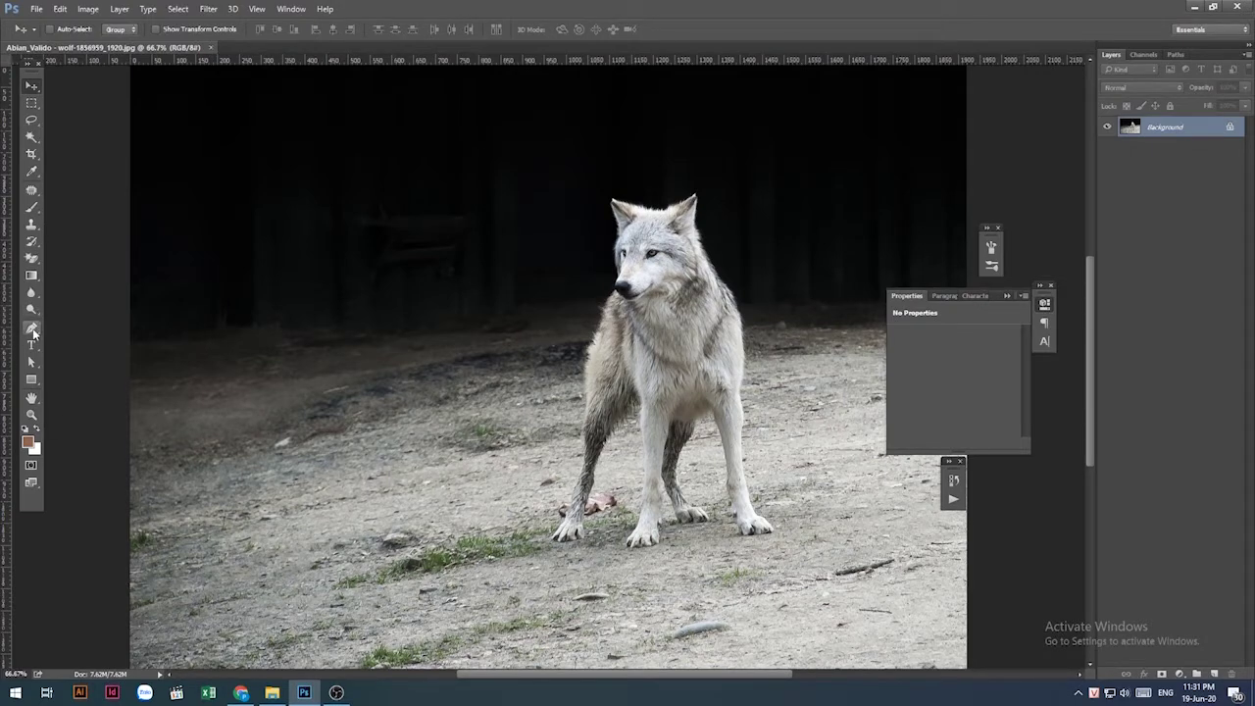
With the Pen tool in Path mode, zoom into the front paw and place the first anchor there.
click(33, 331)
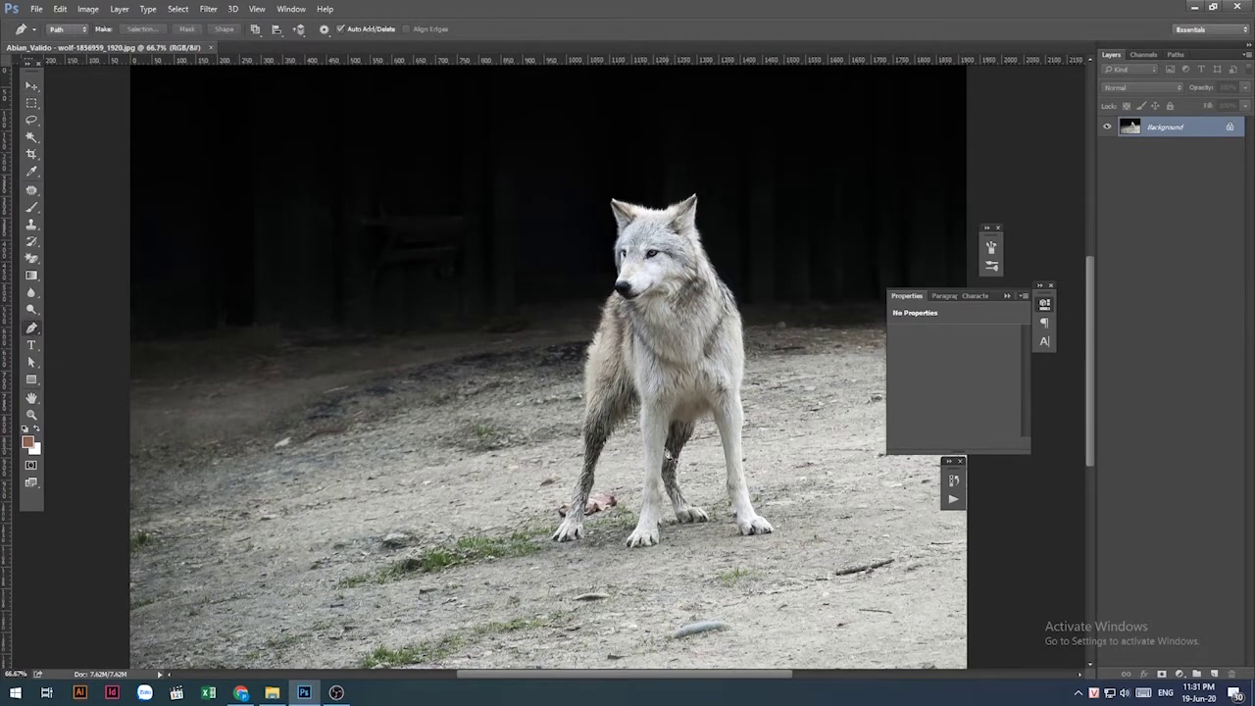
scroll(799, 497, up, 1)
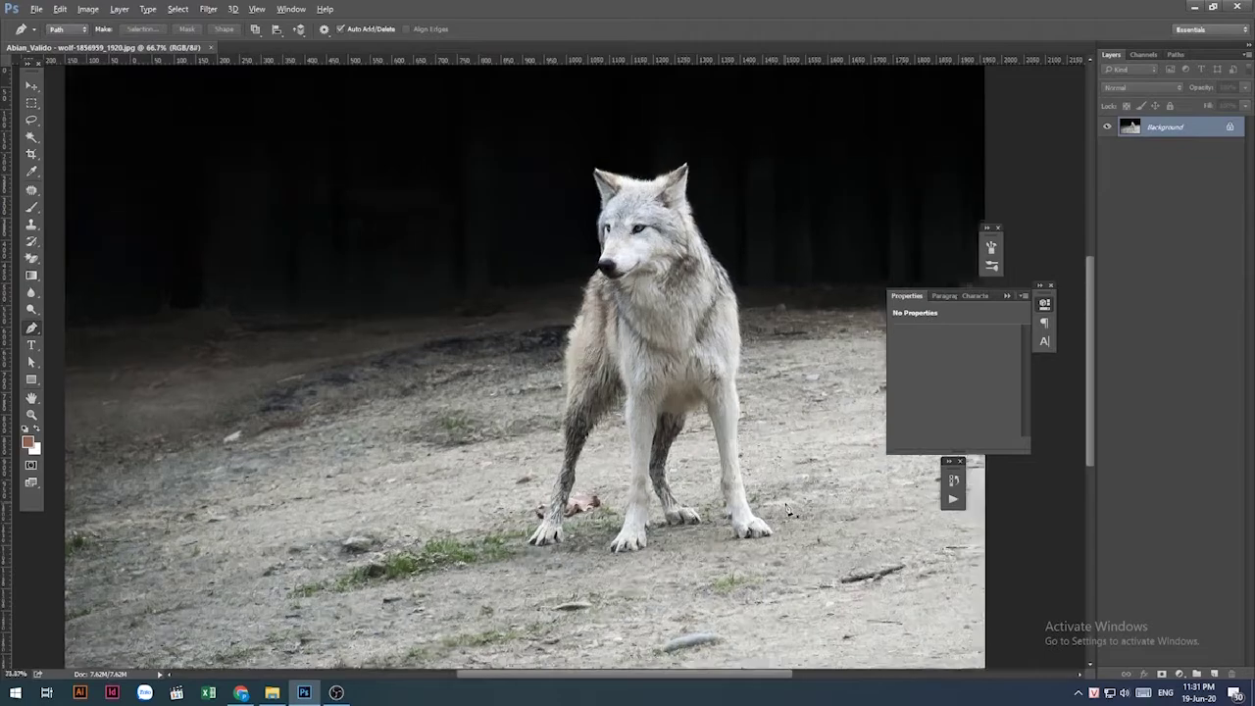
scroll(799, 497, up, 1)
scroll(799, 497, up, 1)
scroll(589, 572, up, 2)
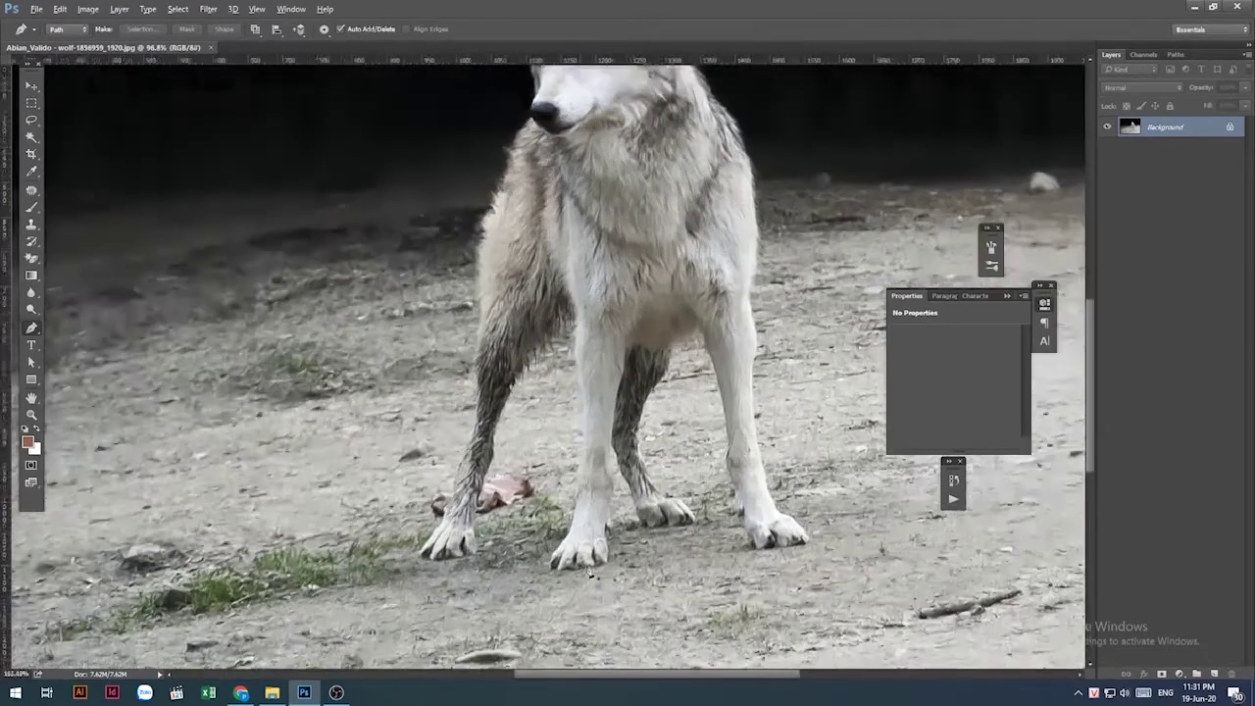
scroll(593, 574, up, 1)
scroll(602, 575, up, 2)
scroll(614, 576, up, 1)
scroll(615, 578, up, 1)
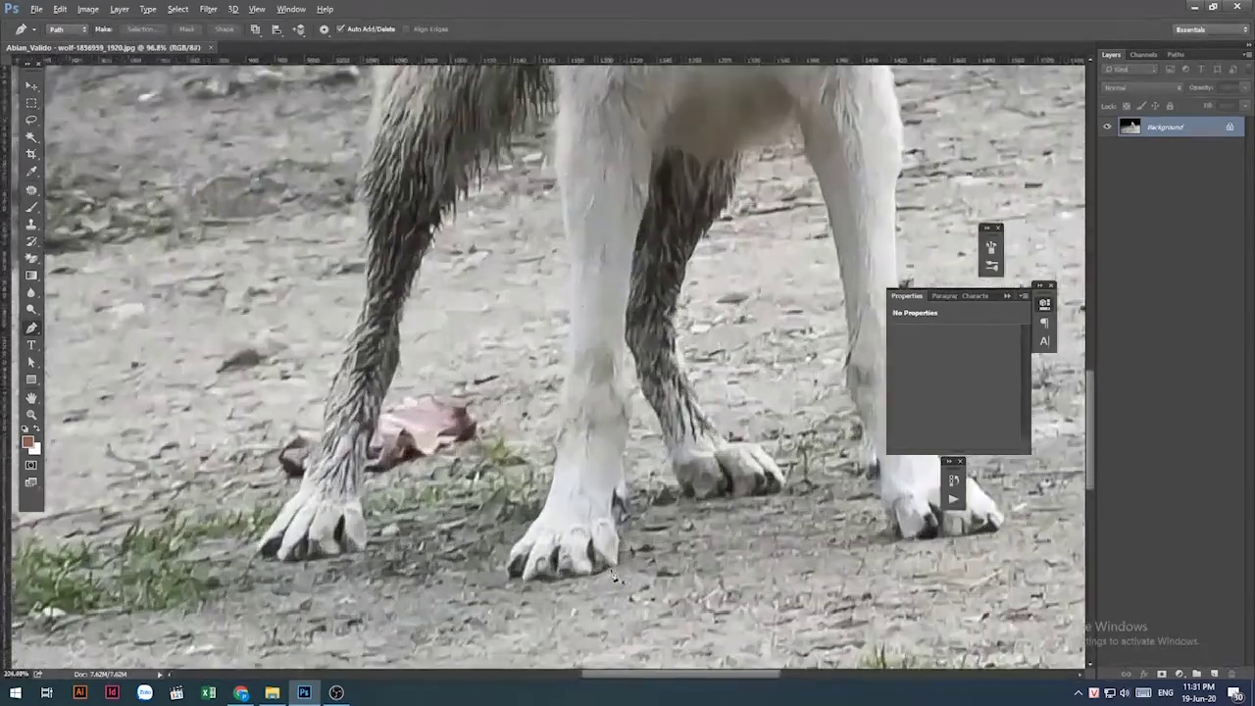
scroll(607, 579, up, 1)
click(604, 579)
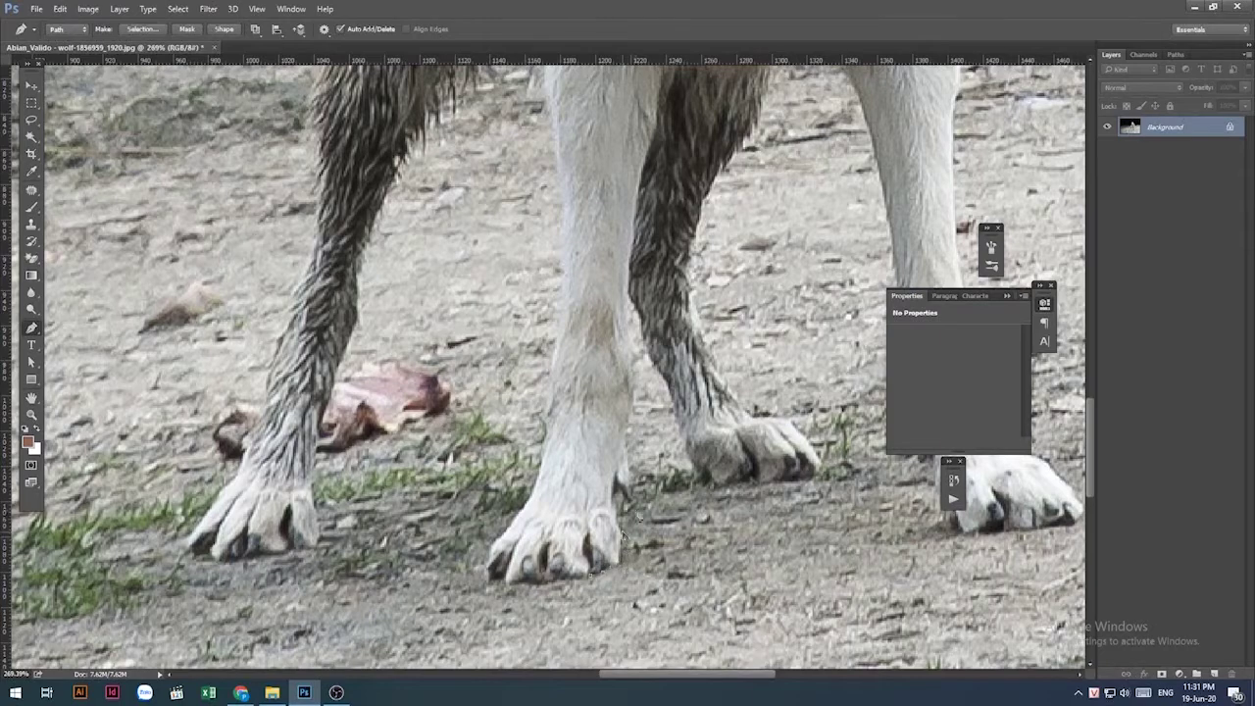
scroll(623, 549, up, 1)
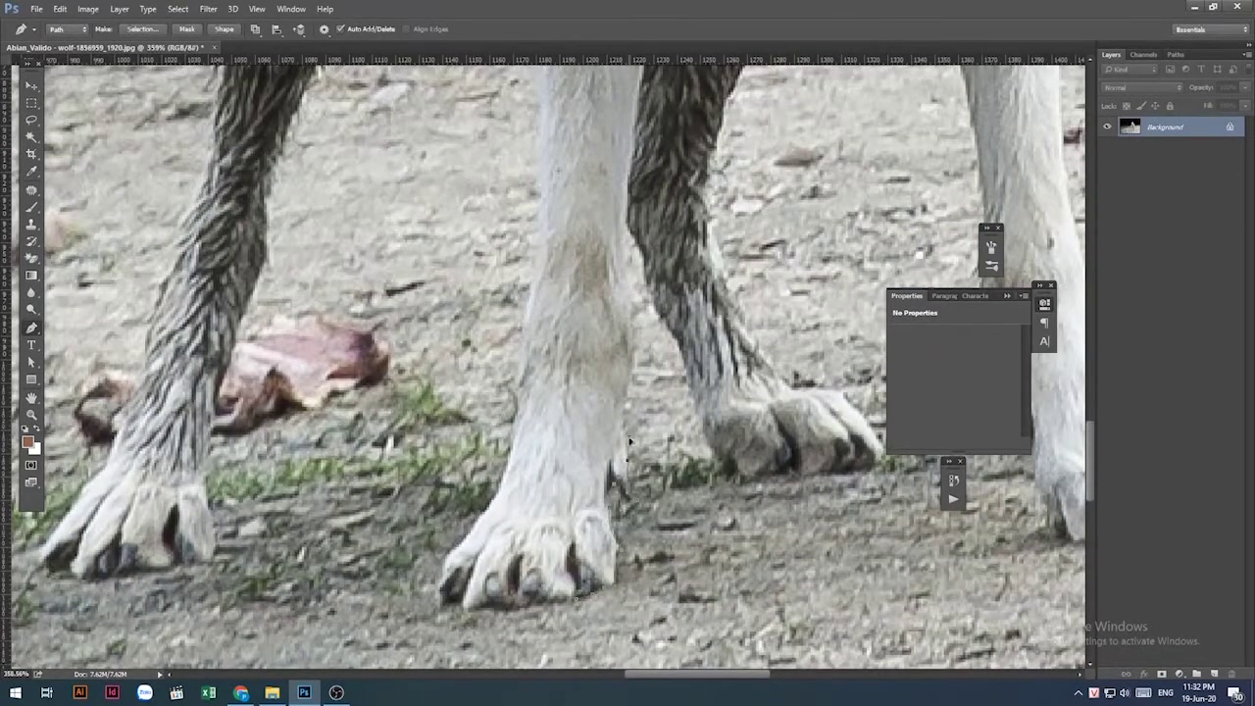
Anchor the path down the dark leg's left edge and across the top of the paw.
click(632, 250)
click(734, 471)
drag(862, 478, 671, 484)
click(624, 410)
click(578, 410)
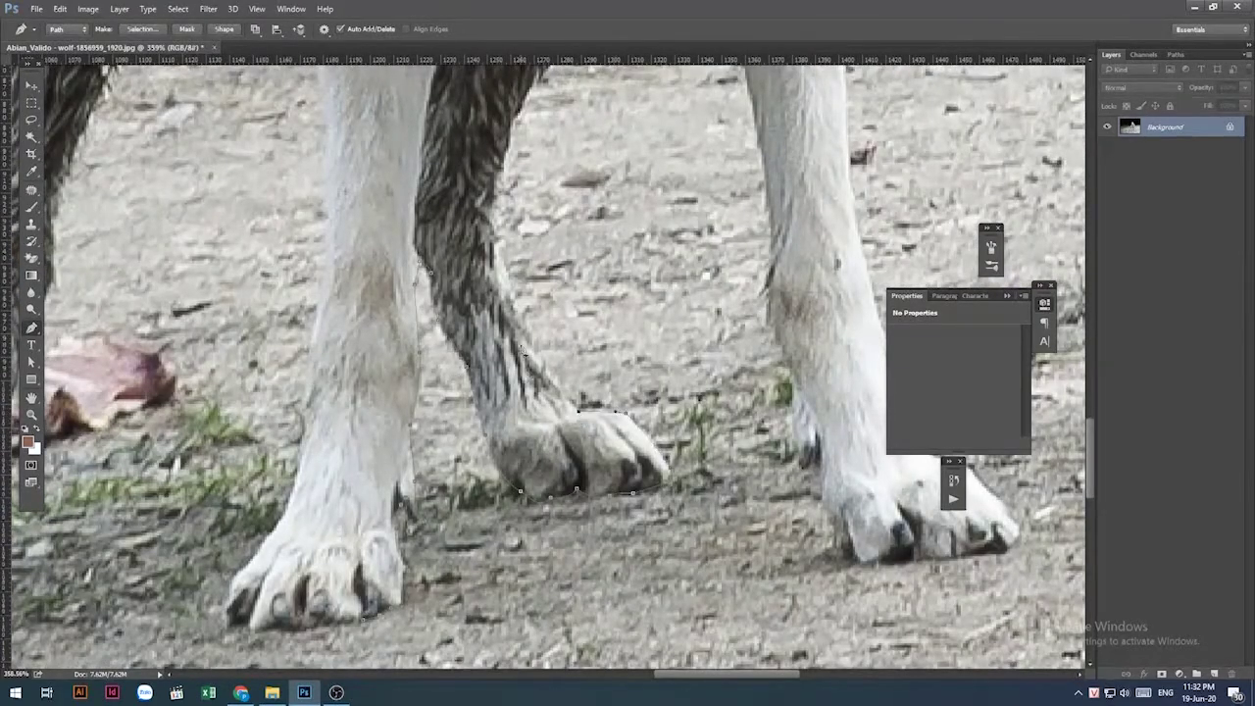
Add path anchors up along the wolf's chest edge.
scroll(502, 167, up, 3)
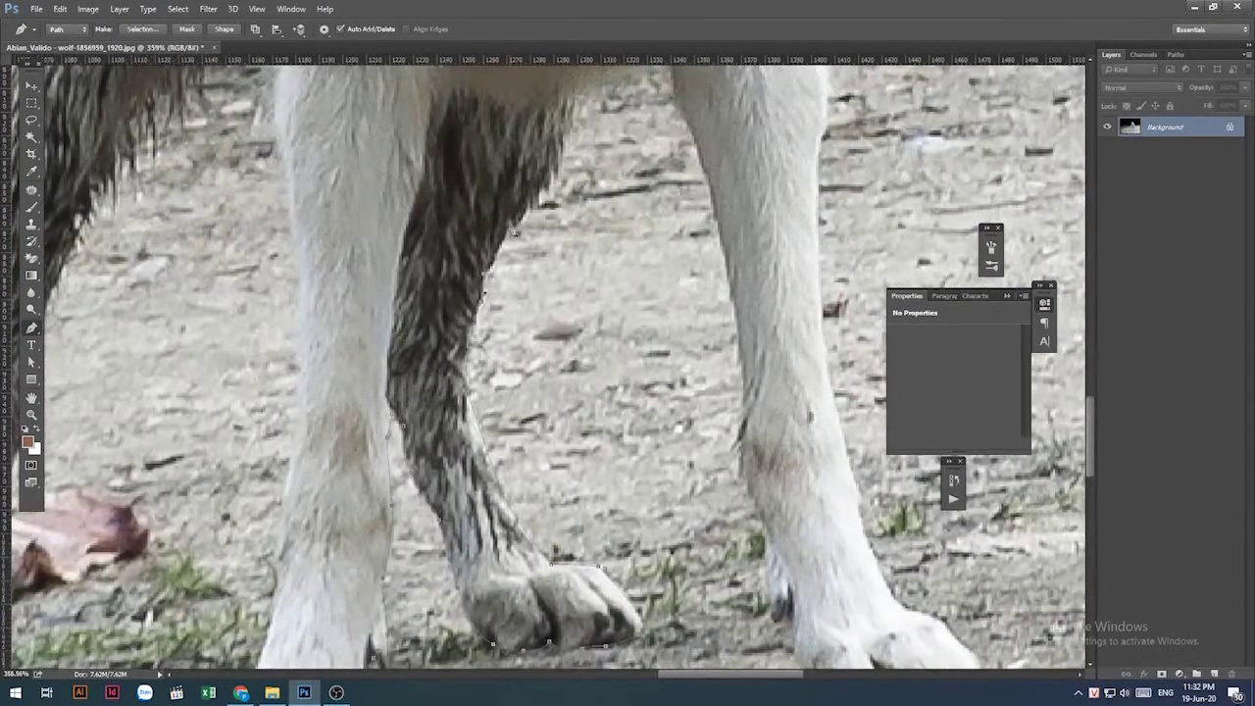
scroll(571, 138, up, 3)
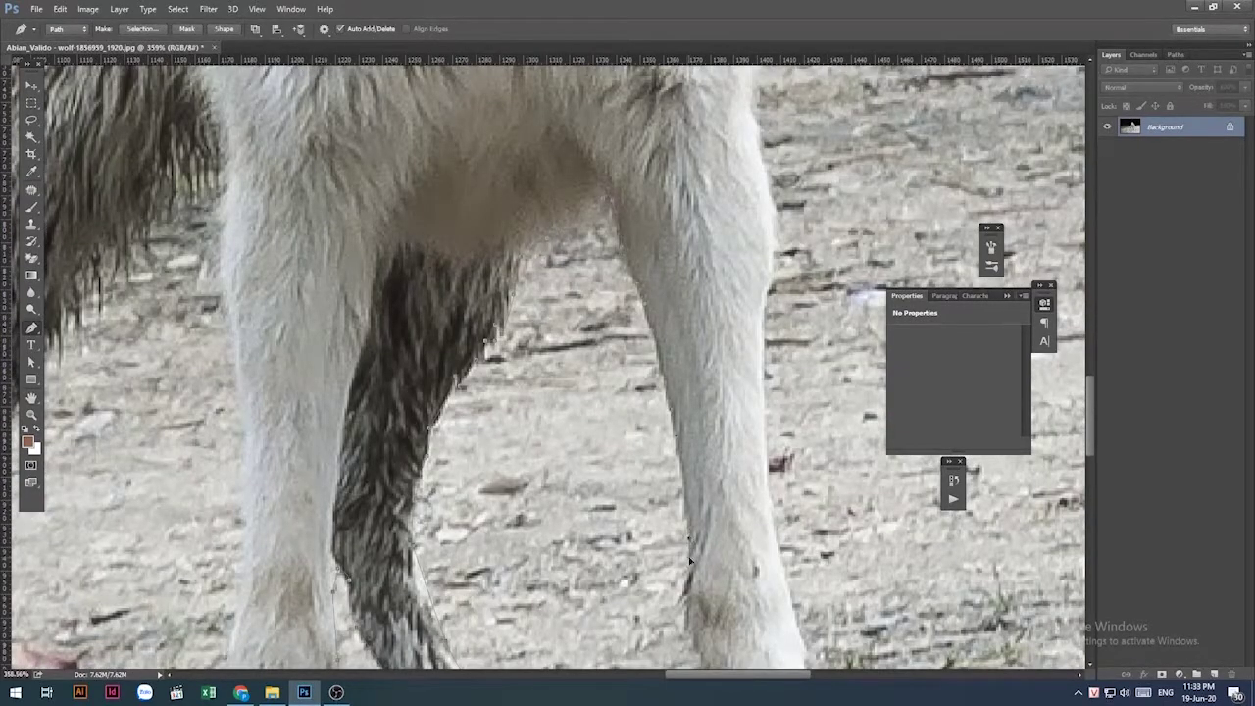
scroll(689, 560, down, 3)
scroll(679, 615, down, 3)
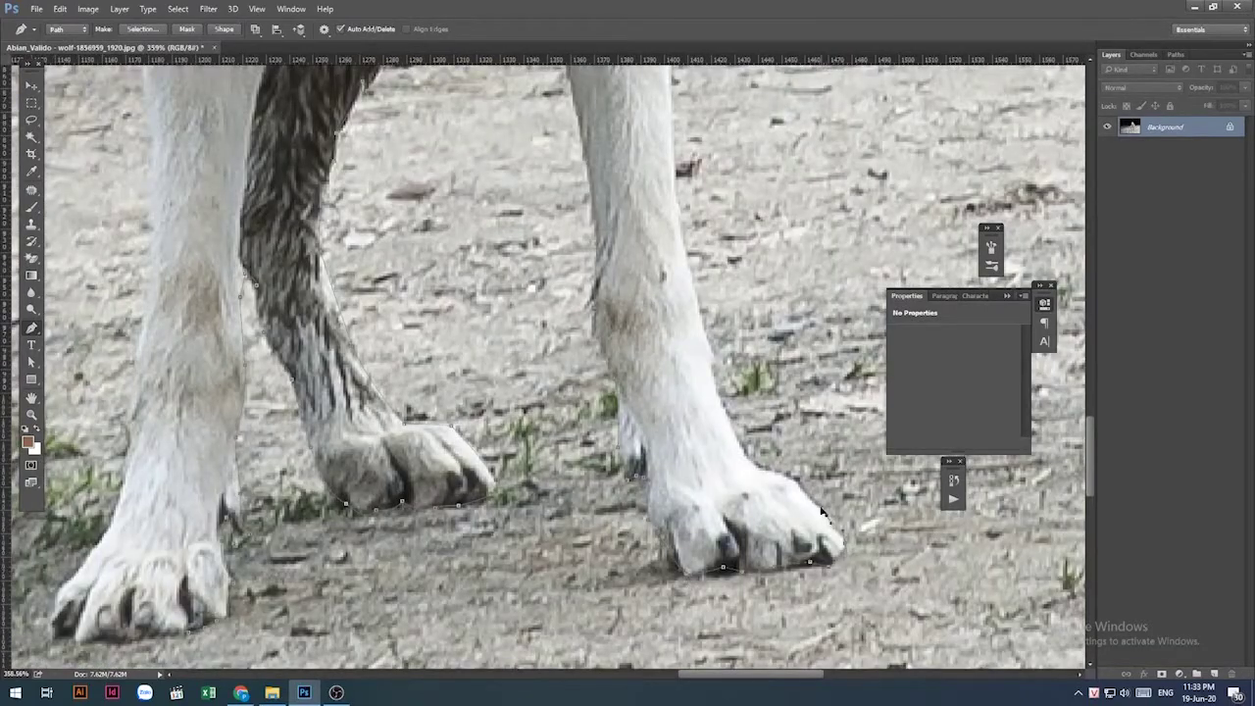
scroll(730, 421, up, 2)
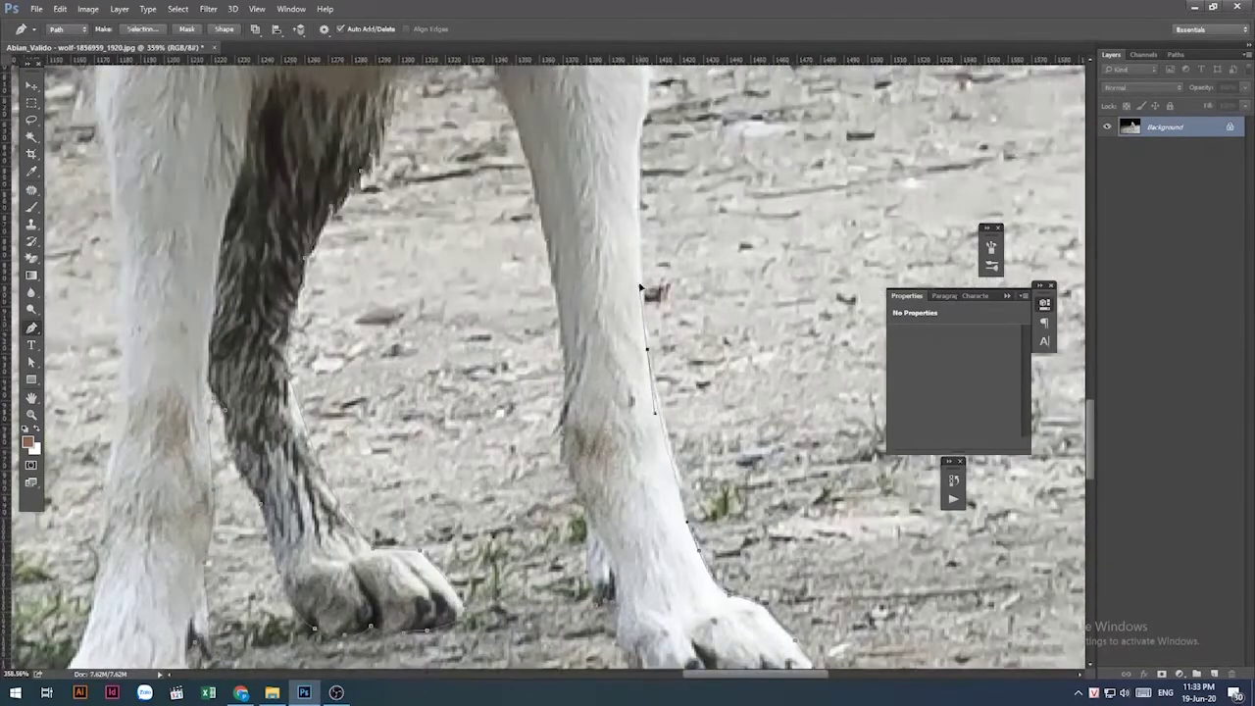
scroll(650, 294, up, 3)
scroll(617, 235, up, 3)
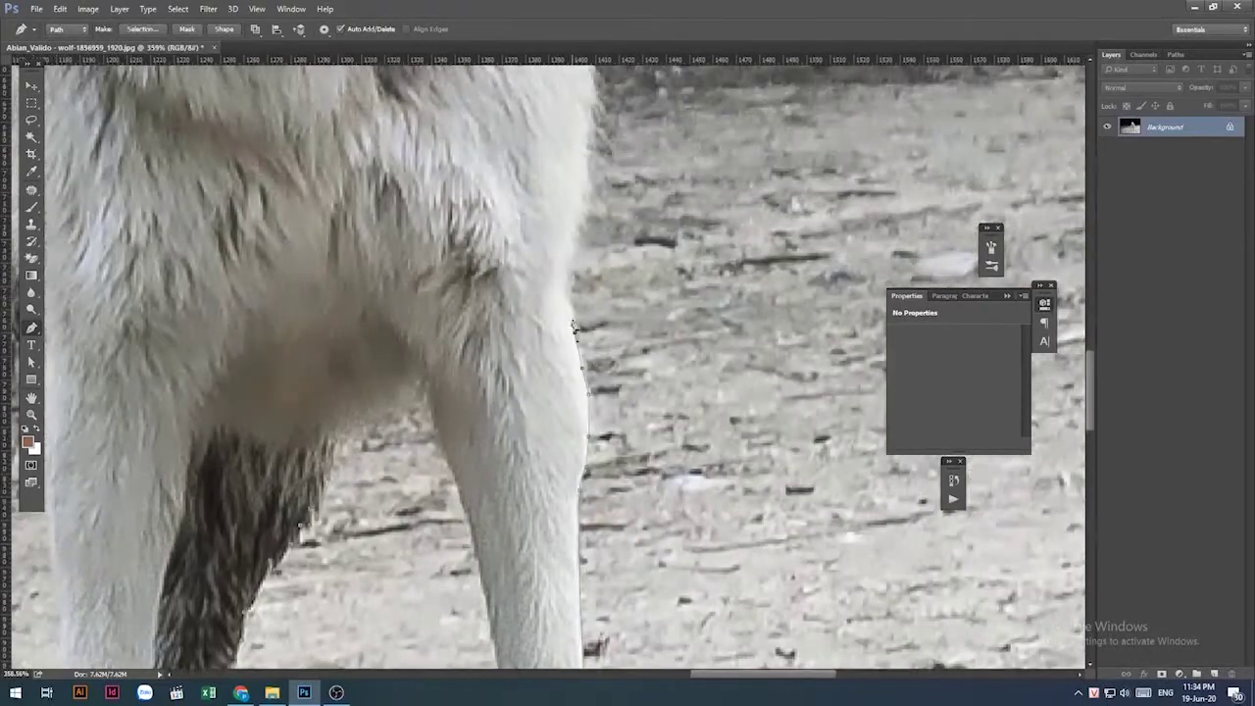
scroll(569, 304, up, 3)
scroll(523, 385, up, 1)
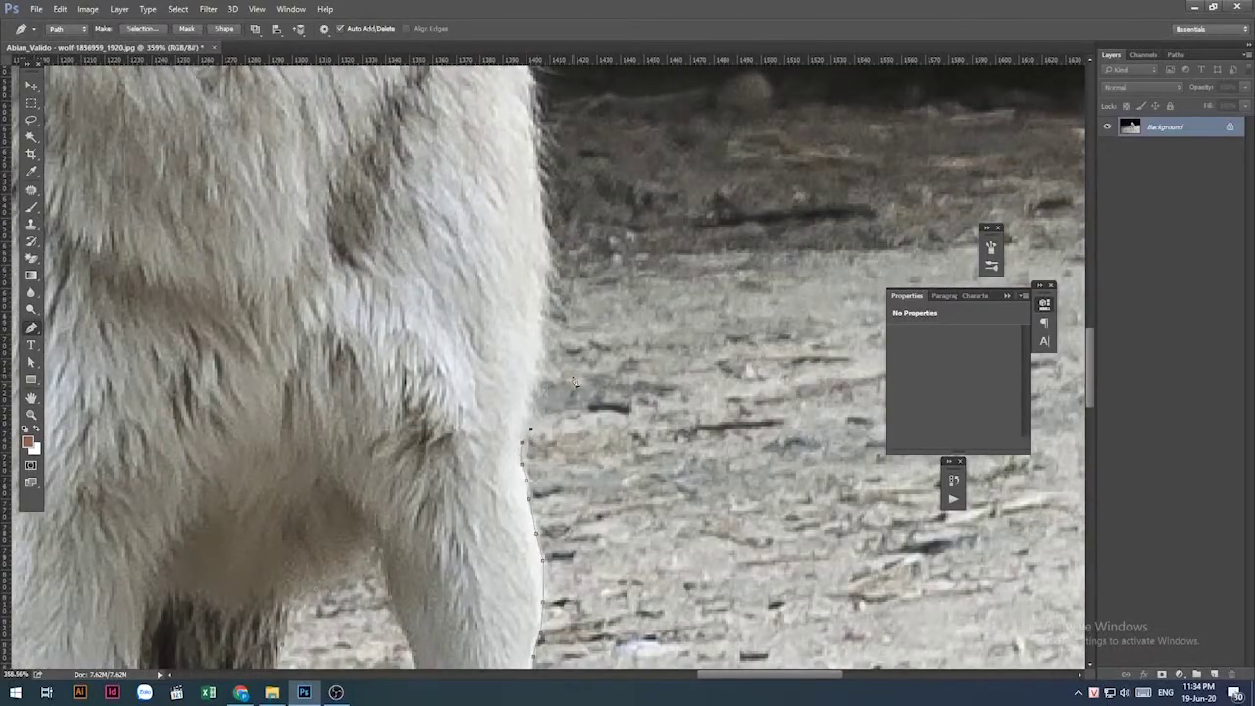
scroll(575, 383, up, 3)
click(555, 420)
click(536, 277)
Move the view up along the neck to the wolf's right ear.
scroll(538, 238, up, 2)
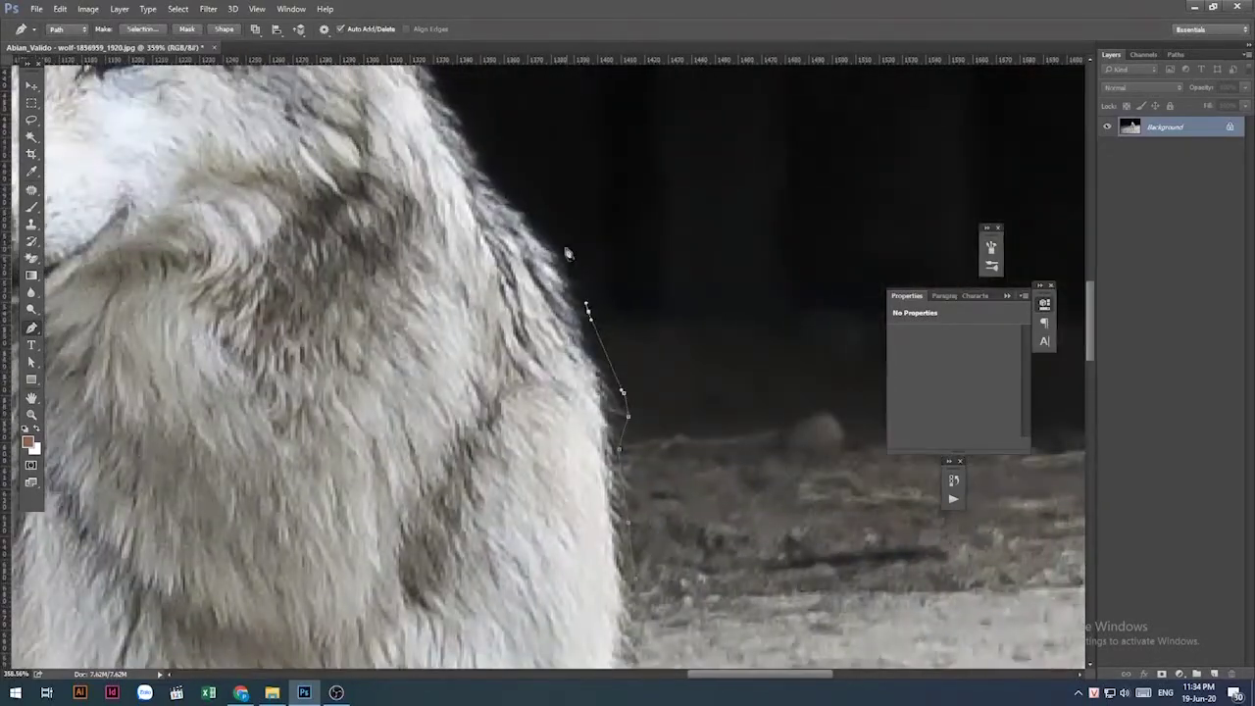
scroll(567, 254, up, 5)
scroll(549, 254, up, 3)
scroll(554, 275, up, 3)
drag(559, 237, 547, 233)
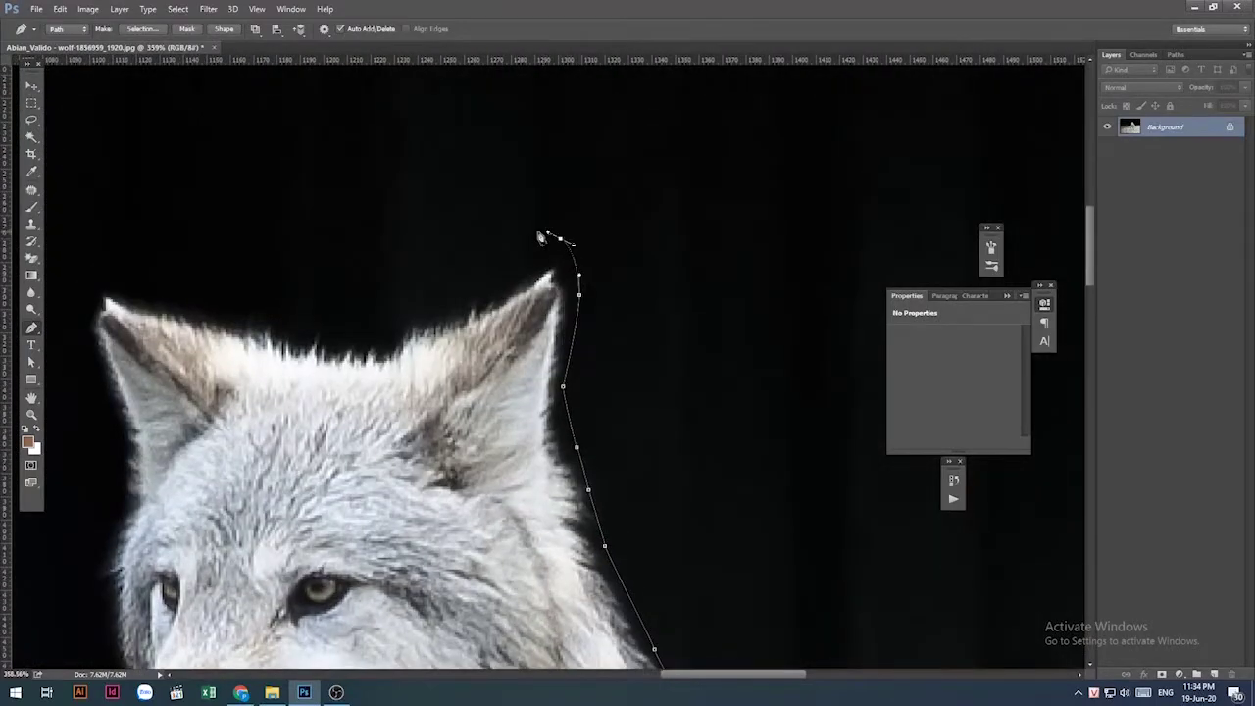
Curve the outline across the gap between the ears and around the left ear.
click(451, 289)
drag(451, 289, 669, 294)
click(583, 329)
click(492, 326)
click(362, 307)
drag(322, 469, 320, 512)
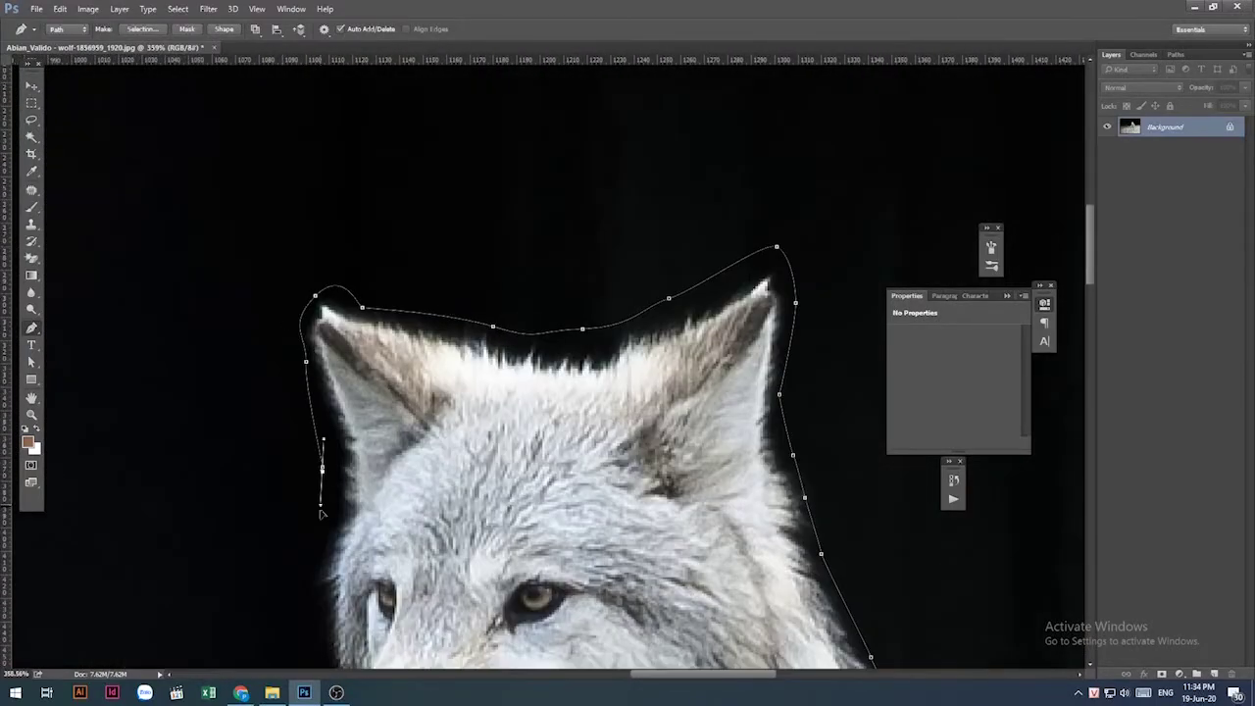
Add anchors down the left side of the face and below the nose.
scroll(321, 512, down, 3)
click(306, 432)
click(324, 588)
scroll(324, 588, down, 3)
click(376, 451)
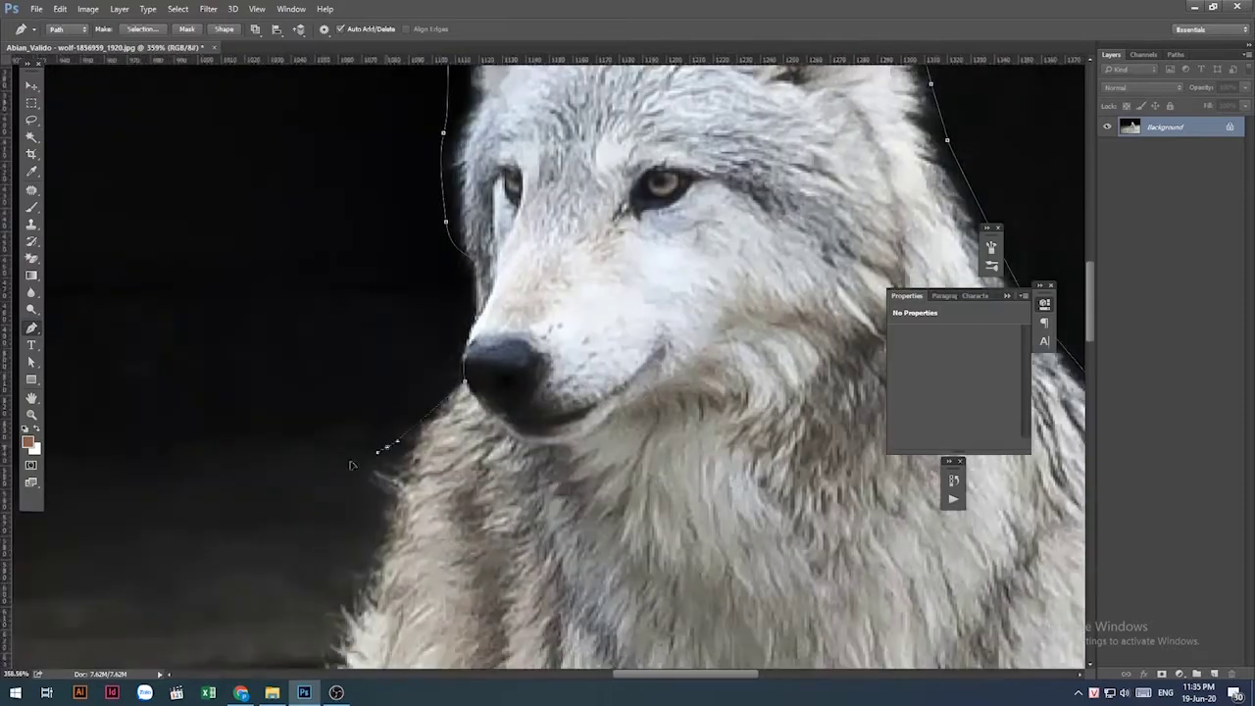
scroll(351, 465, down, 3)
scroll(308, 529, down, 3)
scroll(328, 342, down, 3)
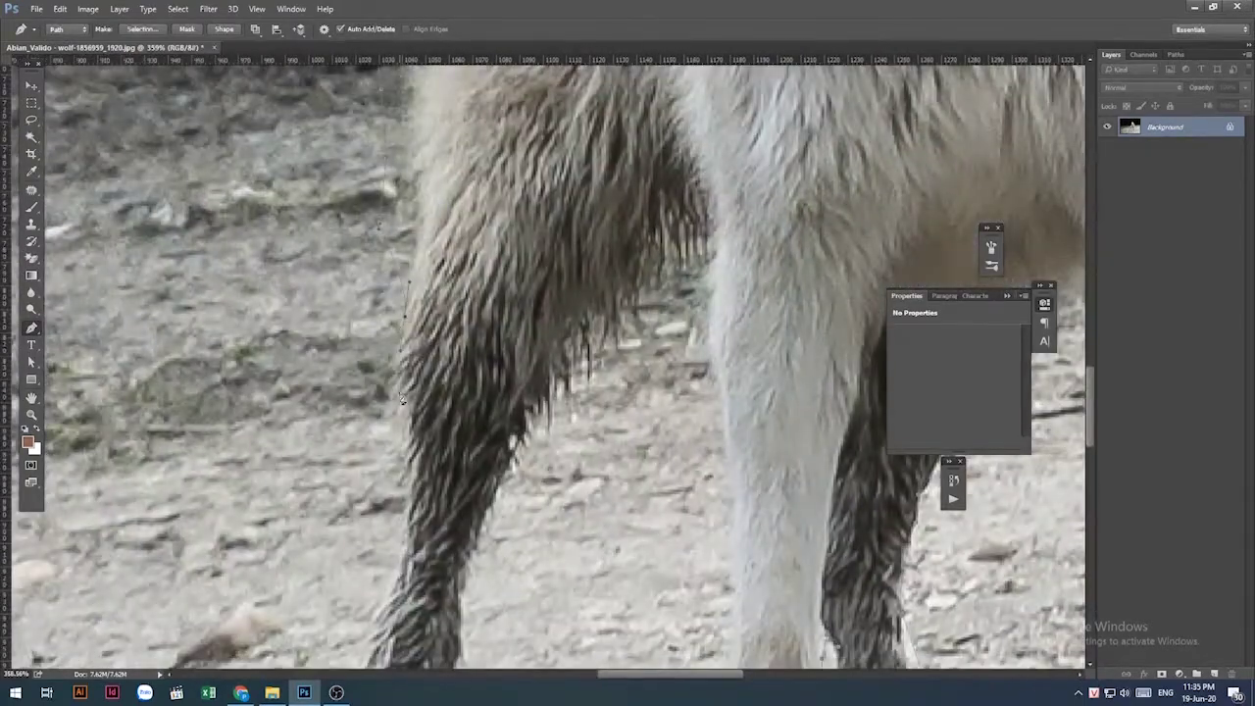
scroll(415, 492, down, 3)
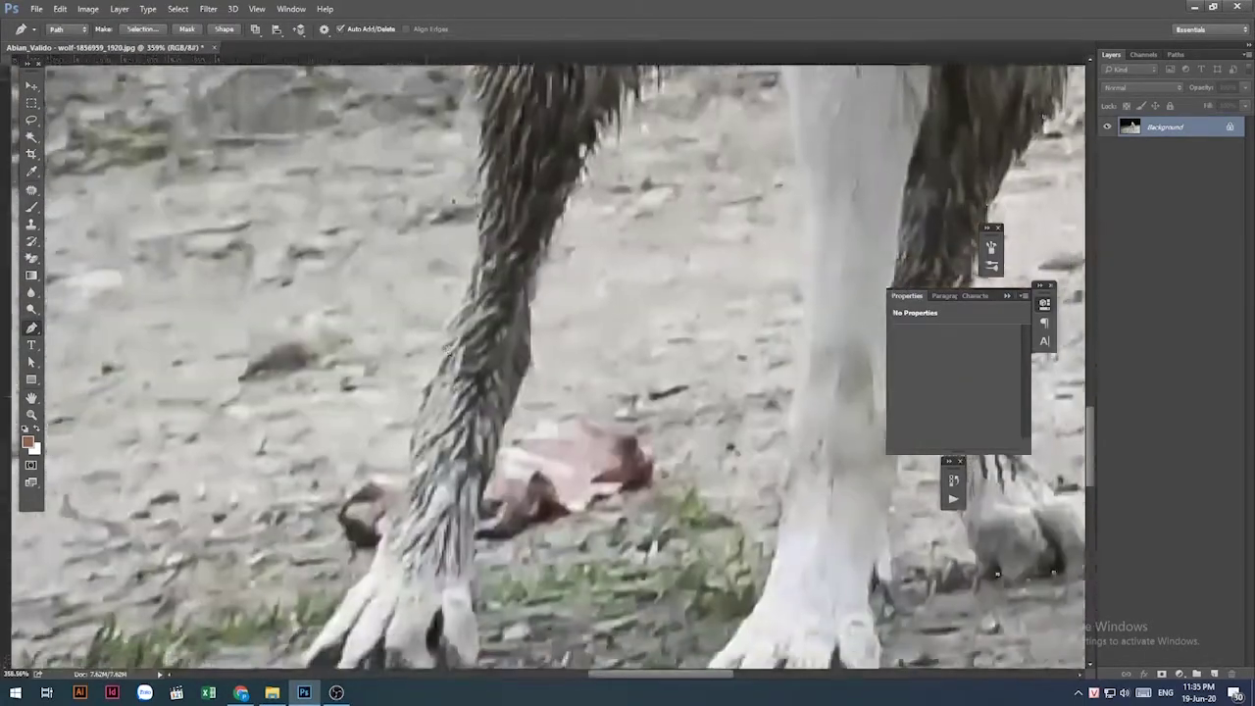
scroll(385, 549, down, 3)
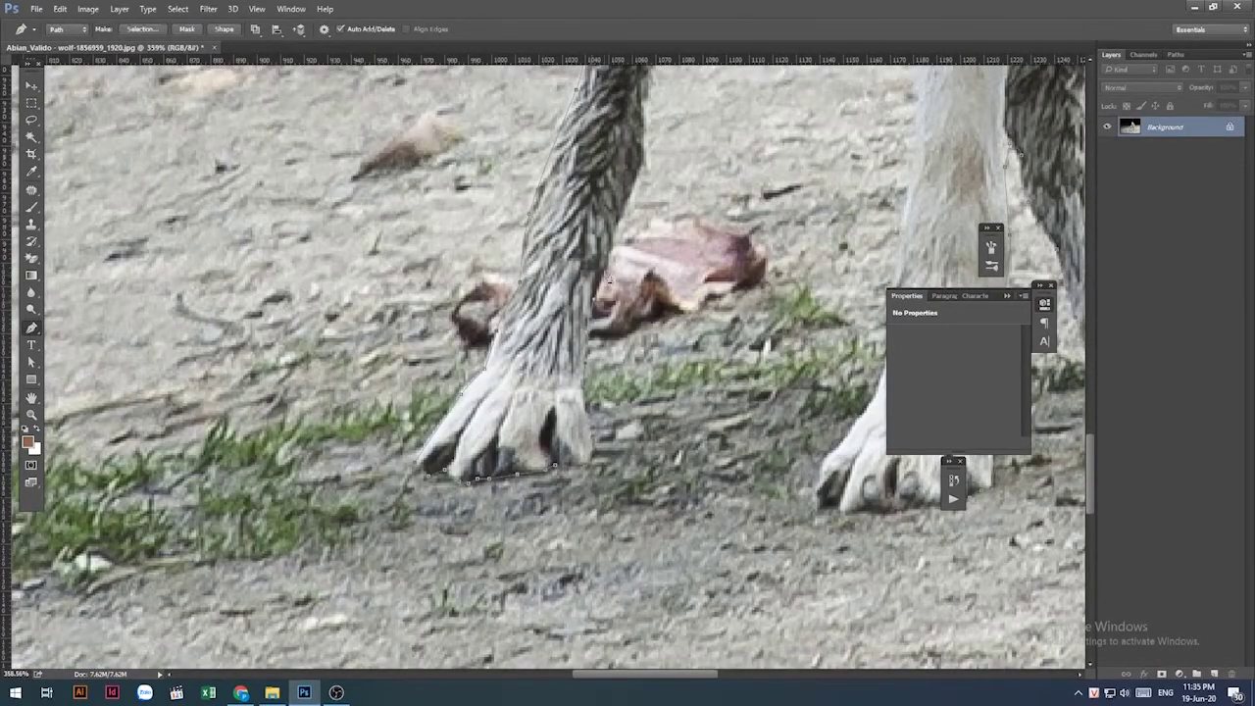
Trace anchors down the right leg's edge toward the right paw.
scroll(613, 247, up, 3)
scroll(573, 372, up, 2)
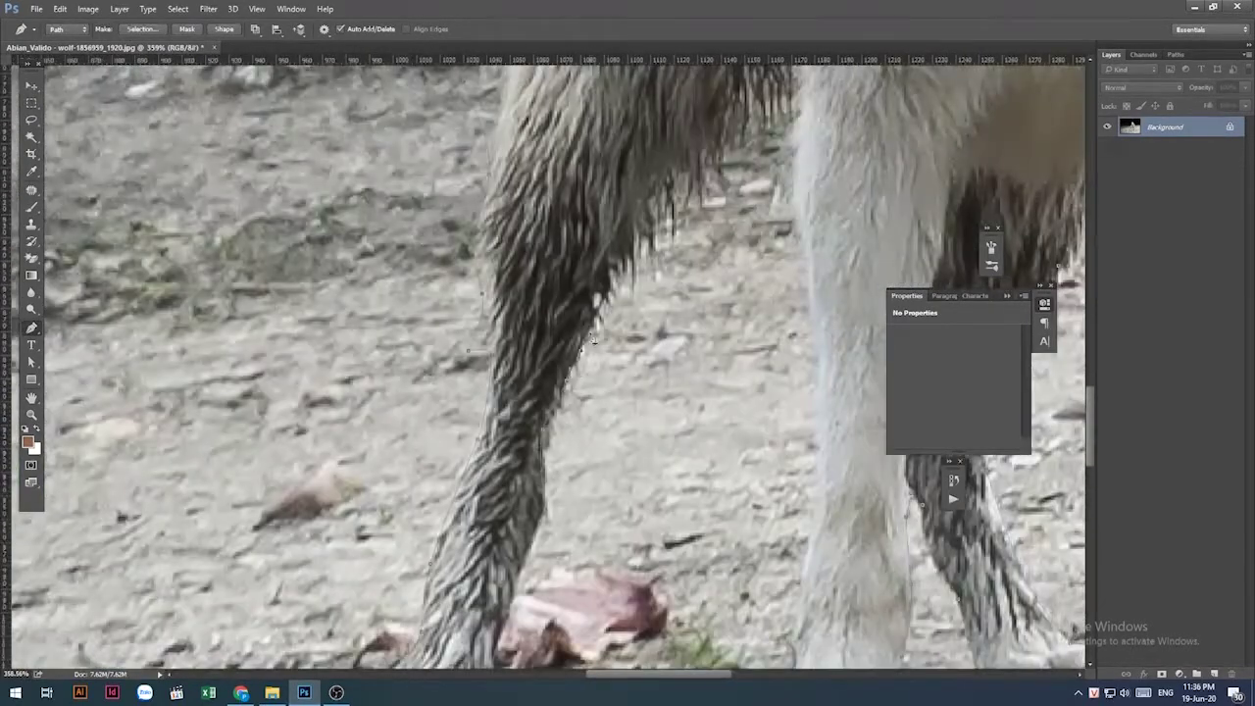
scroll(588, 338, up, 2)
scroll(623, 385, up, 1)
click(707, 343)
click(730, 508)
scroll(723, 544, down, 3)
click(718, 483)
click(711, 555)
scroll(711, 604, down, 3)
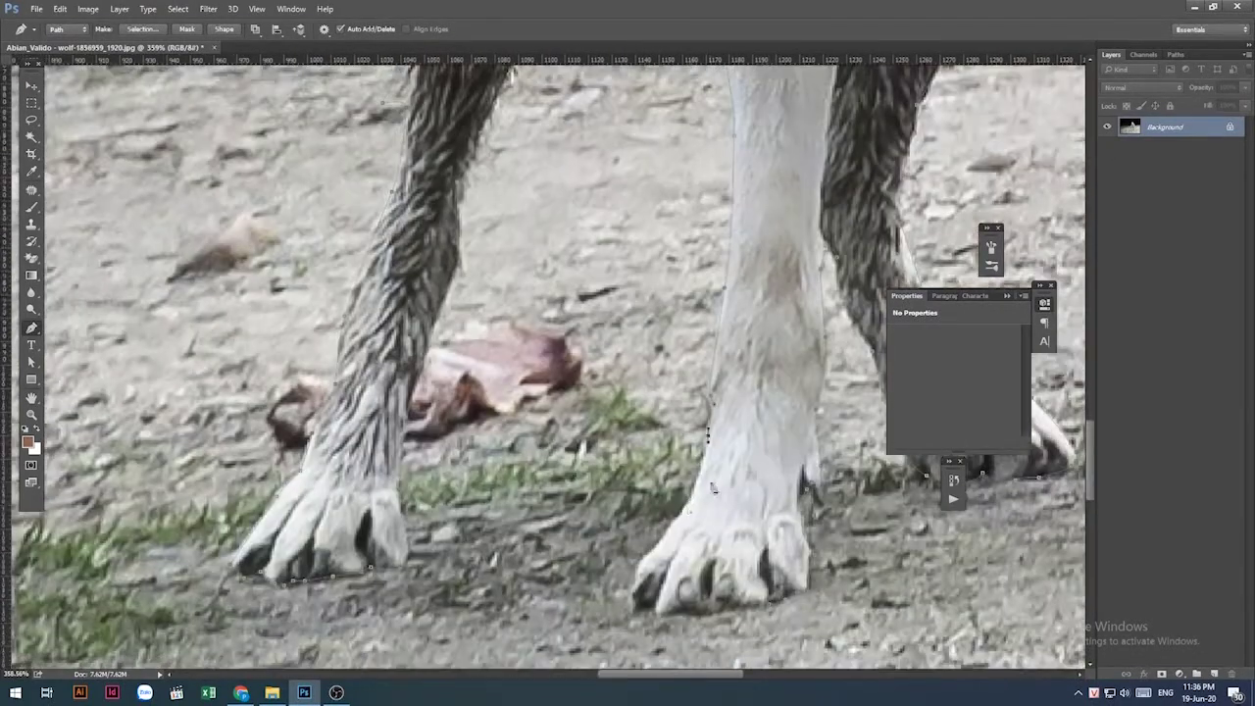
Finish the outline with anchors along the bottom of the right paw.
click(655, 614)
click(684, 618)
click(727, 613)
click(770, 615)
scroll(755, 490, down, 2)
scroll(742, 451, down, 2)
Copy the outlined wolf to Layer 1, hide the Background, and bring up Refine Edge.
key(ctrl+j)
click(1107, 147)
scroll(563, 452, up, 2)
scroll(562, 453, up, 5)
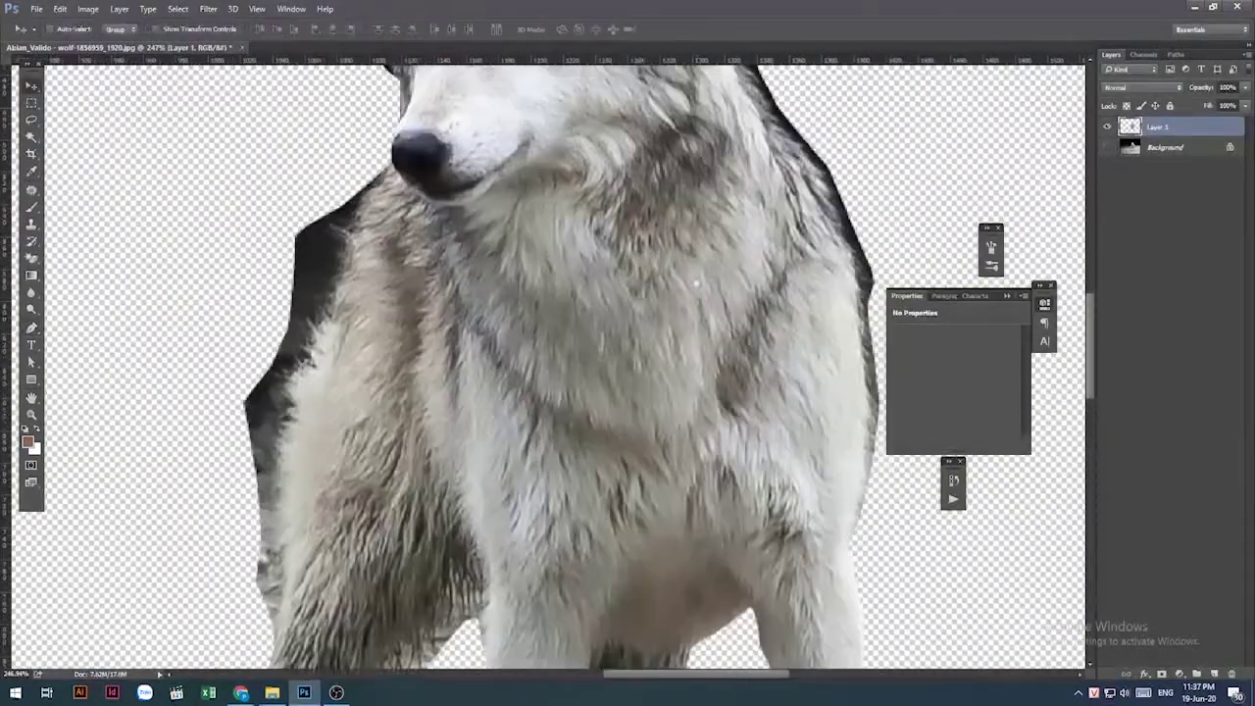
key(m)
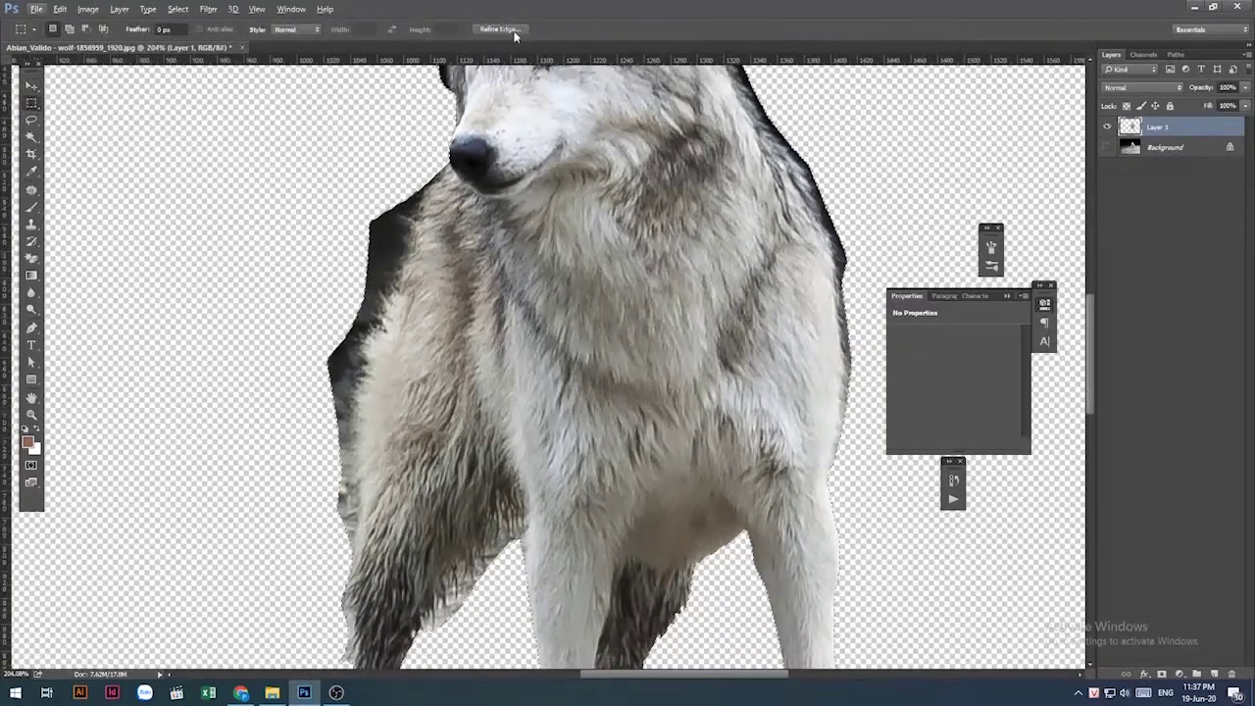
click(515, 32)
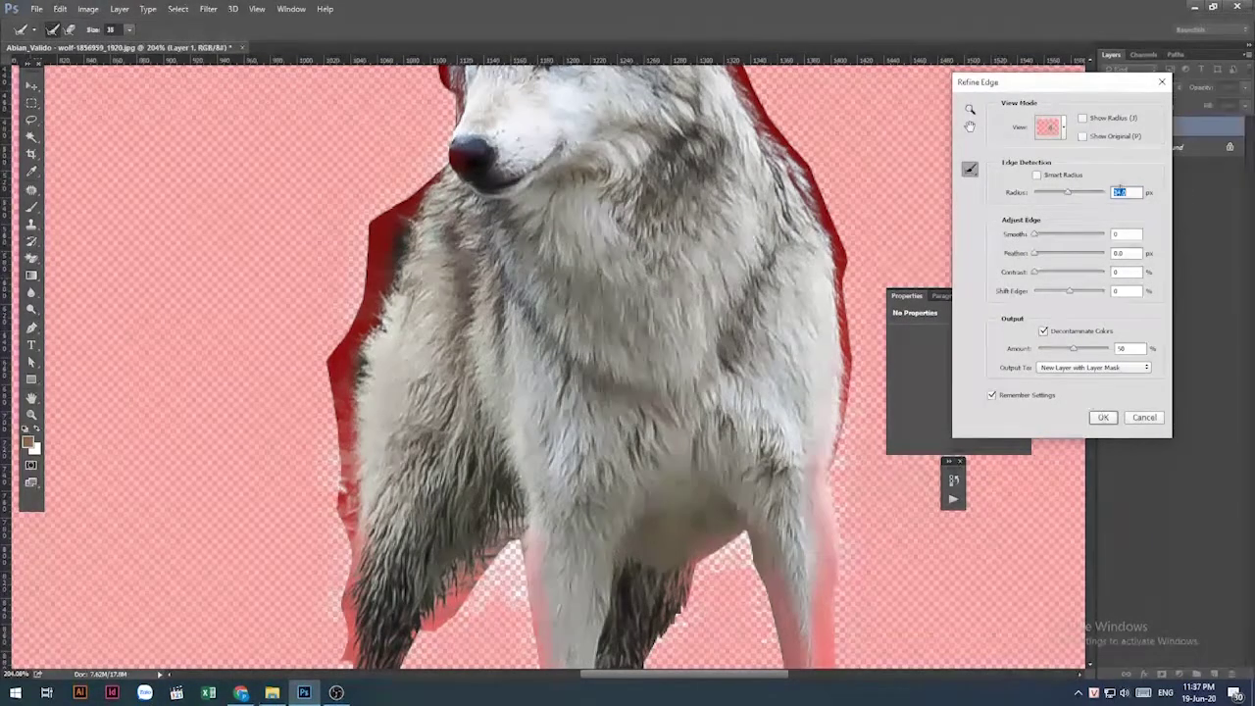
Keep output as New Layer with Layer Mask, raise Decontaminate amount, and keep Overlay view.
click(1094, 368)
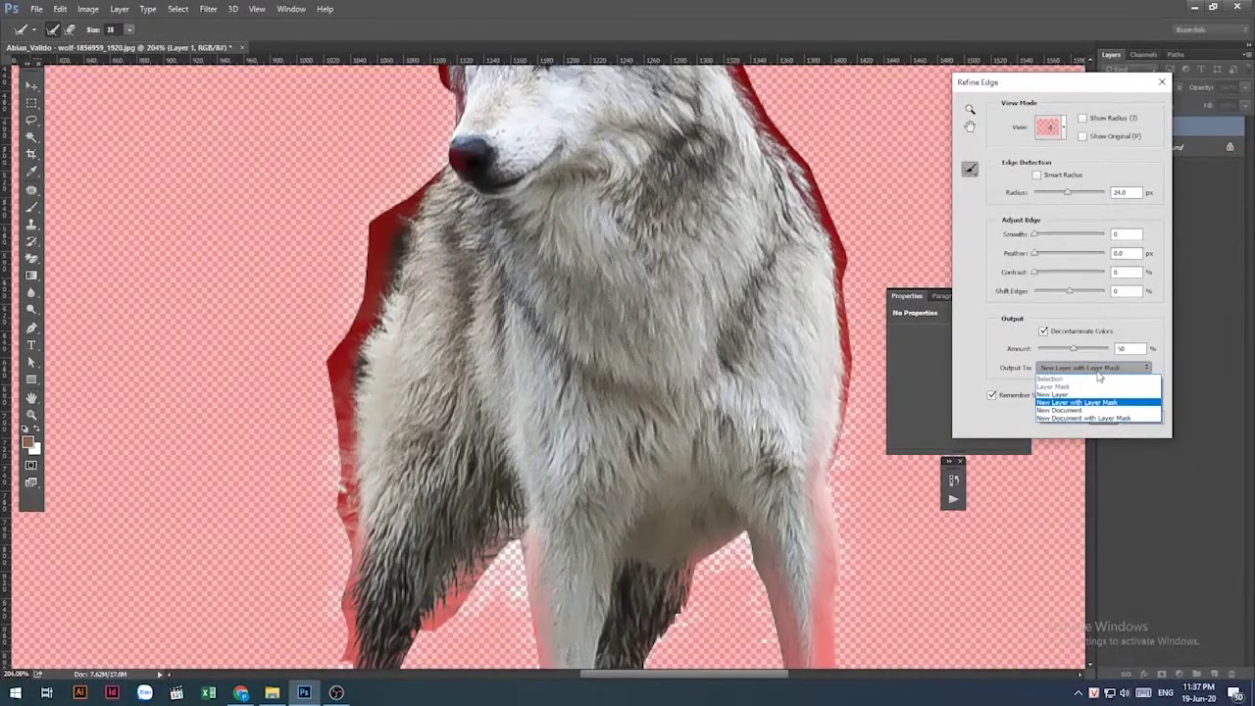
click(1097, 372)
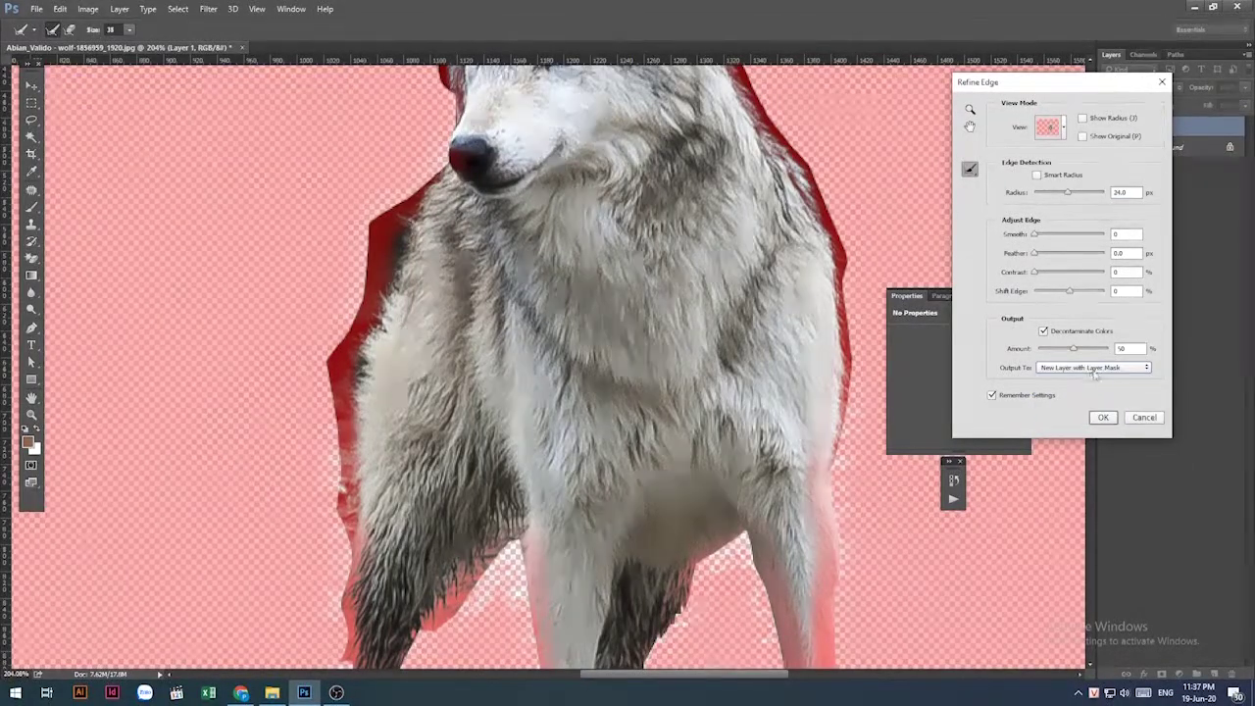
click(1081, 350)
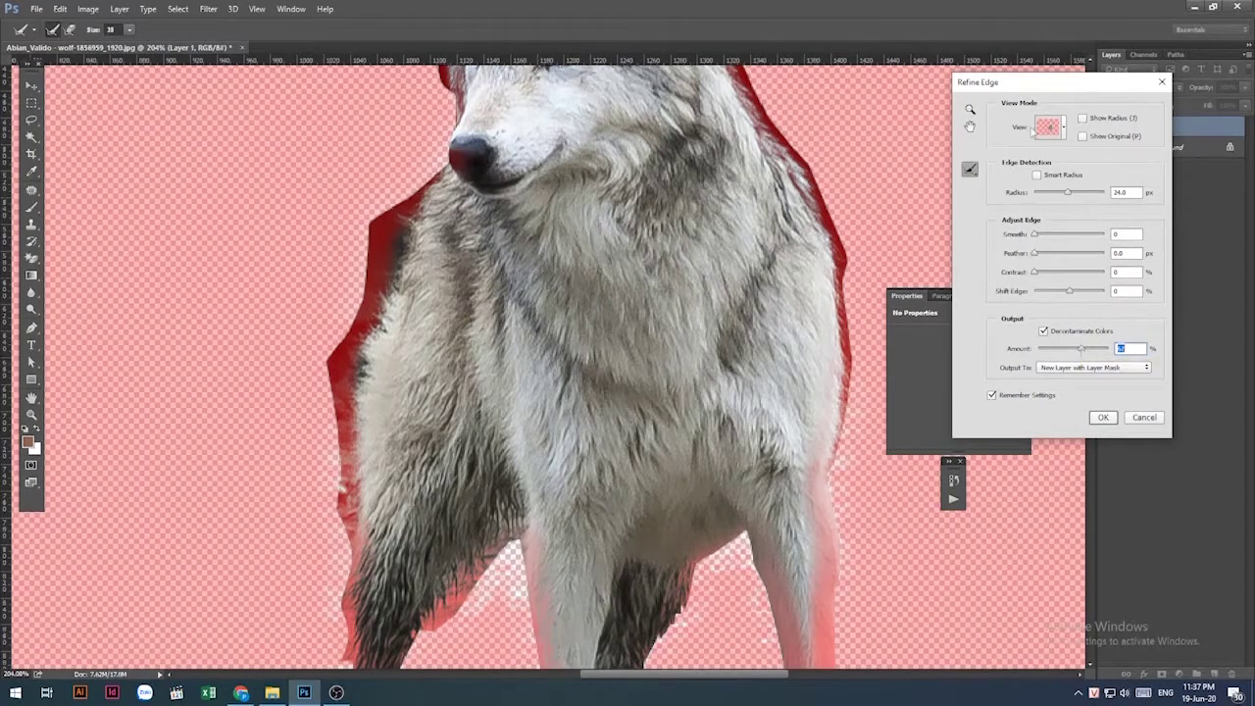
click(1054, 131)
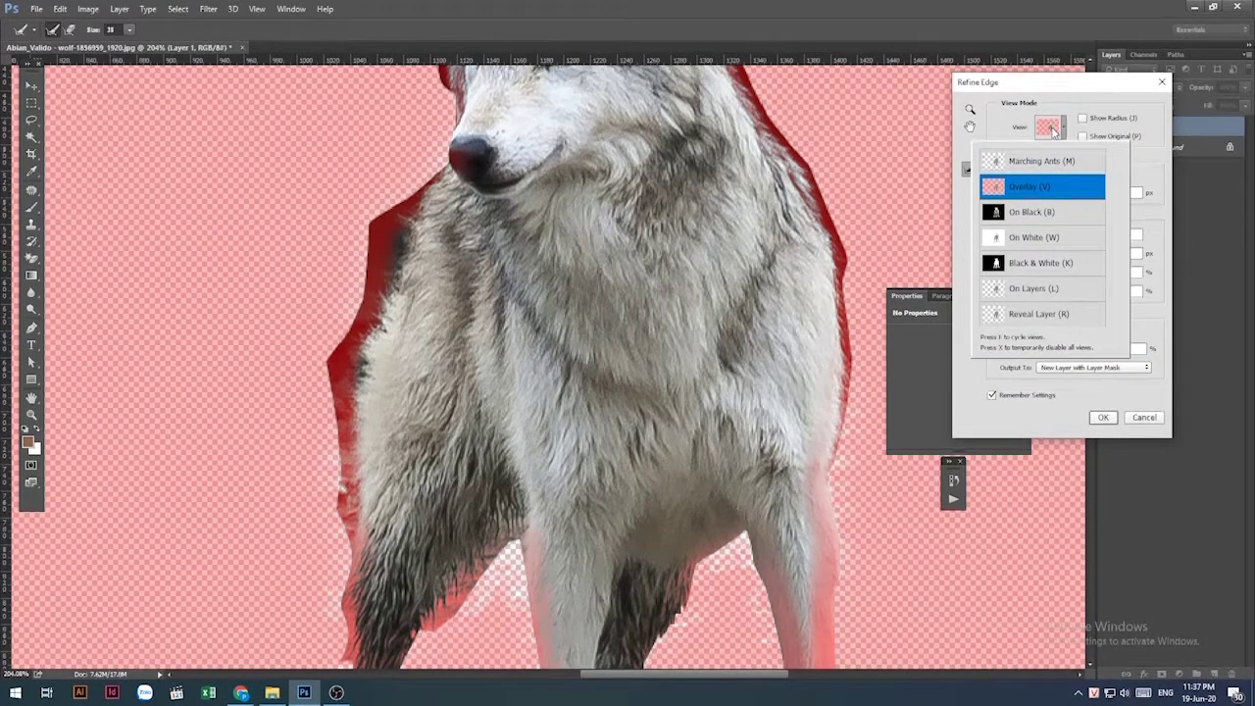
click(1151, 172)
Enable Smart Radius and refine the fur edge along the shoulders and neck.
click(1038, 176)
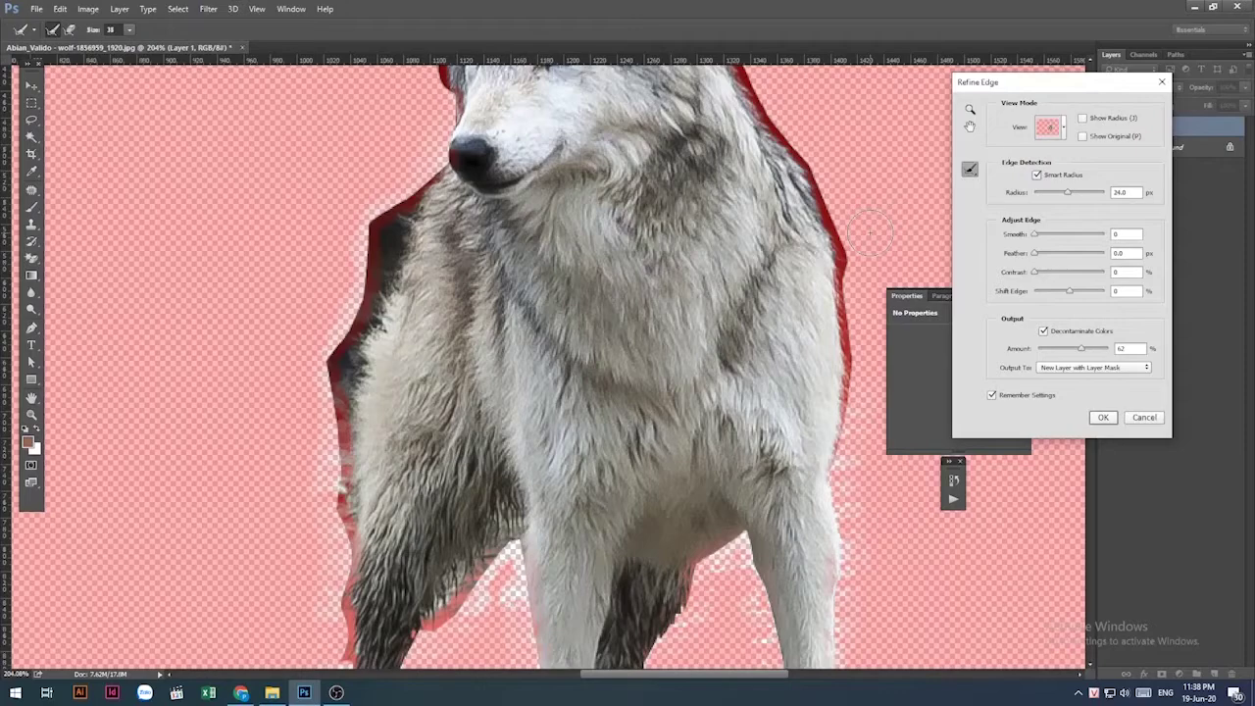
drag(869, 234, 863, 240)
drag(349, 230, 375, 233)
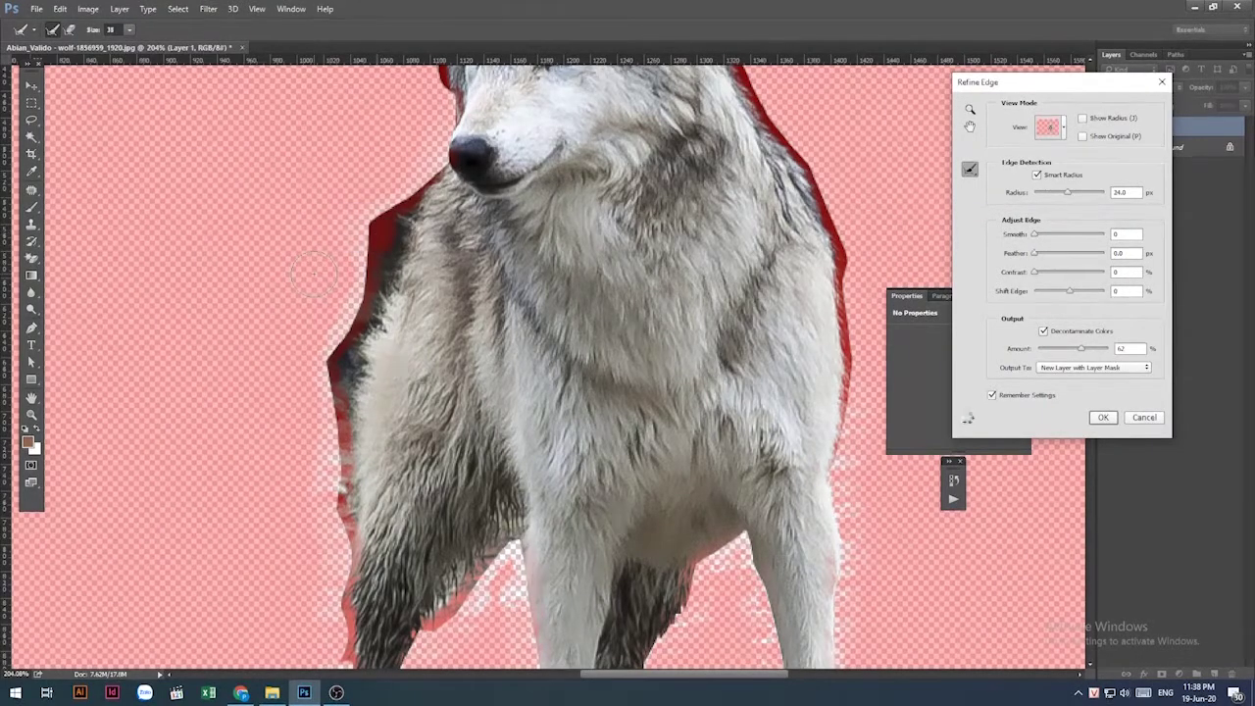
drag(349, 212, 394, 209)
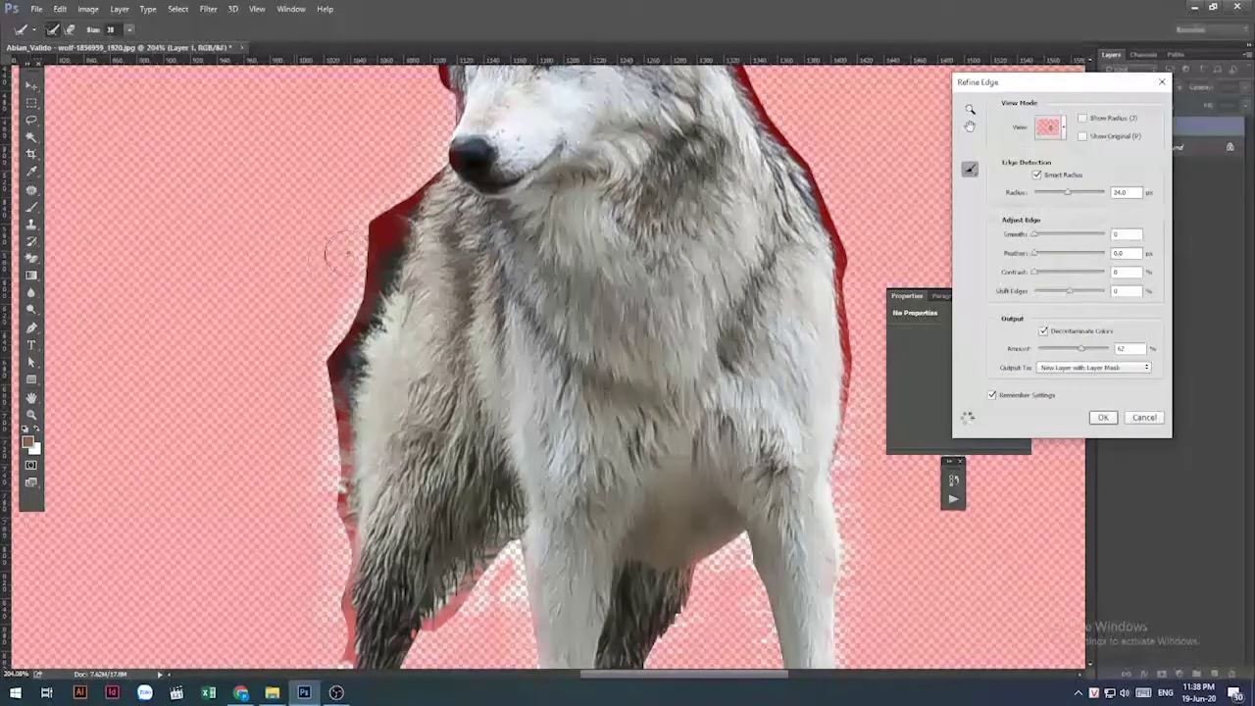
drag(338, 247, 384, 255)
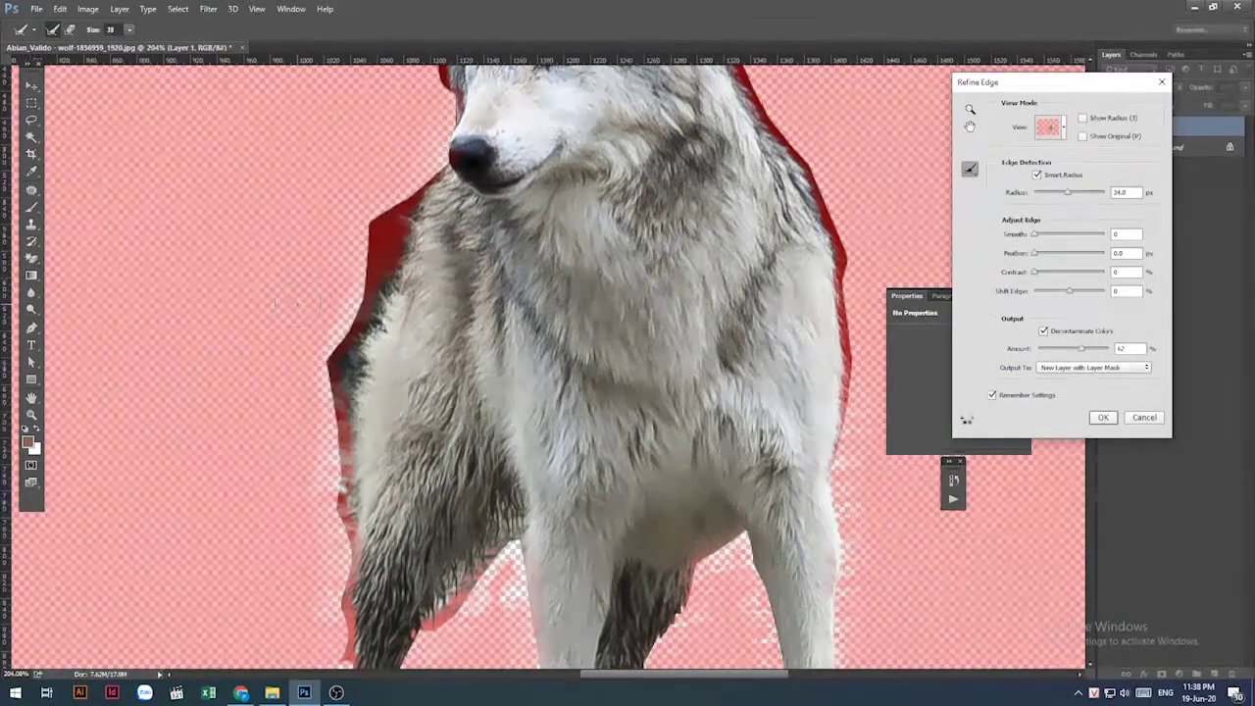
drag(400, 208, 390, 192)
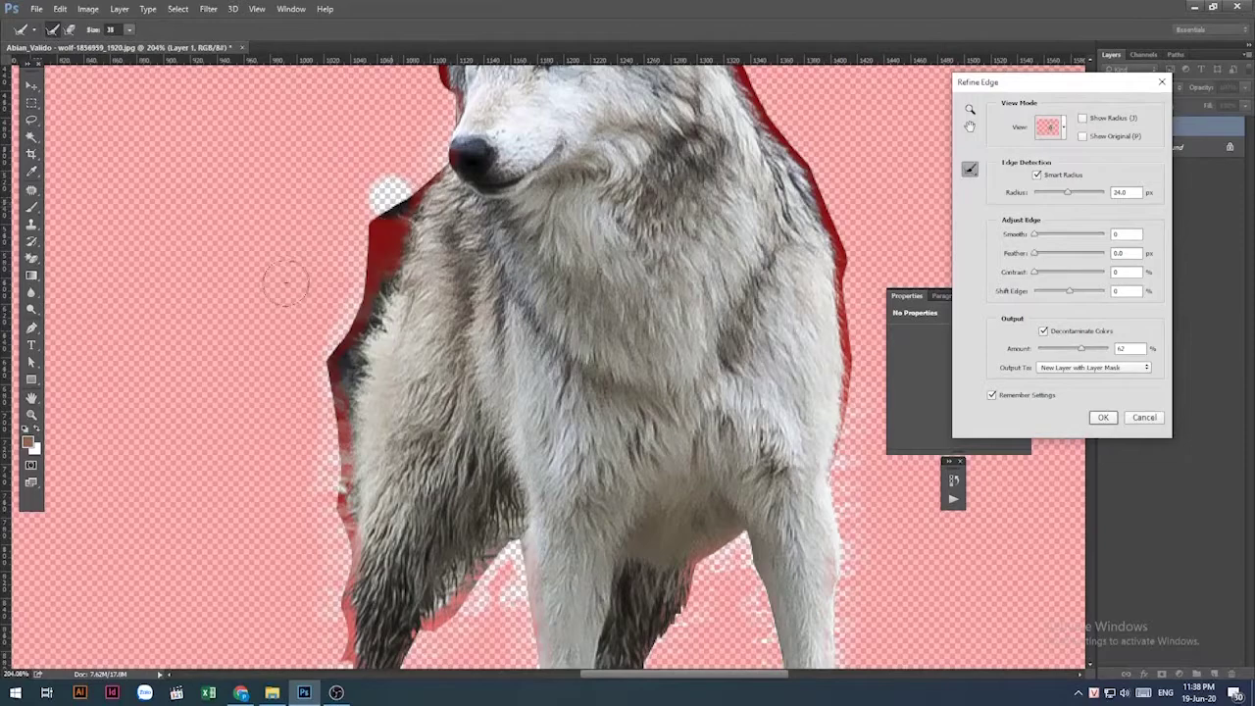
click(387, 238)
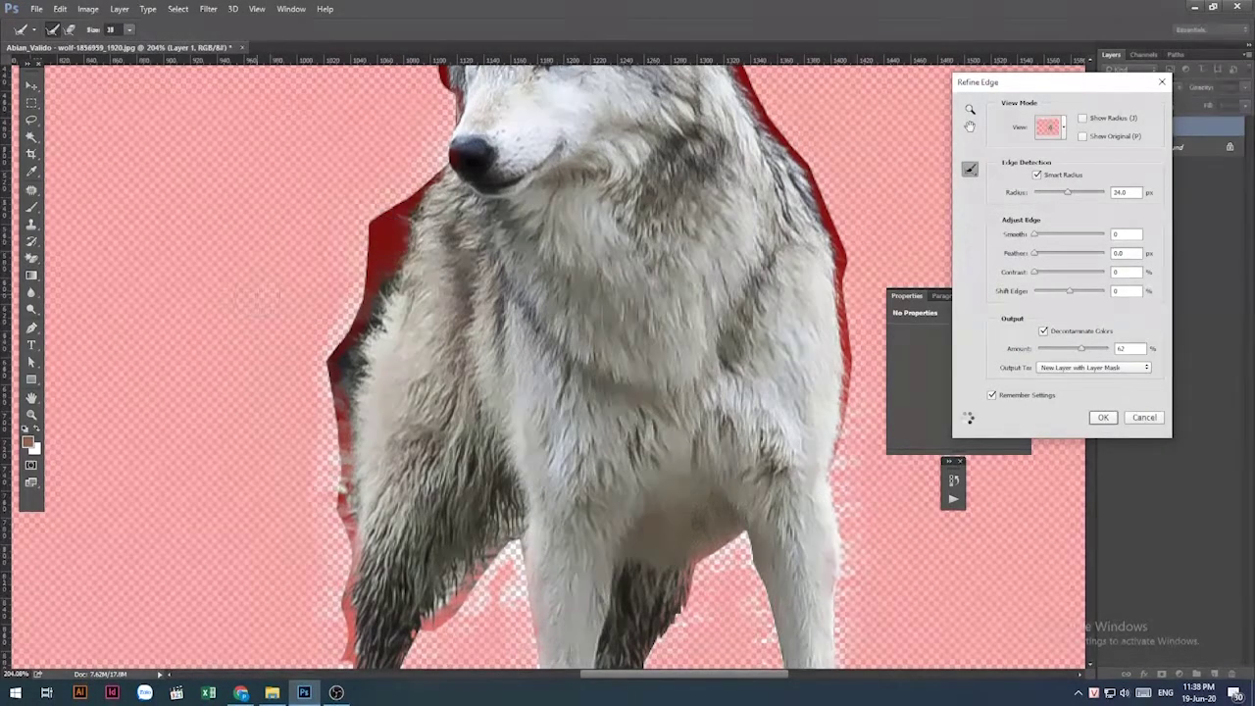
Resize the Refine Radius brush, entering 23 and then enlarging it.
click(130, 30)
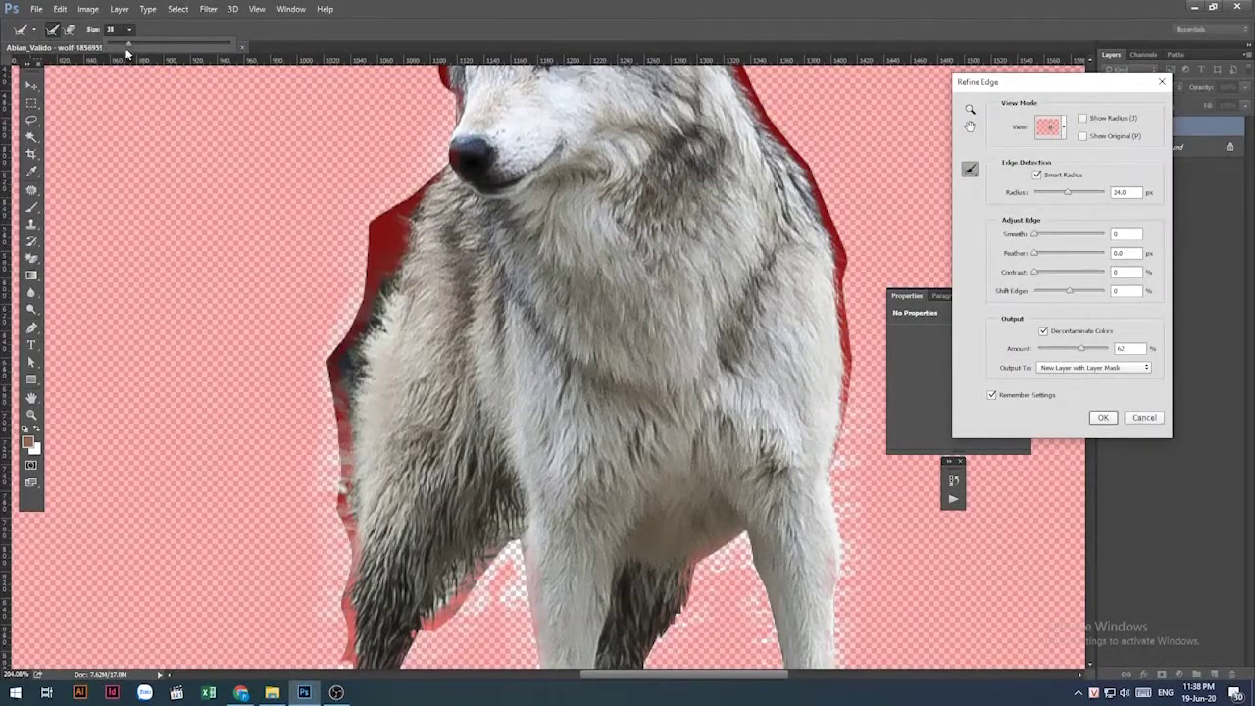
text(23)
click(357, 279)
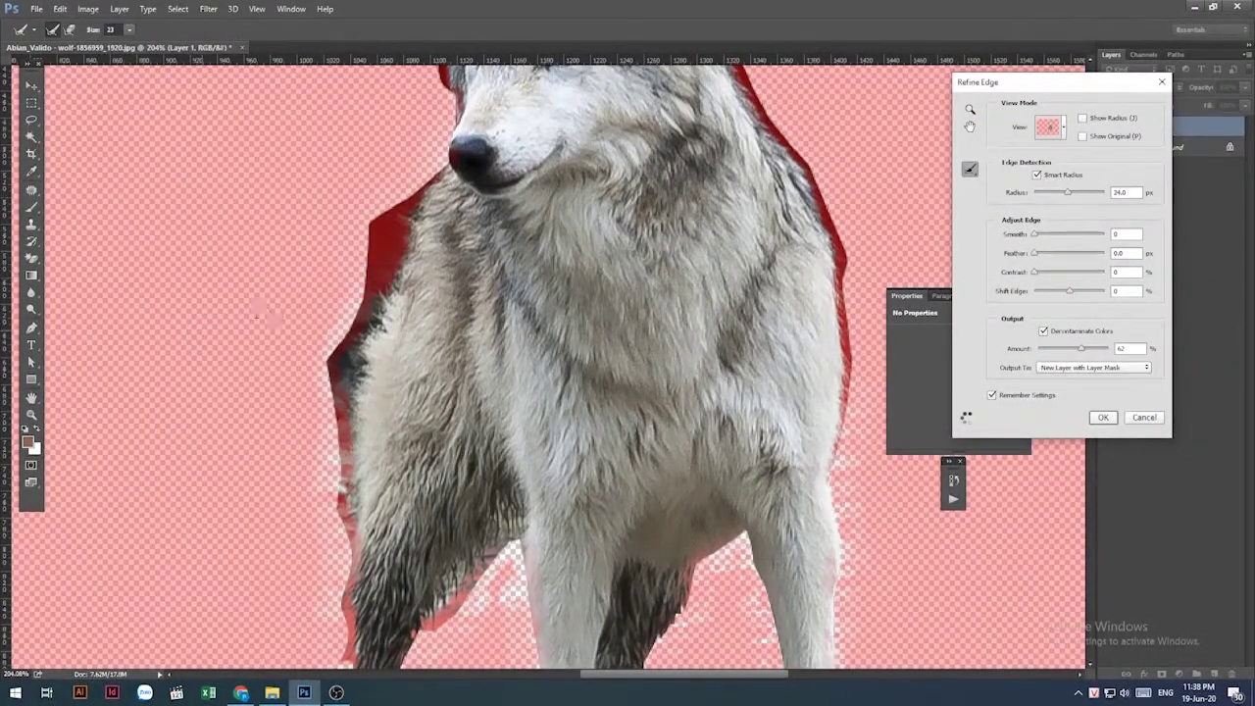
click(128, 31)
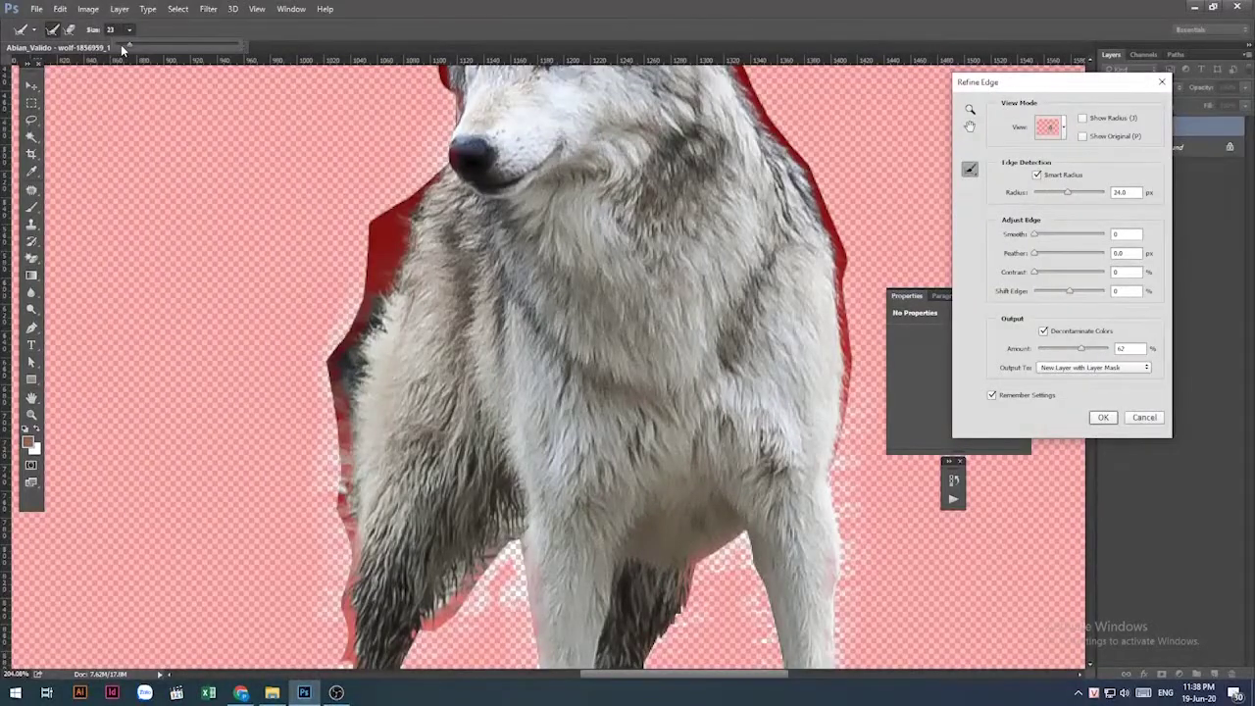
click(125, 47)
click(142, 46)
Brush the left-hand fur edge down the chest, front leg and between the legs.
mouse_move(374, 235)
mouse_down()
mouse_move(301, 327)
mouse_move(300, 356)
mouse_up()
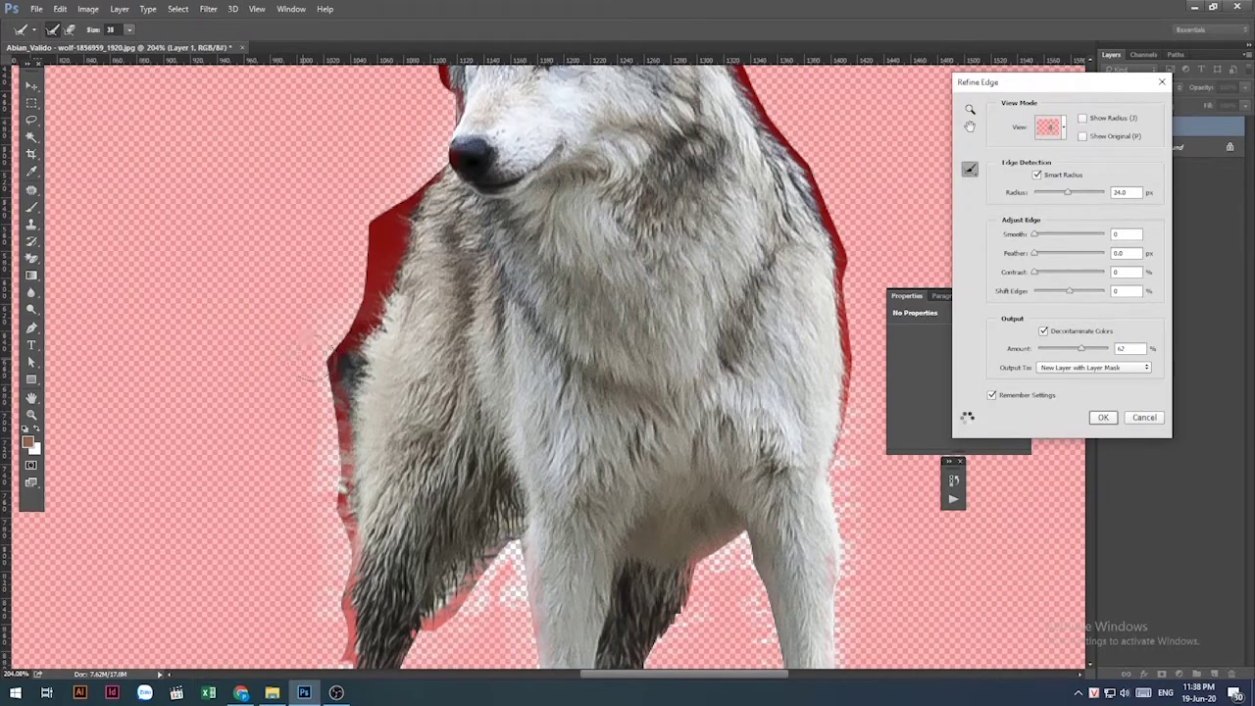
drag(302, 356, 329, 360)
drag(324, 367, 338, 363)
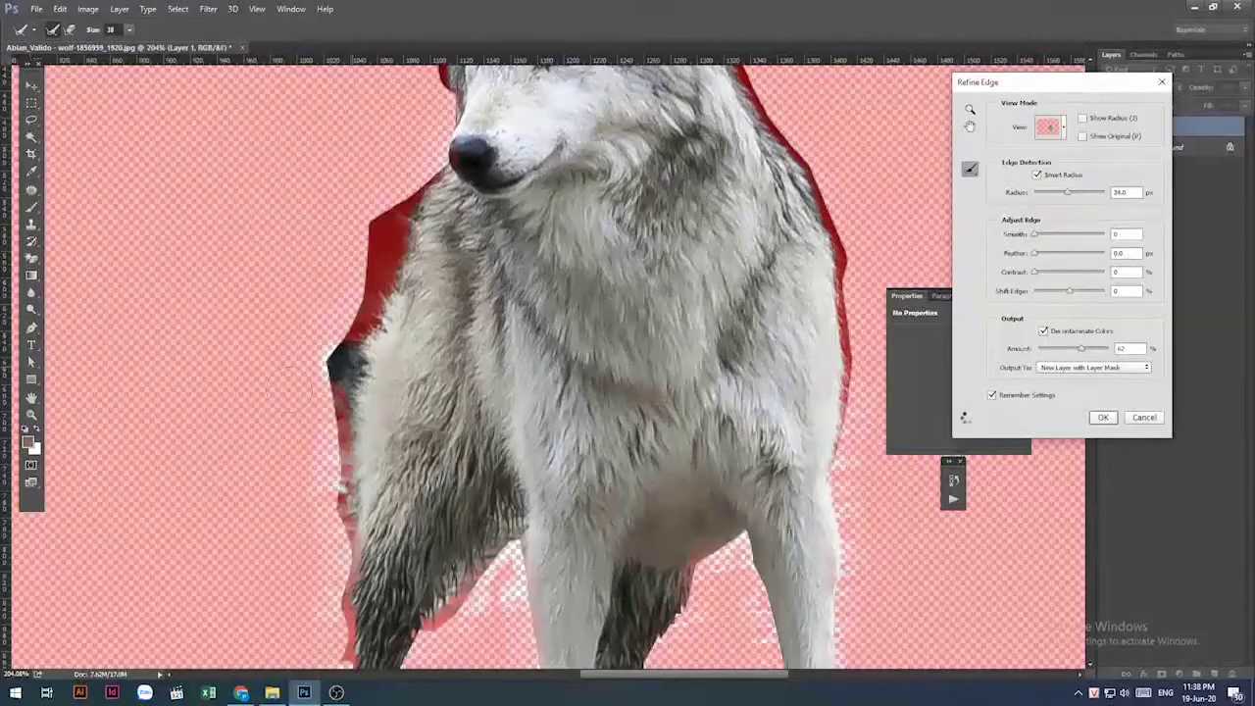
drag(312, 402, 338, 410)
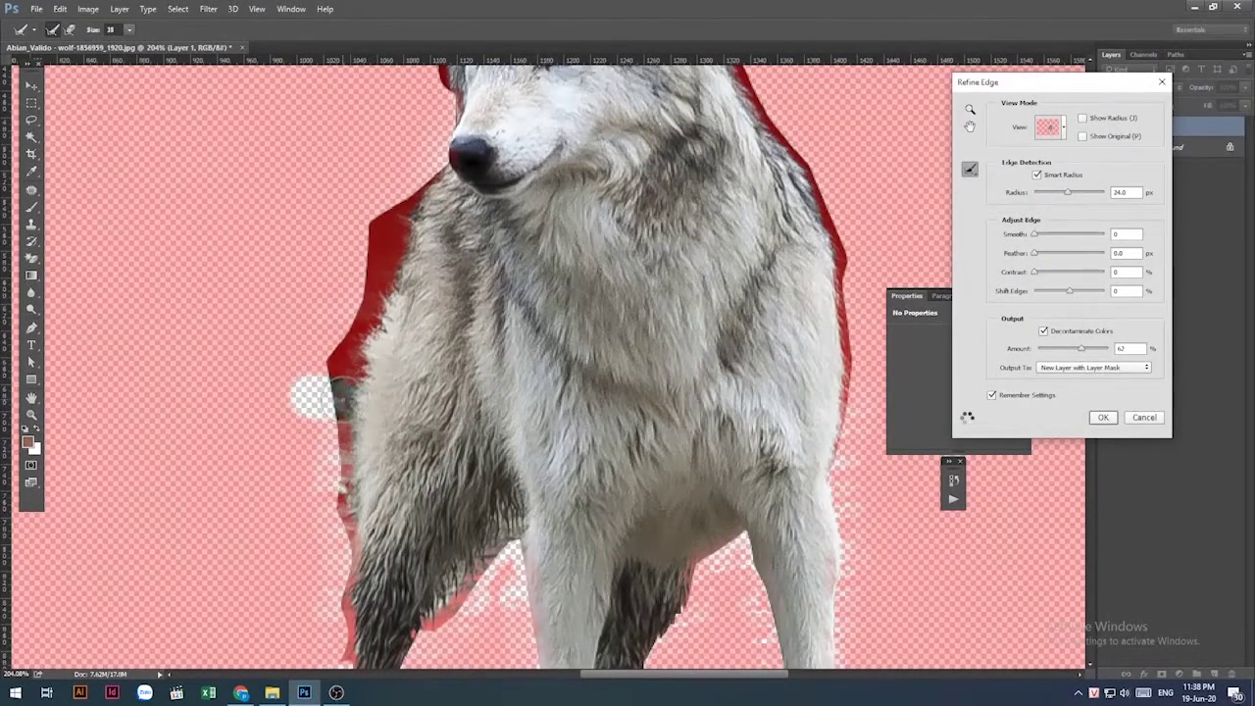
mouse_move(321, 436)
mouse_down()
mouse_move(338, 446)
mouse_move(328, 495)
mouse_up()
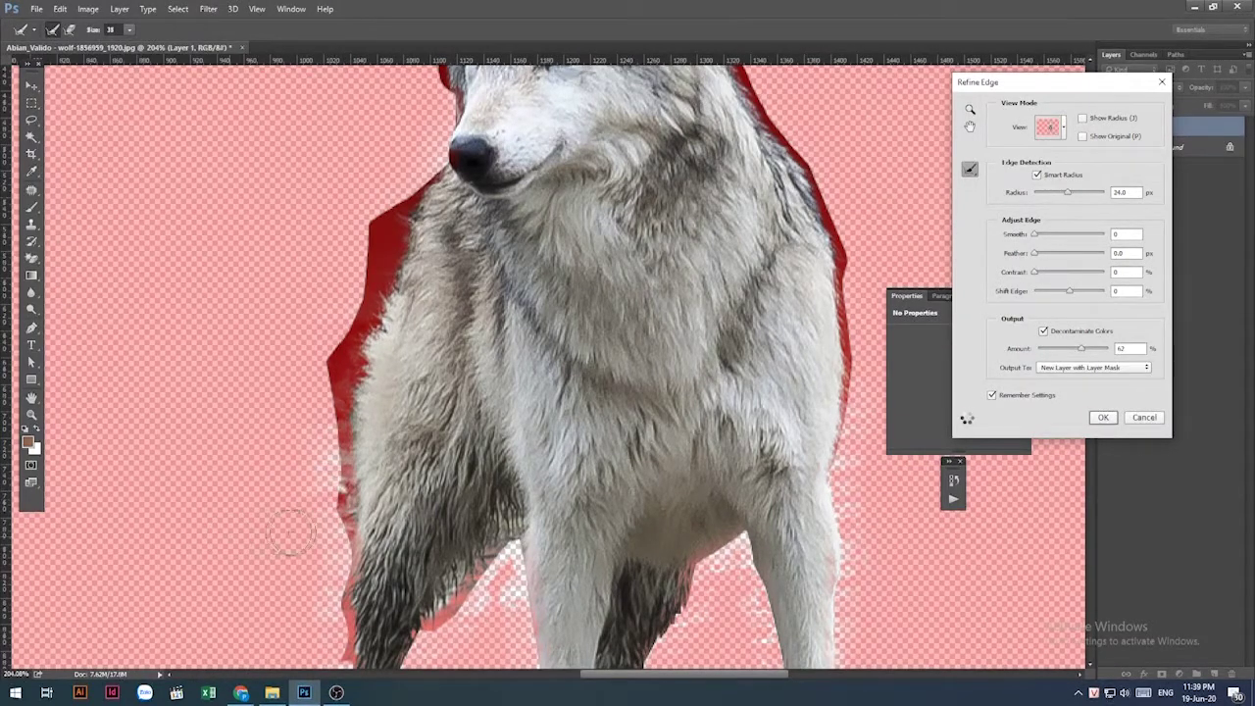
drag(321, 519, 335, 534)
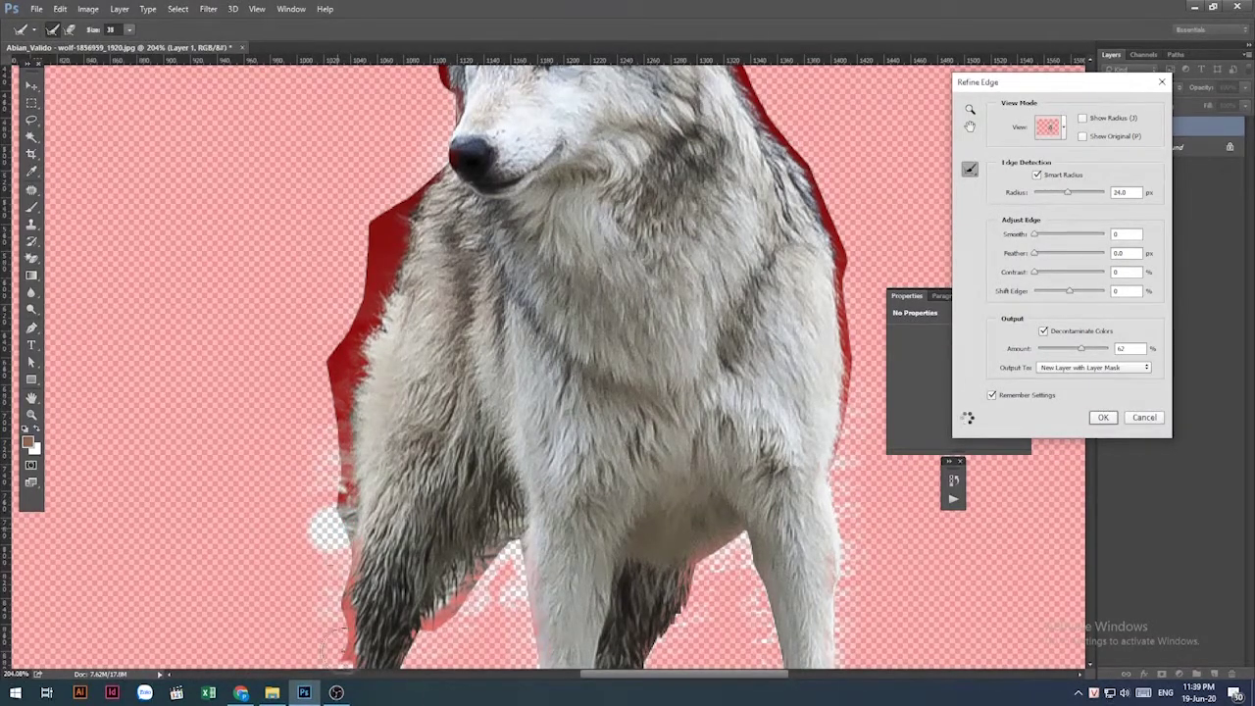
drag(309, 645, 345, 642)
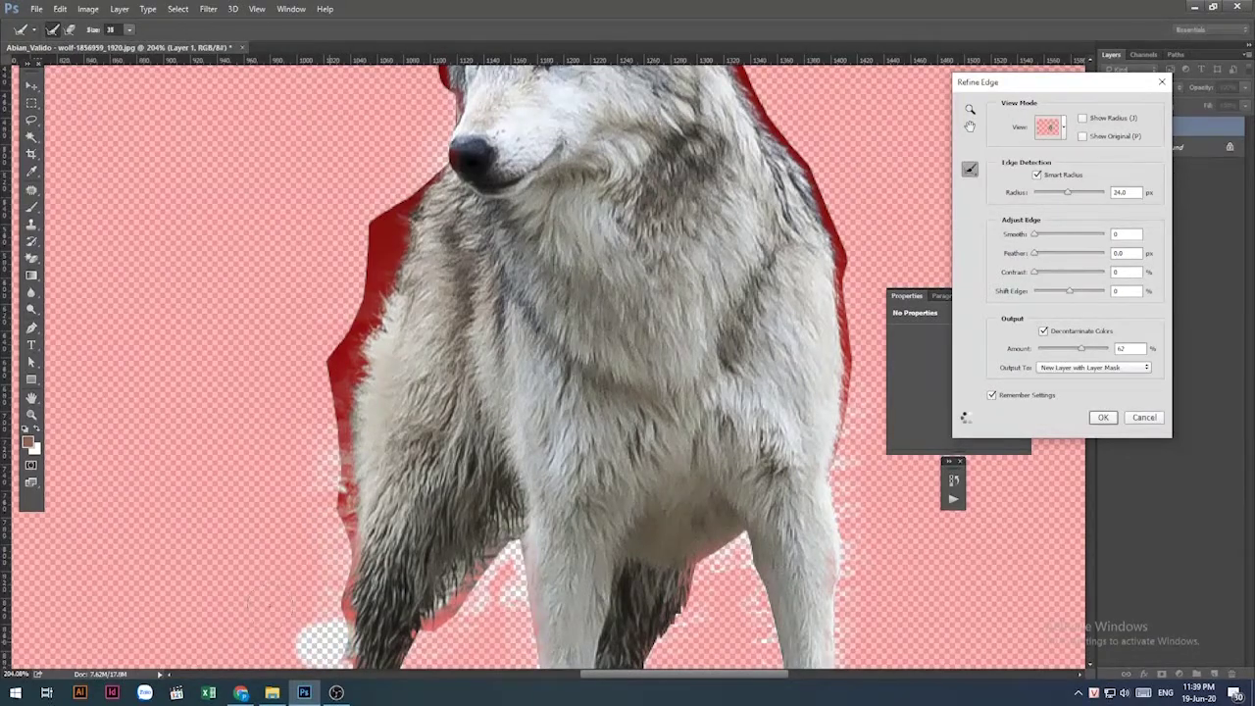
drag(309, 613, 338, 593)
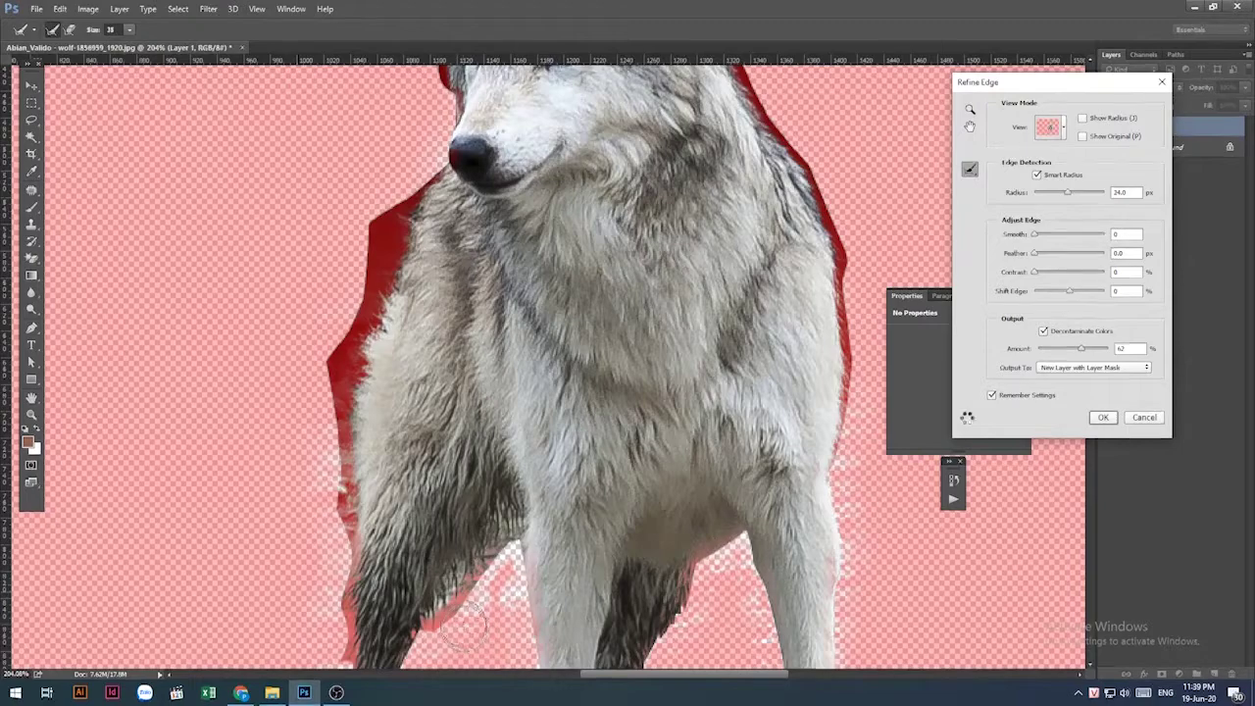
drag(444, 581, 467, 633)
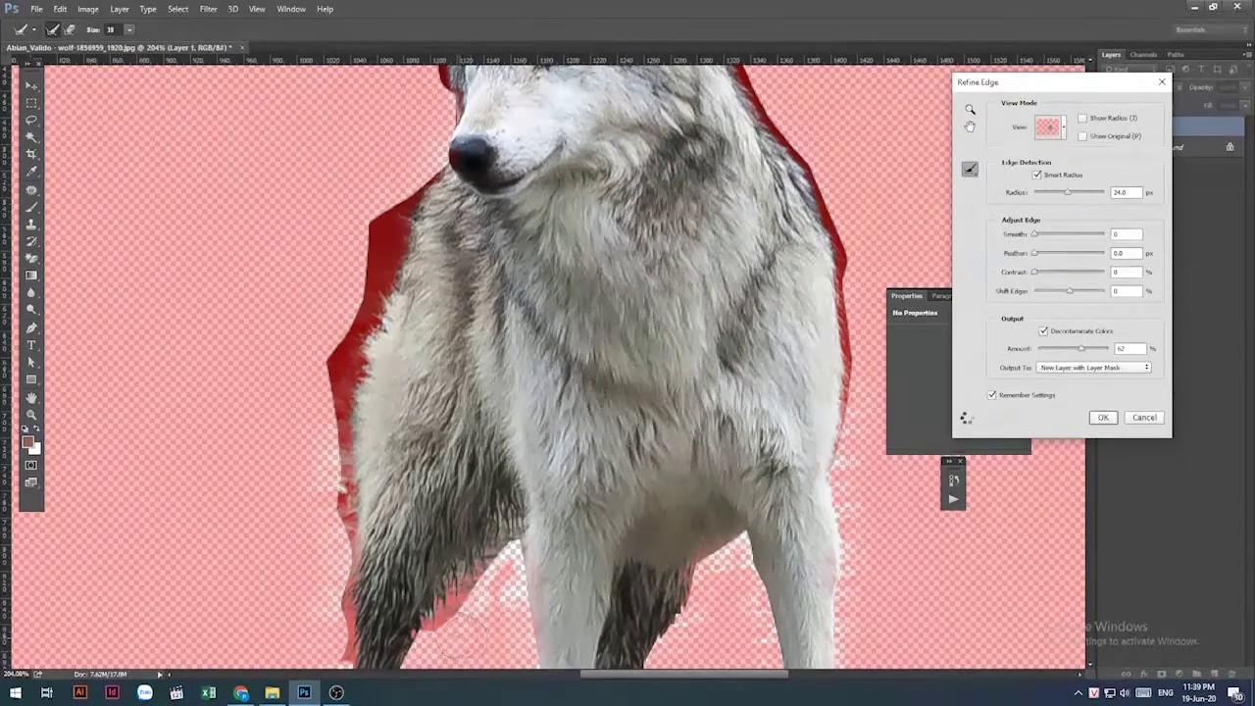
drag(457, 627, 500, 588)
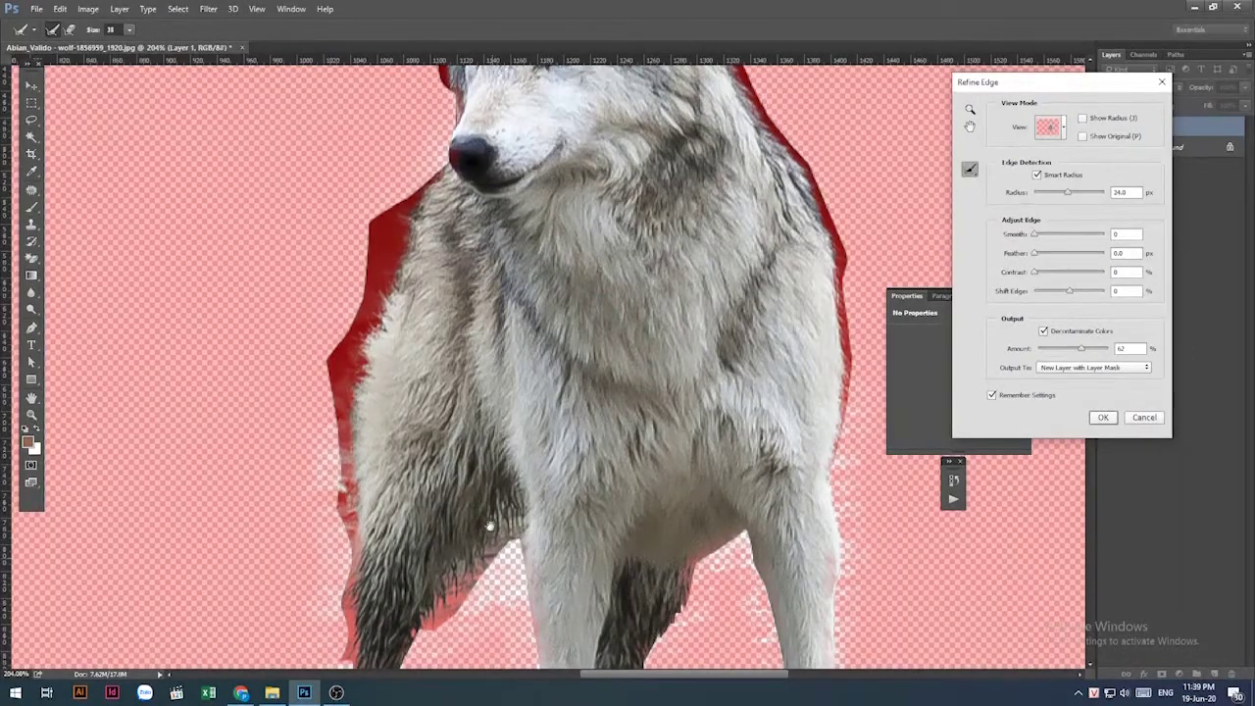
Refine the fur beside the left leg and clear leftover background between the legs.
scroll(491, 406, down, 2)
scroll(490, 404, down, 2)
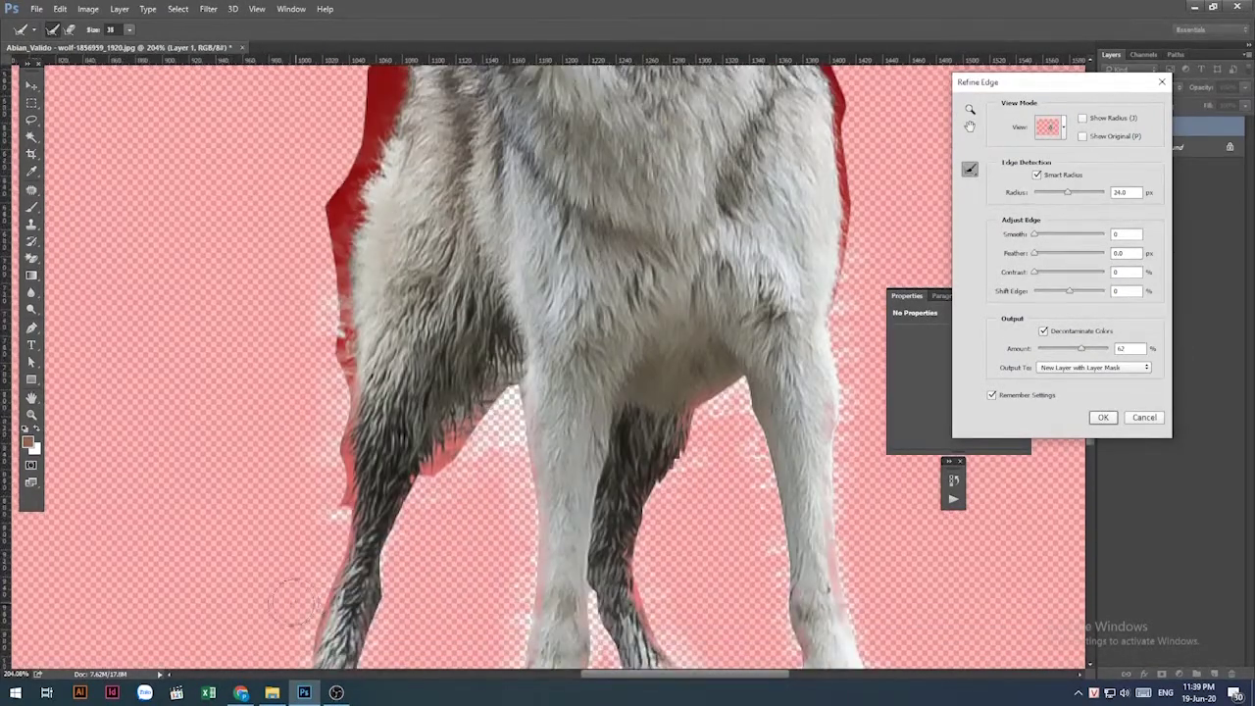
drag(301, 616, 318, 567)
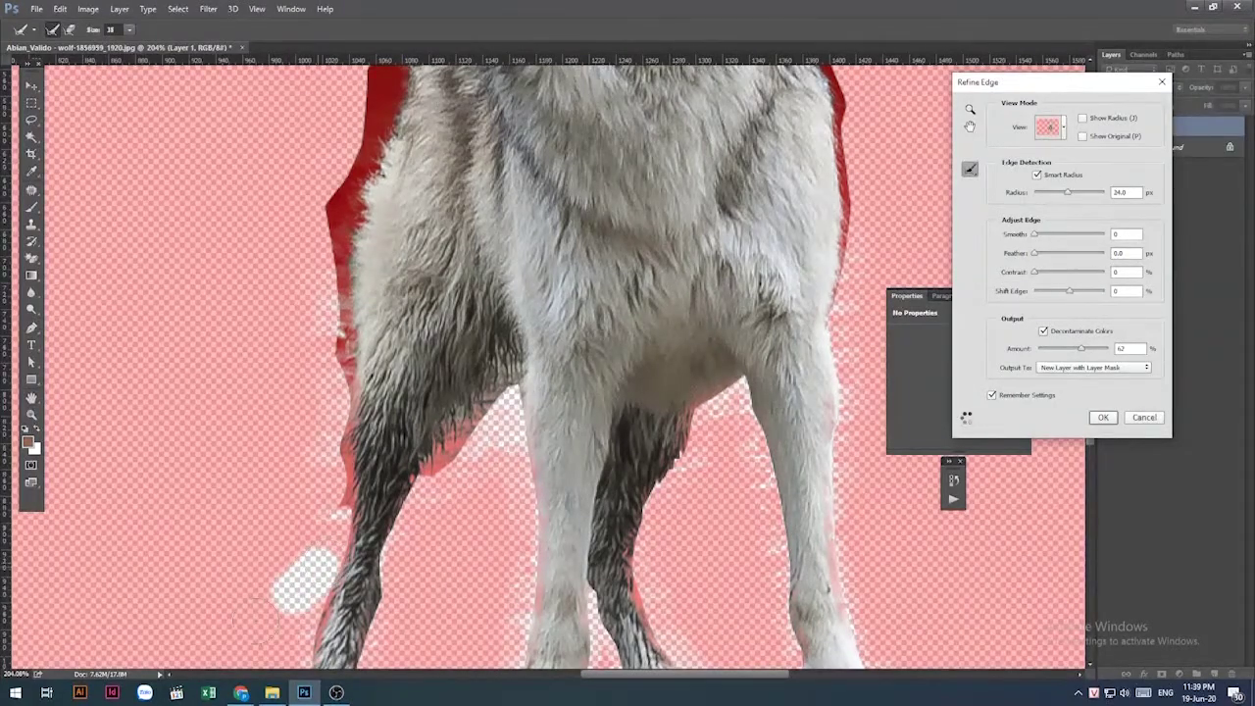
drag(309, 563, 329, 524)
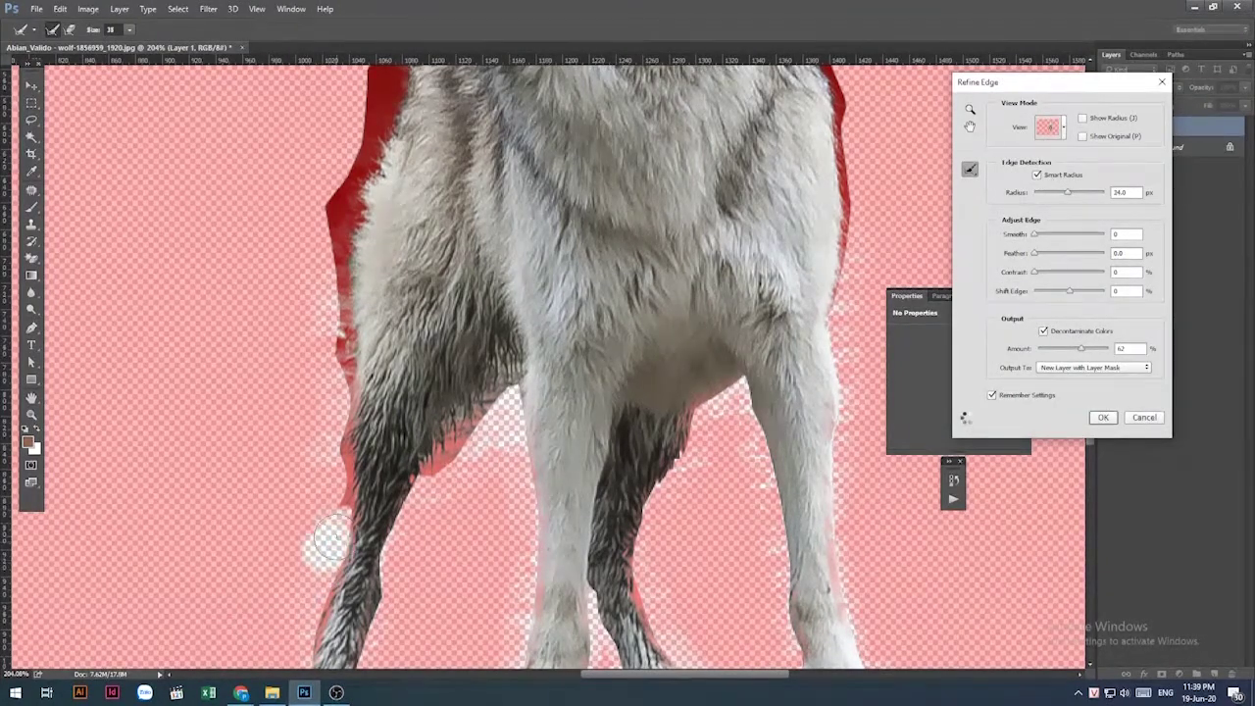
mouse_move(443, 522)
mouse_down()
mouse_move(464, 569)
mouse_move(440, 526)
mouse_up()
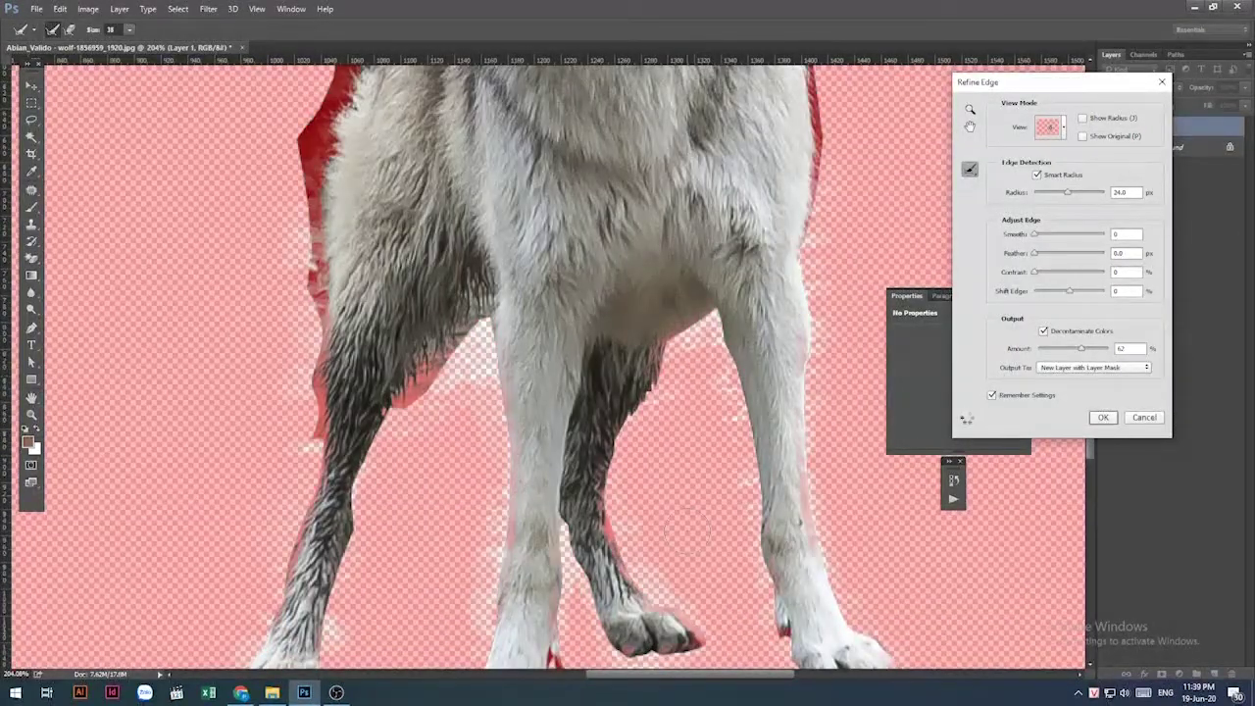
drag(672, 397, 676, 384)
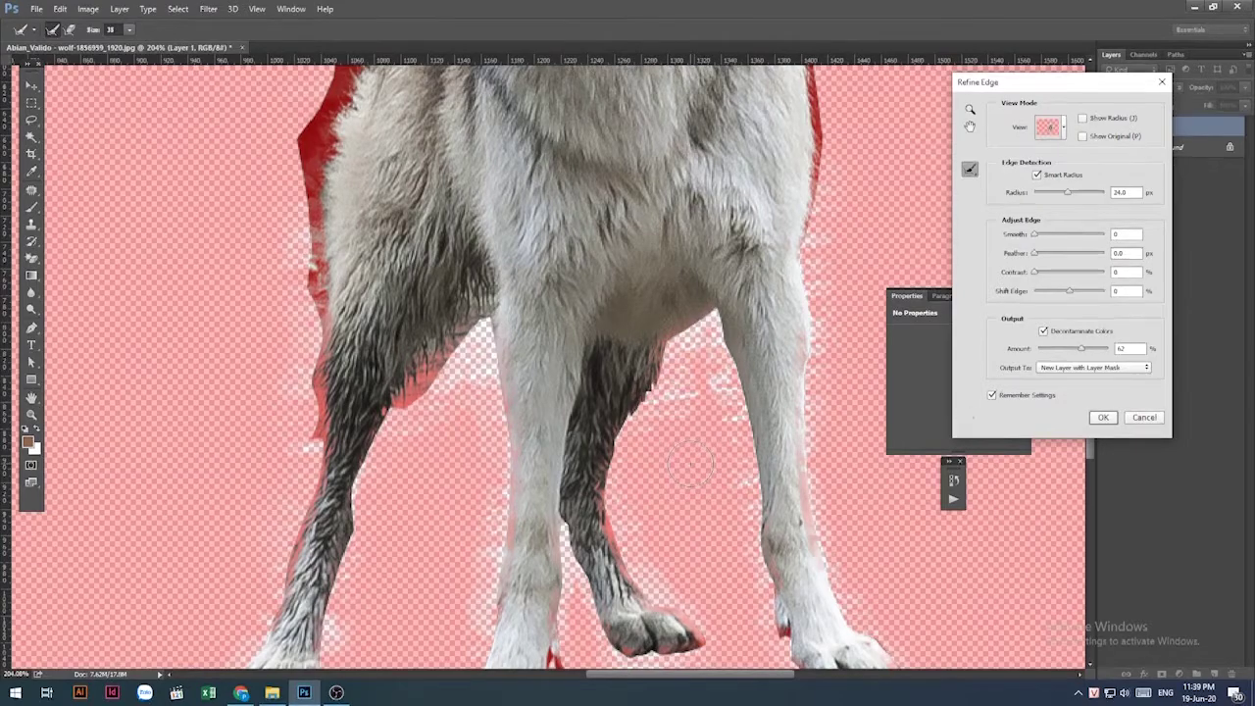
drag(680, 480, 647, 406)
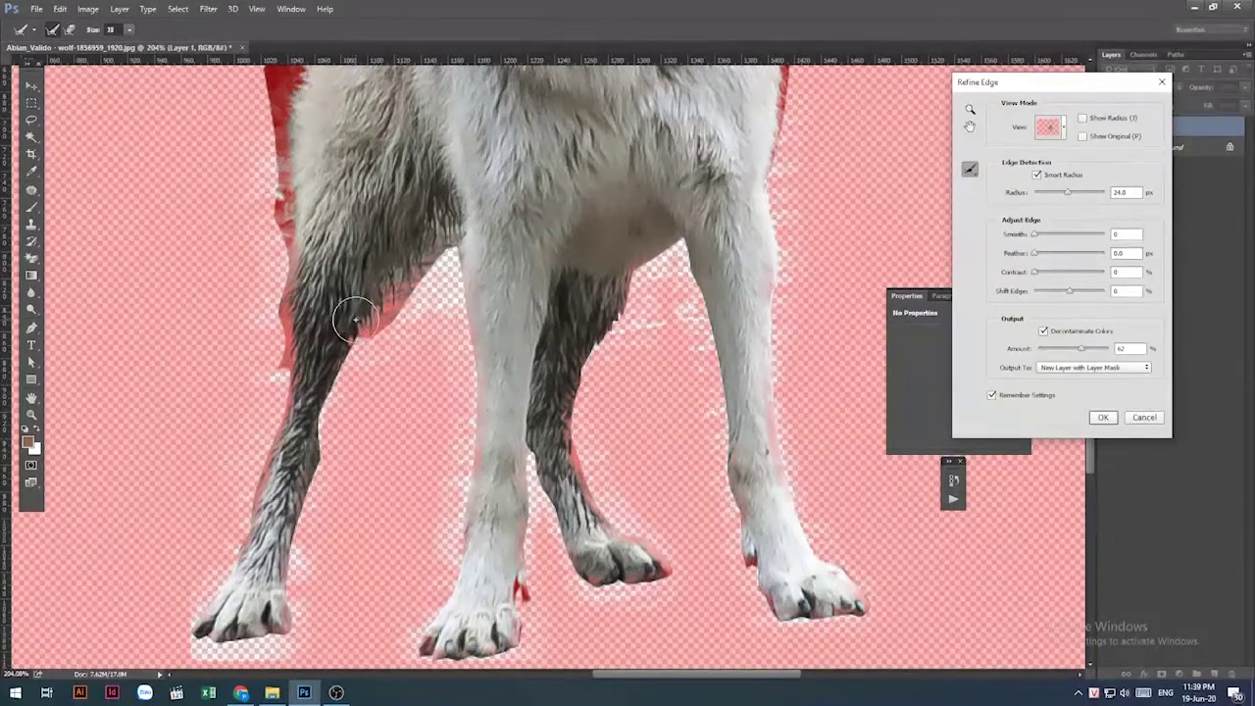
click(969, 172)
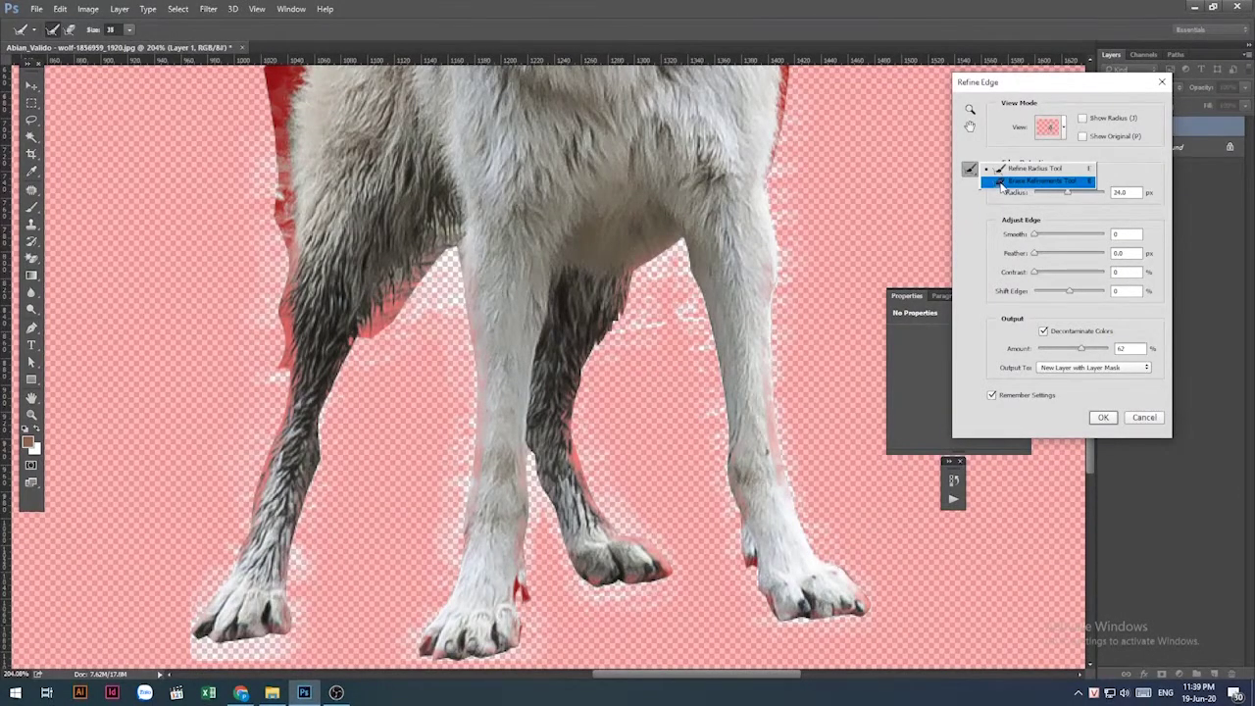
Erase refinements along the front paws so they return to solid fur.
click(999, 182)
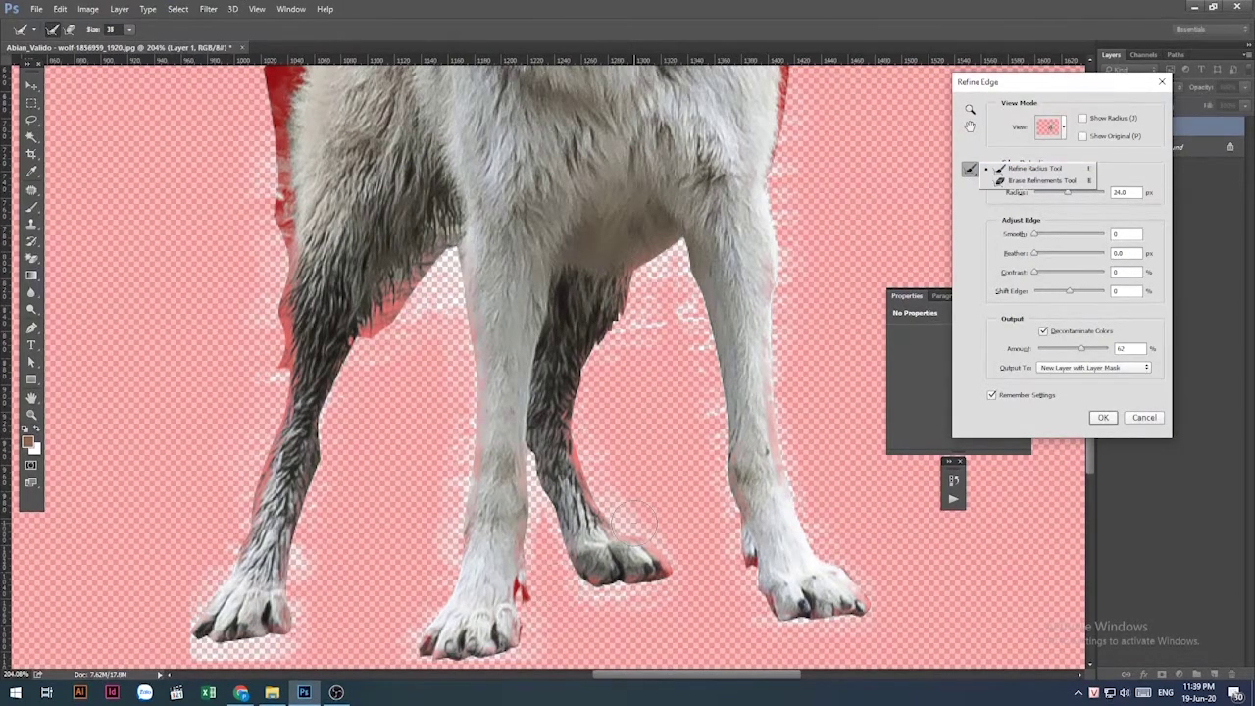
key(alt)
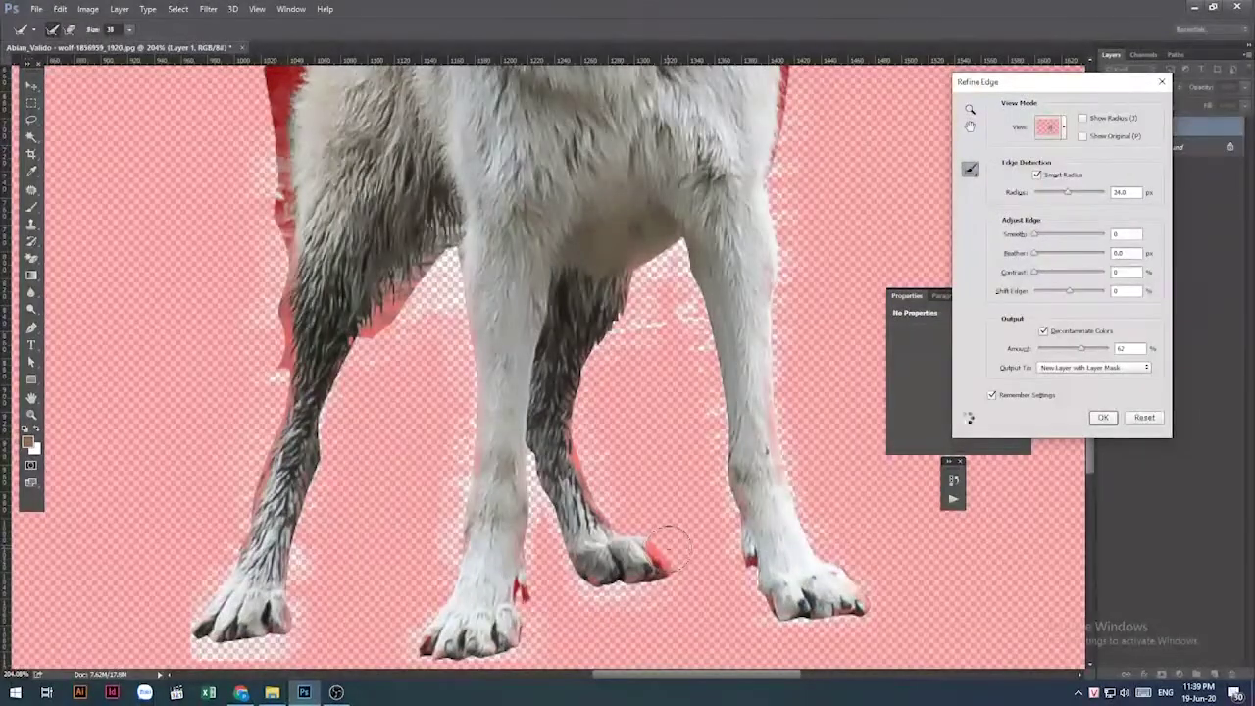
drag(672, 537, 639, 596)
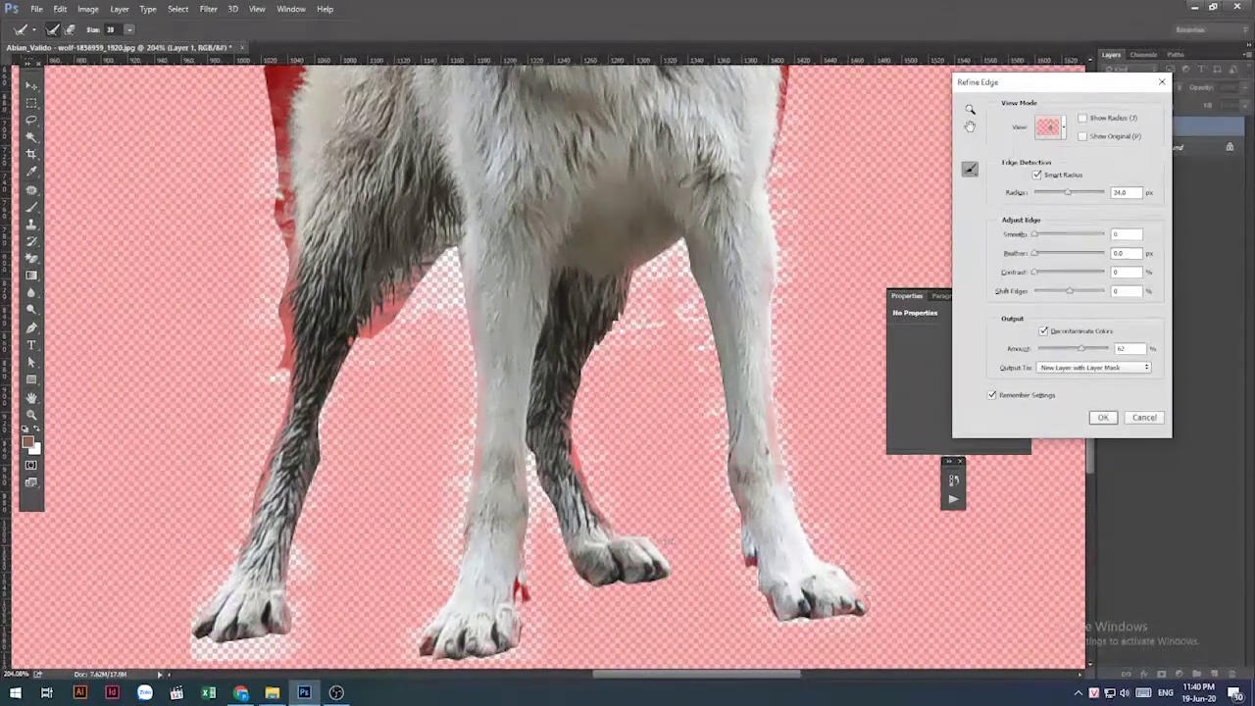
drag(521, 626, 549, 615)
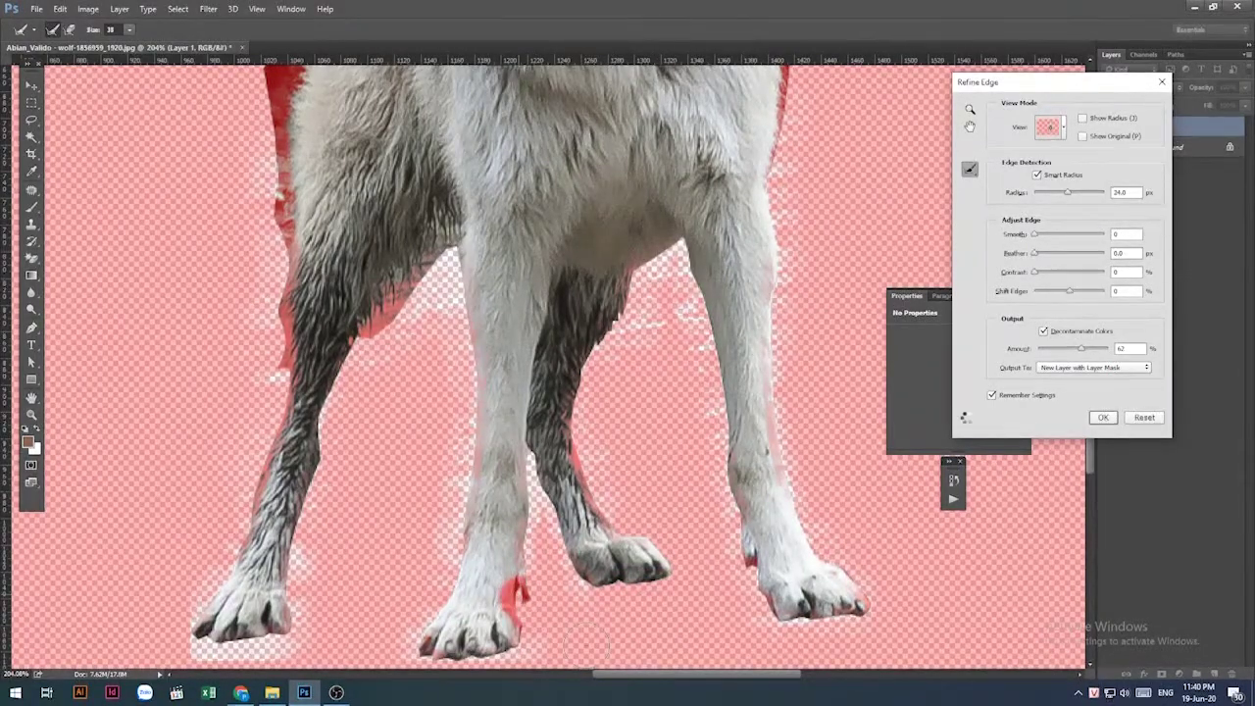
drag(411, 650, 426, 655)
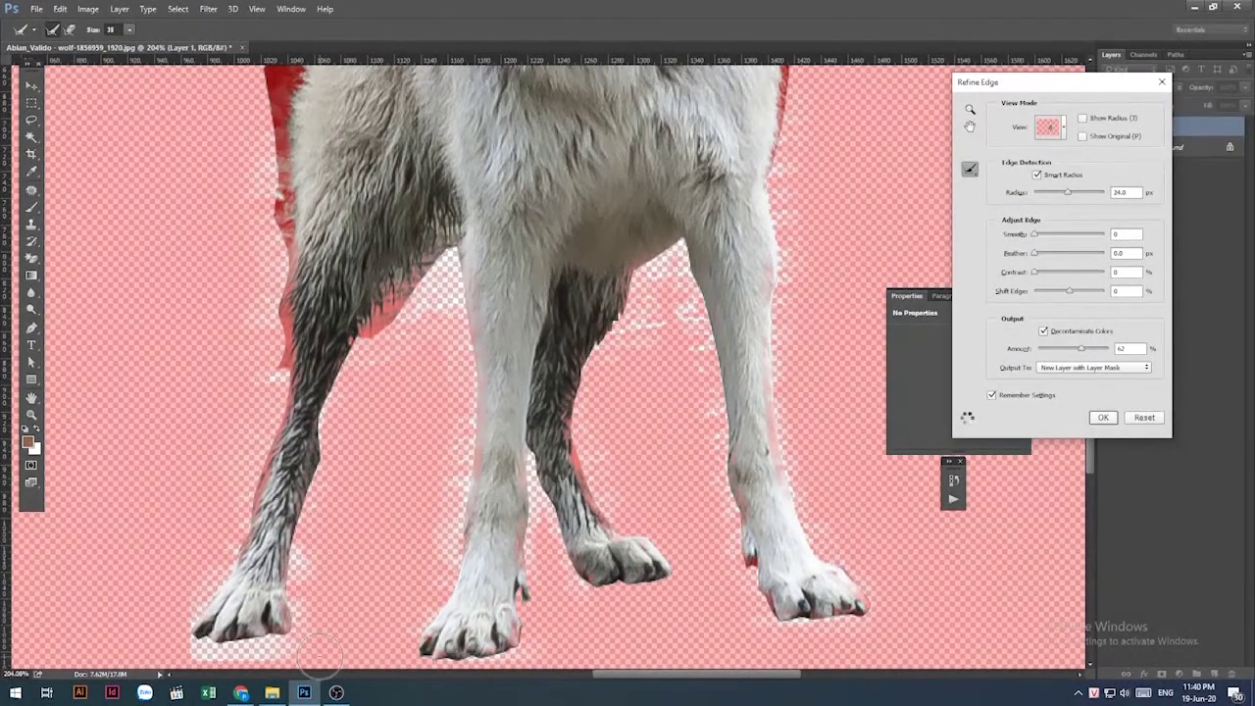
drag(320, 653, 196, 649)
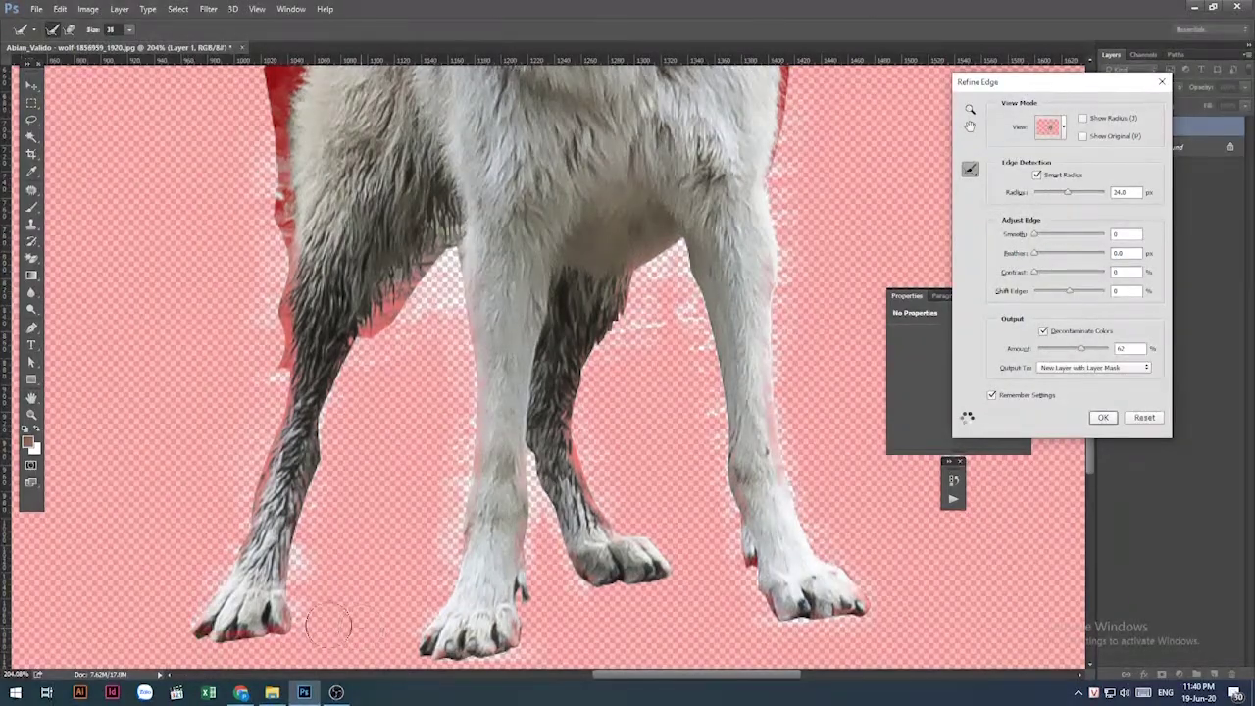
drag(278, 616, 249, 619)
mouse_move(241, 620)
mouse_down()
mouse_move(226, 630)
mouse_move(206, 617)
mouse_up()
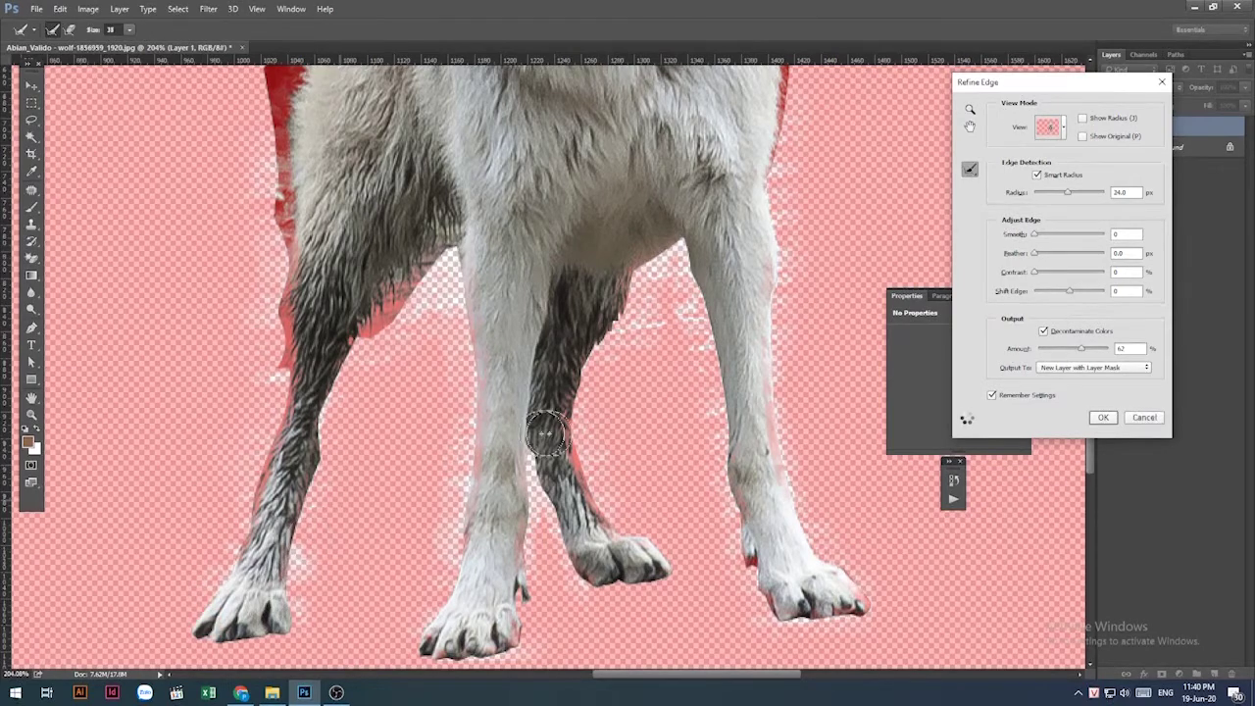
mouse_move(745, 572)
mouse_down()
mouse_move(753, 559)
mouse_move(784, 600)
mouse_move(831, 601)
mouse_up()
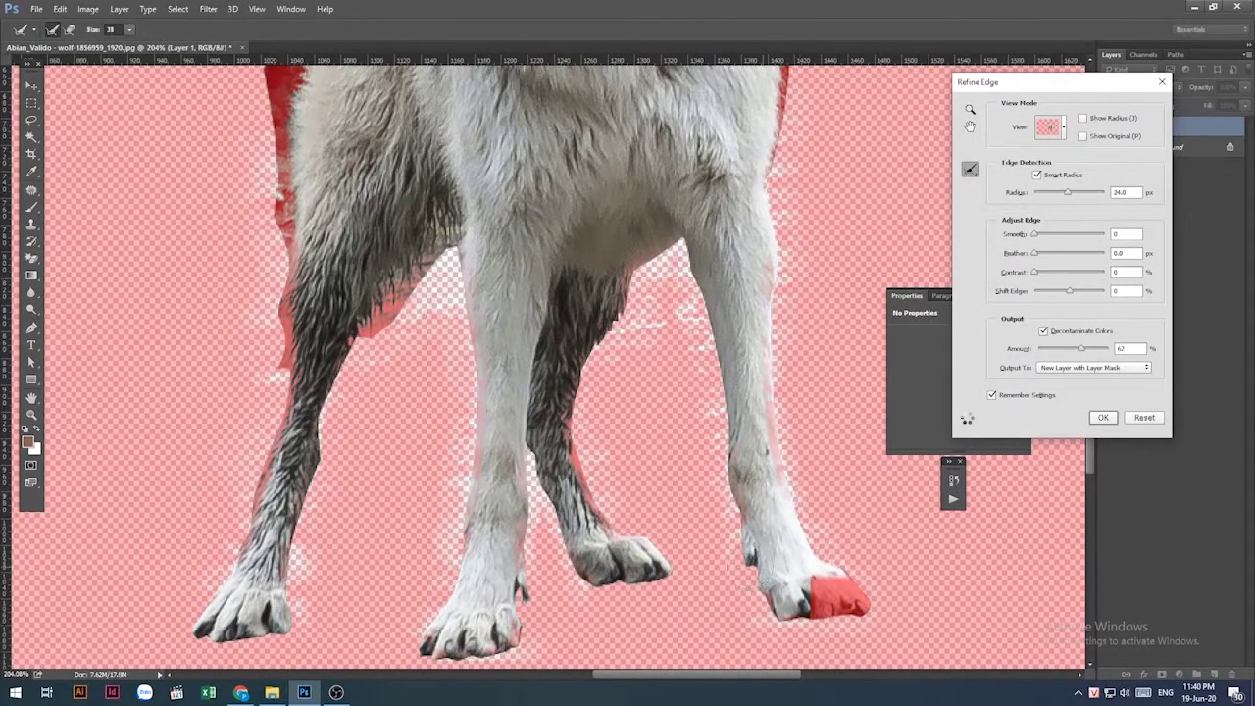
Refine the edges of the right foreleg, rear leg and paw, and front leg.
drag(782, 505, 753, 370)
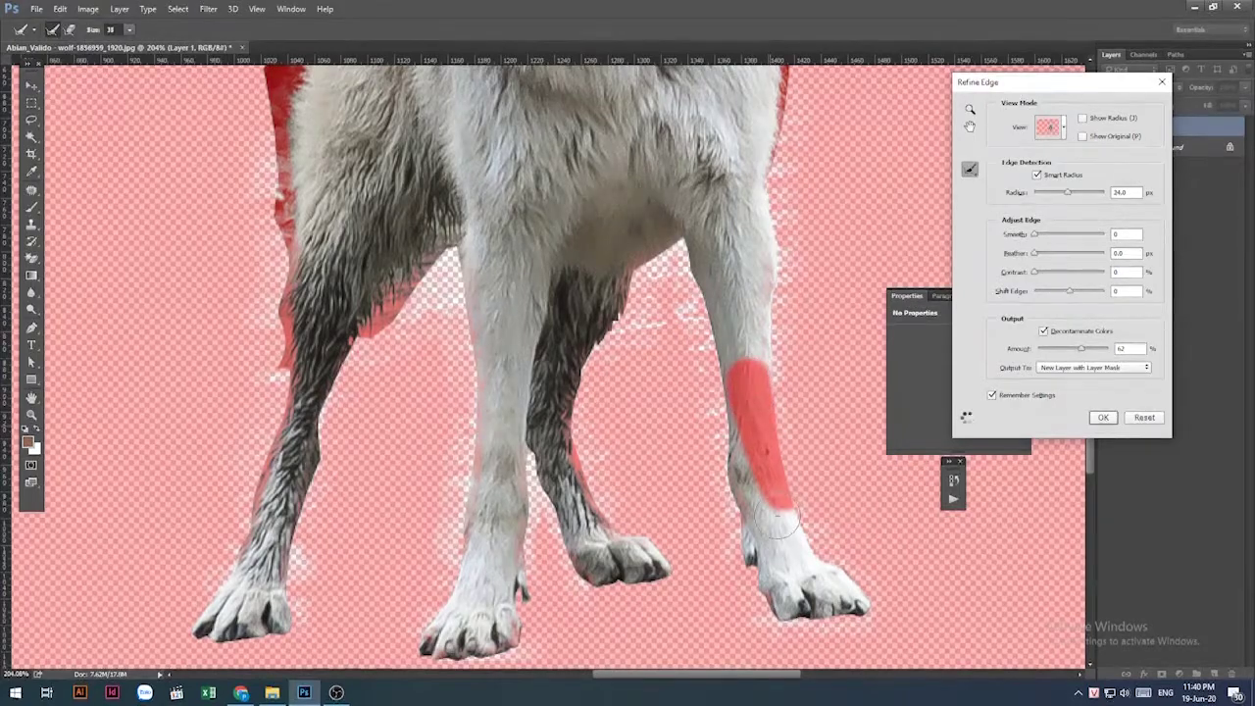
drag(761, 510, 748, 463)
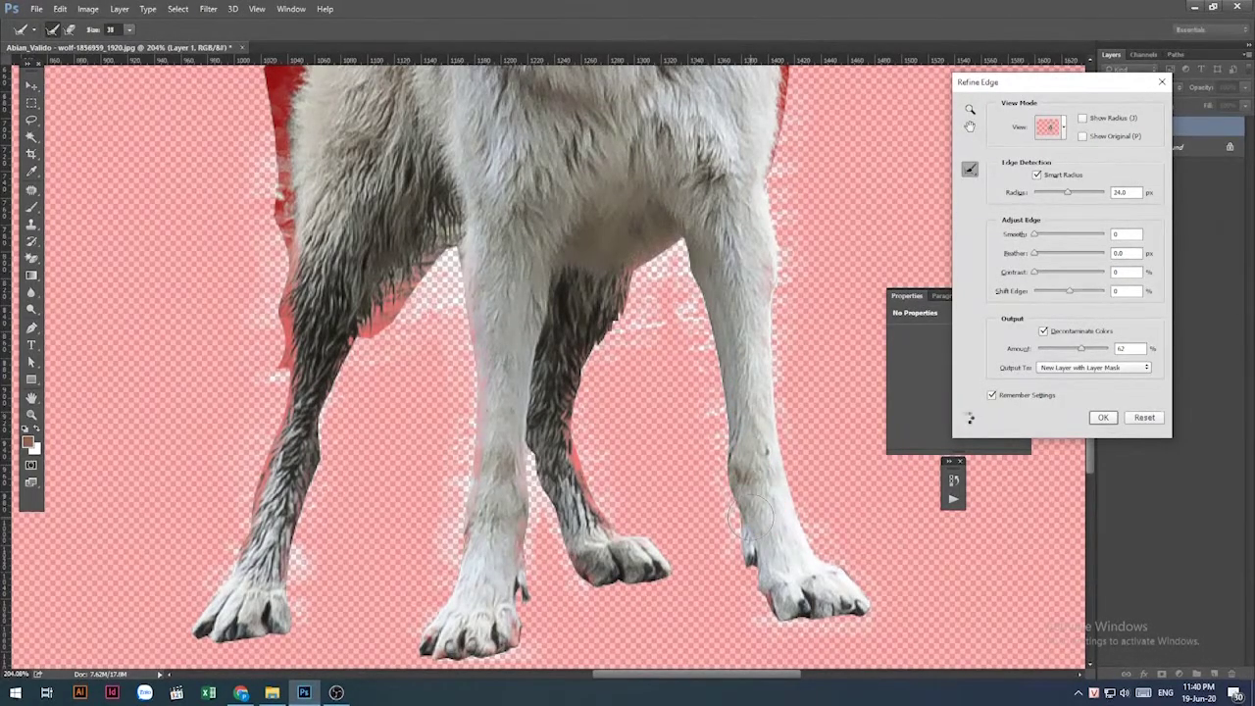
mouse_move(590, 530)
mouse_down()
mouse_move(545, 446)
mouse_move(555, 431)
mouse_up()
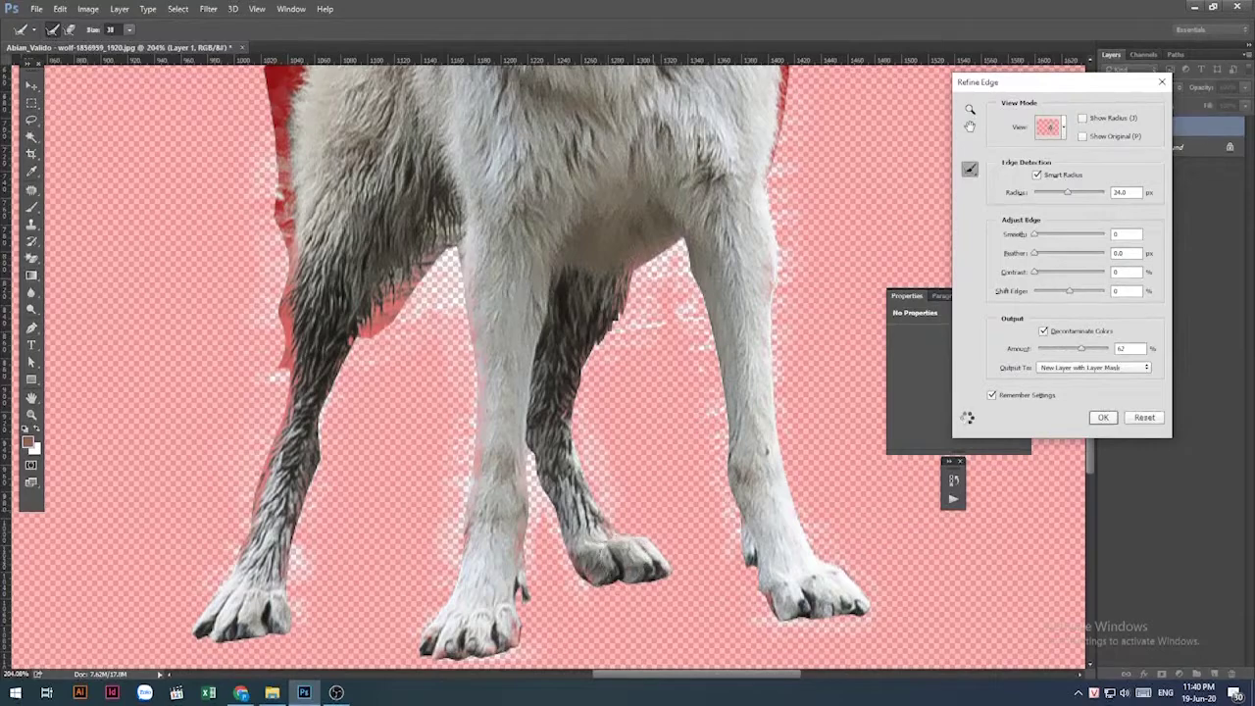
drag(613, 567, 589, 554)
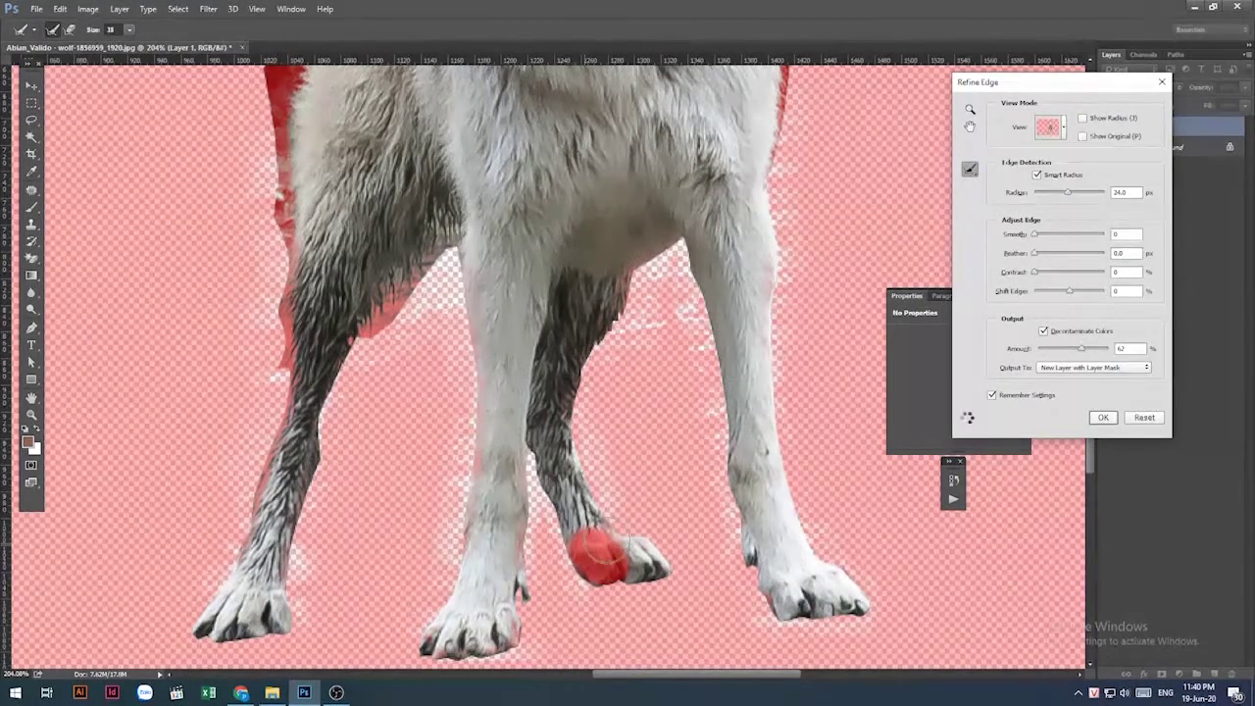
drag(617, 549, 588, 514)
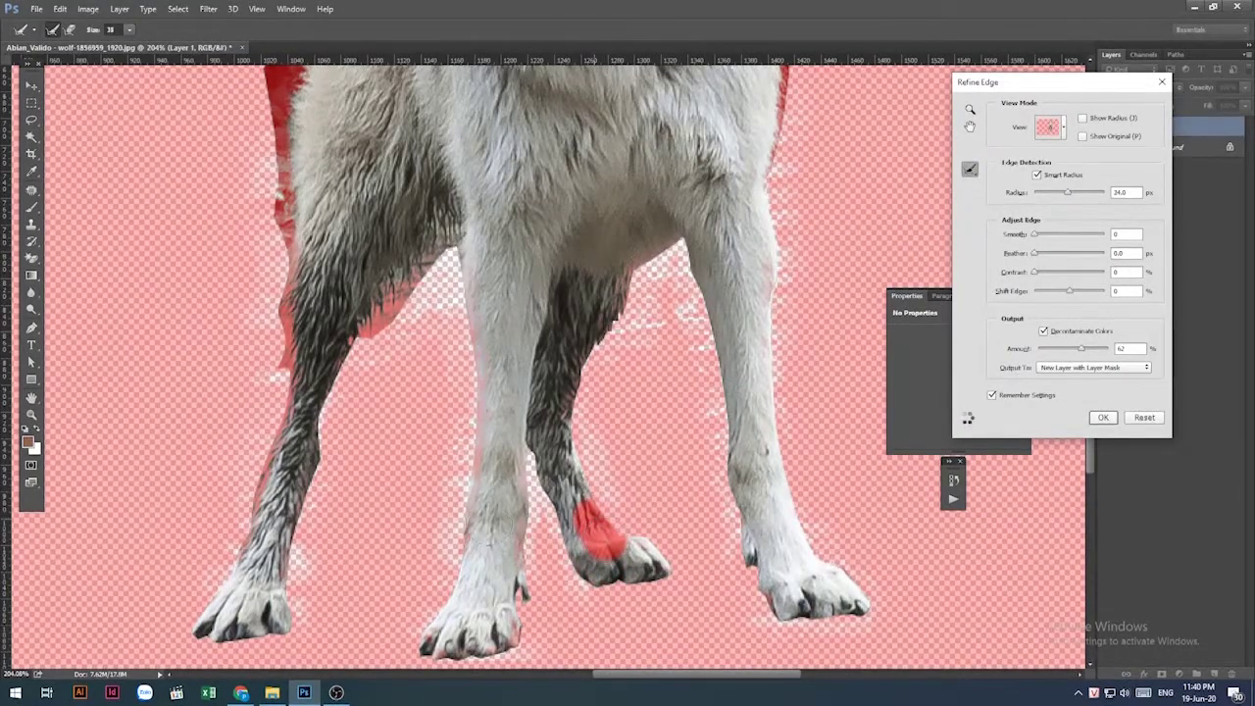
drag(496, 536, 499, 325)
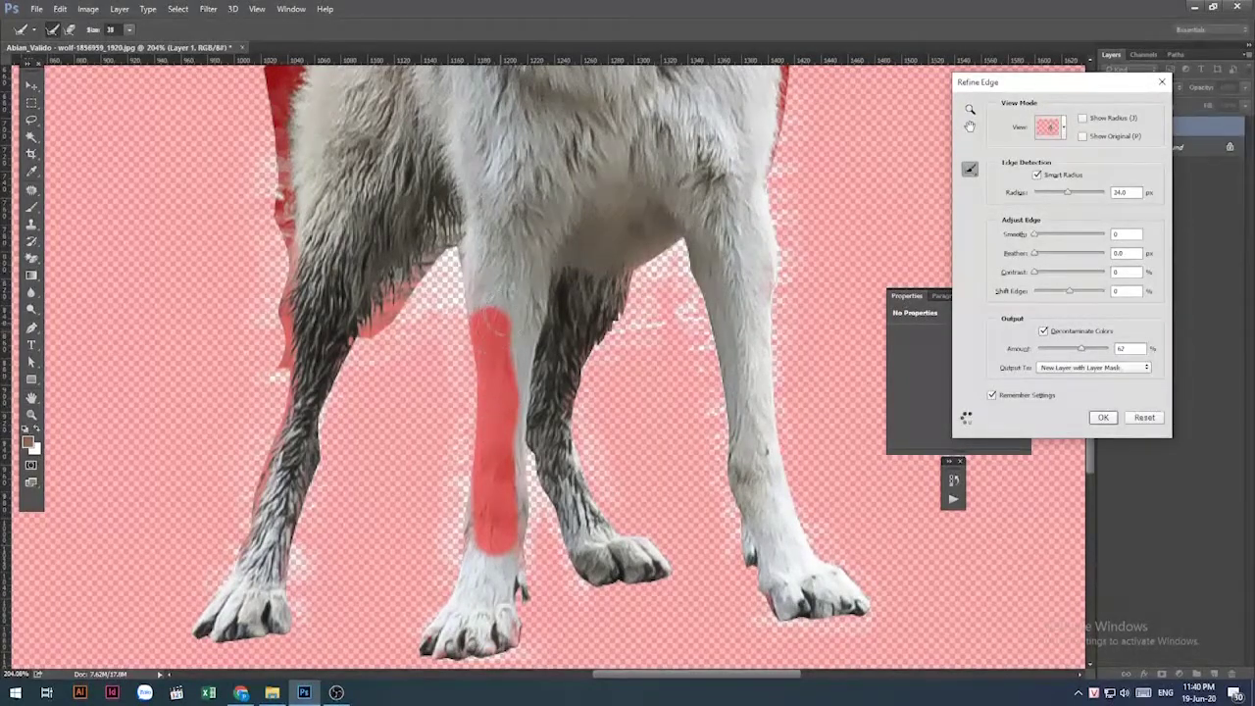
drag(504, 522, 505, 567)
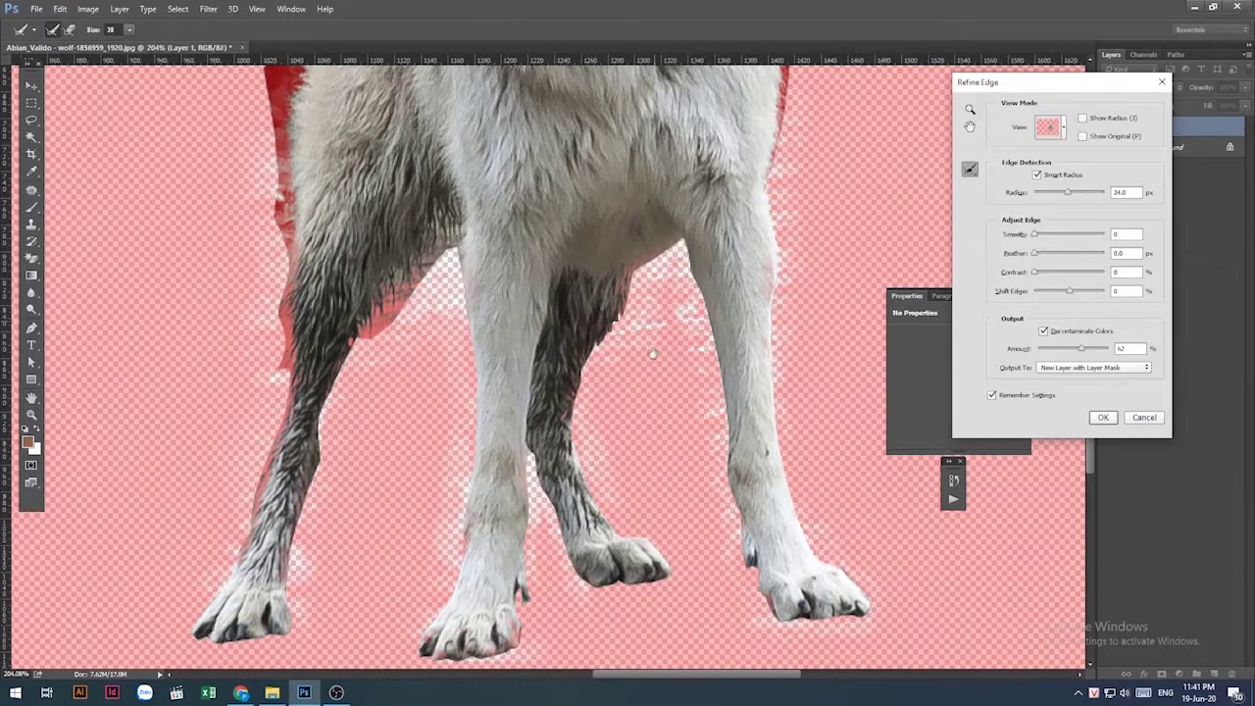
Pan to the wolf's head and brush Refine Radius beside its right side and chest.
drag(653, 322, 642, 413)
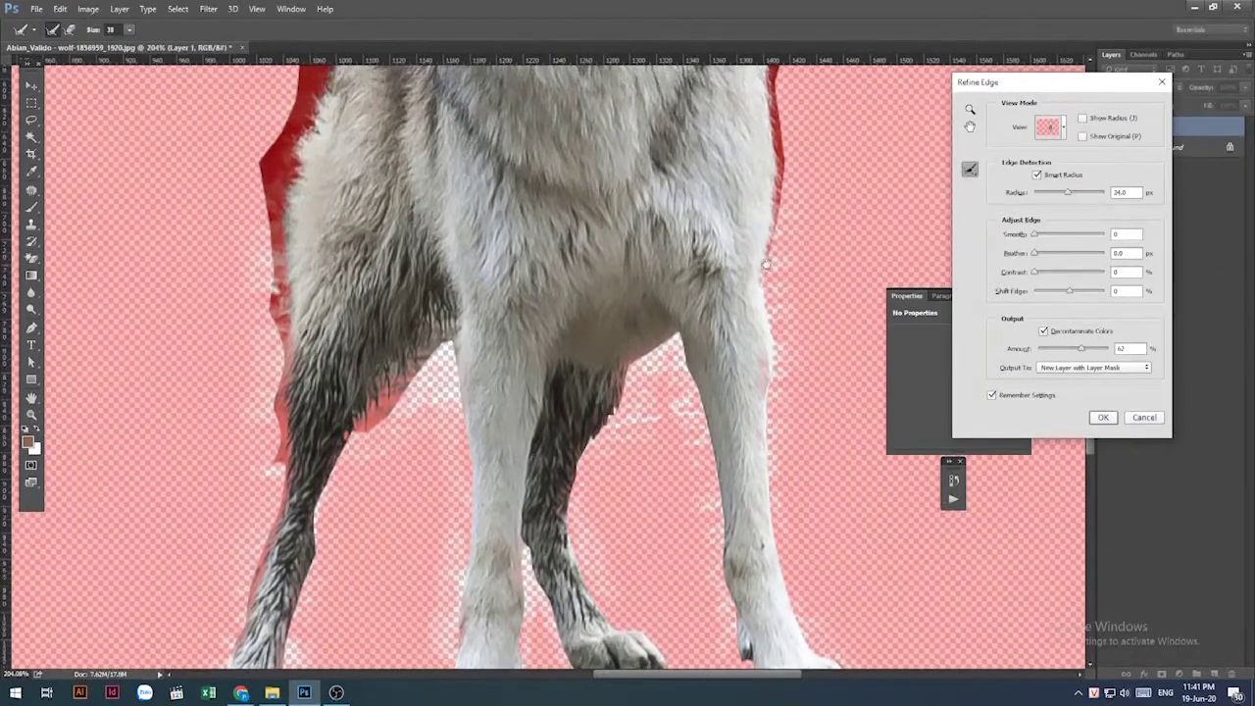
mouse_move(716, 379)
mouse_down()
mouse_move(708, 423)
mouse_move(720, 395)
mouse_up()
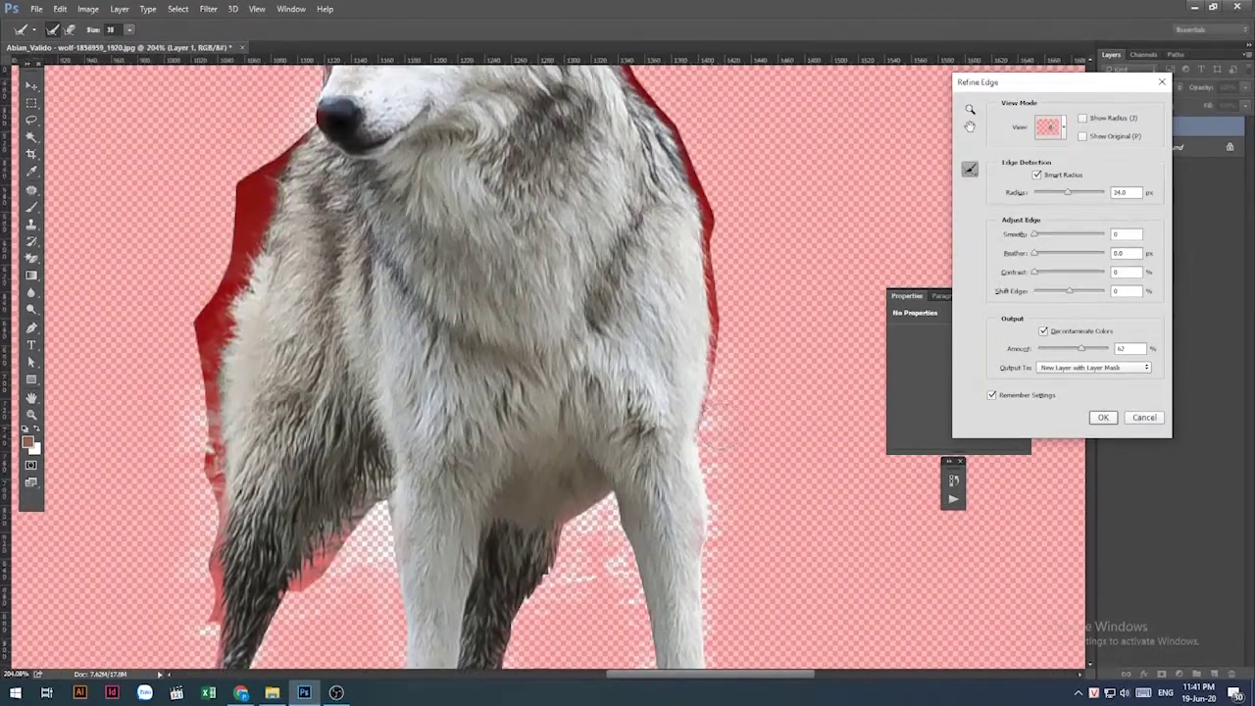
drag(763, 361, 808, 281)
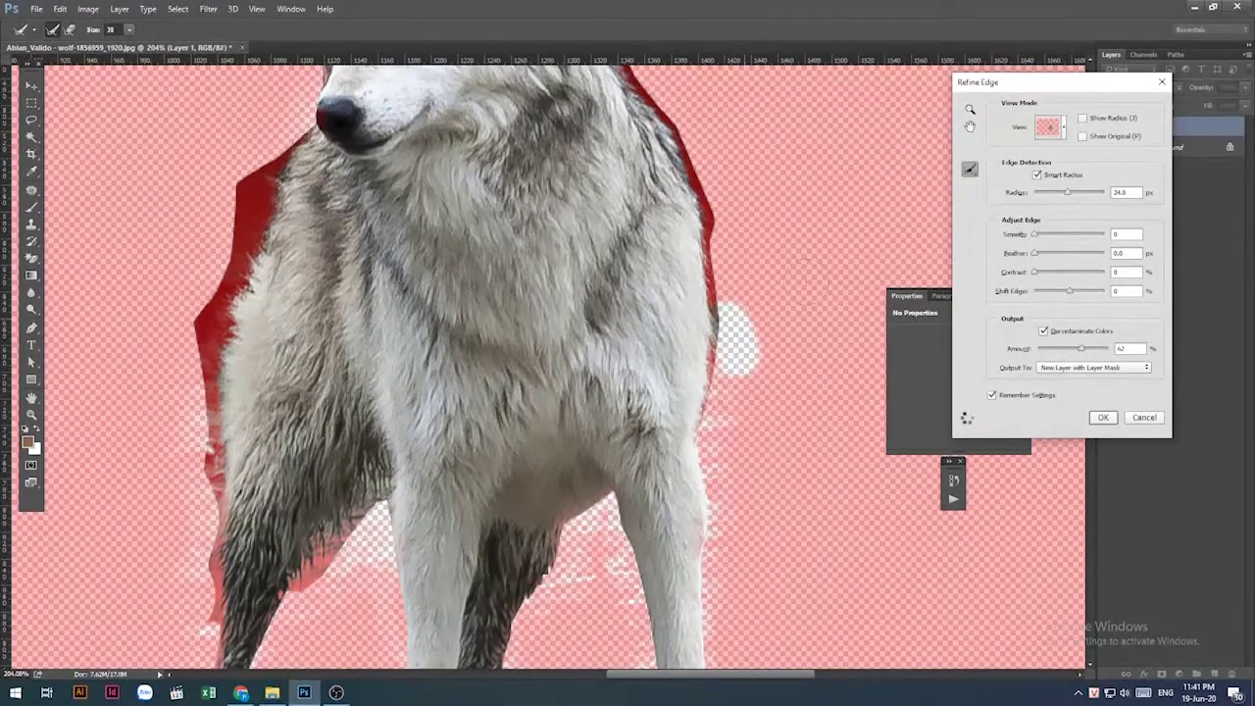
drag(761, 281, 738, 413)
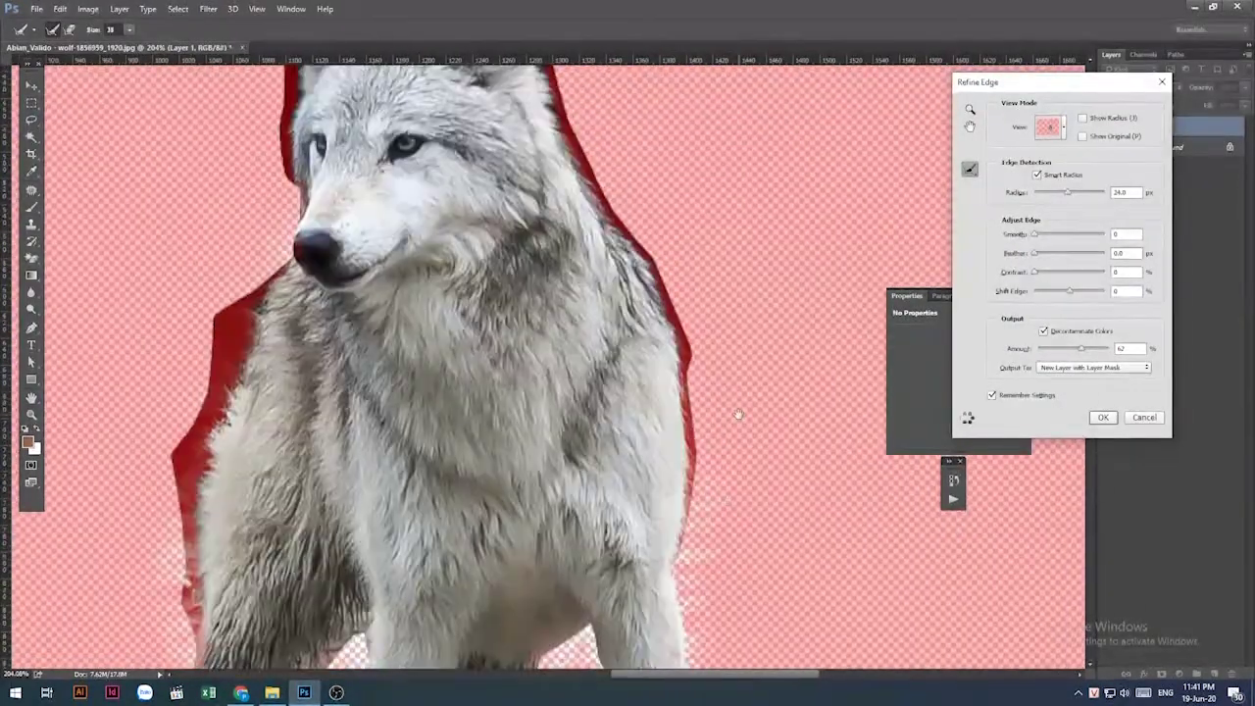
drag(708, 371, 708, 354)
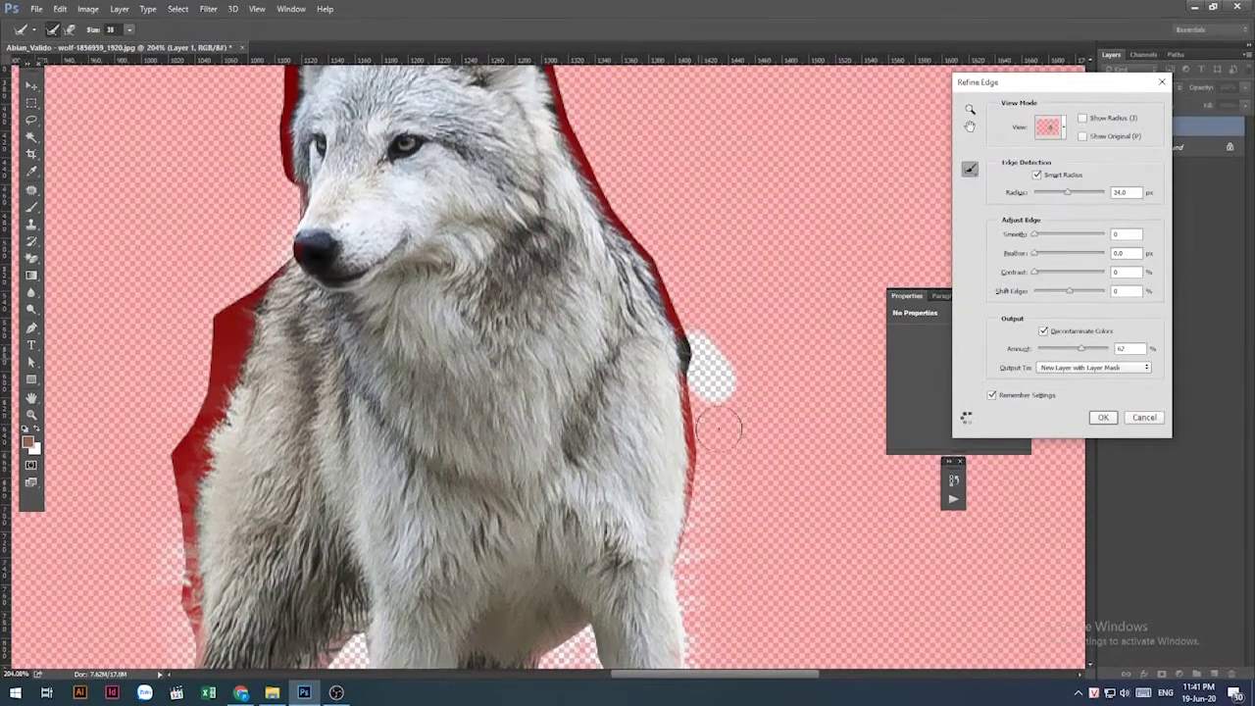
drag(714, 448, 712, 409)
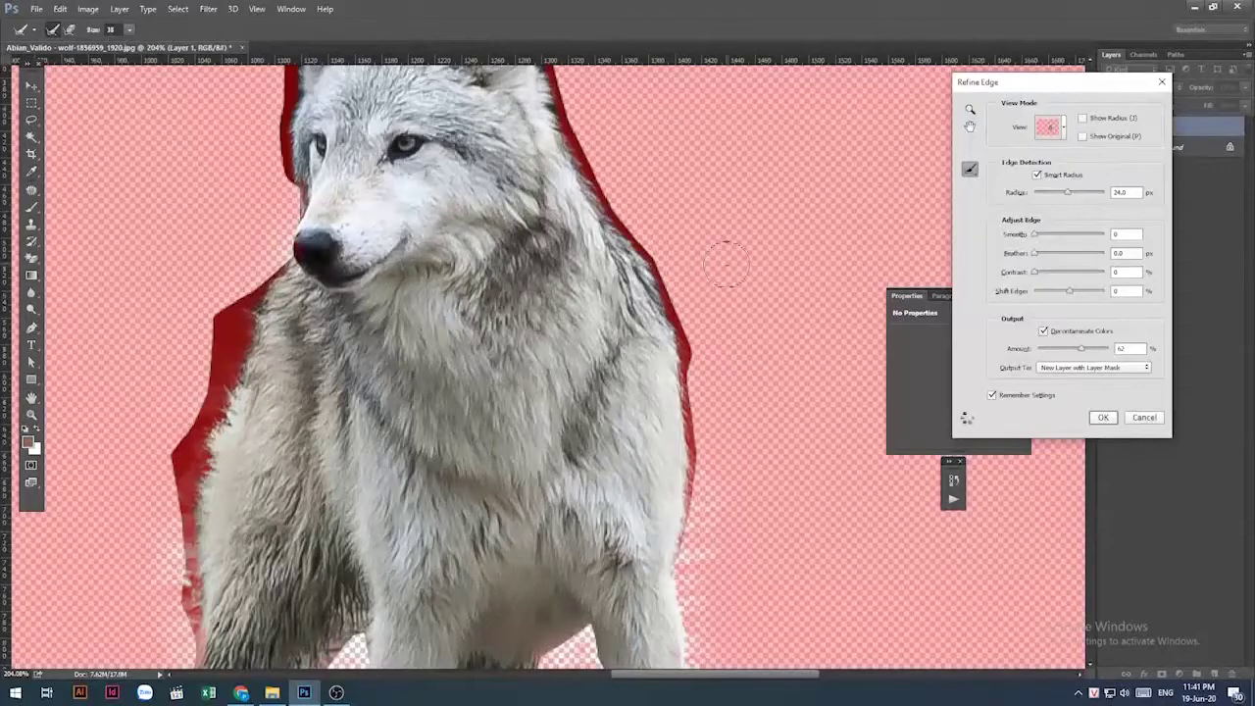
drag(711, 355, 712, 368)
Brush Refine Radius along the neck, over the ear top and tip, and left of the ear.
scroll(712, 378, up, 3)
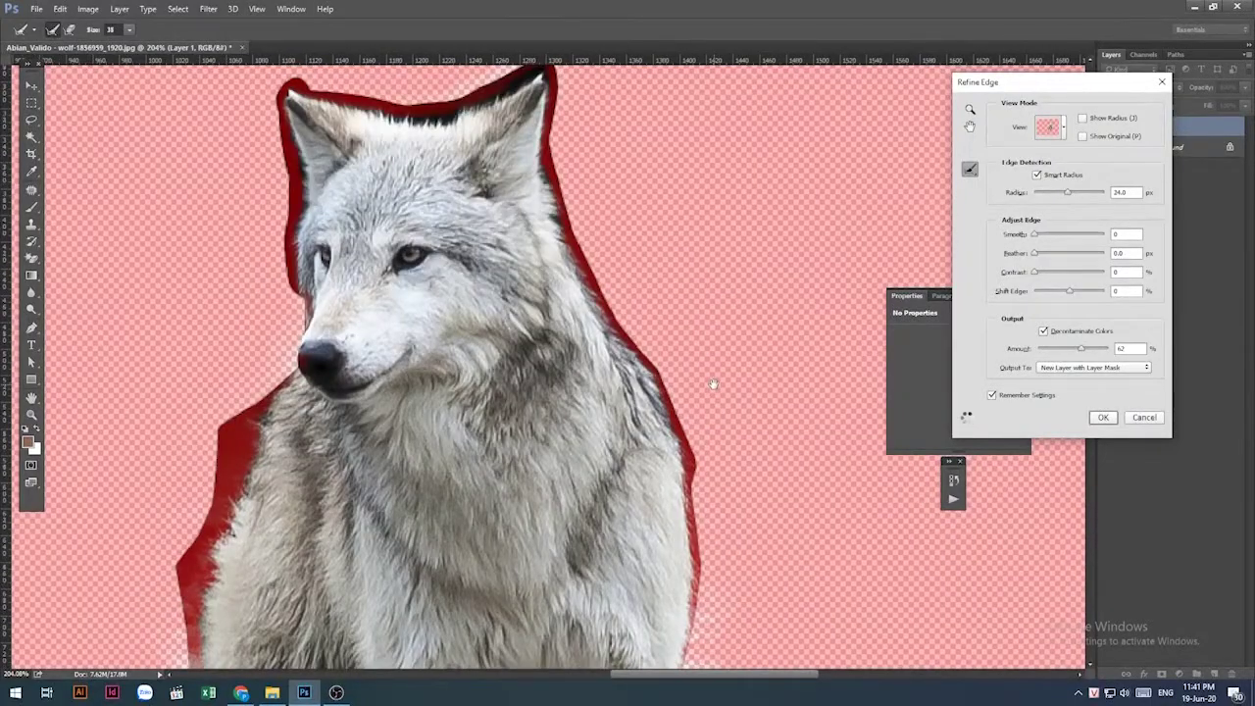
drag(698, 381, 617, 289)
drag(655, 262, 648, 336)
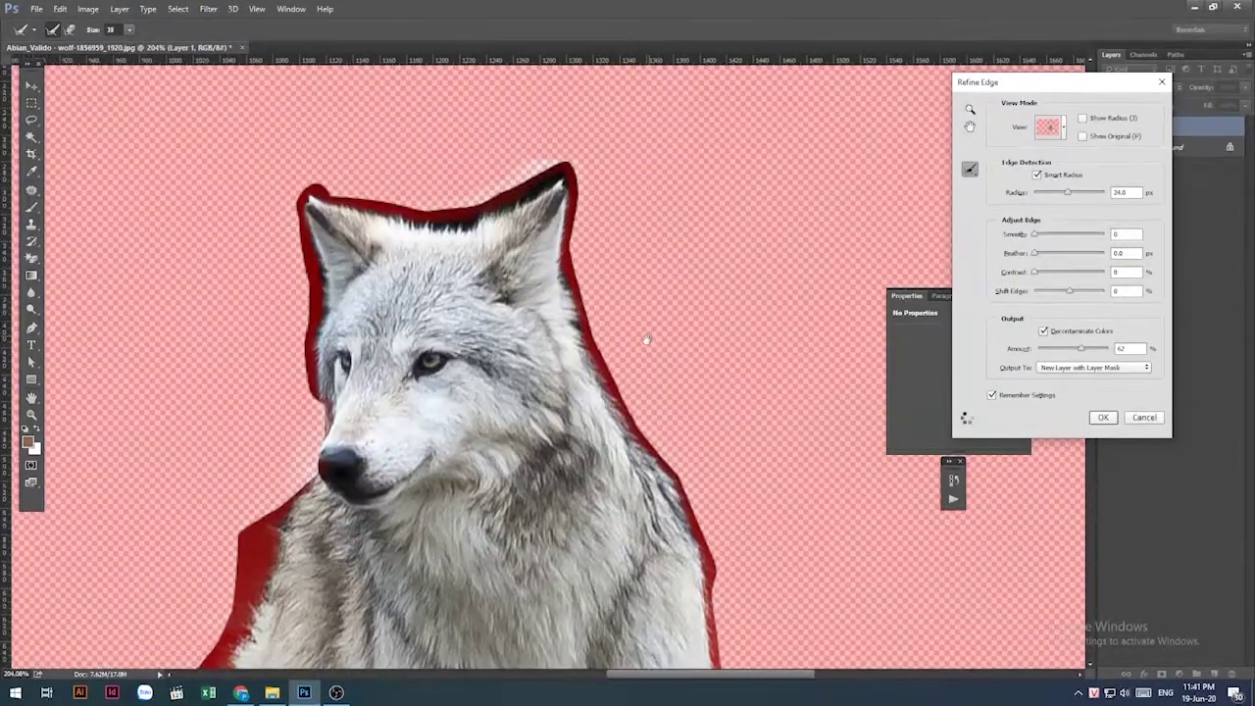
drag(607, 330, 578, 275)
drag(602, 157, 489, 186)
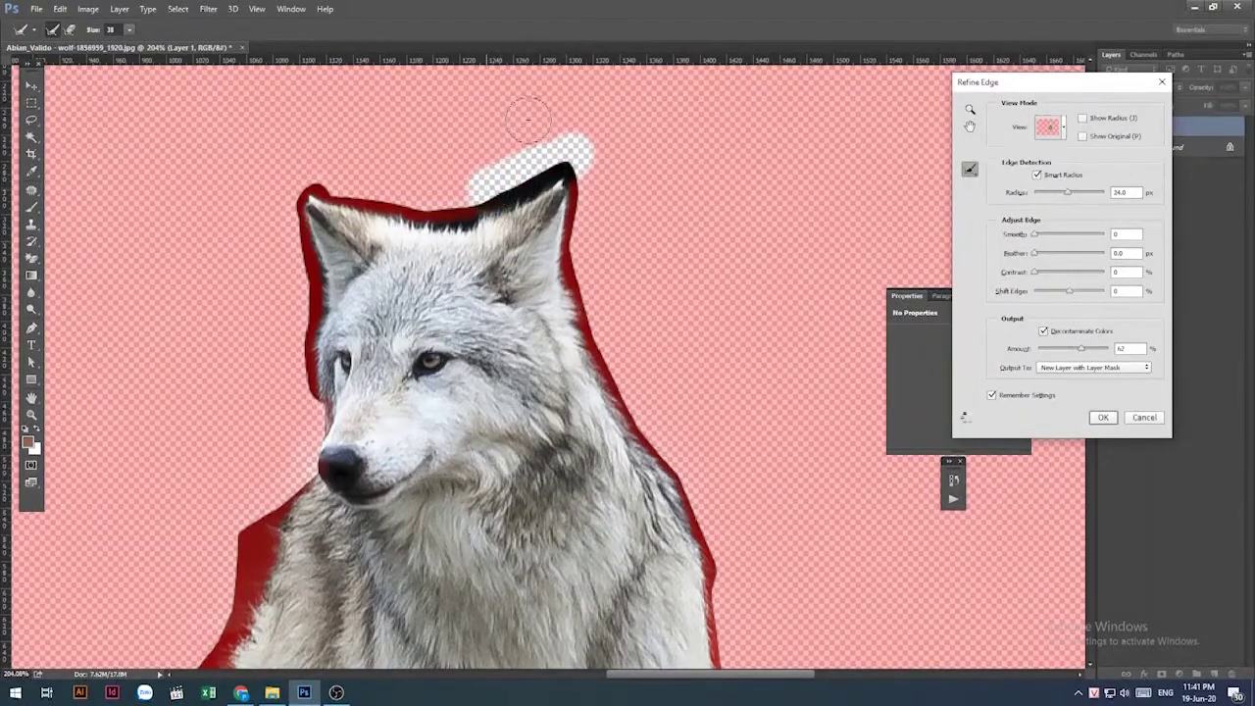
drag(588, 169, 566, 185)
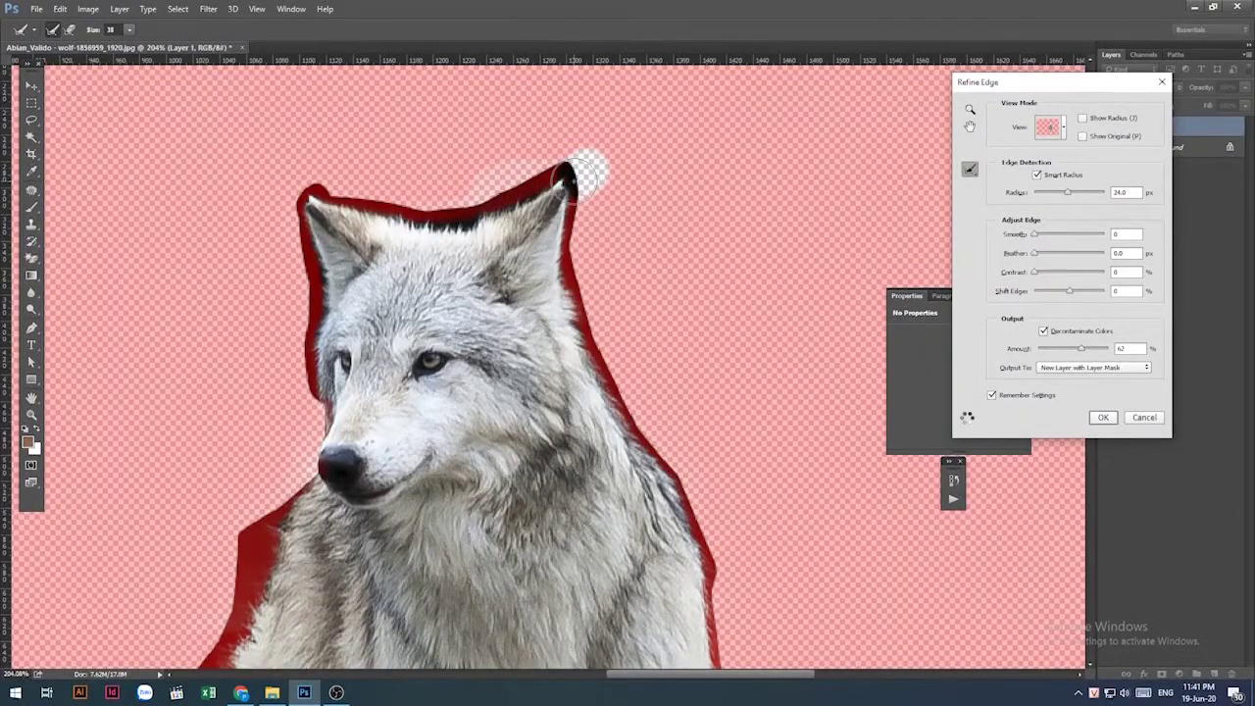
click(518, 167)
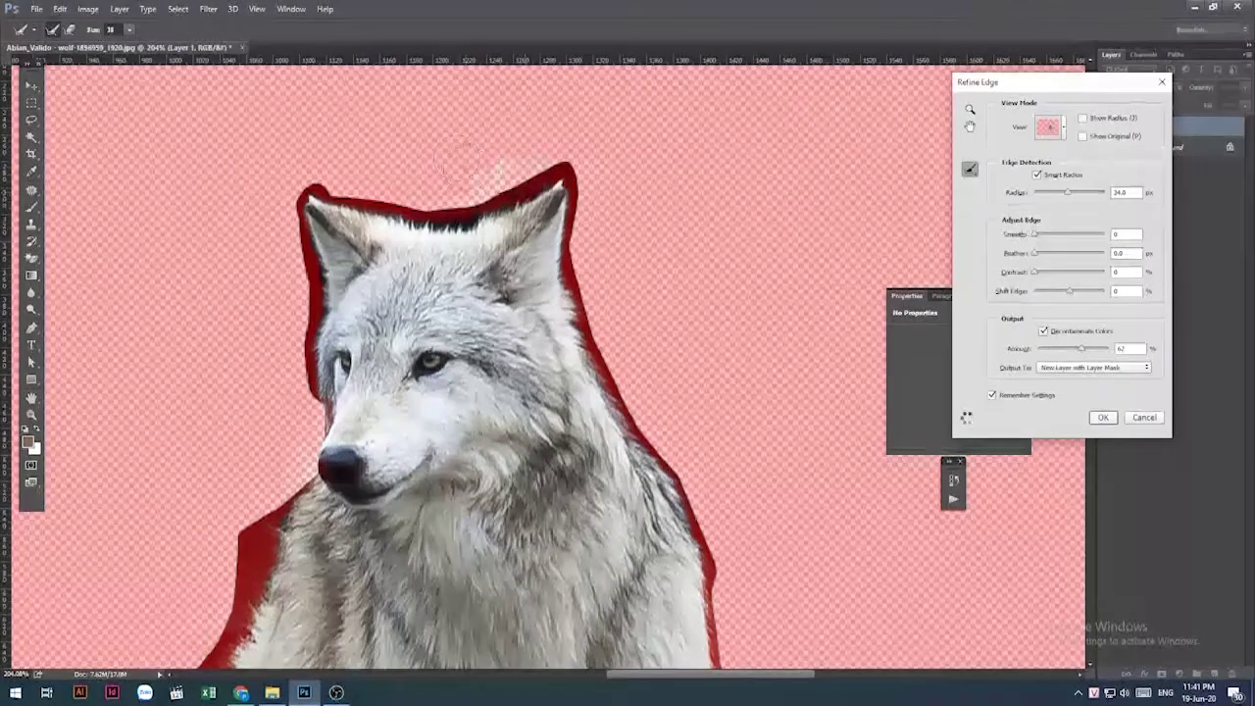
click(468, 176)
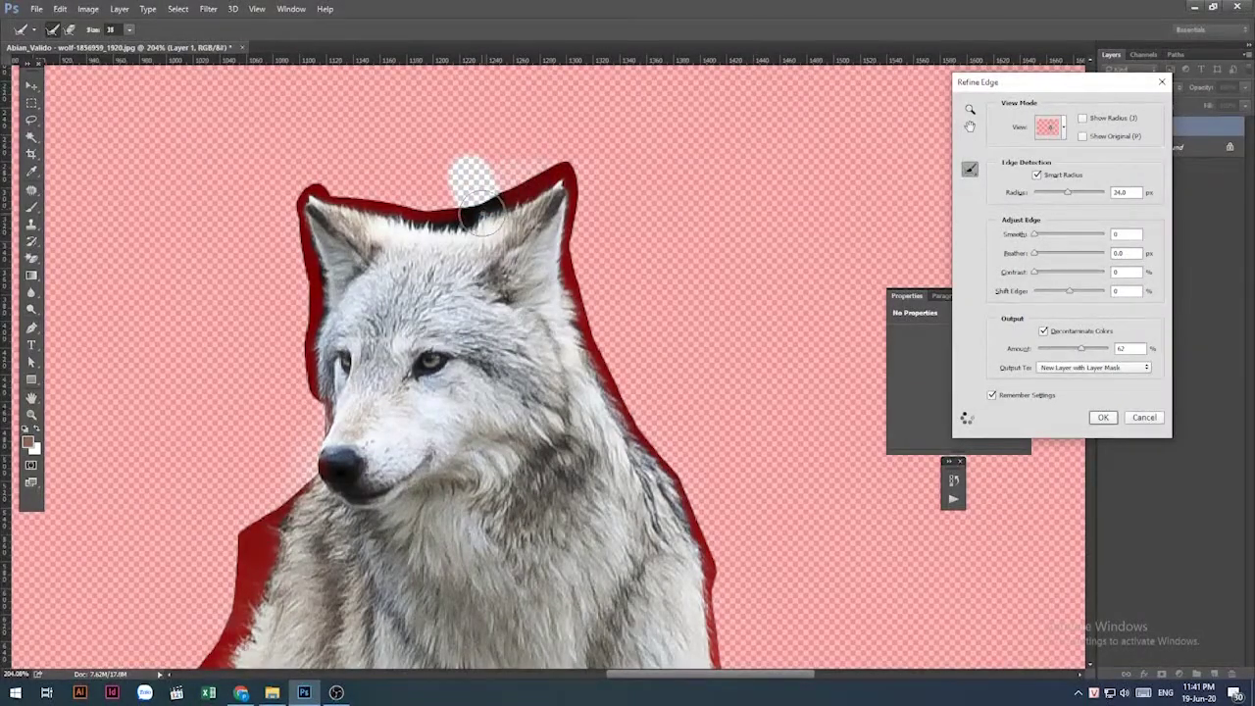
drag(431, 193, 407, 196)
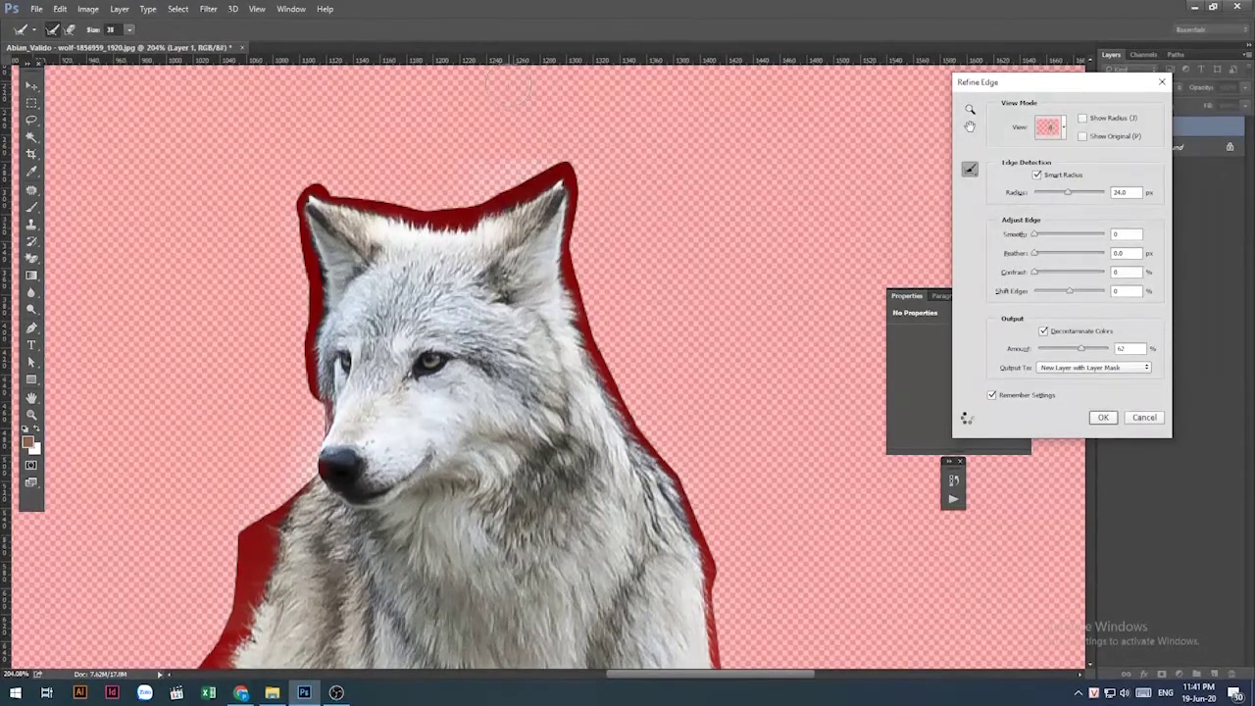
drag(272, 247, 299, 329)
Brush Refine Radius beside the ear and lower cheek.
mouse_move(267, 237)
mouse_down()
mouse_move(277, 231)
mouse_move(294, 282)
mouse_up()
drag(240, 417, 265, 540)
drag(761, 444, 693, 209)
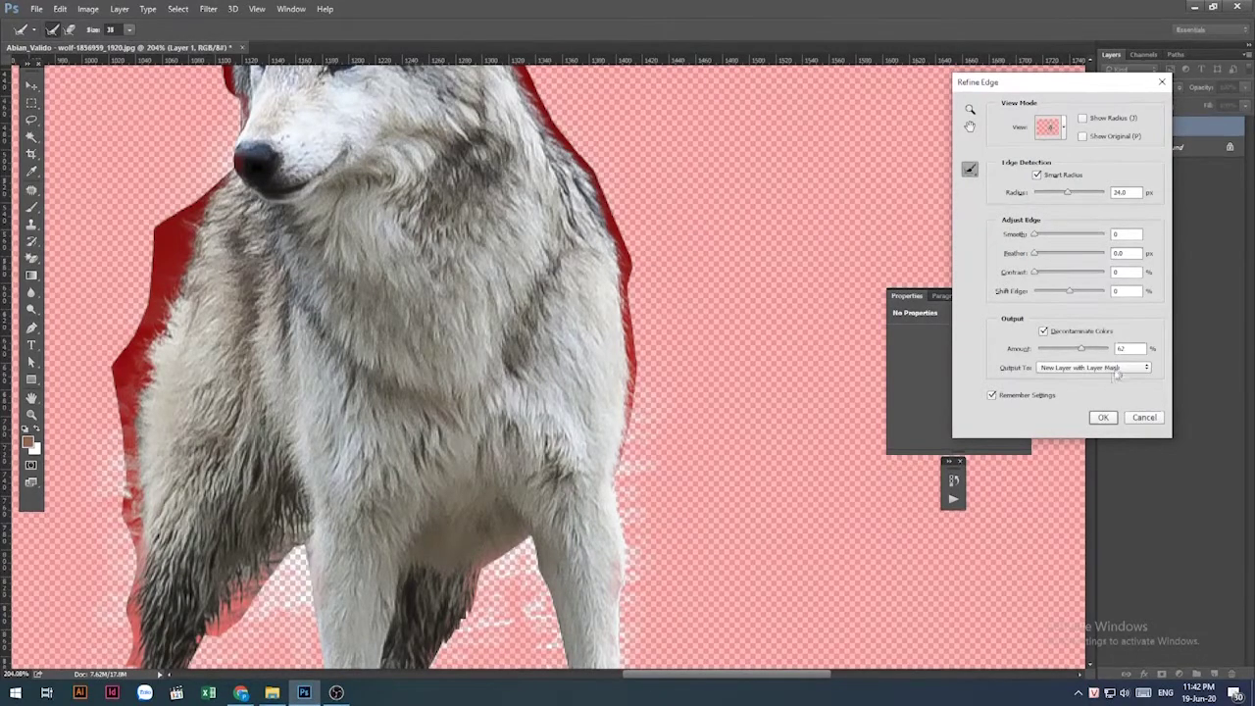
Apply Refine Edge as a New Layer with Layer Mask and zoom out.
click(1102, 416)
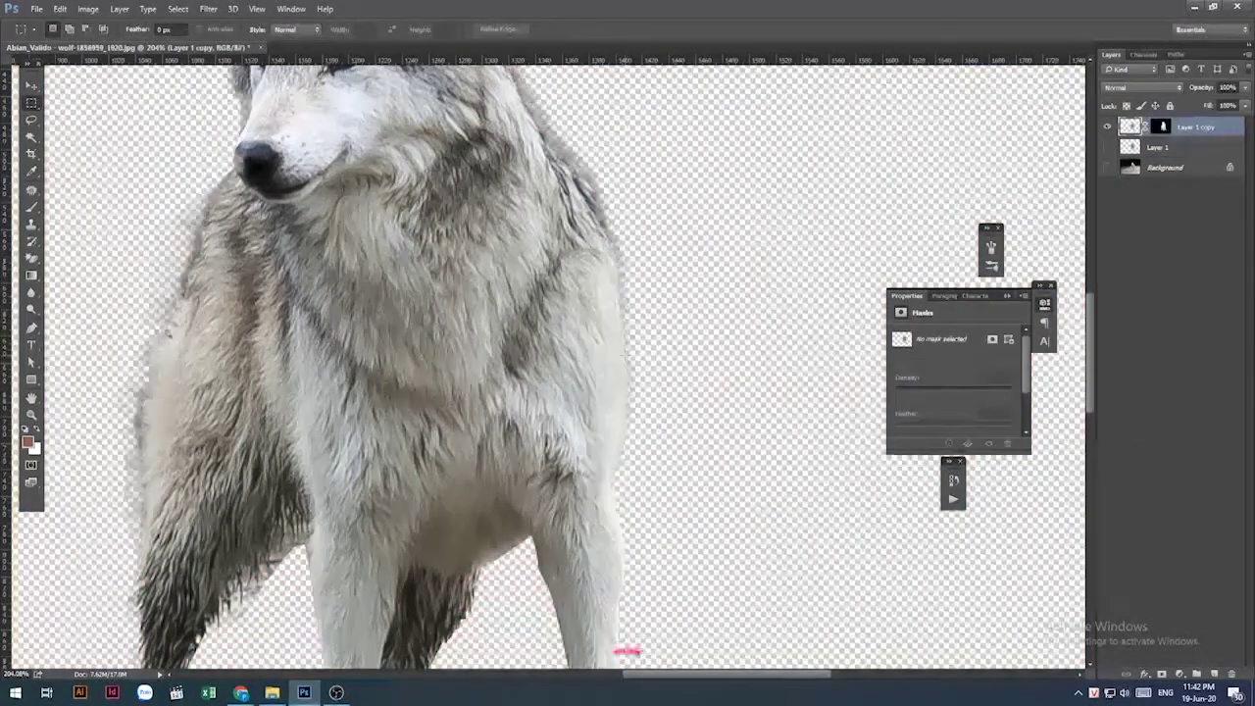
scroll(549, 362, down, 2)
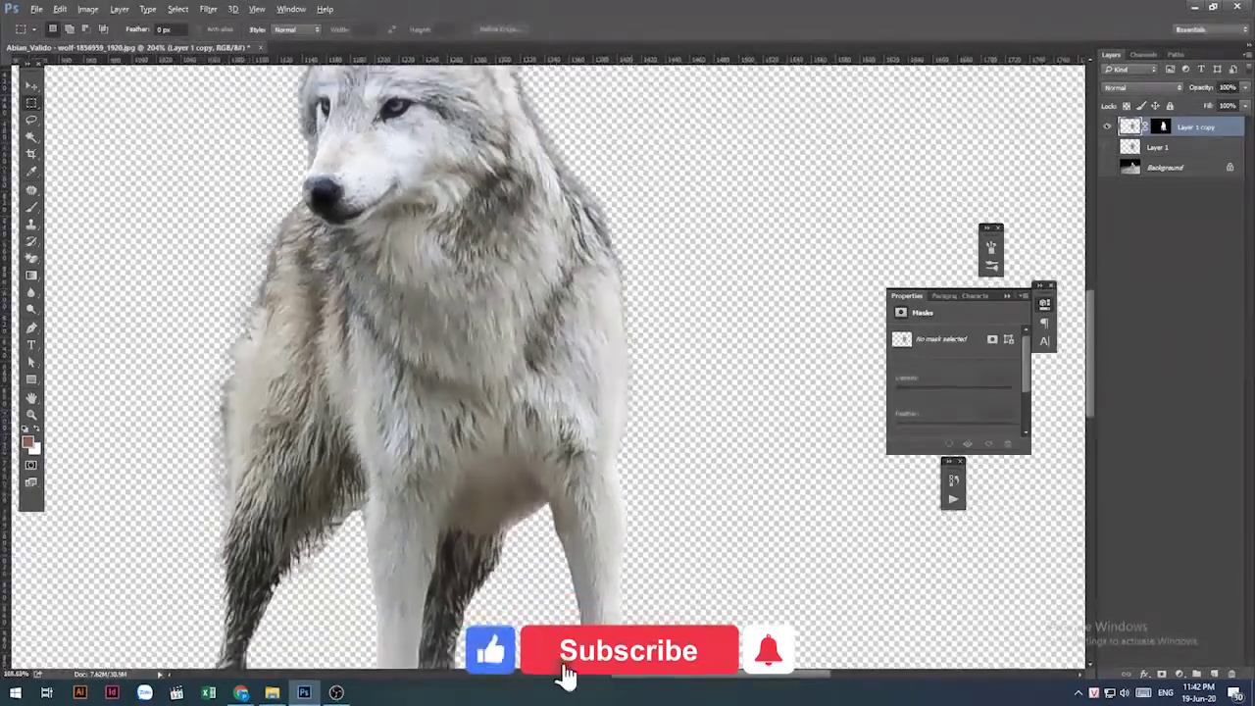
scroll(549, 363, down, 1)
scroll(549, 363, down, 1)
scroll(549, 363, down, 2)
scroll(549, 362, down, 1)
Create Layer 2 above Layer 1 and fill it with black.
scroll(549, 363, down, 2)
click(31, 86)
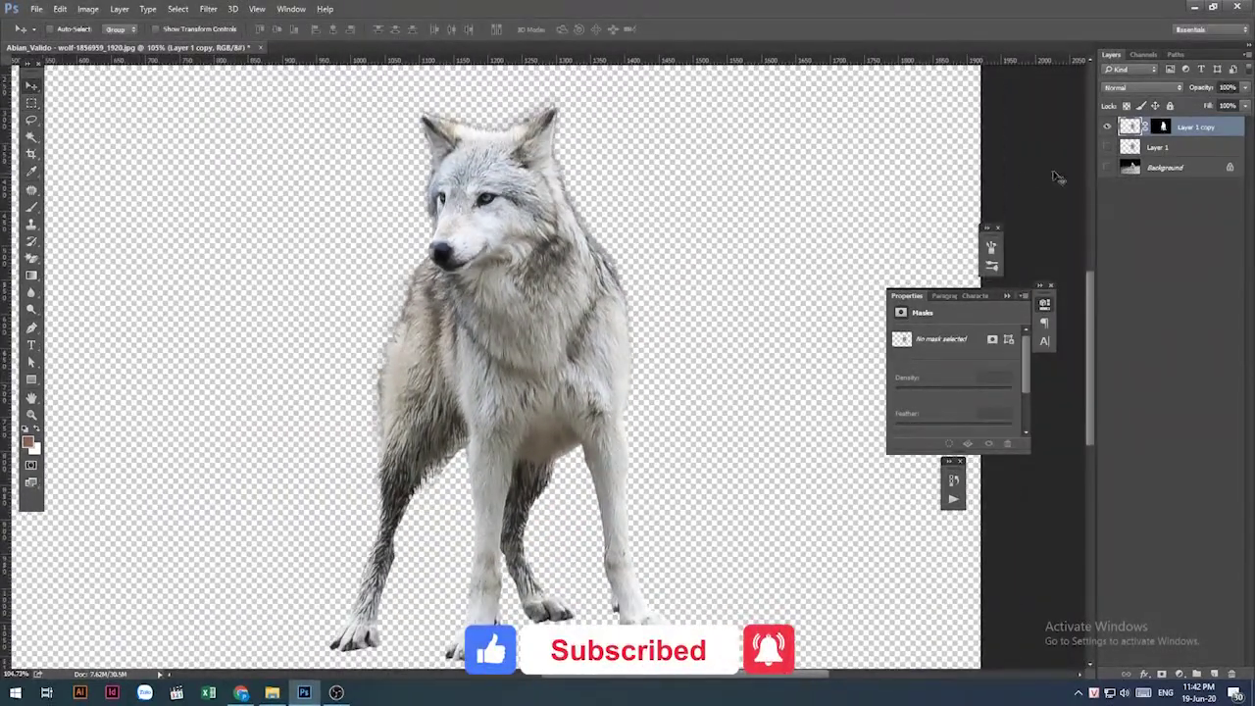
click(1177, 147)
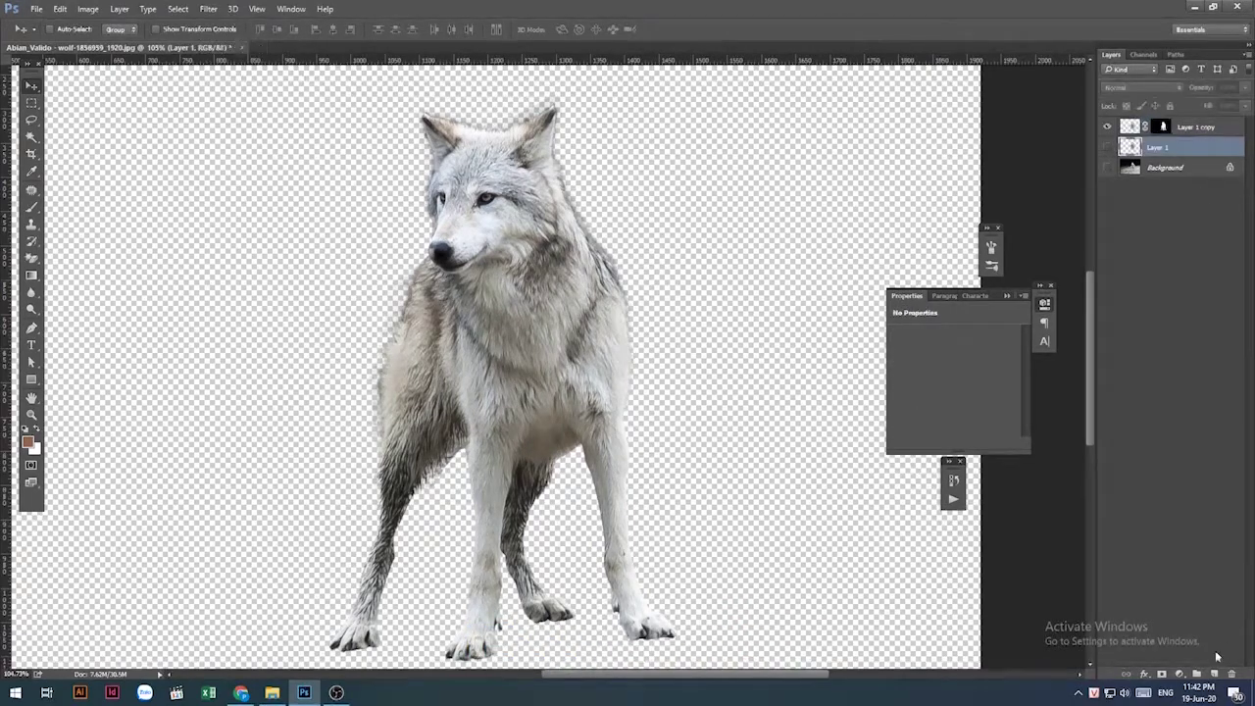
click(1215, 675)
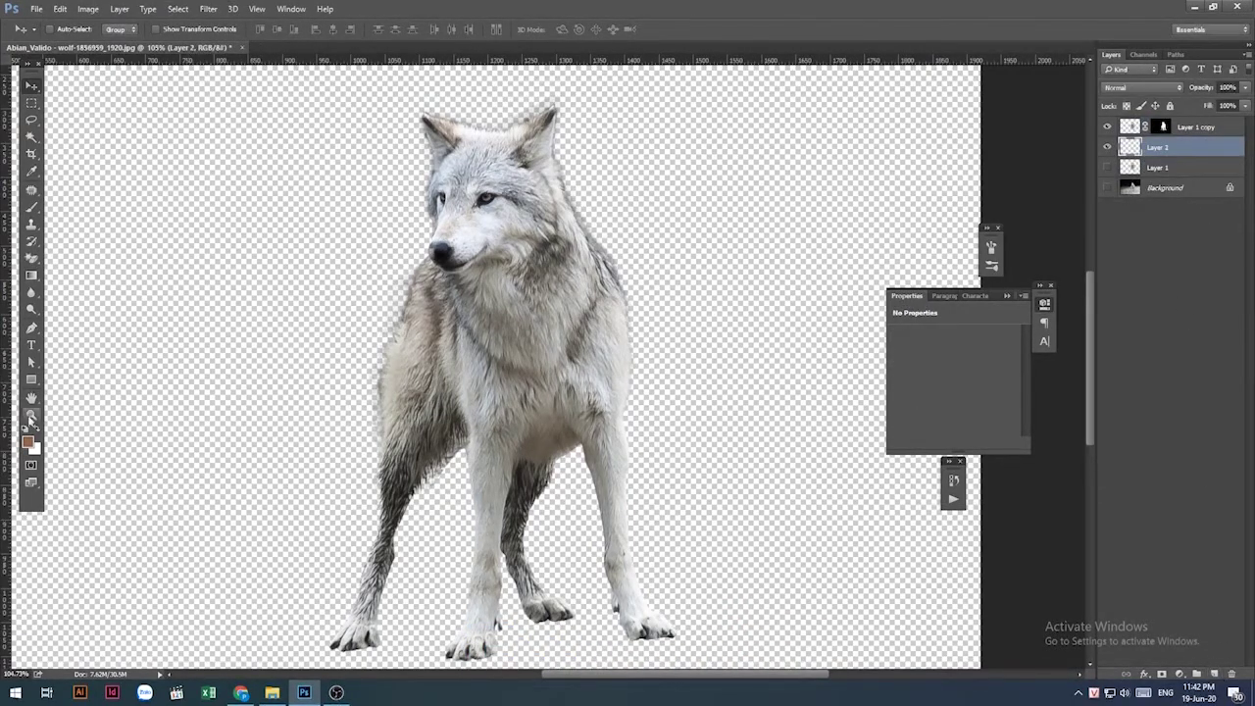
key(alt+BackSpace)
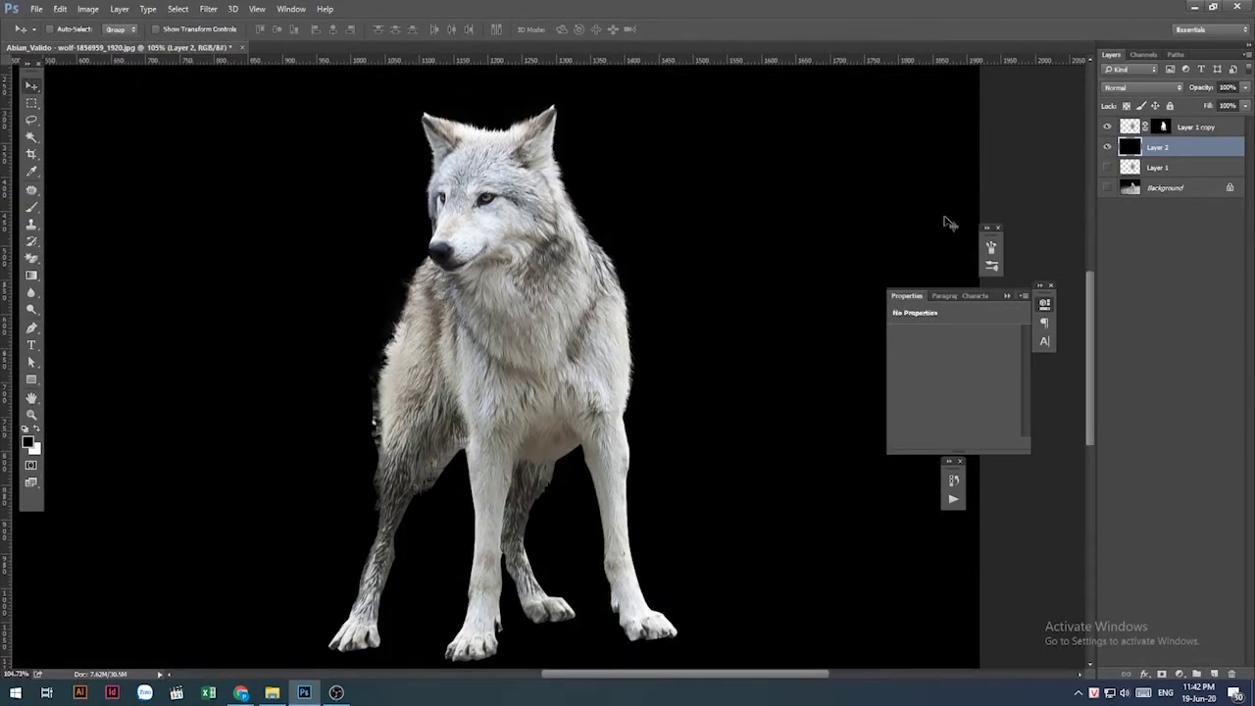
key(alt+bracketright)
alt+scroll(358, 481, up, 2)
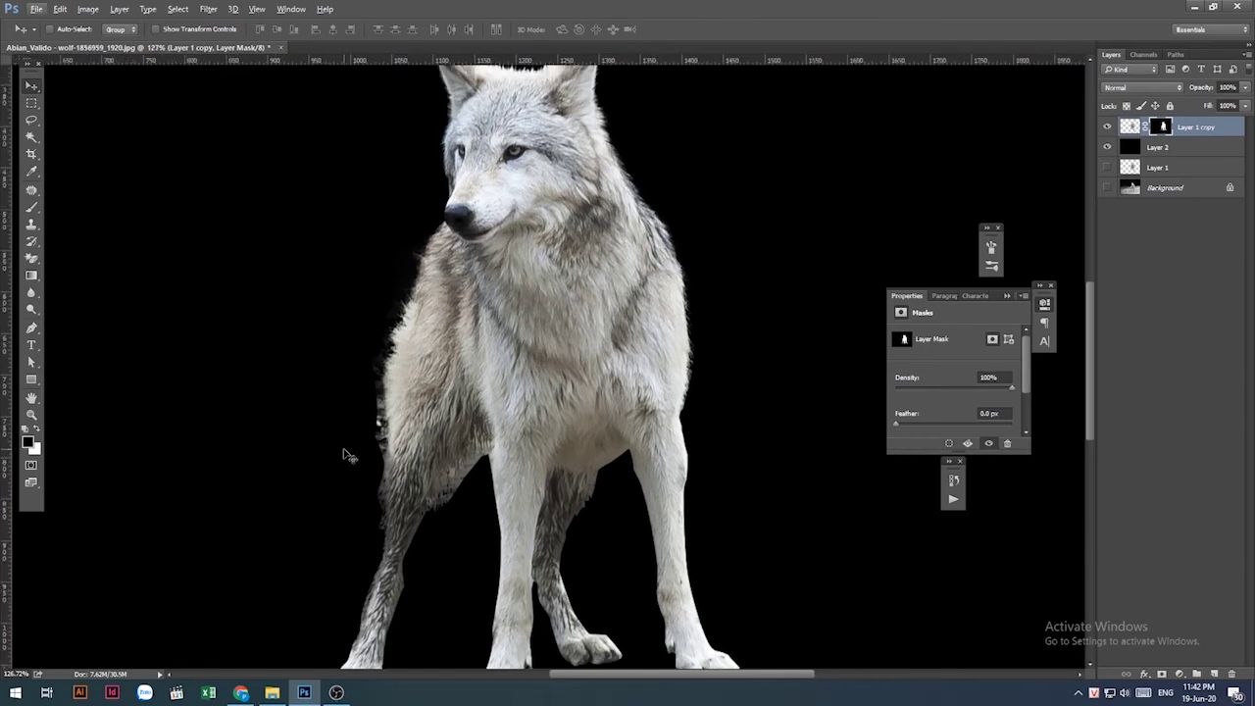
Switch to the Brush and set its size to 54 px.
key(b)
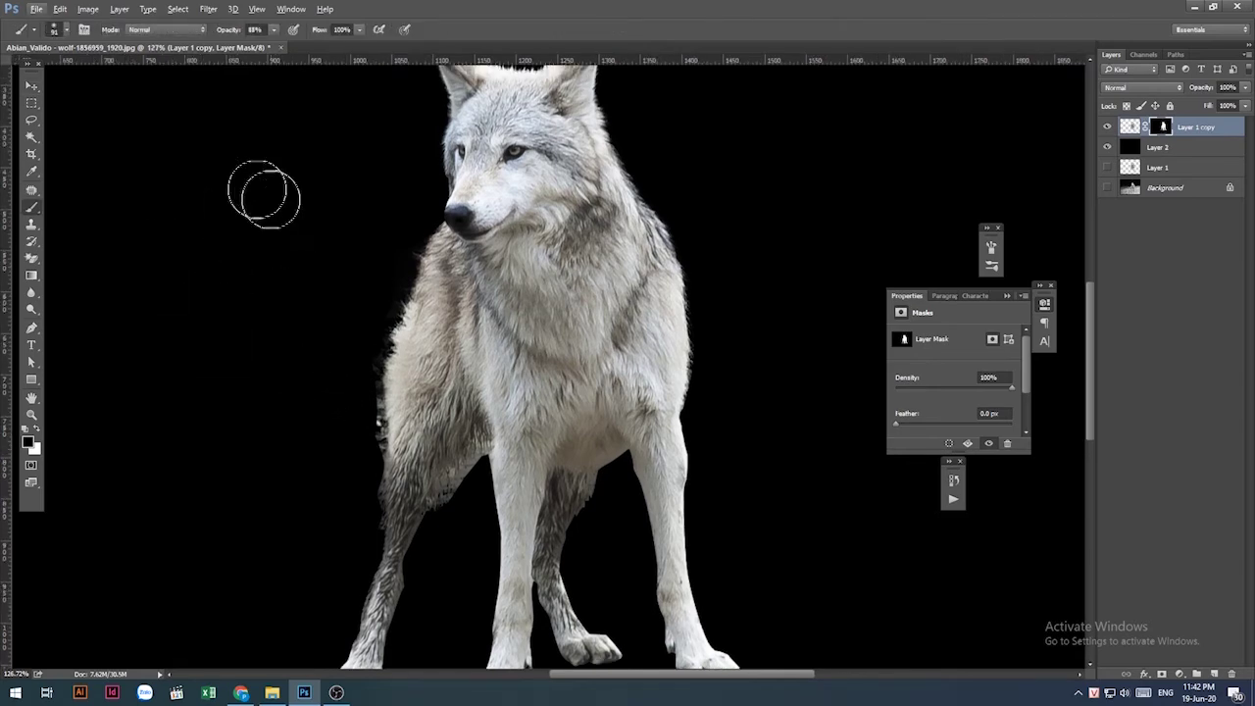
click(65, 30)
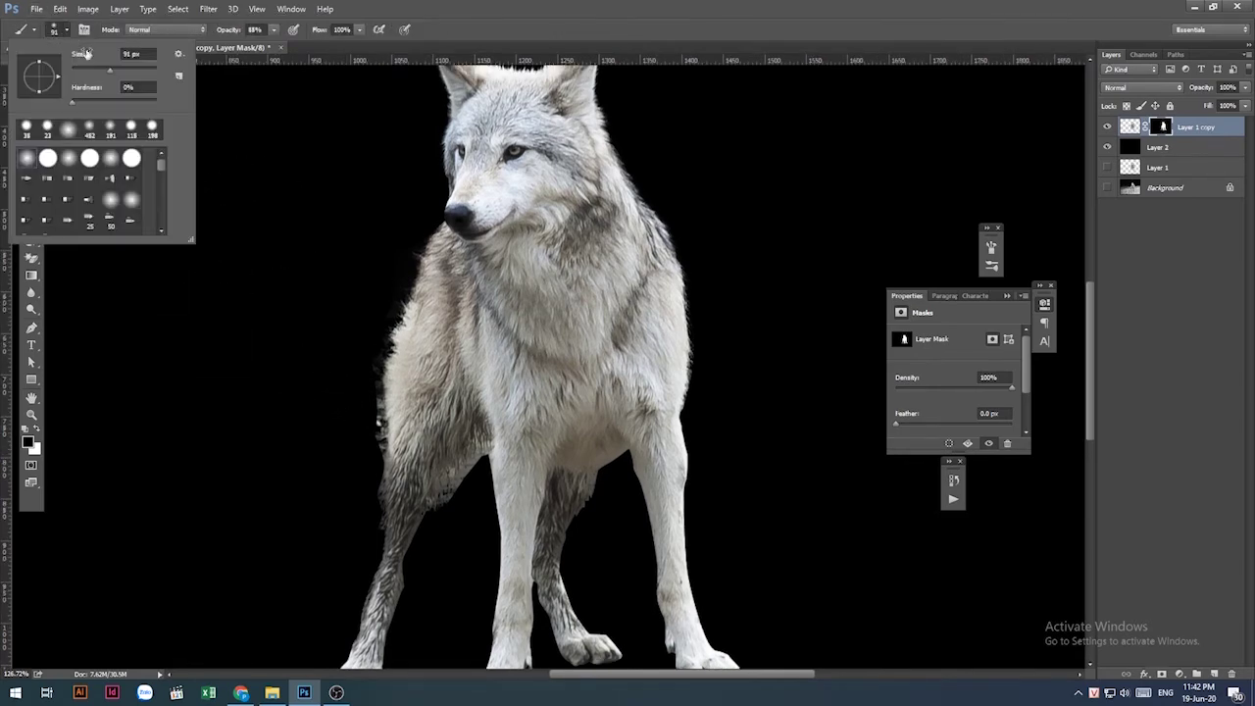
click(95, 71)
key(Return)
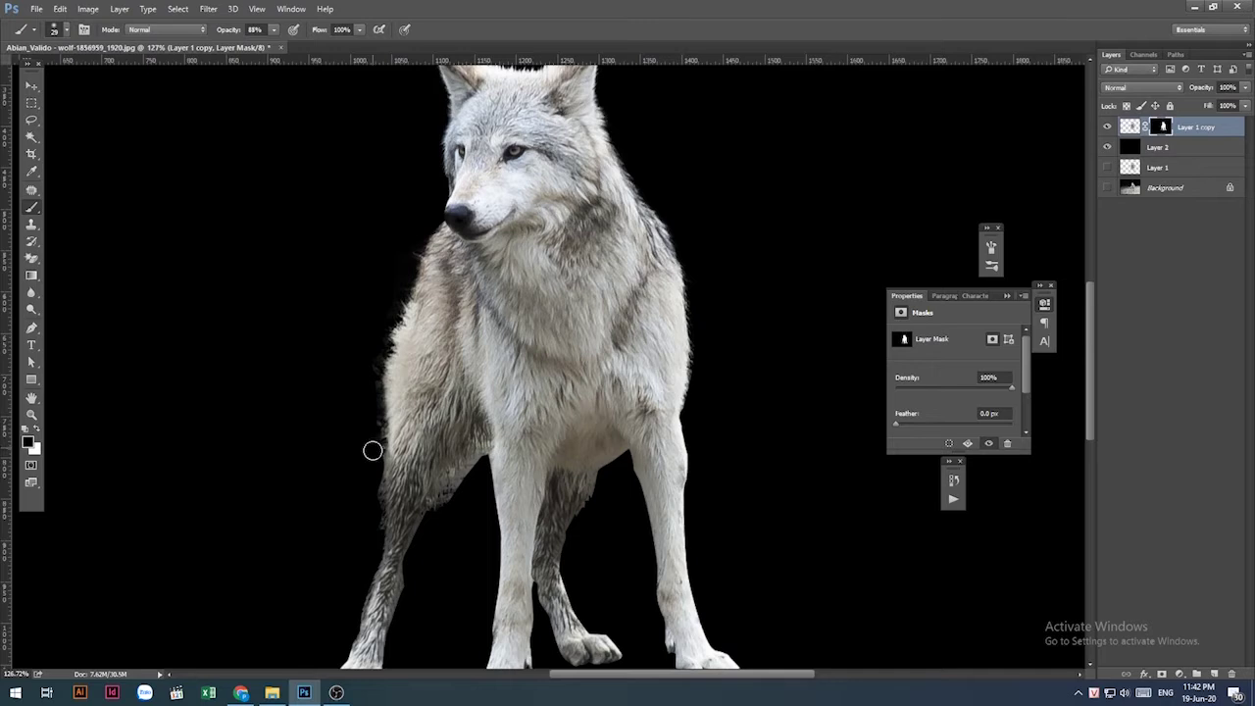
On the wolf copy's mask, paint black along the inner leg and white between the legs.
mouse_move(448, 511)
mouse_down()
mouse_move(477, 451)
mouse_move(445, 521)
mouse_up()
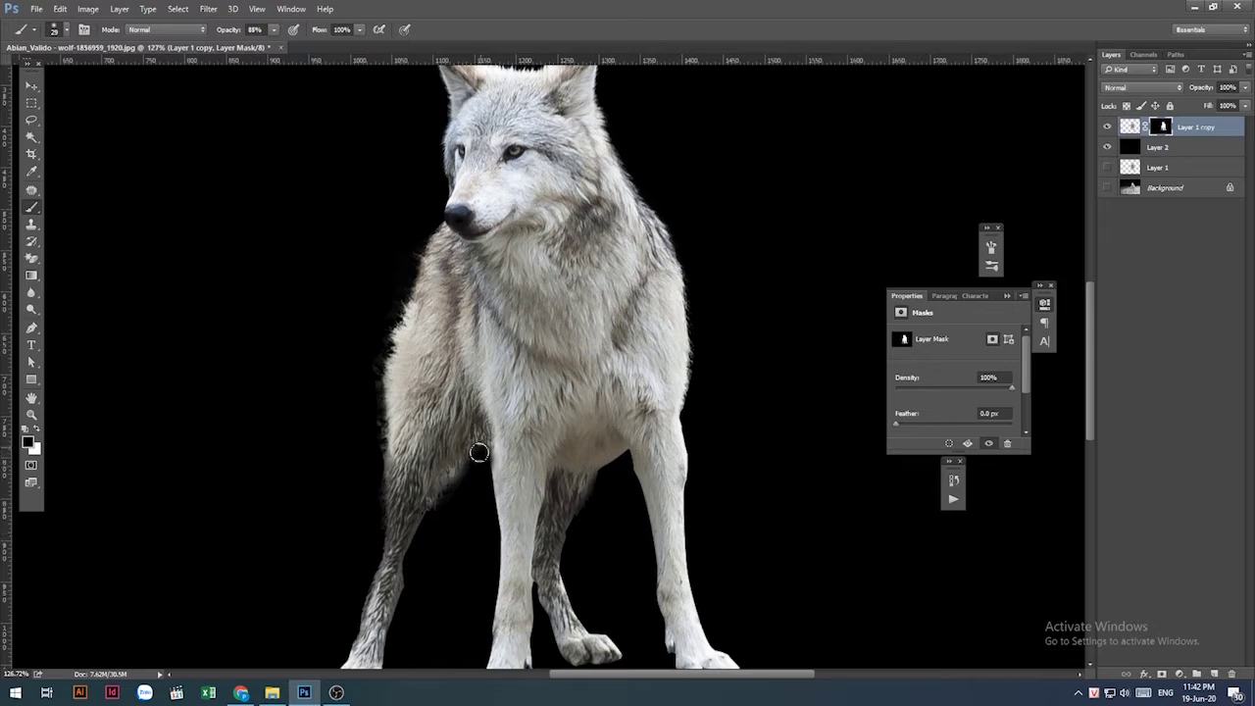
key(x)
drag(496, 458, 501, 452)
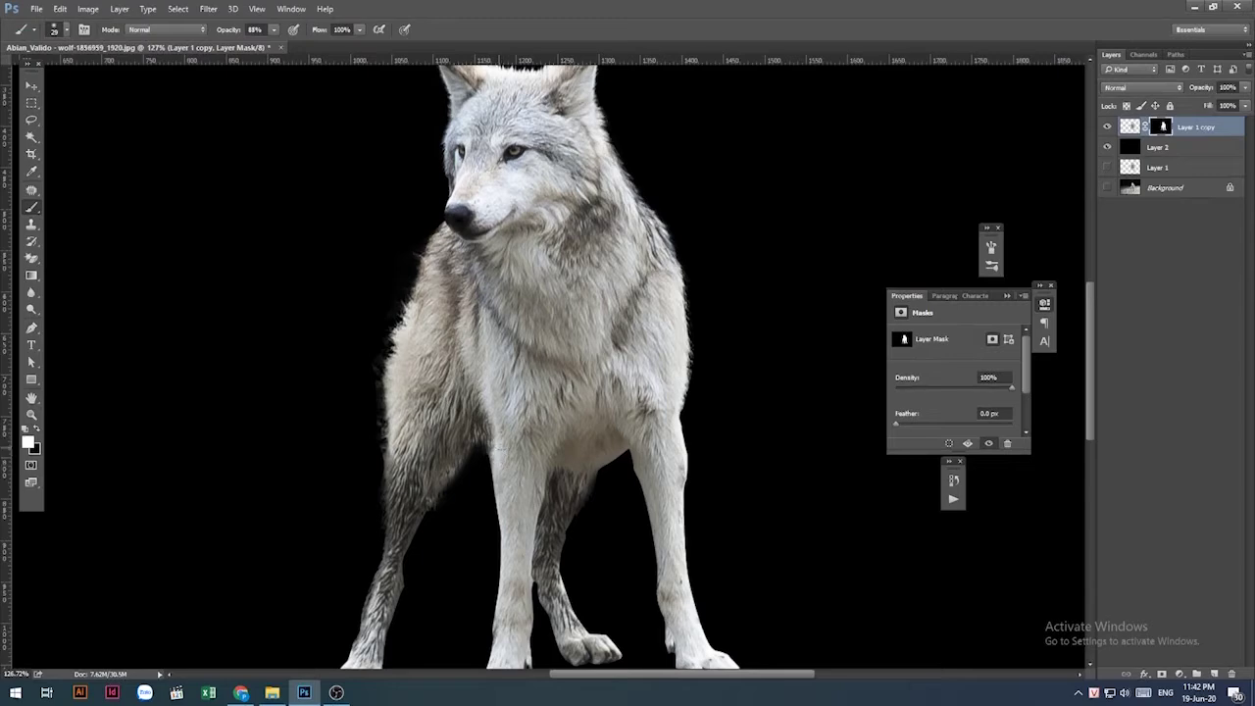
scroll(553, 475, down, 2)
scroll(559, 476, down, 2)
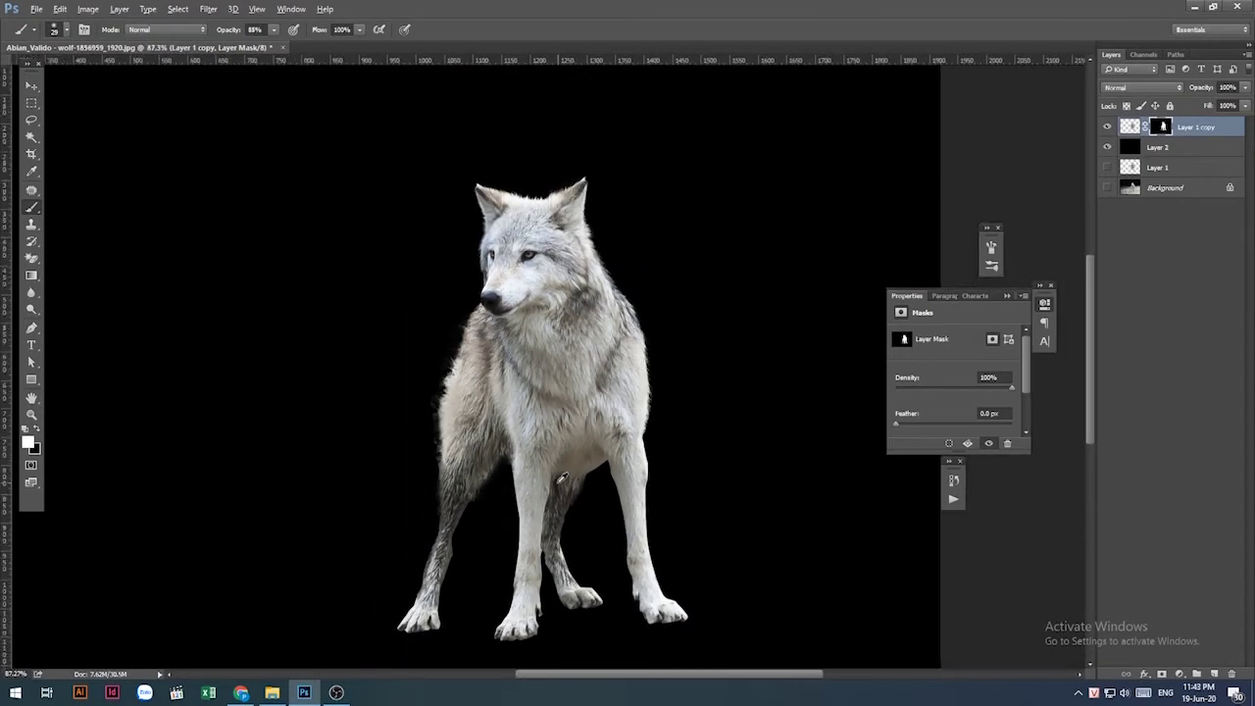
Reveal the original wolf photo layer and zoom out to the whole image.
click(32, 86)
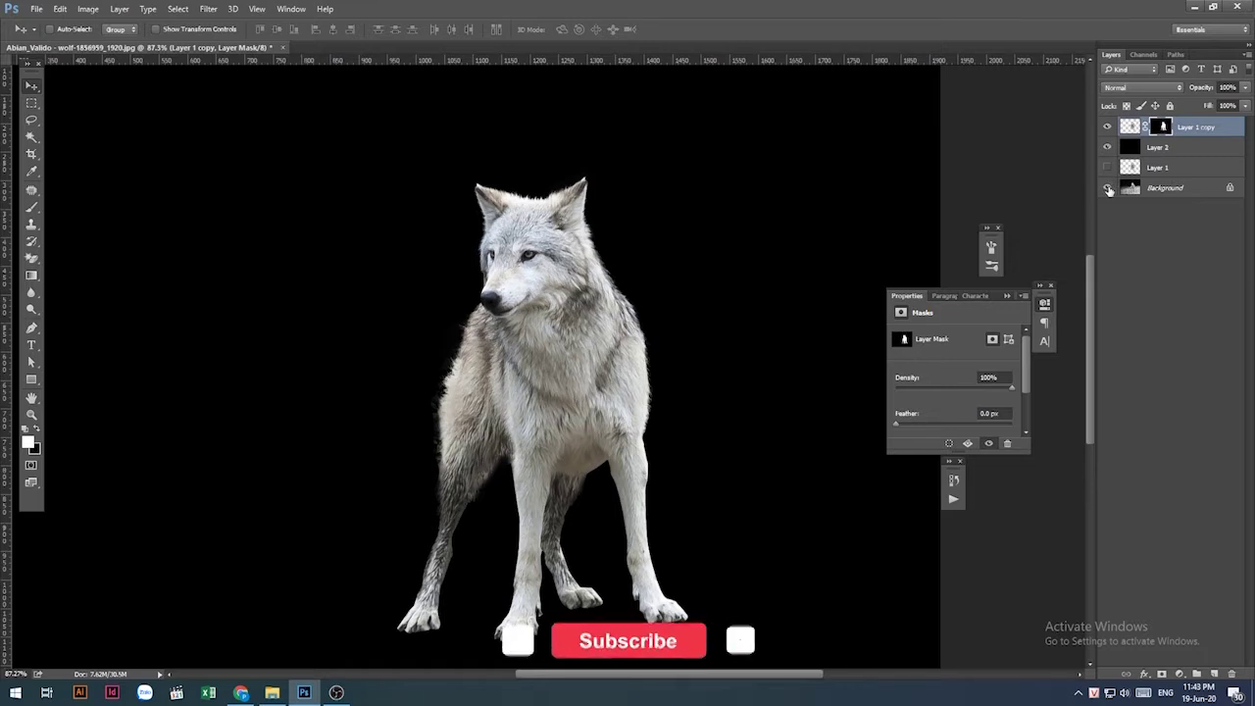
click(1107, 147)
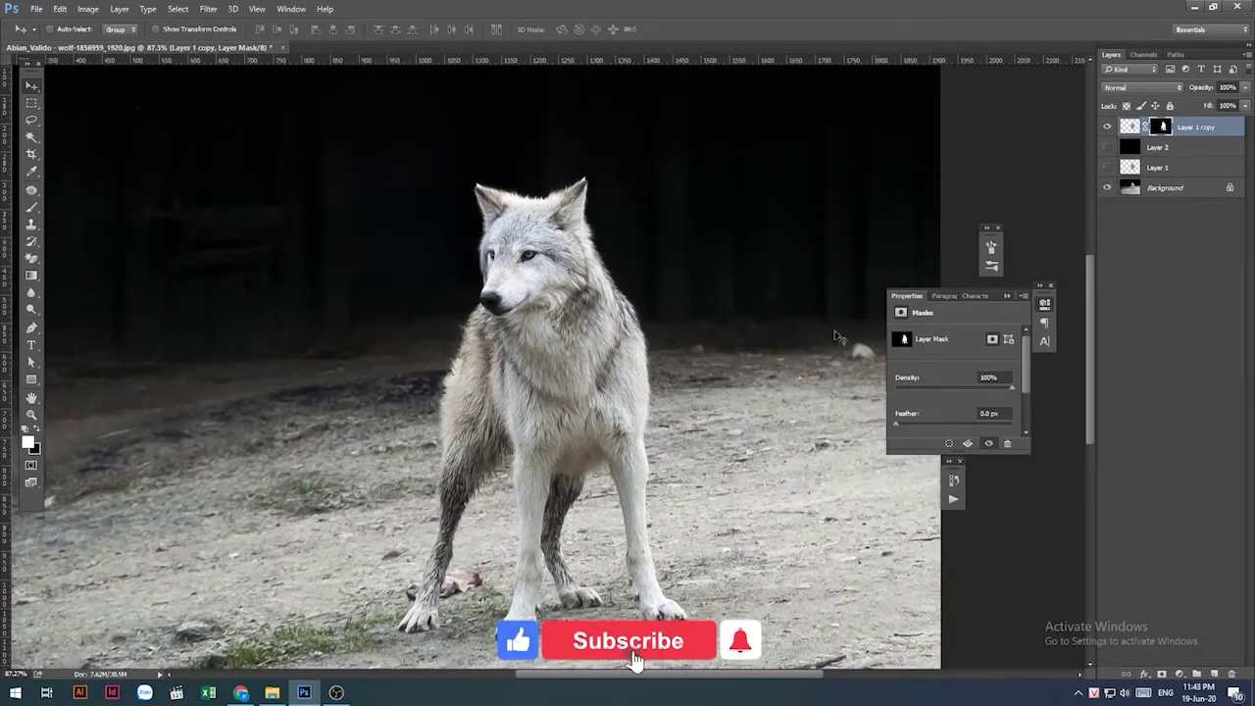
key(ctrl+2)
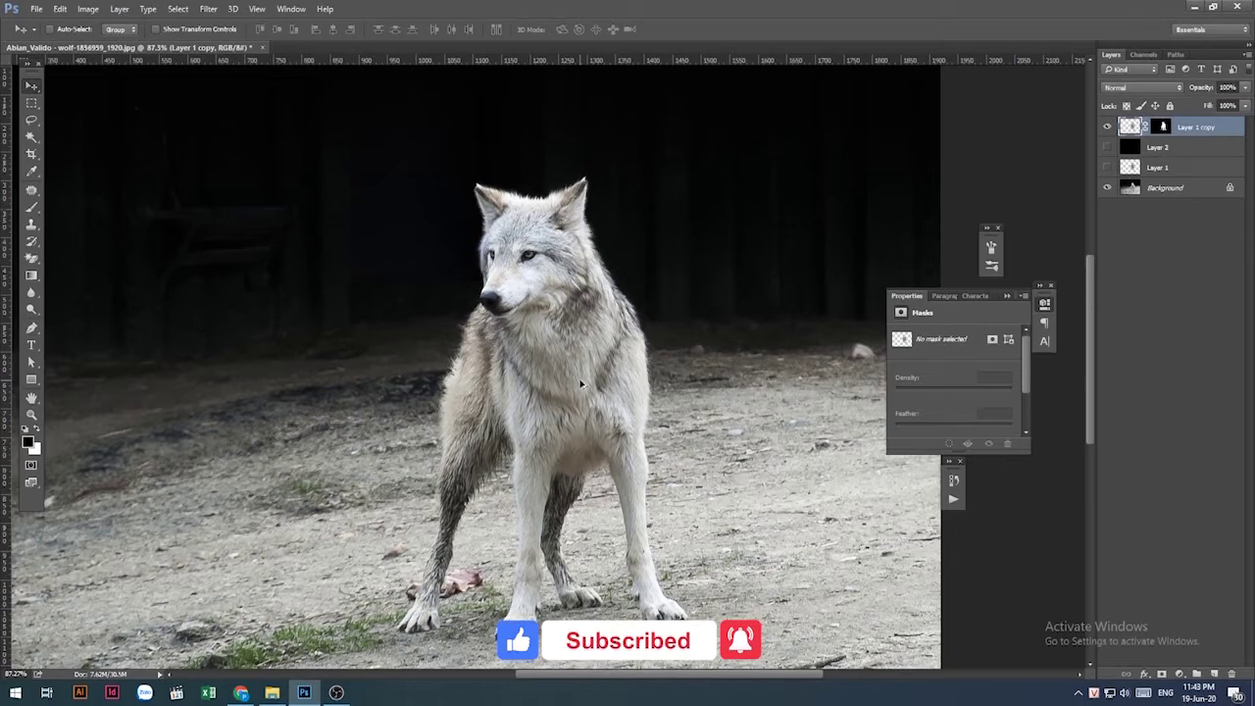
scroll(581, 386, down, 2)
scroll(581, 386, down, 2)
scroll(581, 385, down, 2)
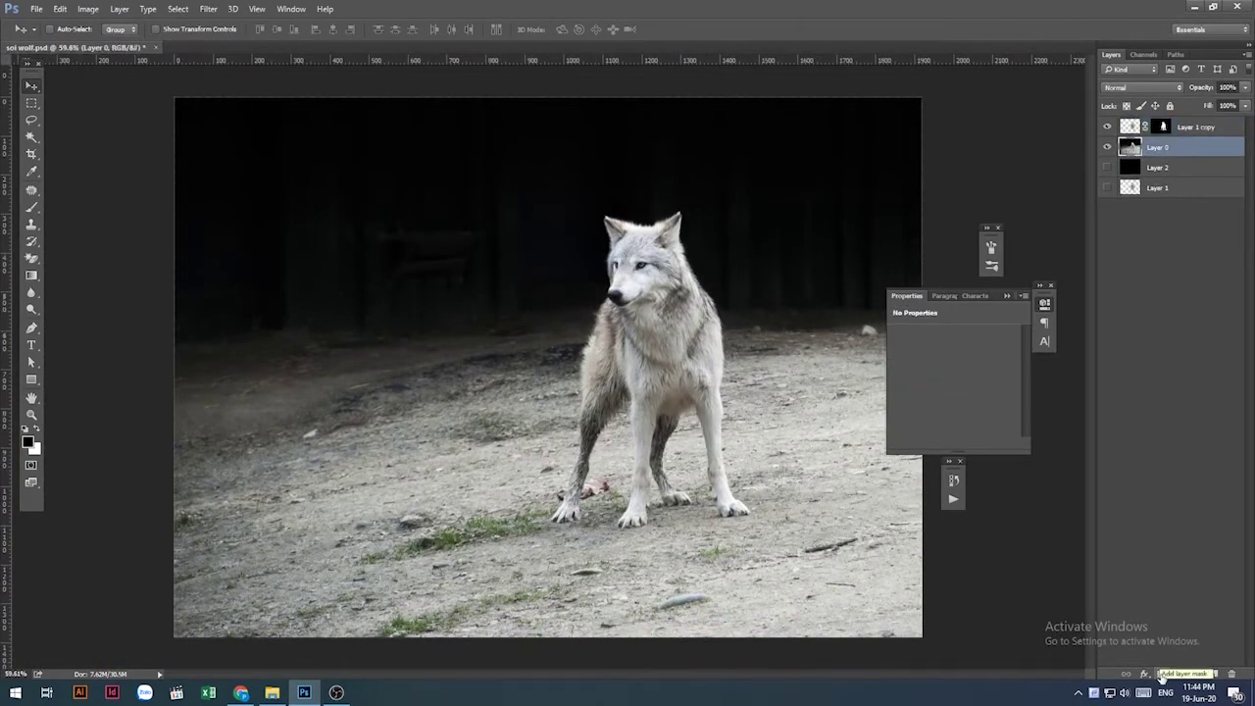
Give Layer 0 a blank layer mask and make black Layer 2 visible again.
click(1160, 675)
key(ctrl+z)
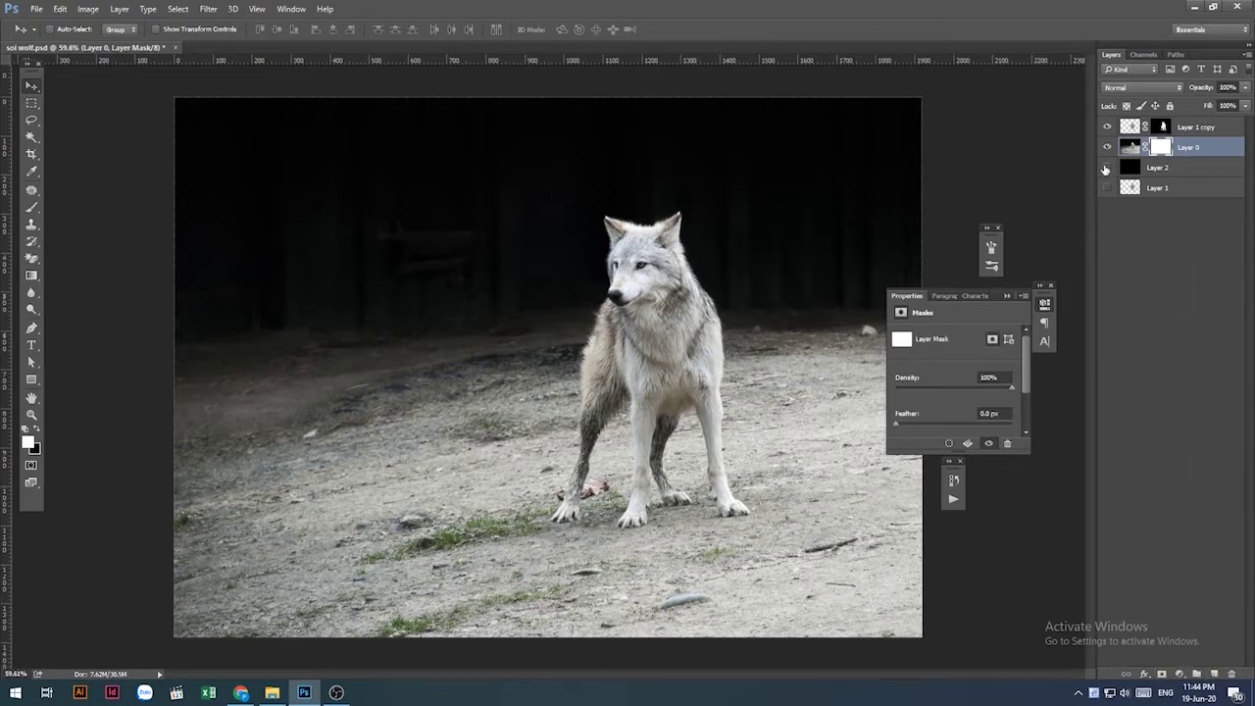
click(1107, 168)
click(31, 279)
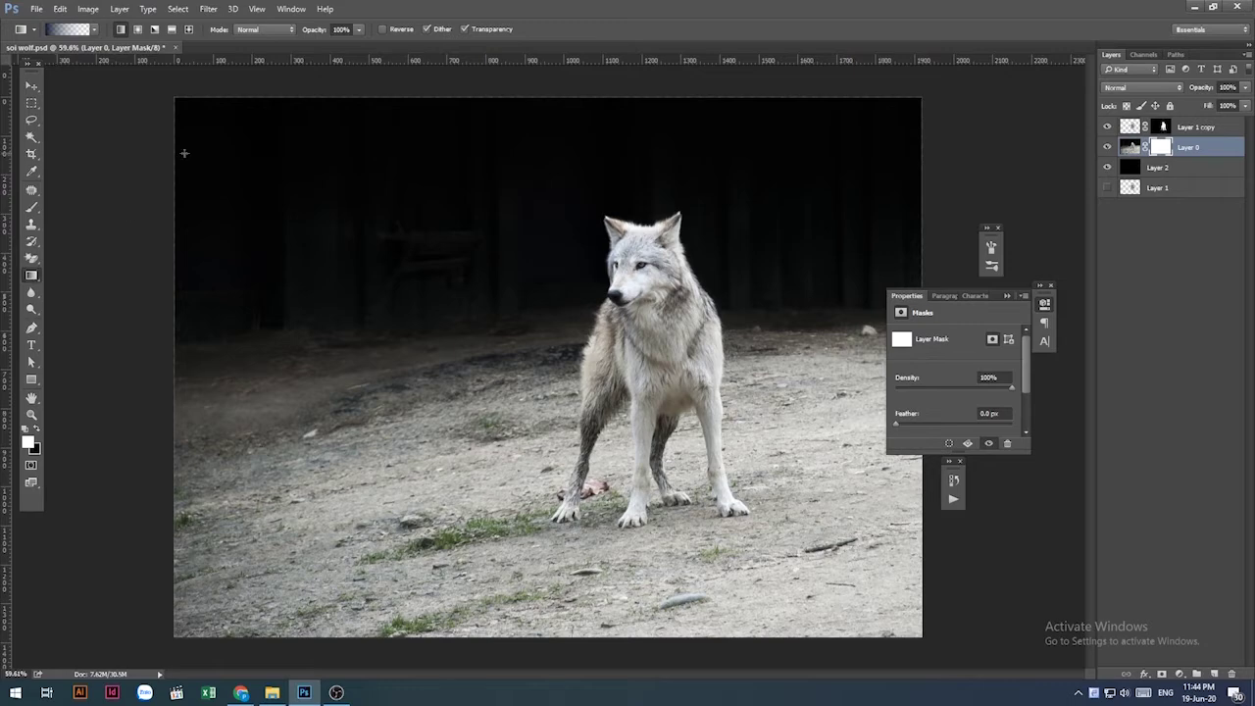
Build a Foreground to Transparent gradient with left stop #000000 and the right stop removed.
click(79, 29)
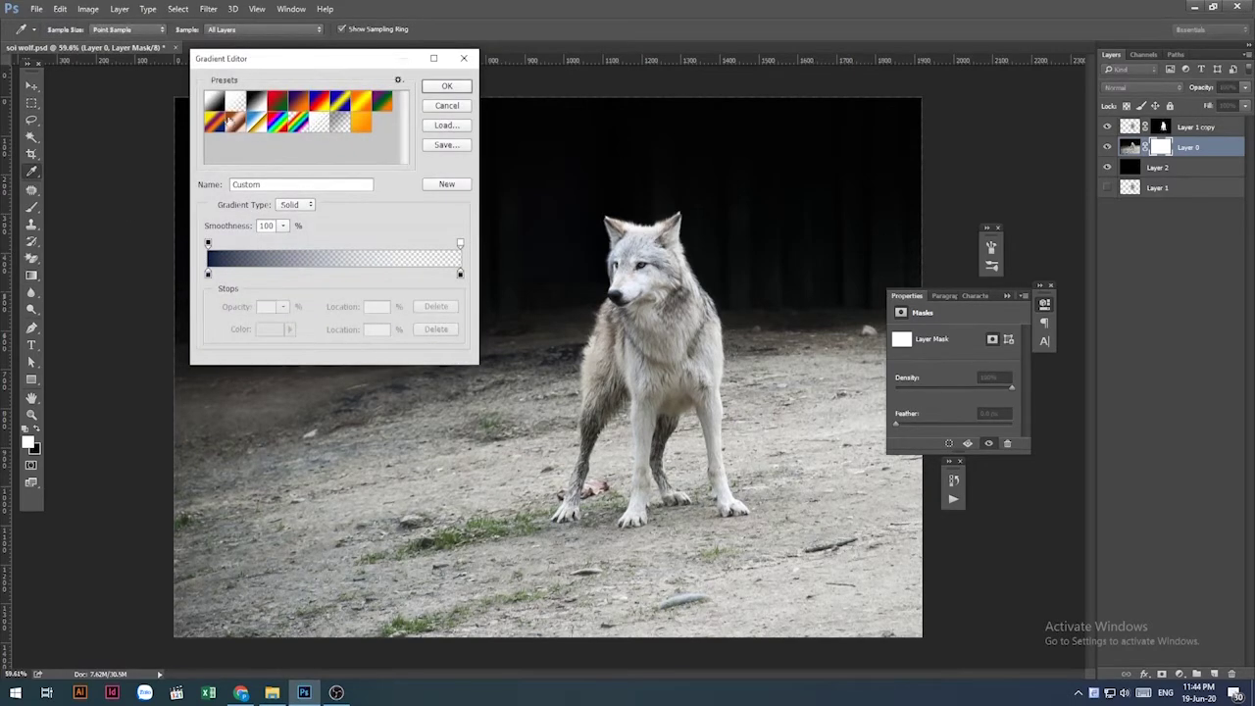
click(236, 102)
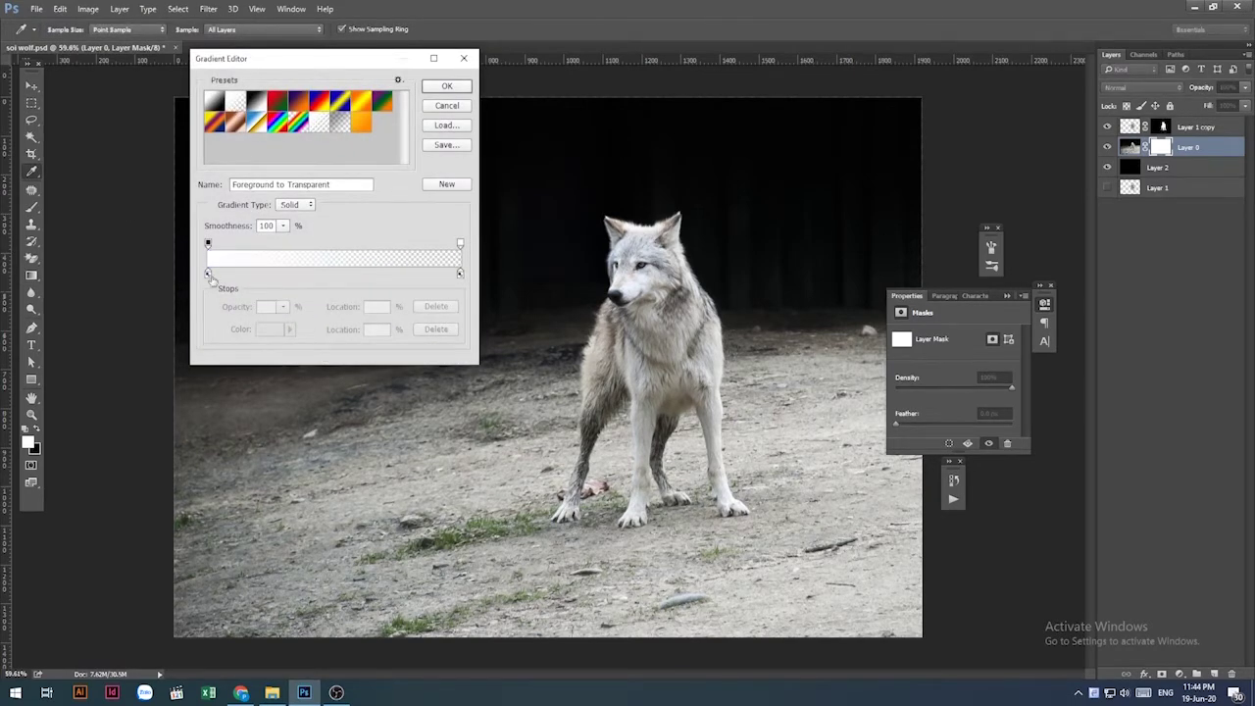
click(208, 273)
click(271, 329)
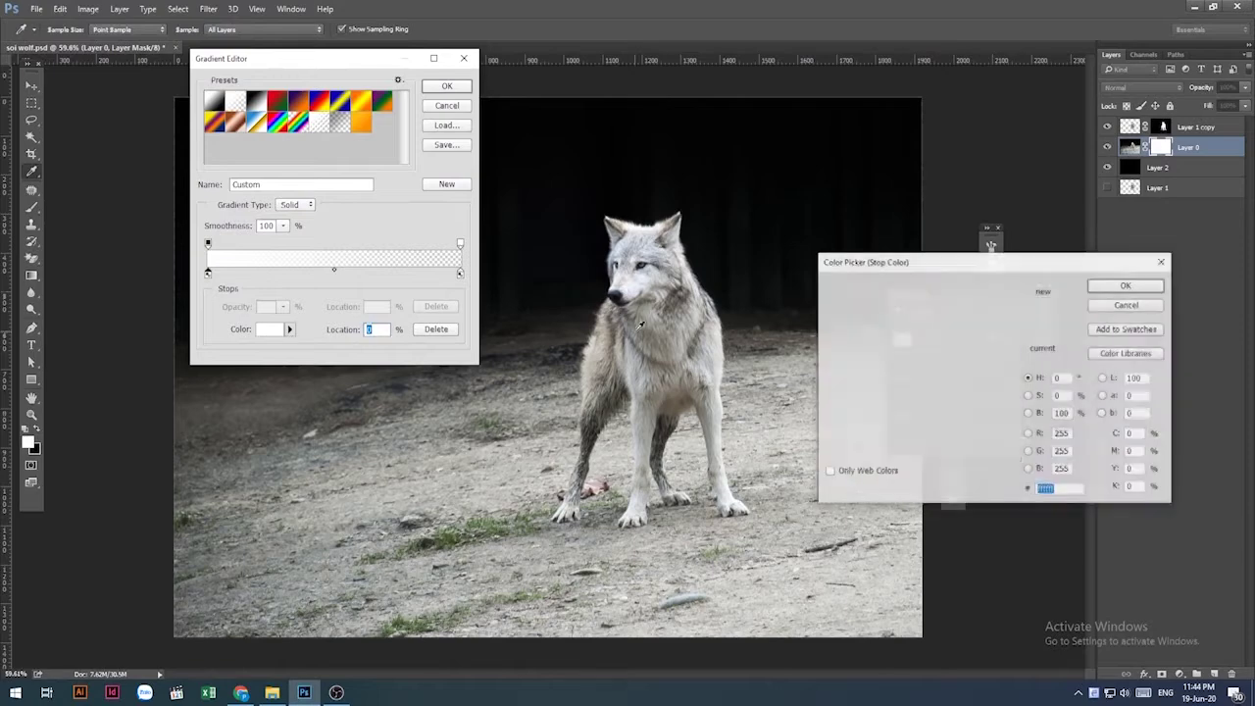
text(000000)
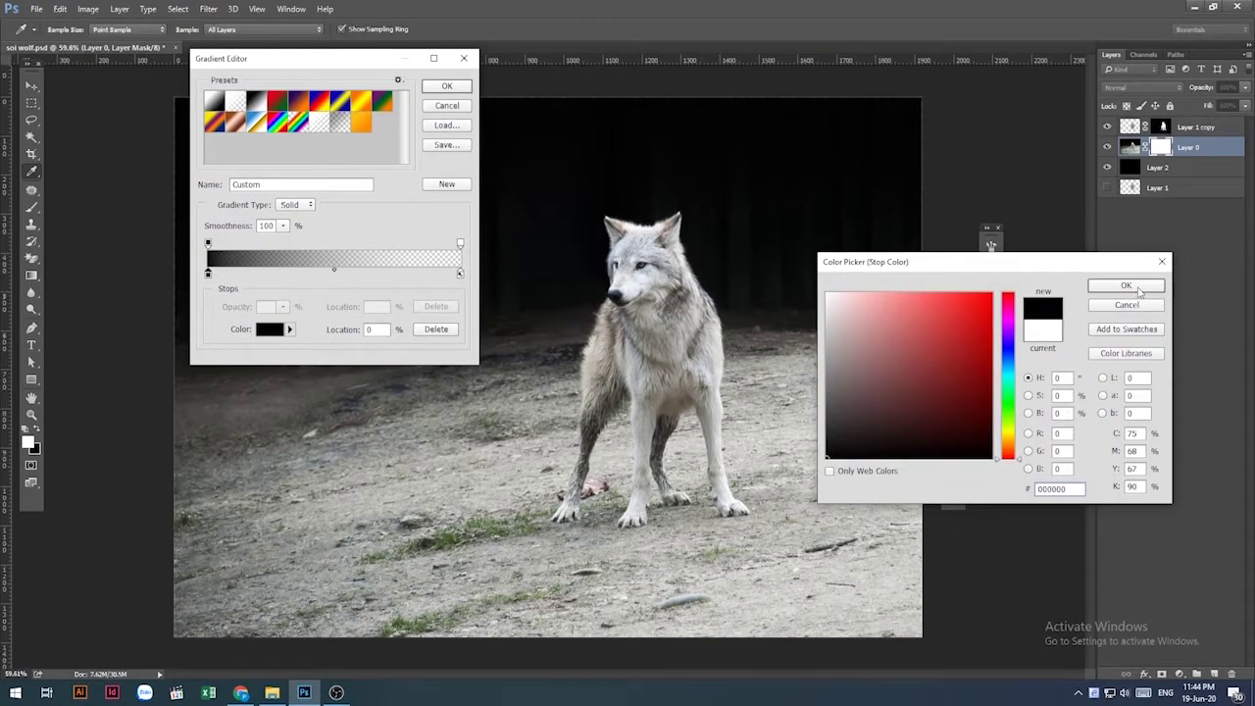
click(1126, 285)
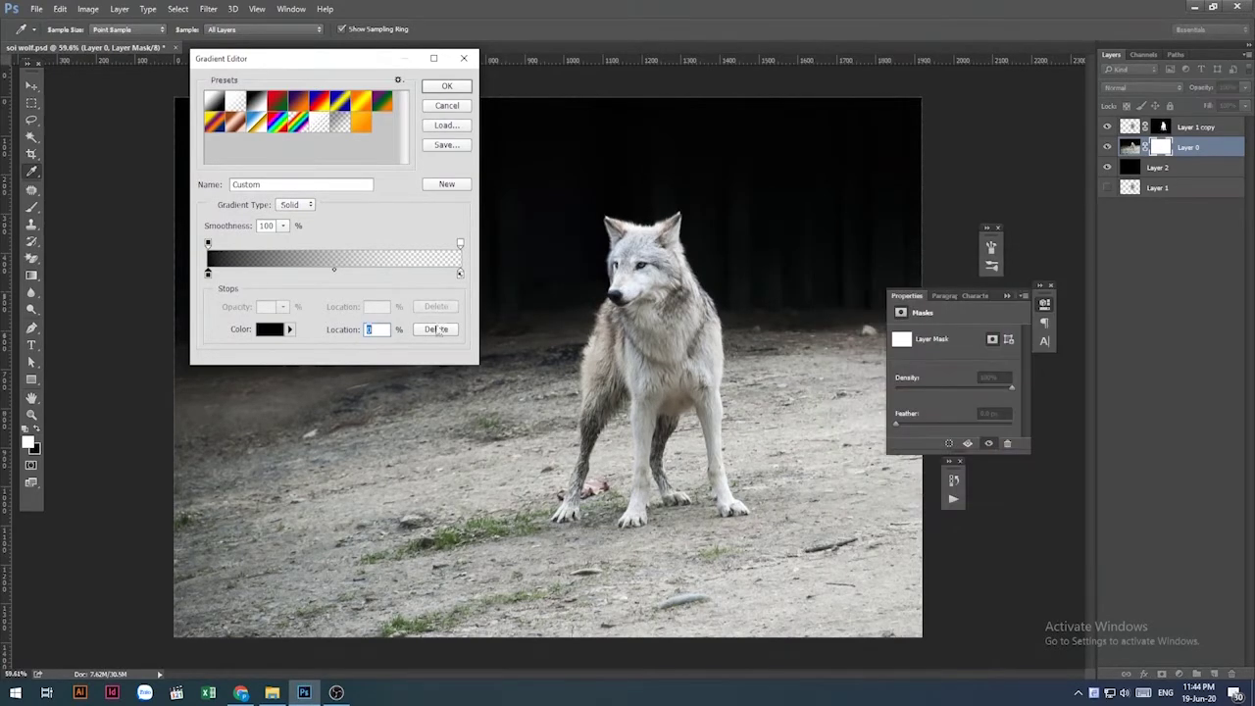
click(460, 274)
click(435, 331)
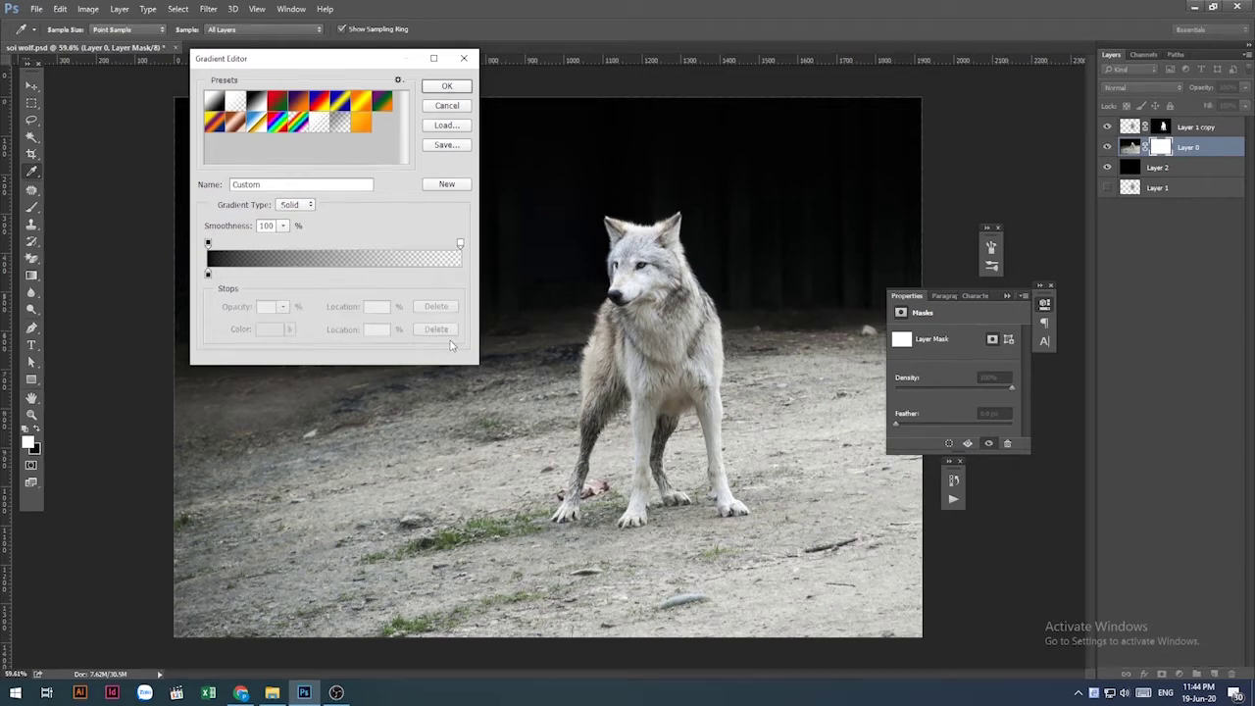
click(446, 87)
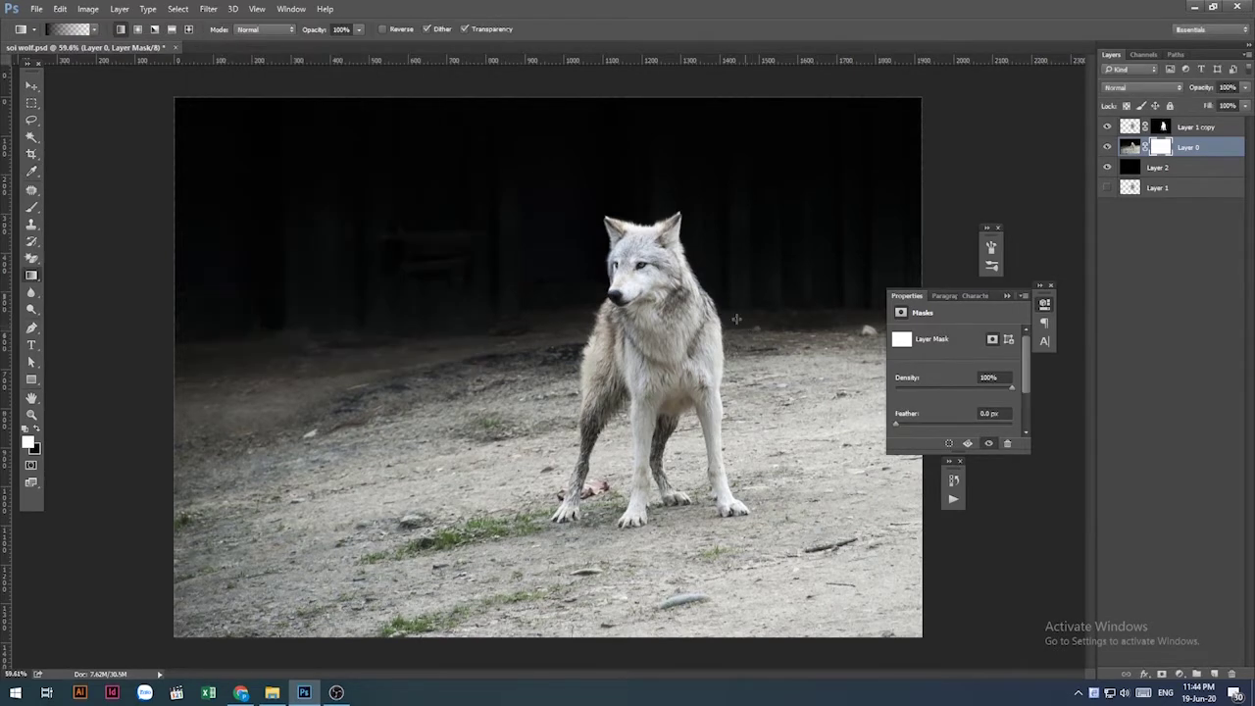
Drag a top-down gradient on Layer 0's mask and hide the black Layer 2.
drag(549, 97, 560, 368)
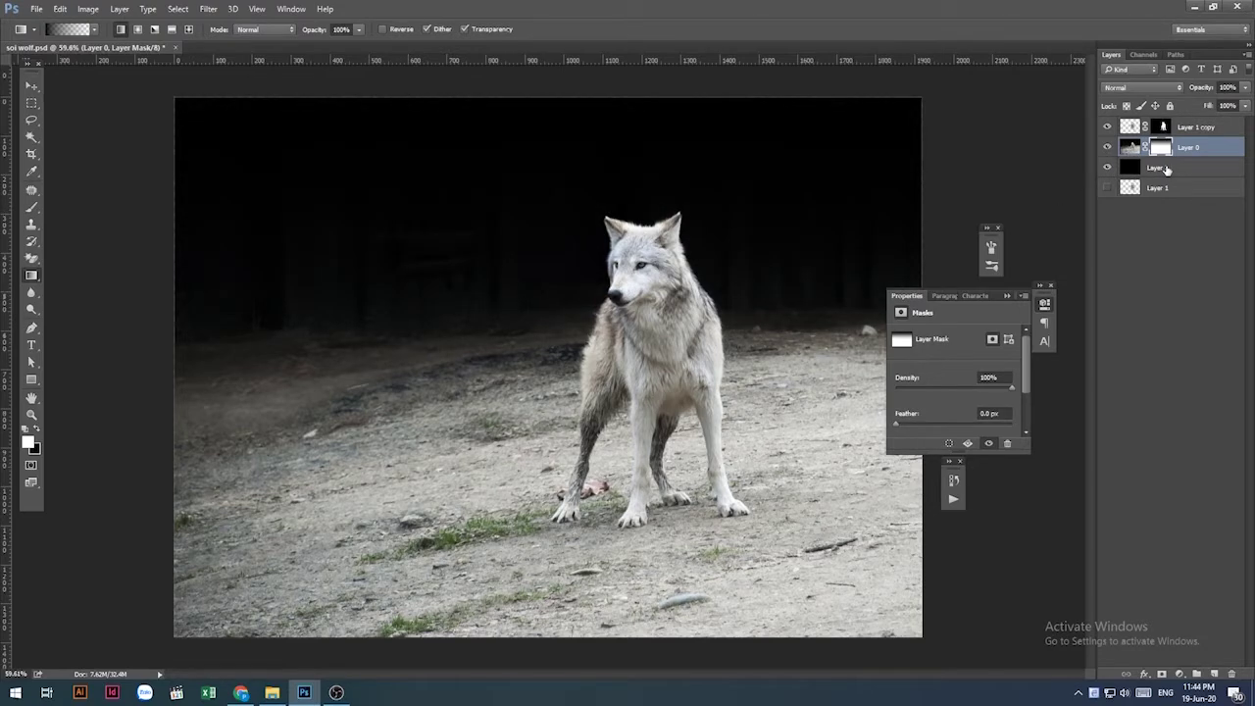
click(1135, 170)
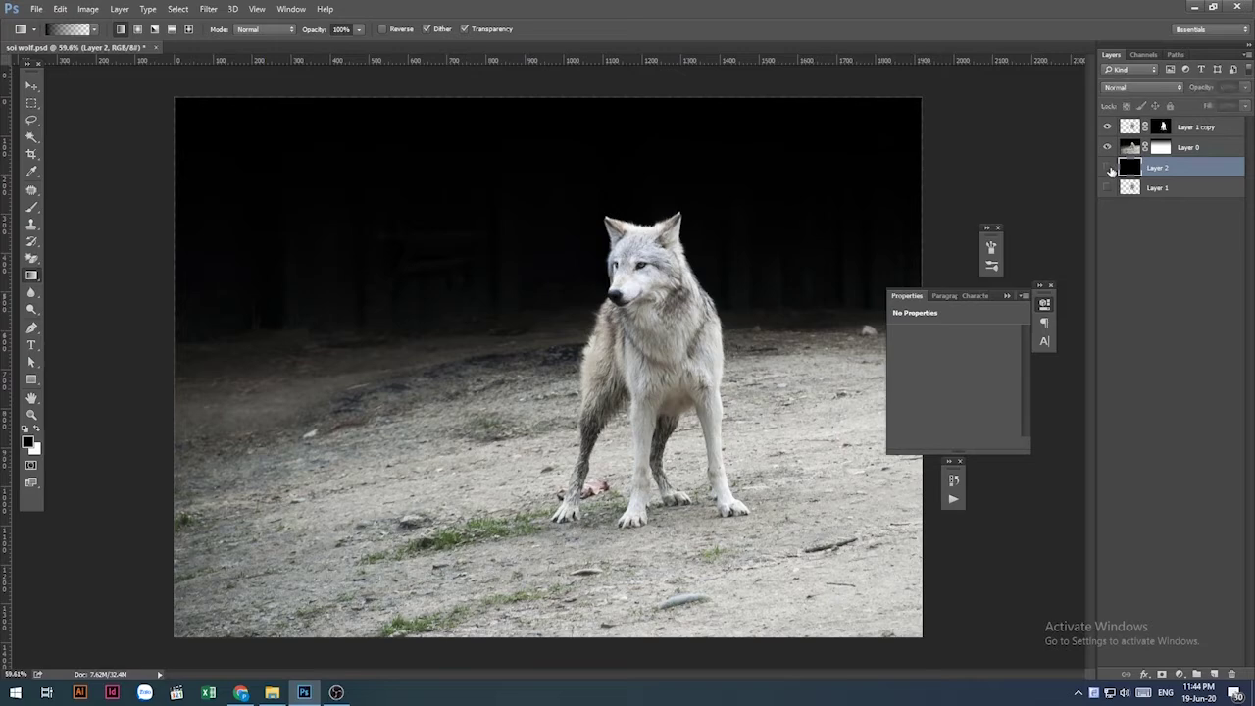
click(1109, 170)
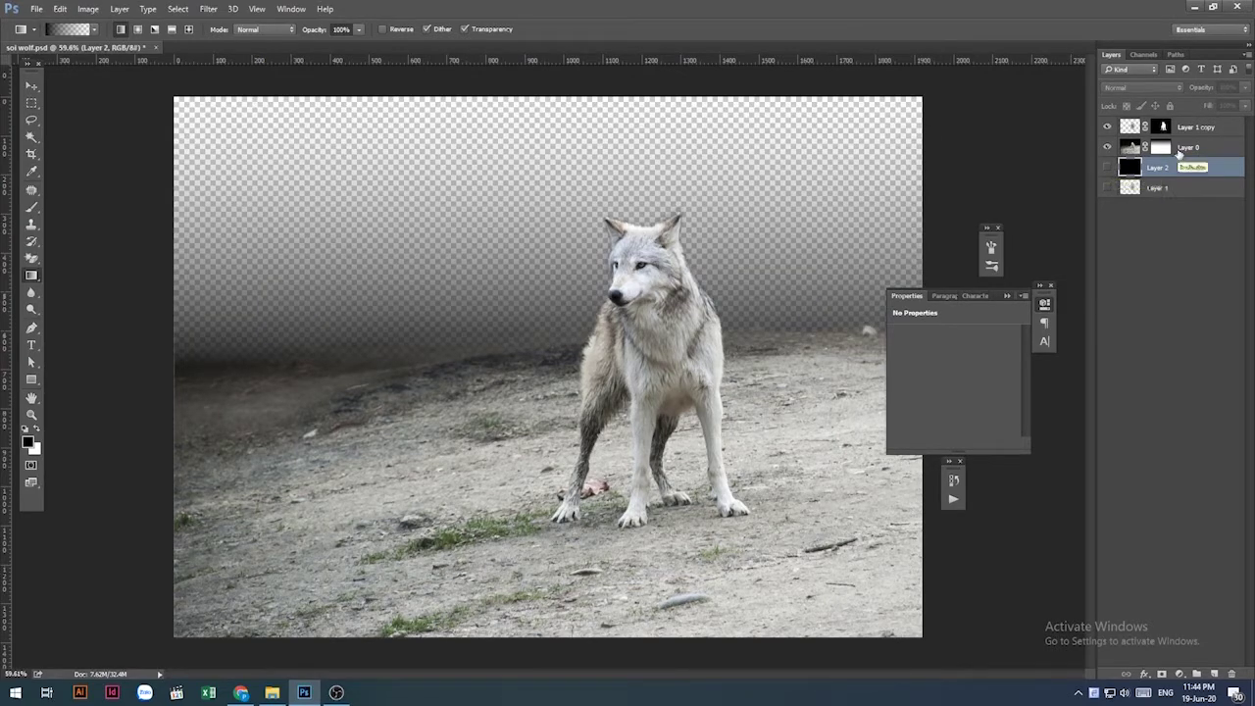
click(1162, 149)
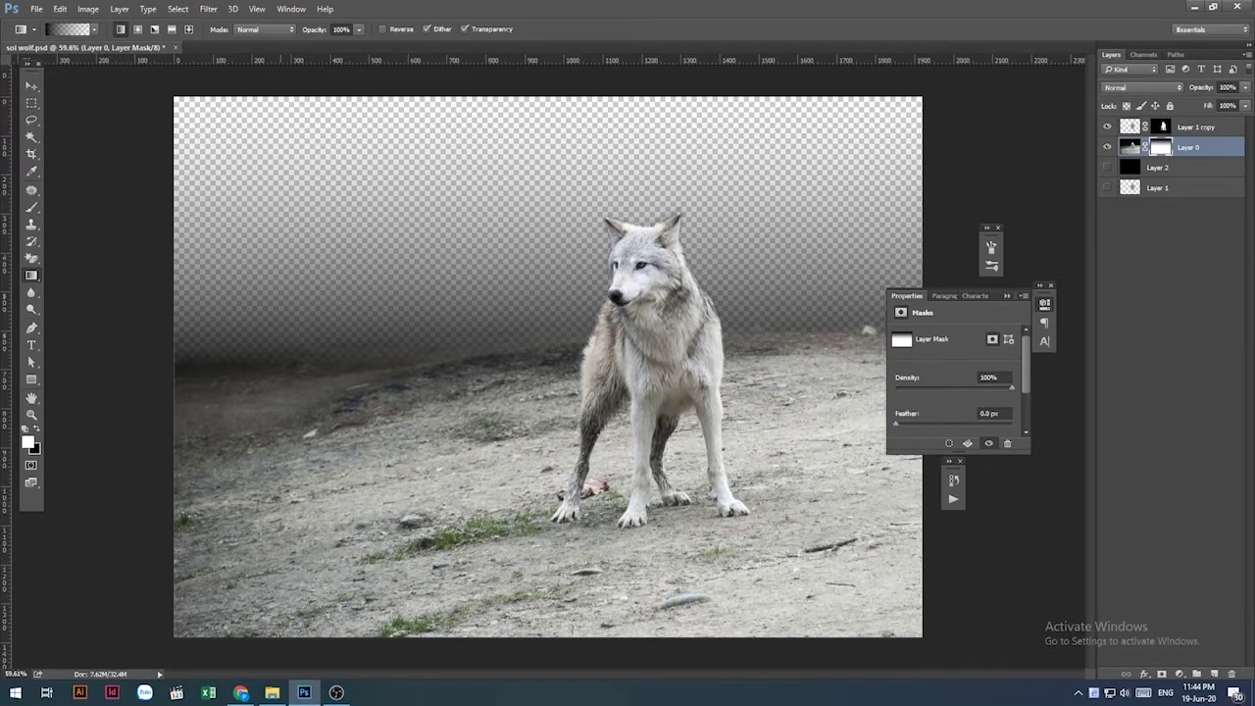
Drag the cocoparisienne fog image from File Explorer onto the canvas.
click(32, 86)
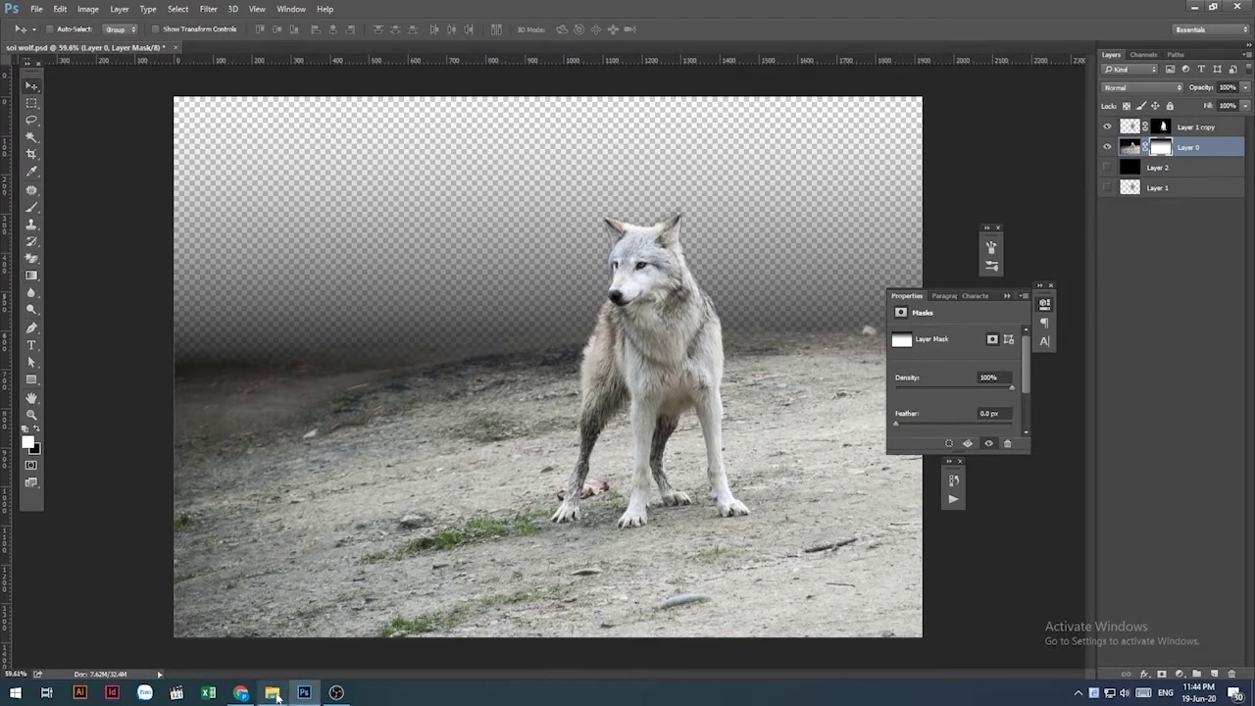
click(273, 693)
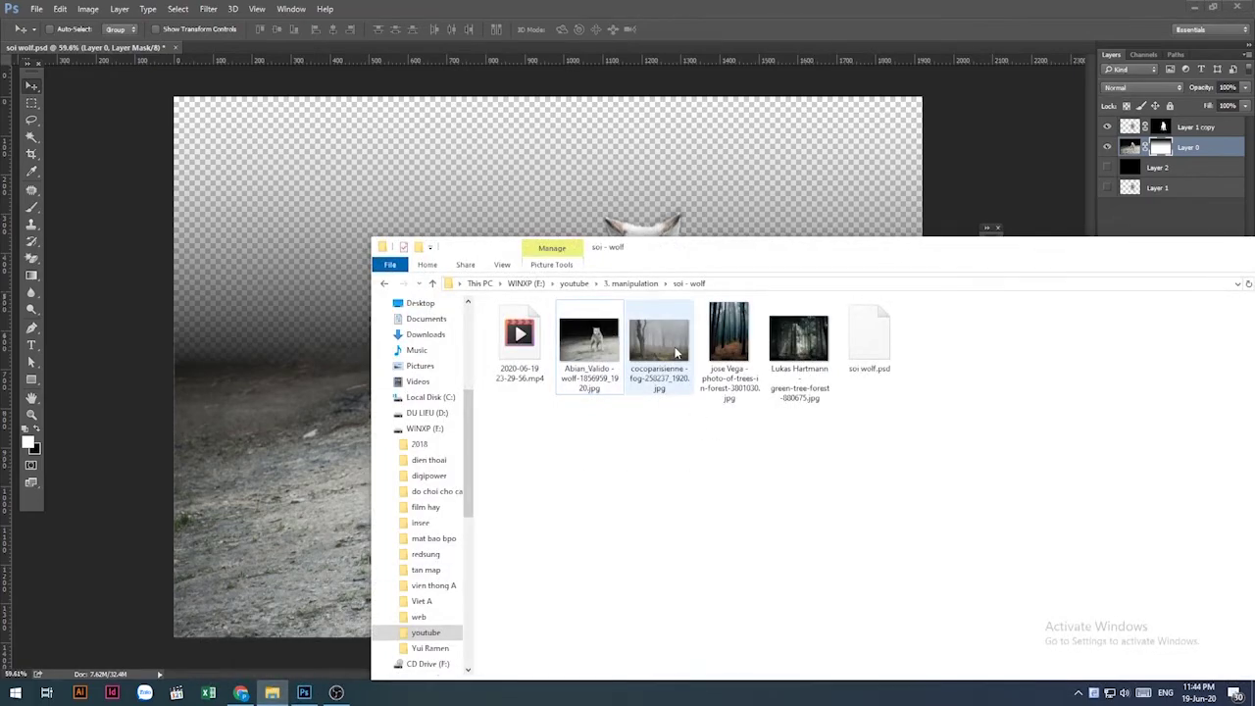
drag(675, 353, 525, 199)
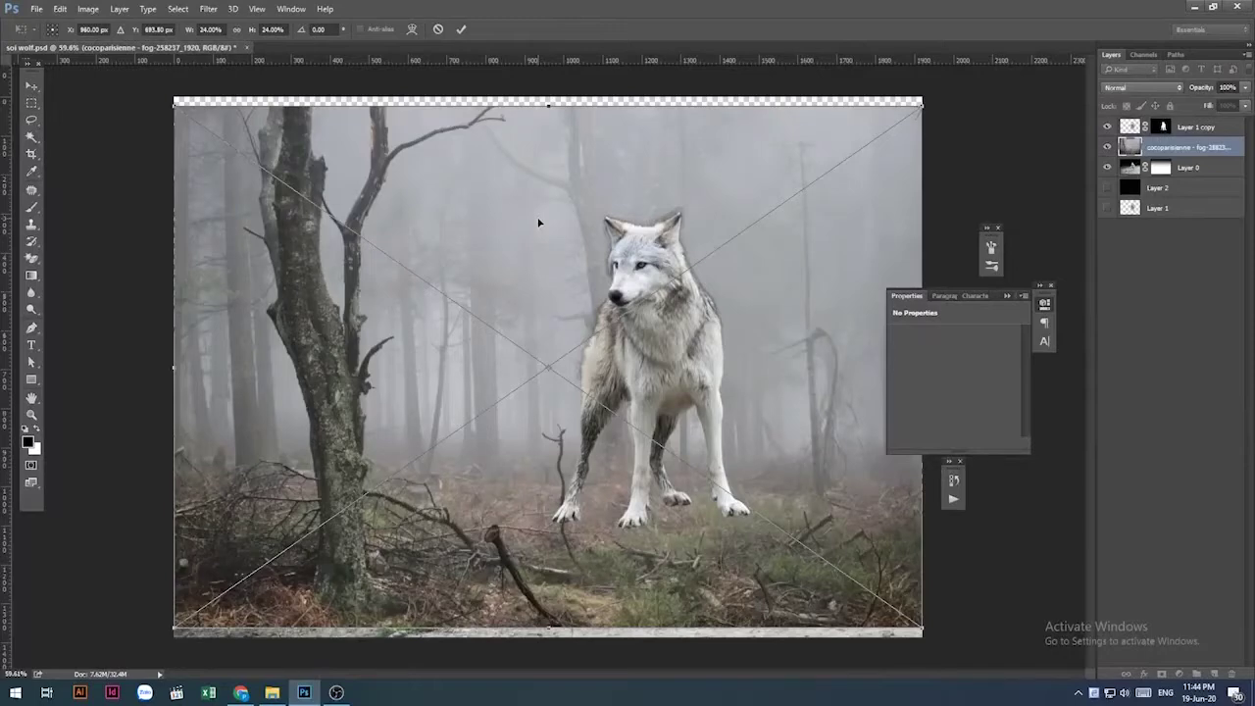
Place the forest image beneath Layer 0 and adjust its vertical position.
key(Return)
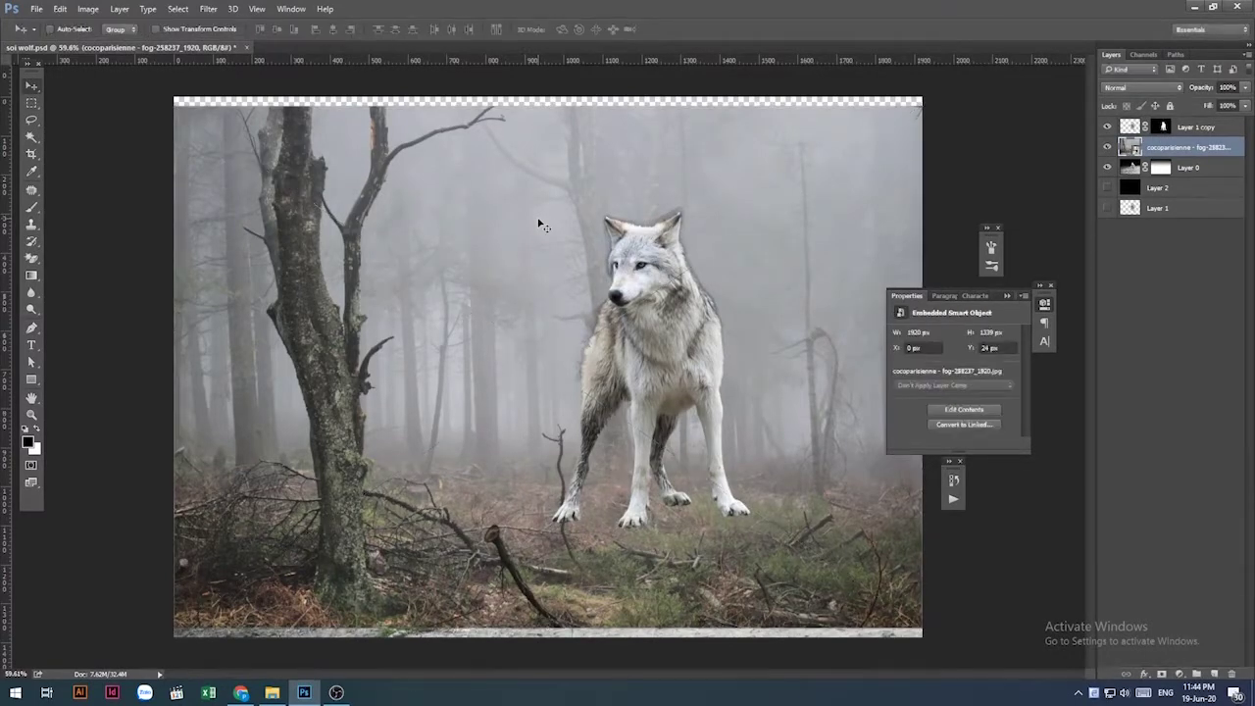
drag(1172, 152, 1175, 172)
drag(1174, 172, 1176, 177)
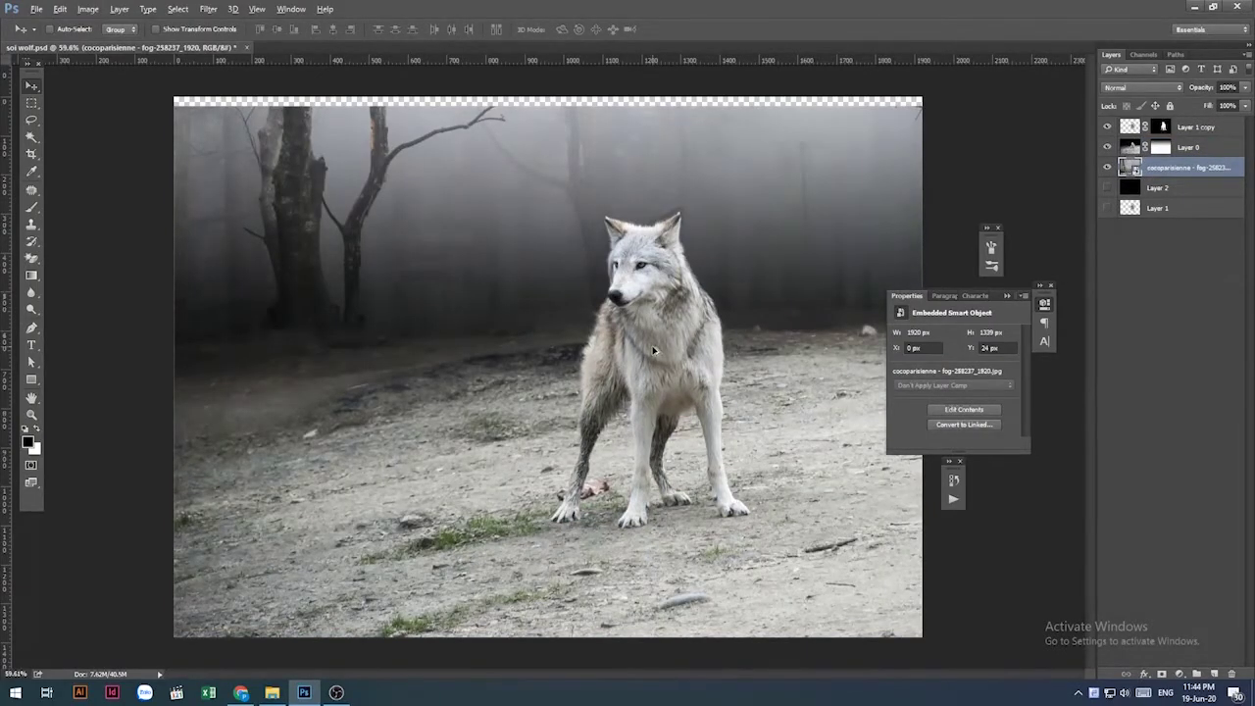
scroll(771, 285, down, 3)
drag(672, 233, 674, 61)
drag(720, 273, 716, 217)
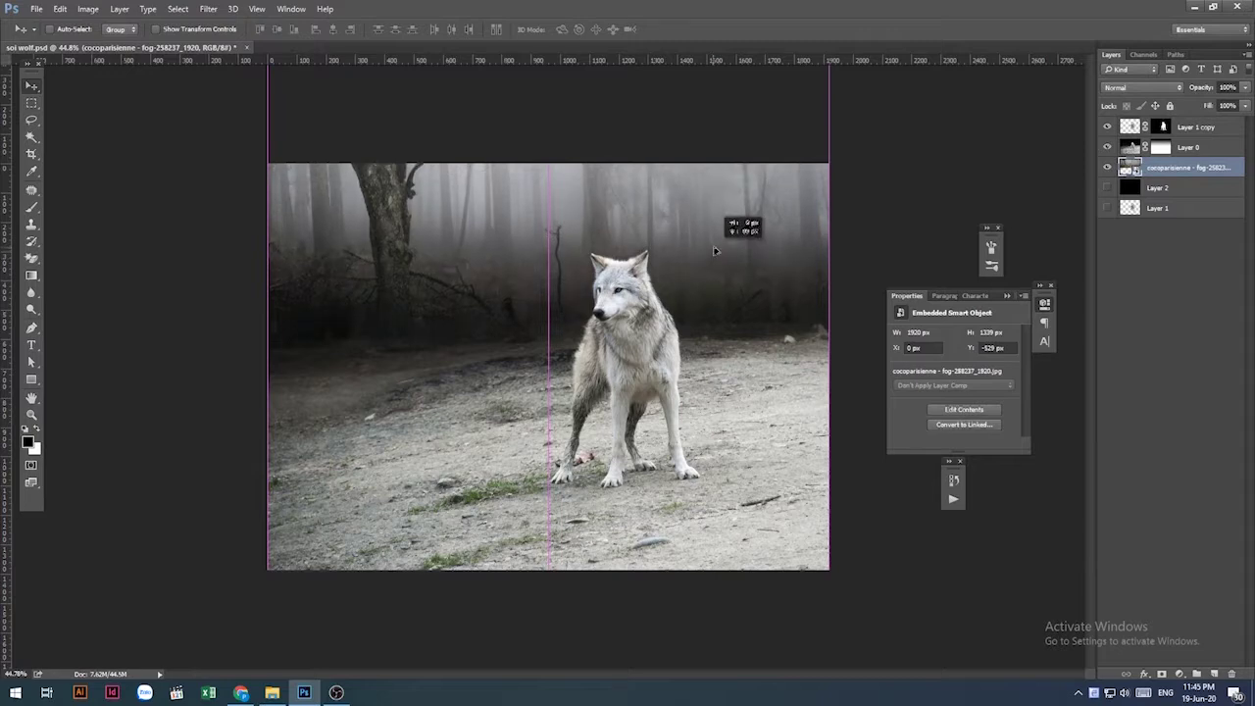
drag(715, 217, 717, 242)
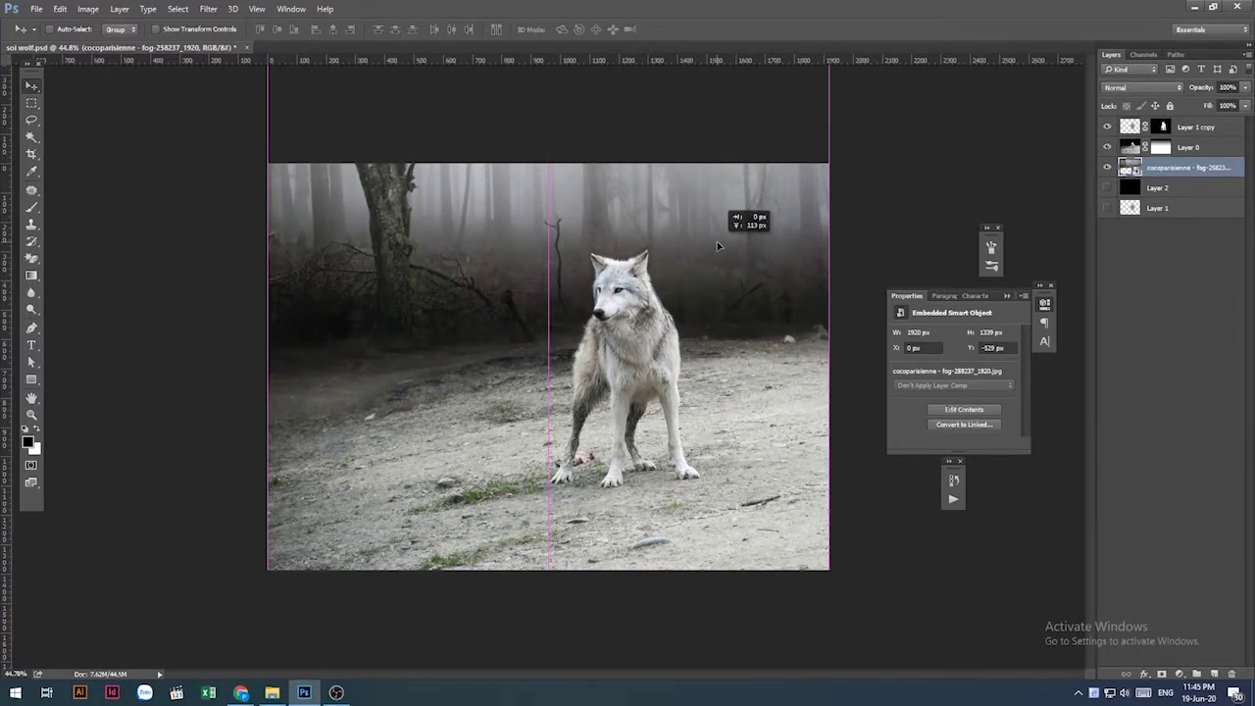
drag(717, 241, 717, 242)
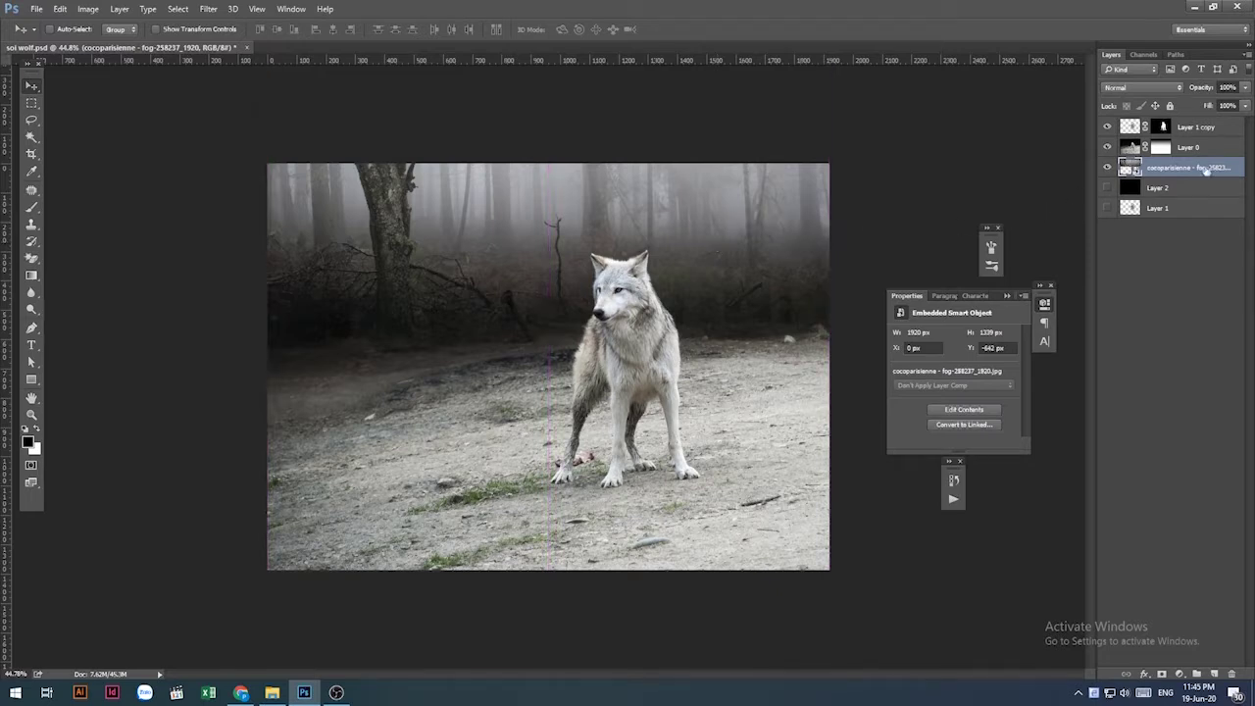
Move Layer 0, Layer 1 copy and Layer 1 down together, then select the fog layer.
shift+click(1216, 146)
shift+click(1212, 127)
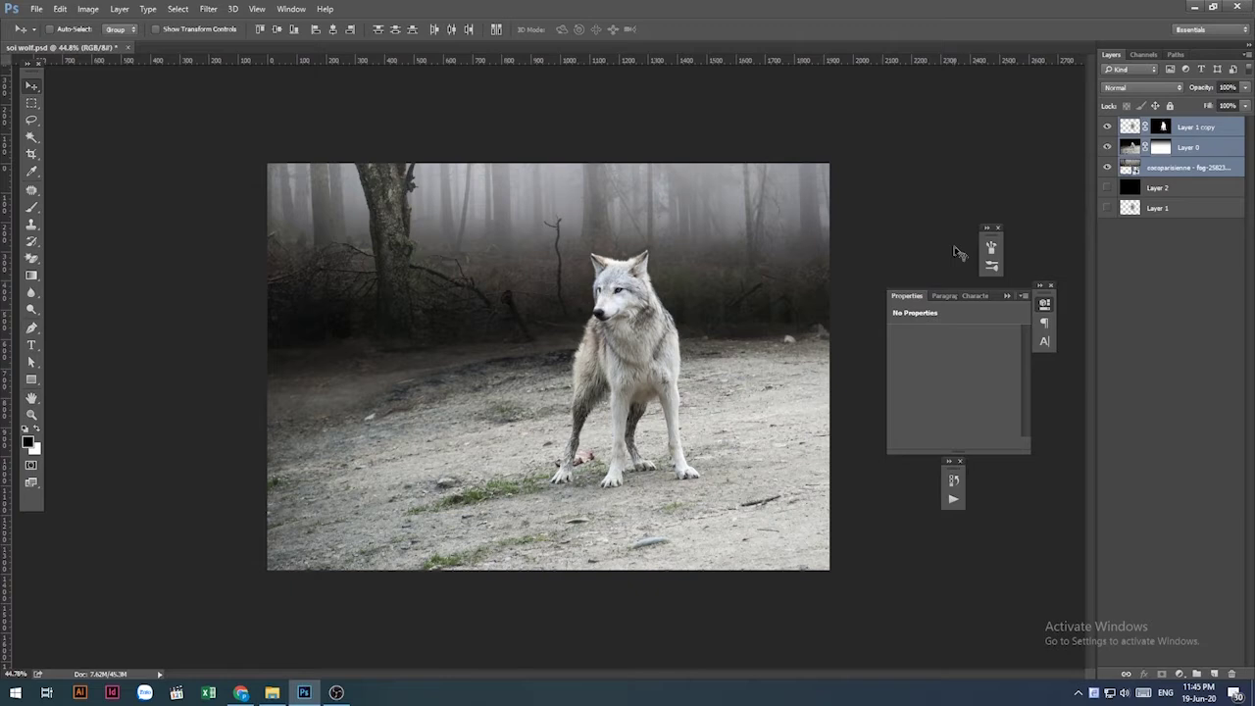
ctrl+click(1194, 209)
drag(686, 286, 686, 325)
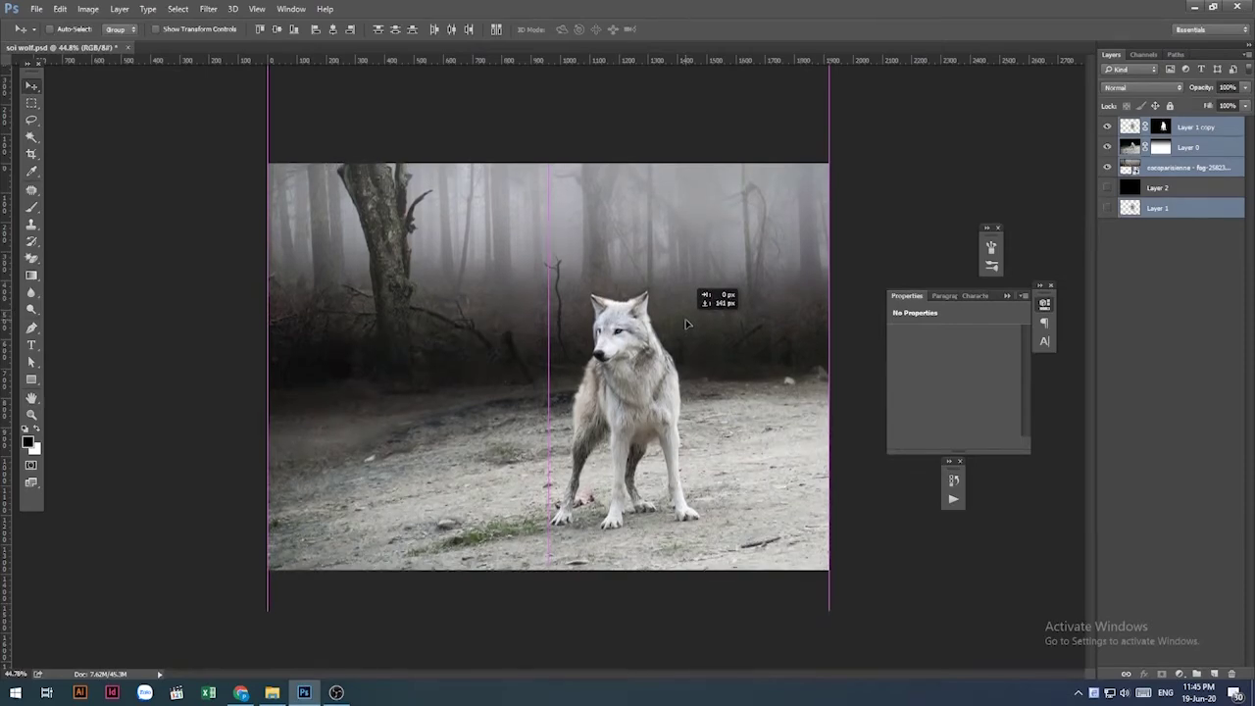
drag(686, 325, 687, 324)
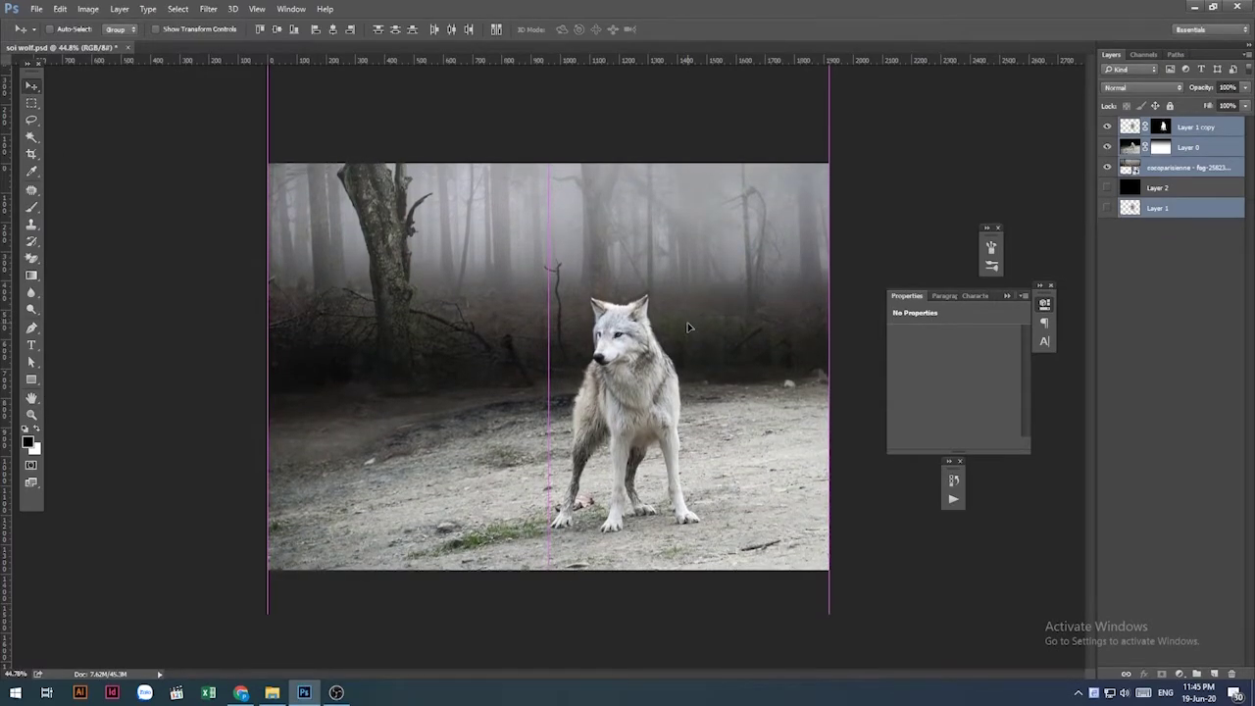
click(1205, 291)
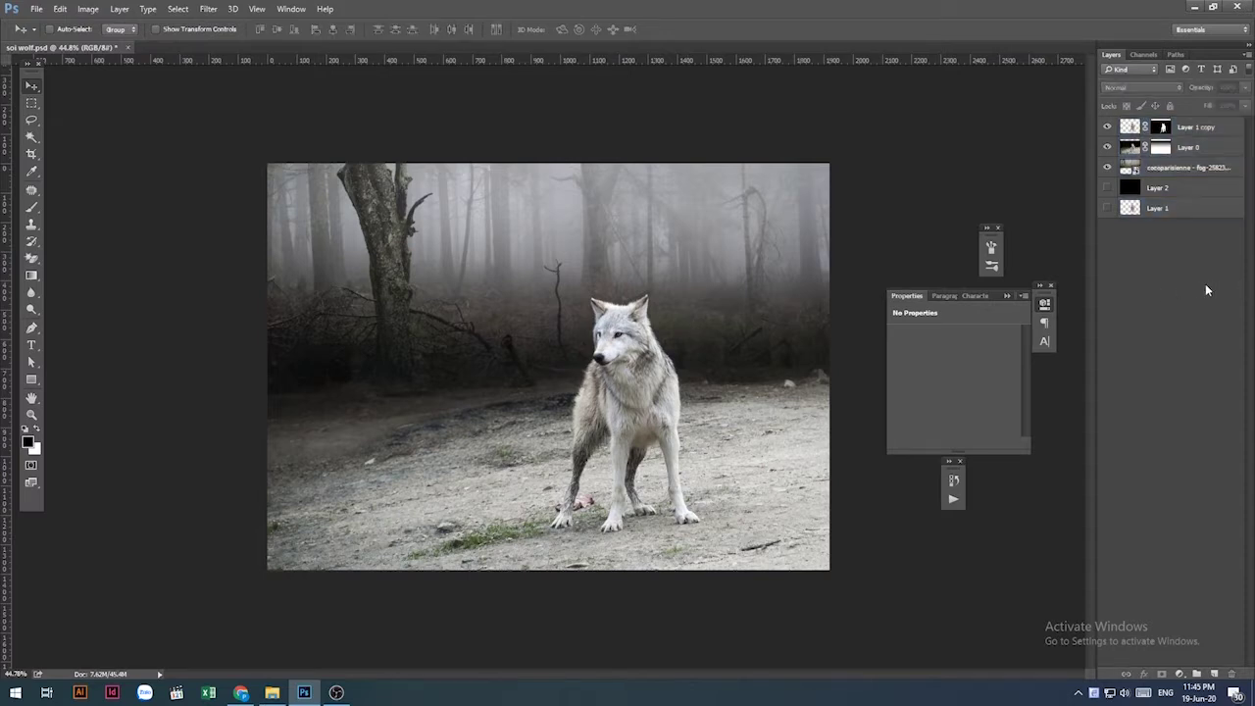
click(1174, 171)
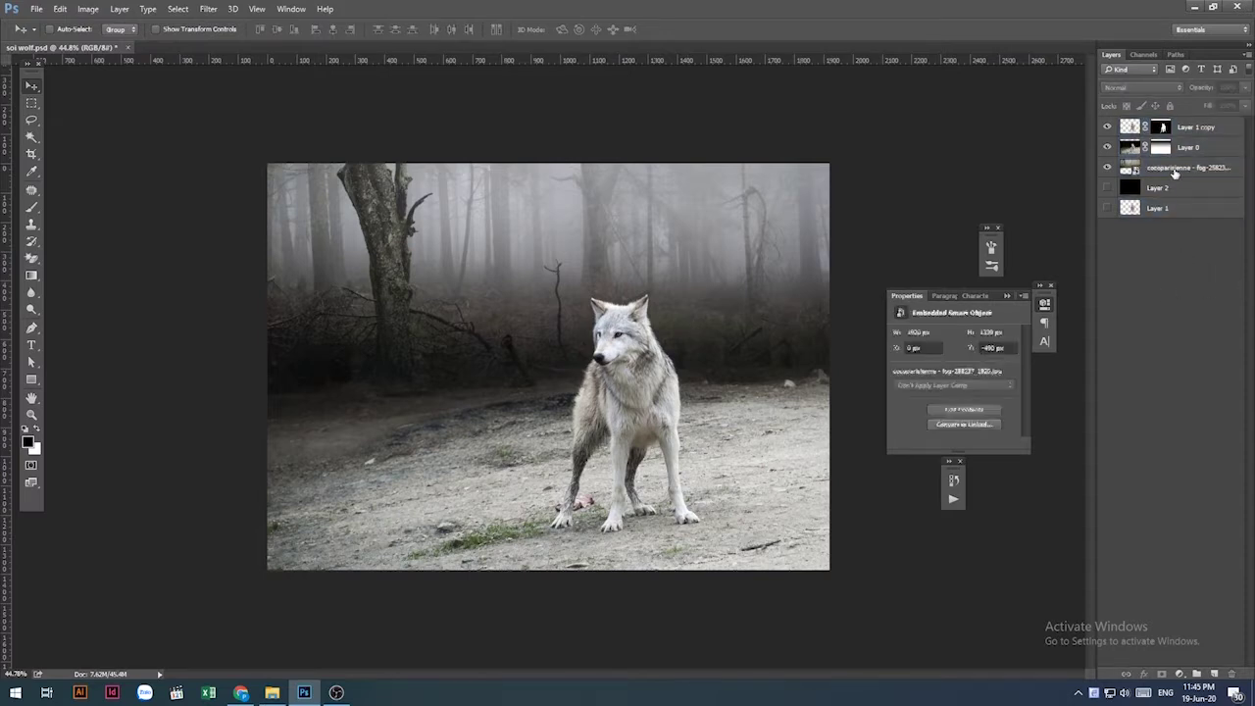
click(1107, 167)
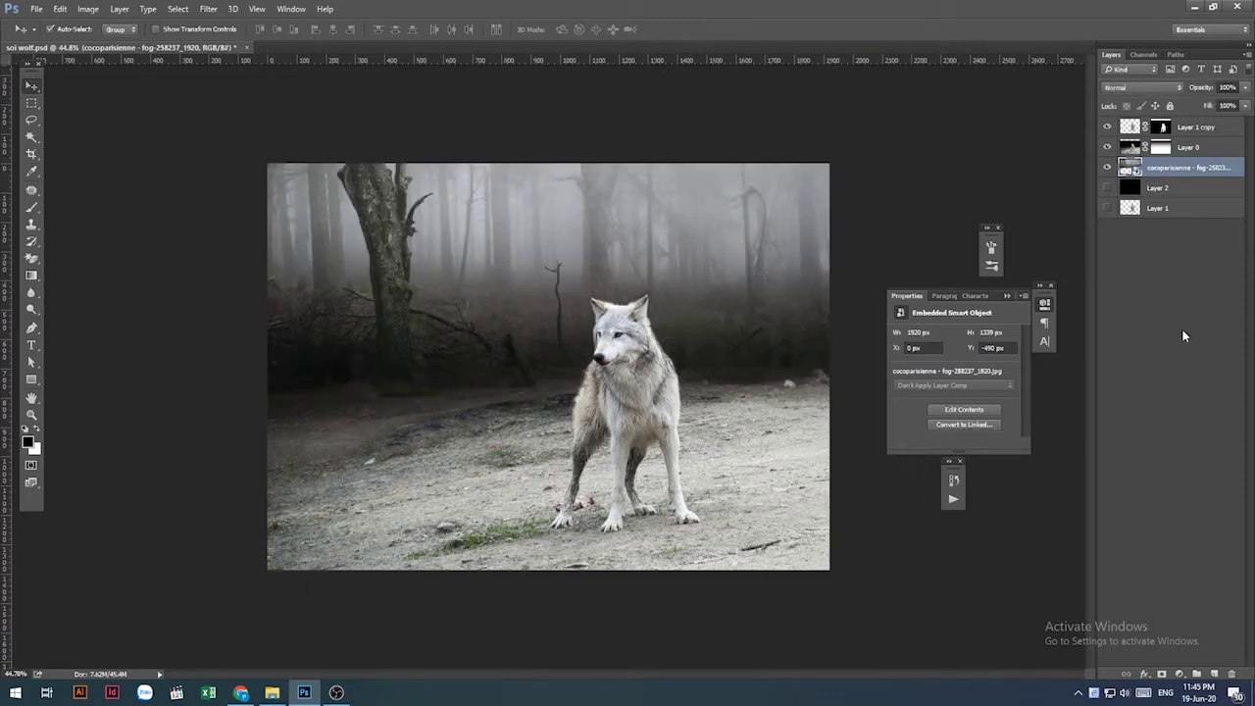
Duplicate the fog layer and give the copy a Gaussian Blur of about 8 px.
key(ctrl+j)
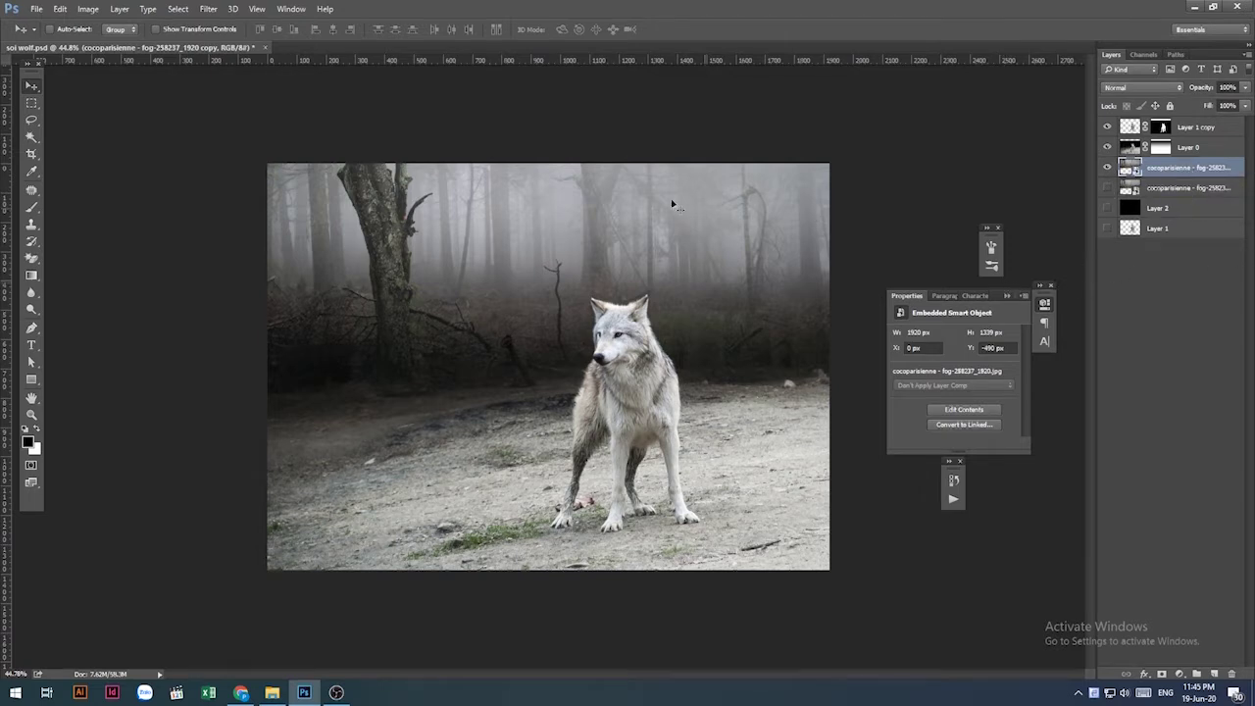
click(261, 9)
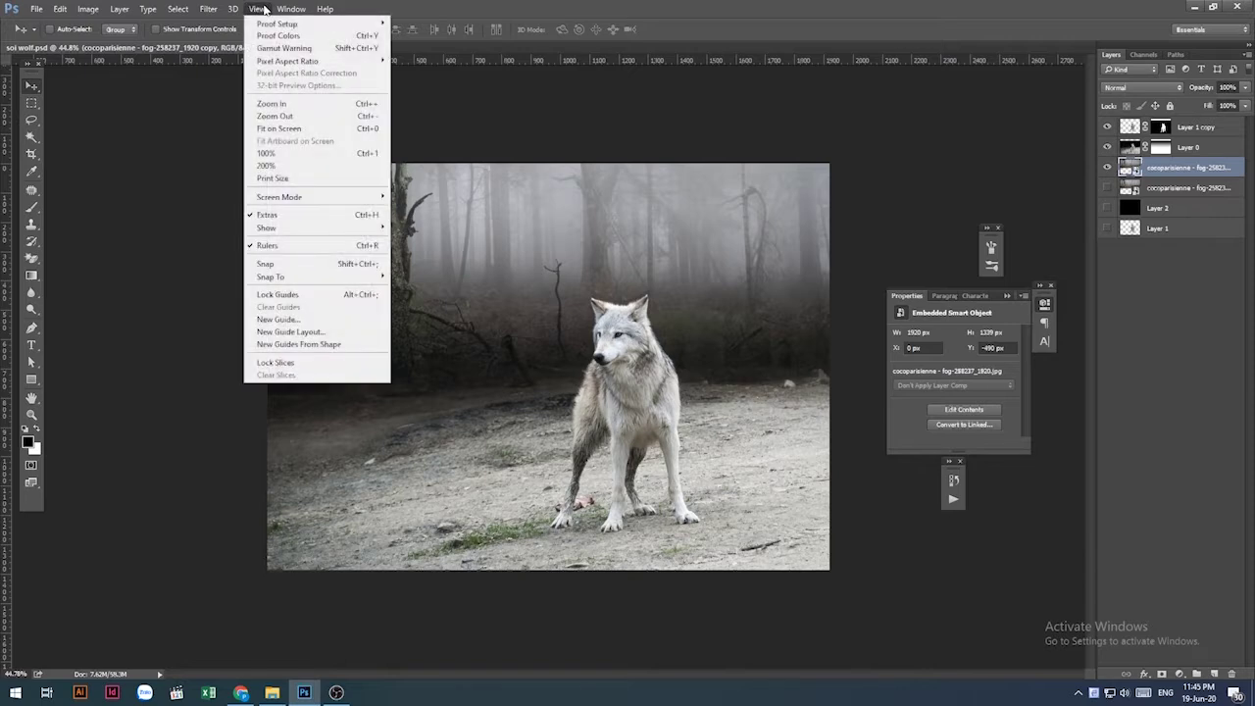
mouse_move(215, 153)
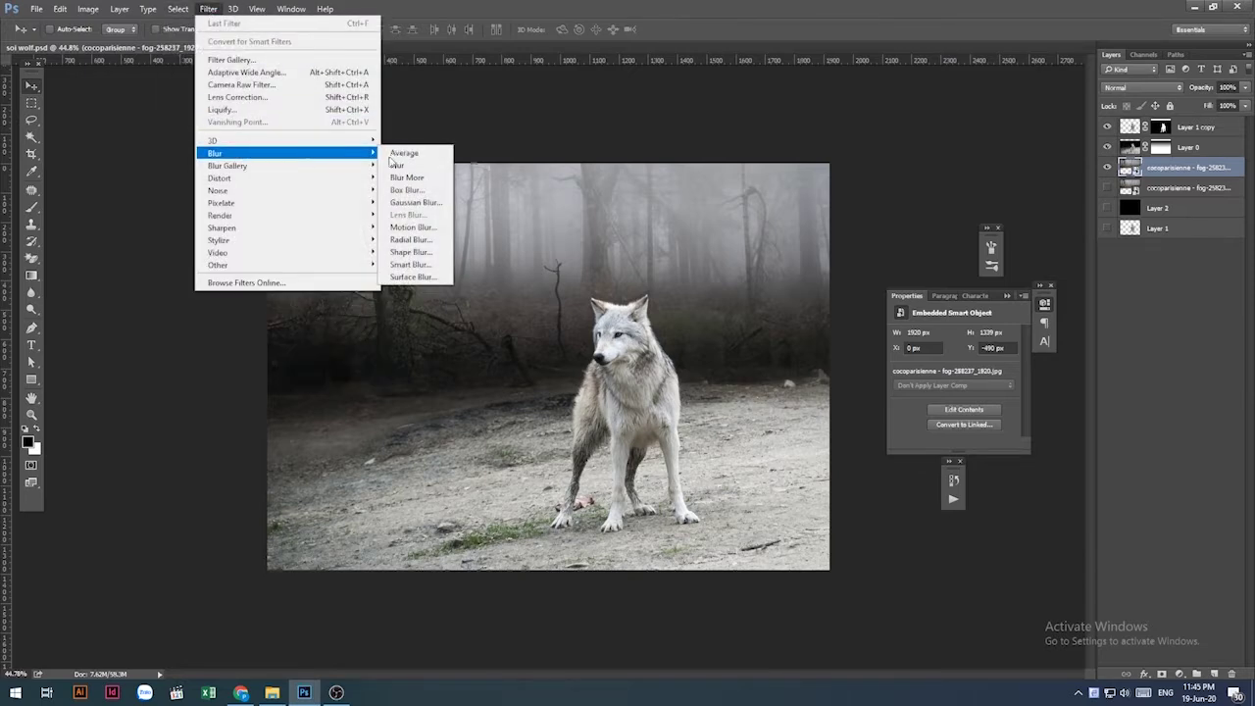
click(416, 202)
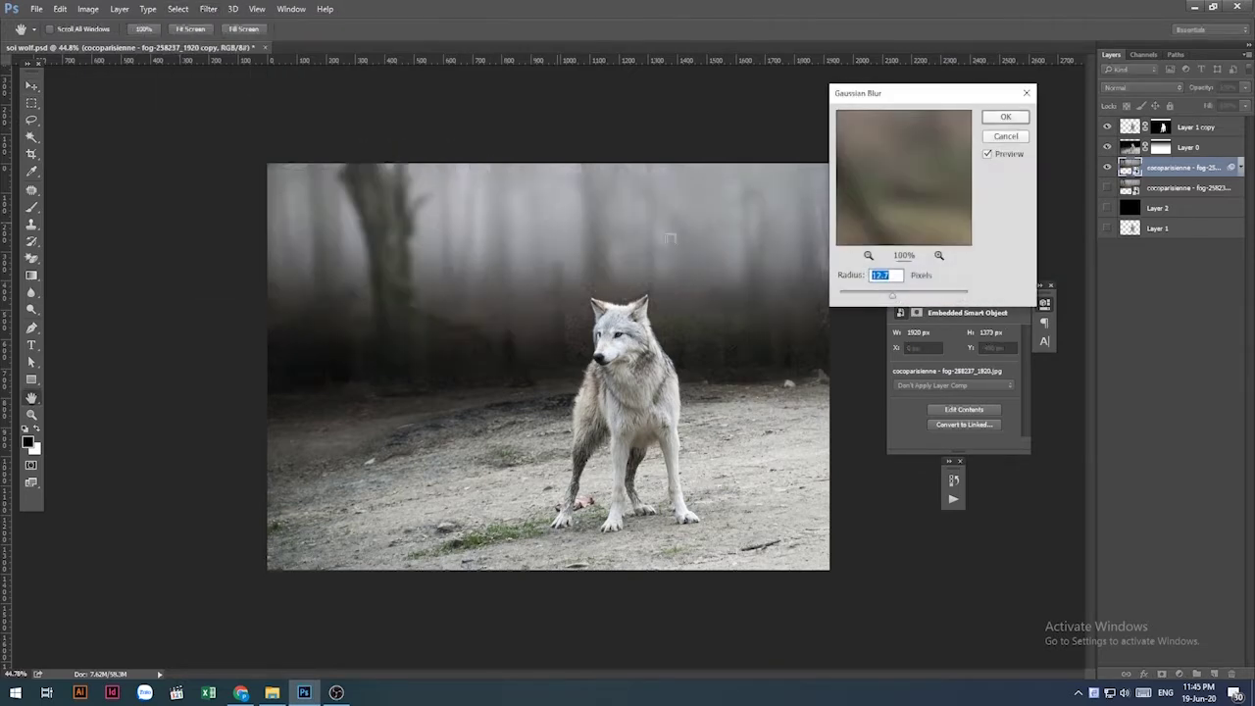
drag(886, 297, 884, 298)
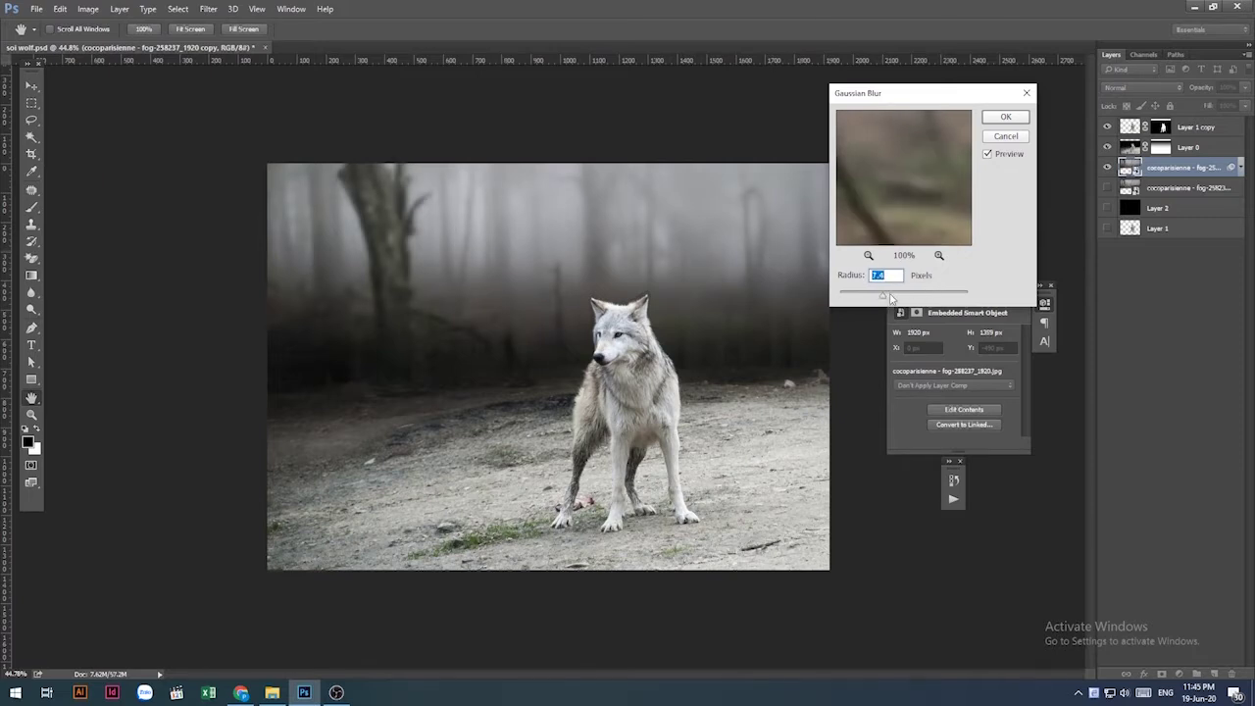
drag(890, 297, 889, 298)
click(1004, 116)
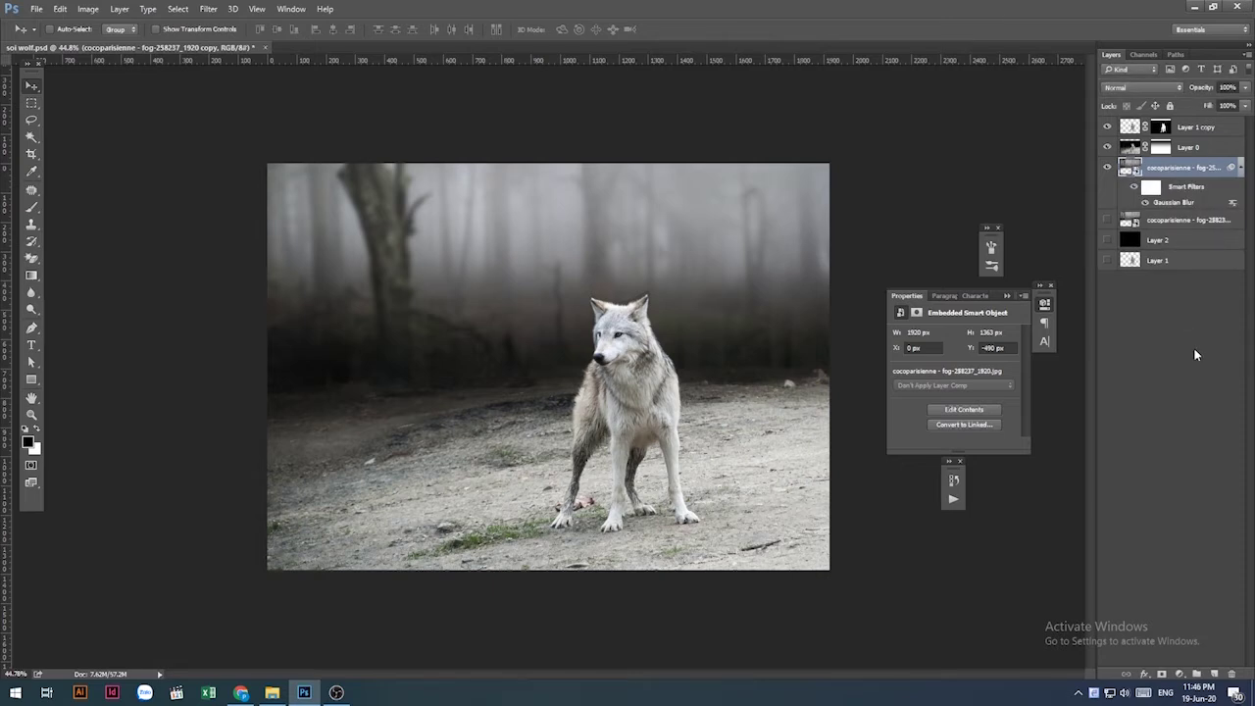
click(1181, 675)
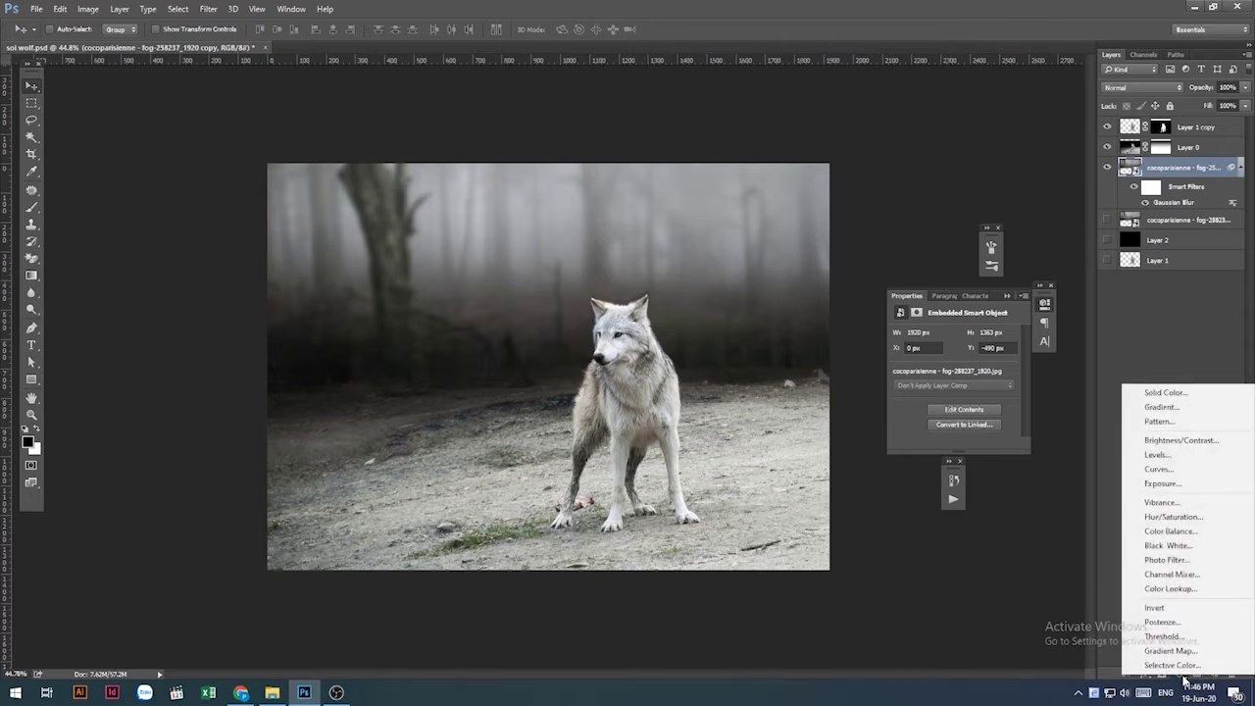
Add a Gradient fill layer and delete the gradient's end colour stop.
click(1156, 407)
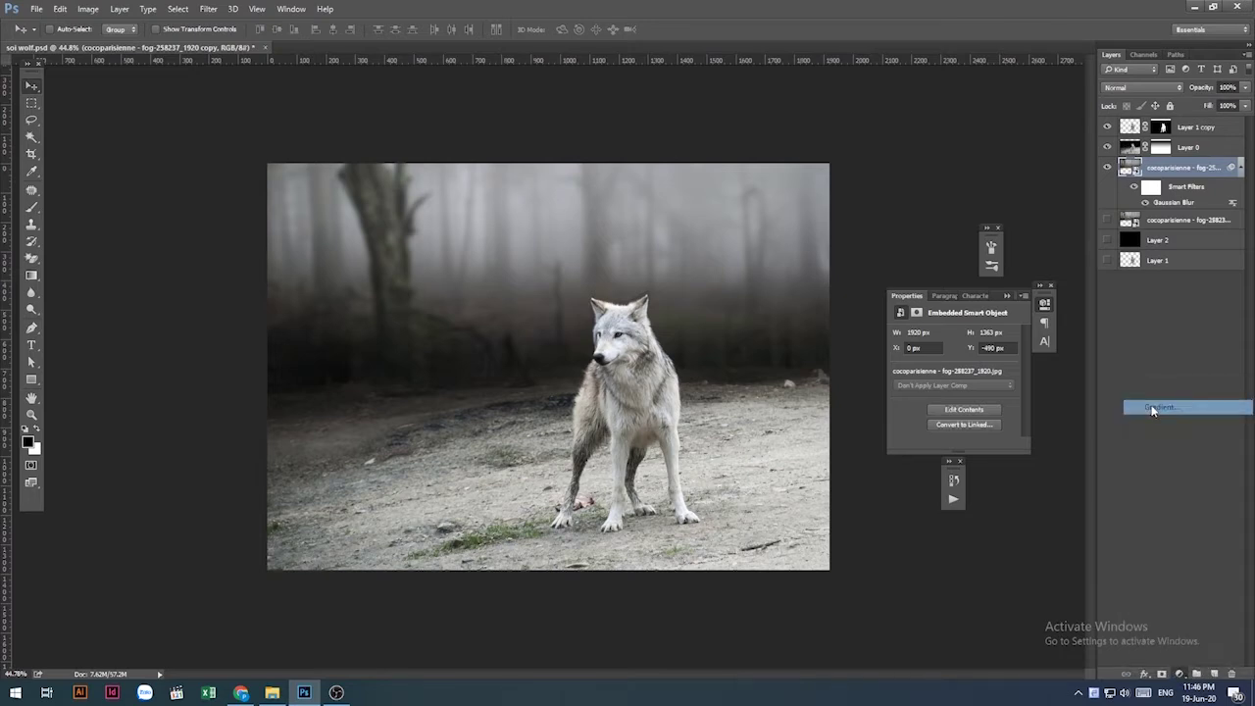
drag(617, 178, 839, 88)
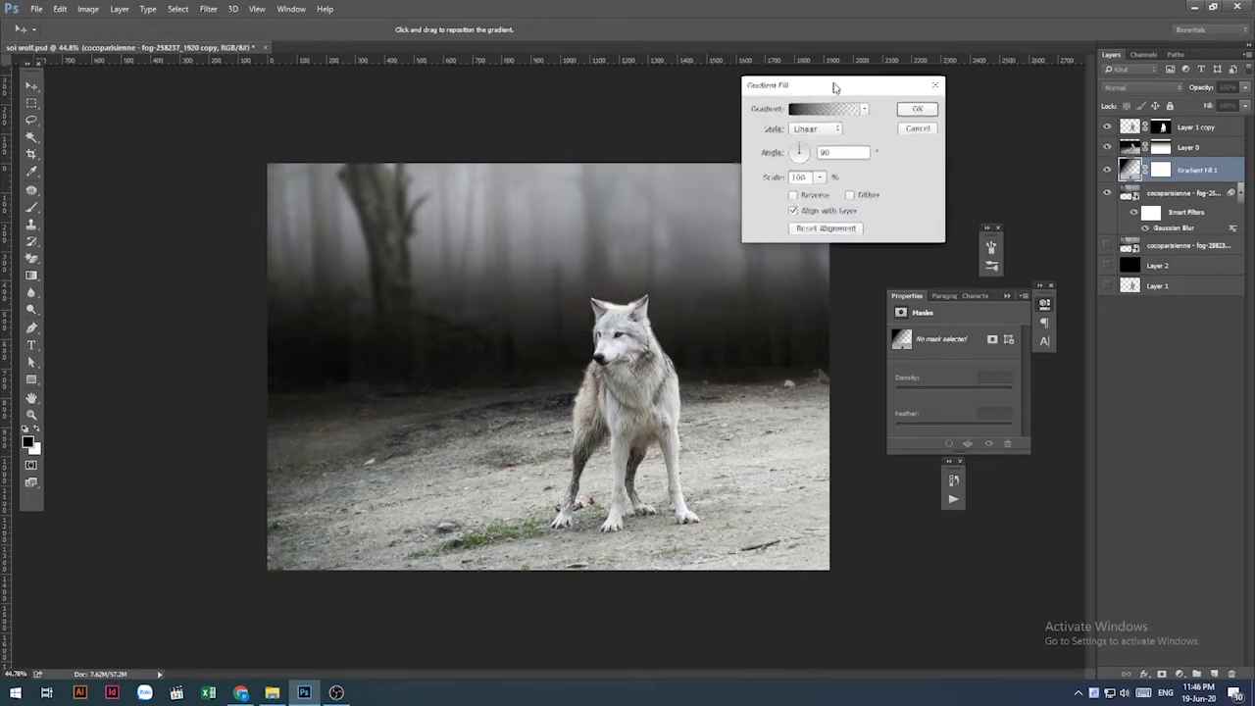
click(828, 111)
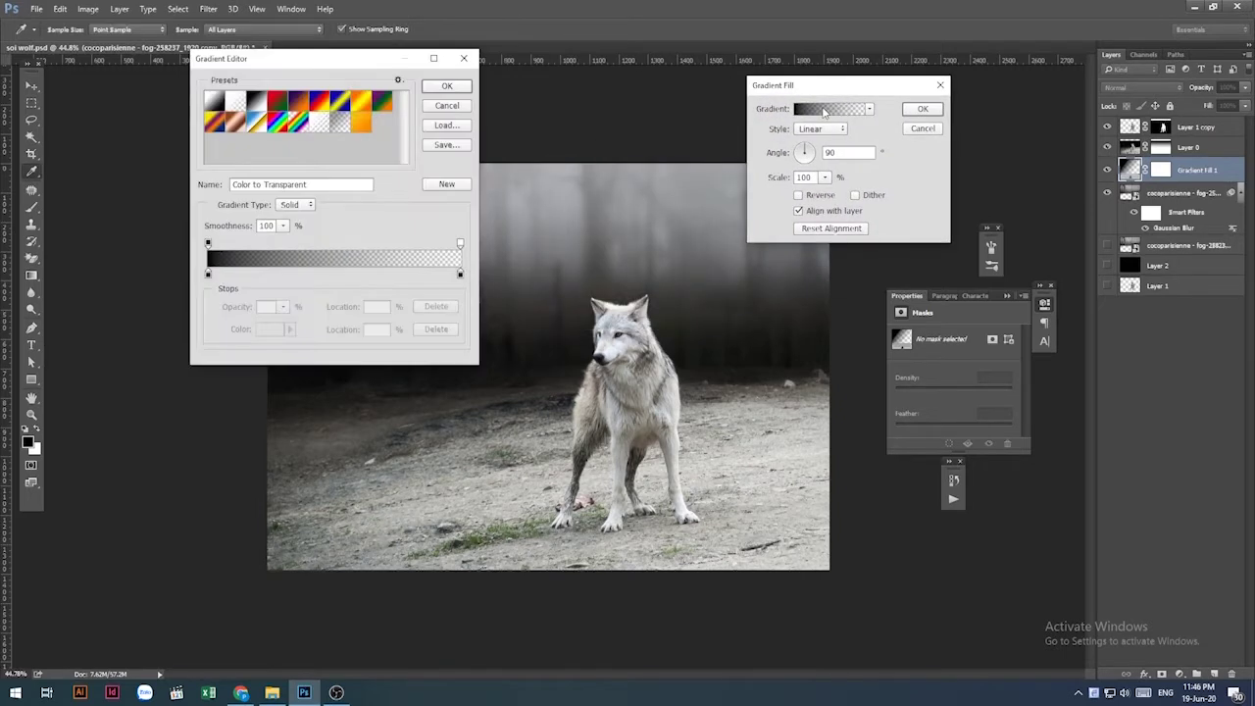
drag(382, 64, 261, 110)
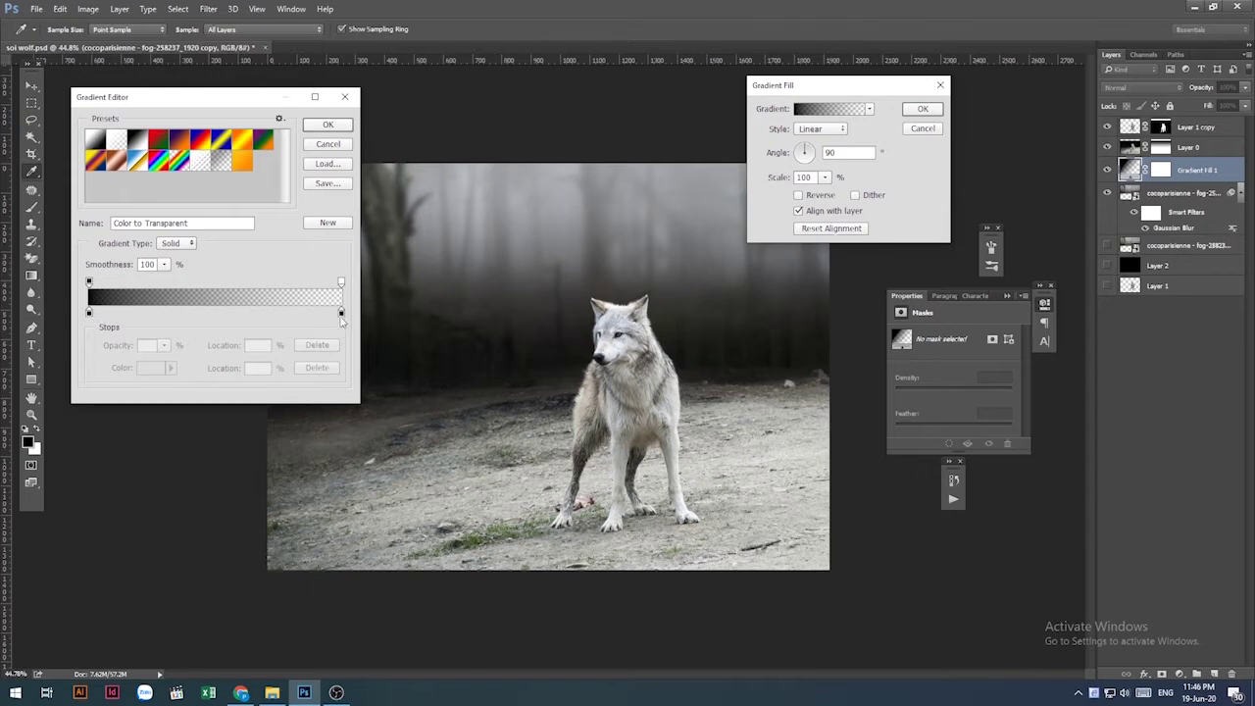
drag(342, 314, 312, 364)
Set the gradient's start stop to blue-grey #5f7483.
click(89, 312)
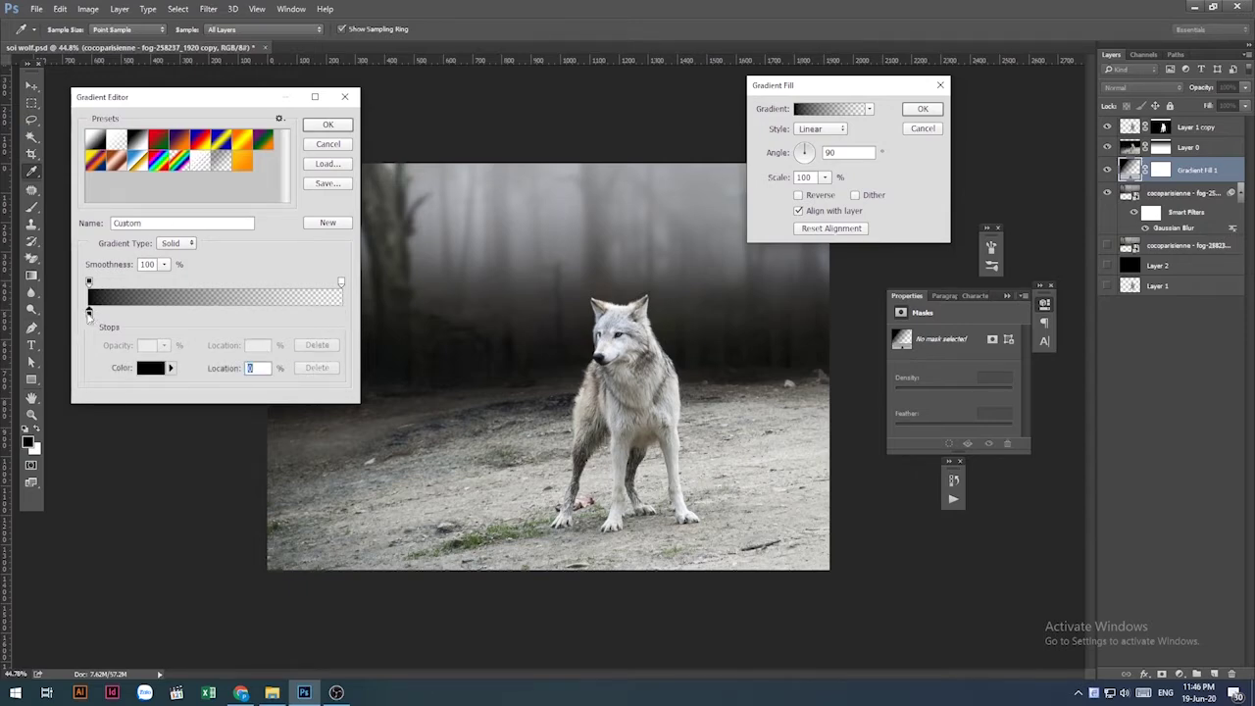
click(150, 368)
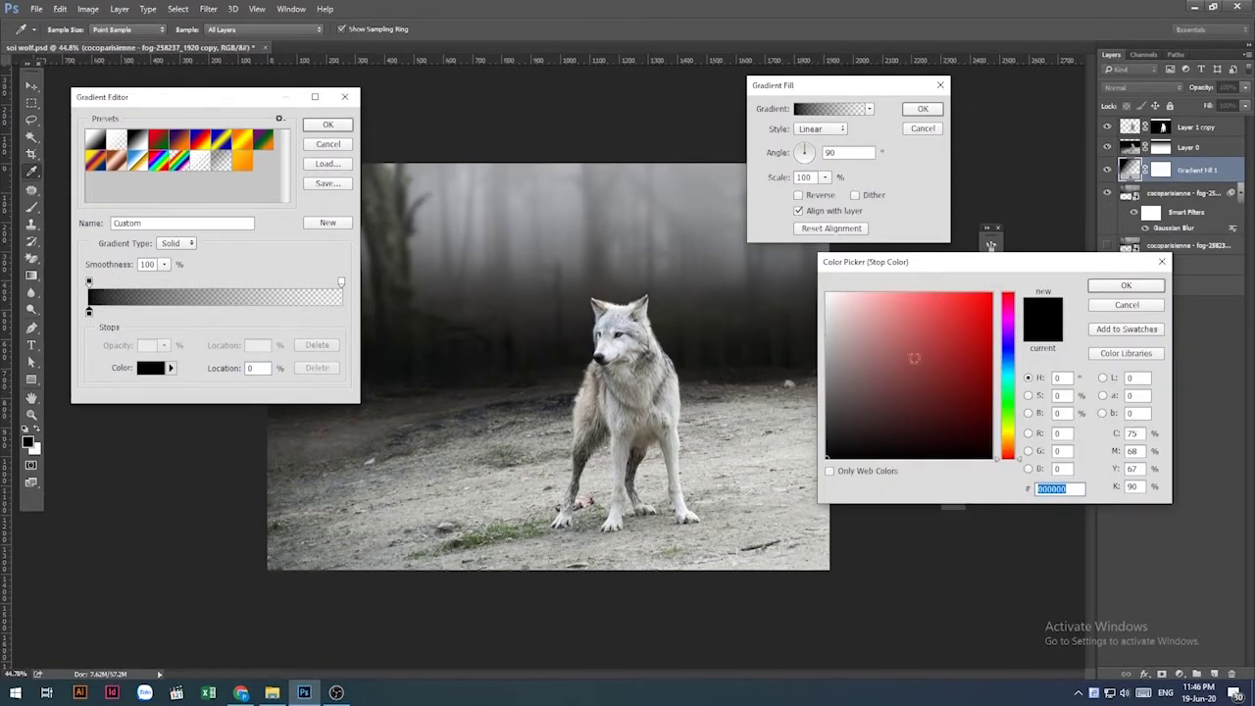
click(1009, 365)
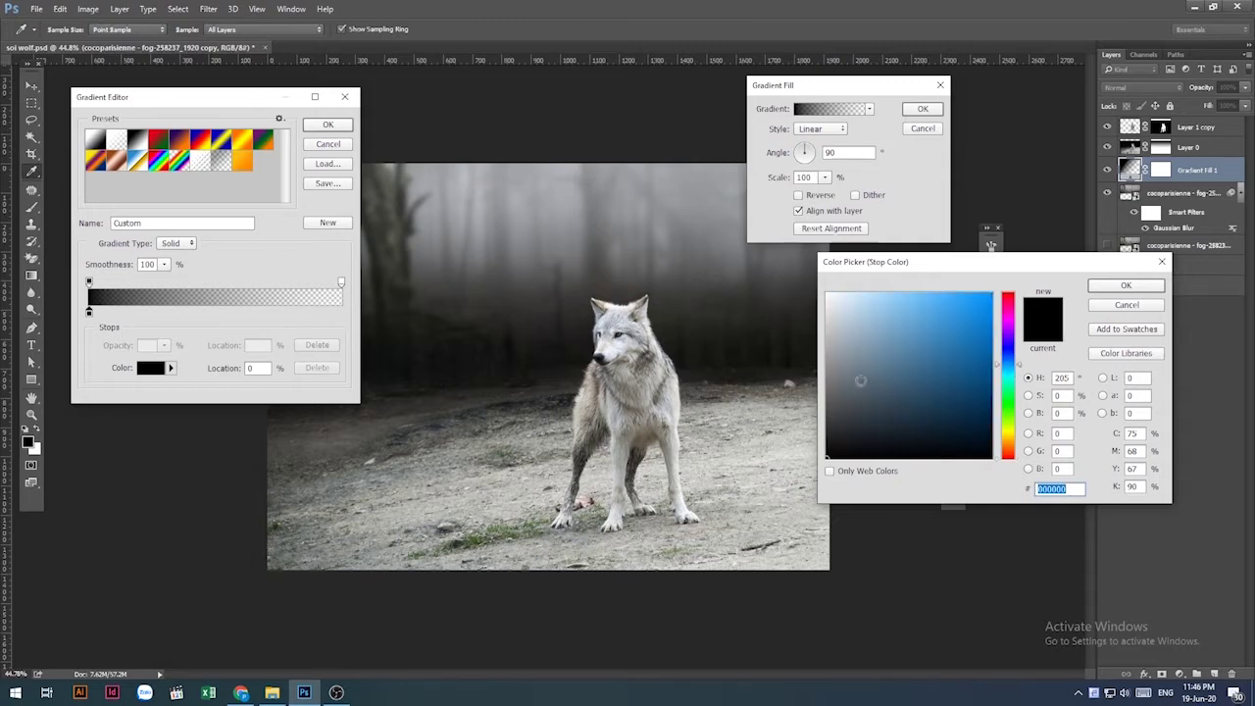
click(865, 370)
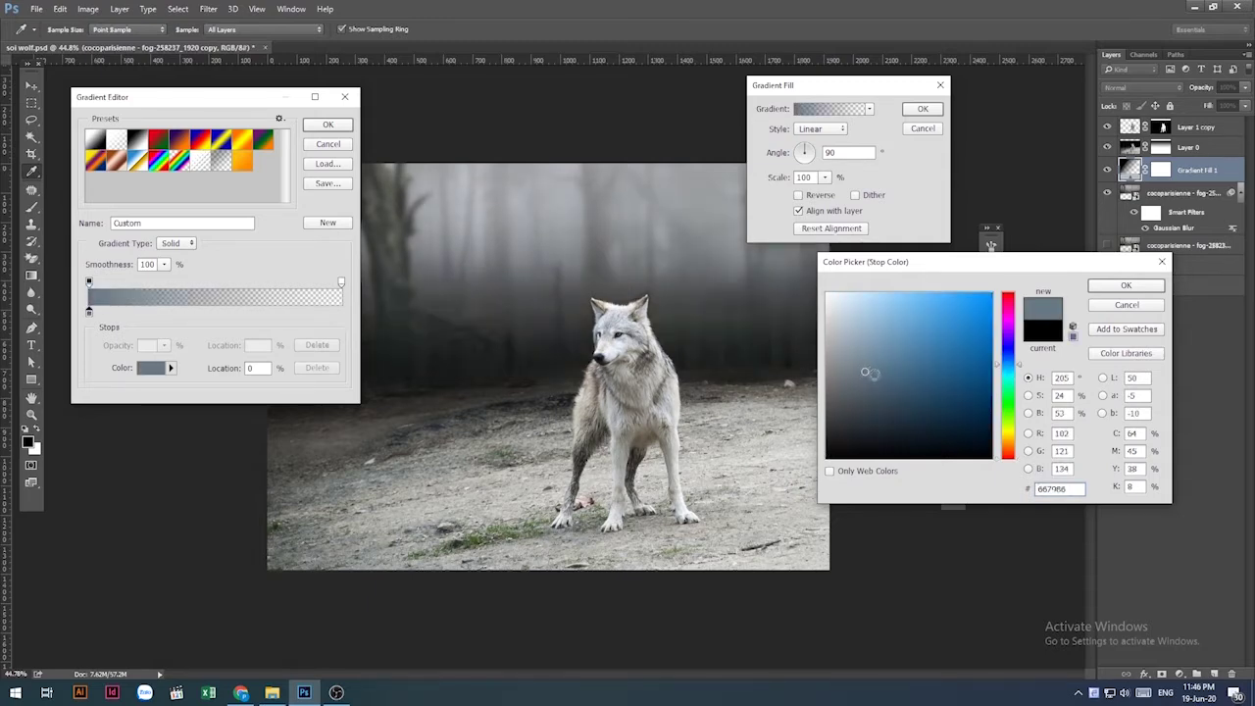
click(875, 385)
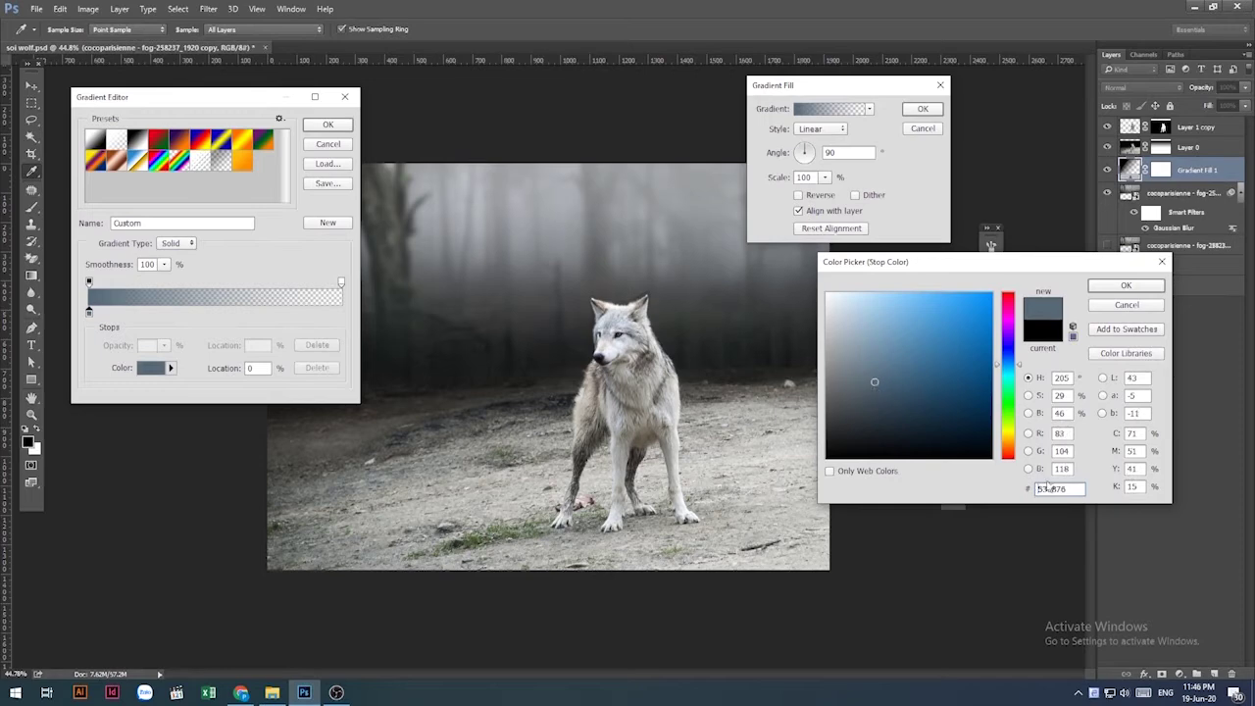
click(862, 381)
click(864, 381)
drag(864, 380, 871, 373)
click(1143, 286)
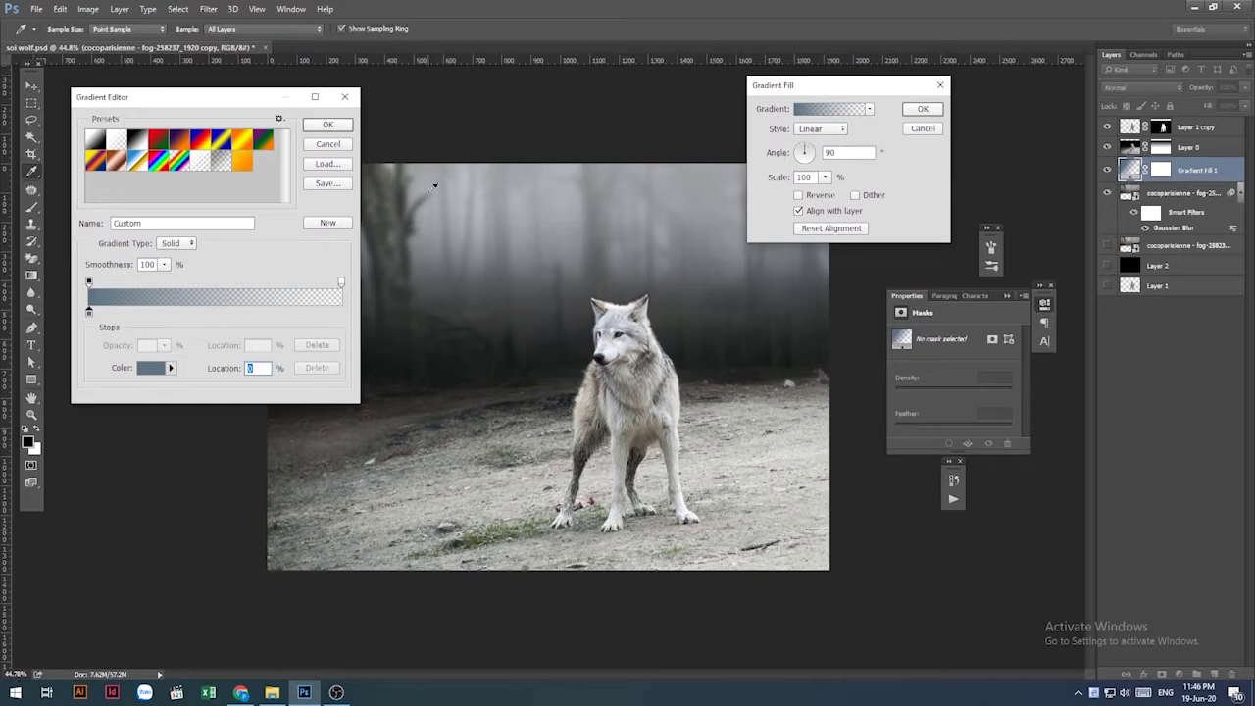
click(329, 126)
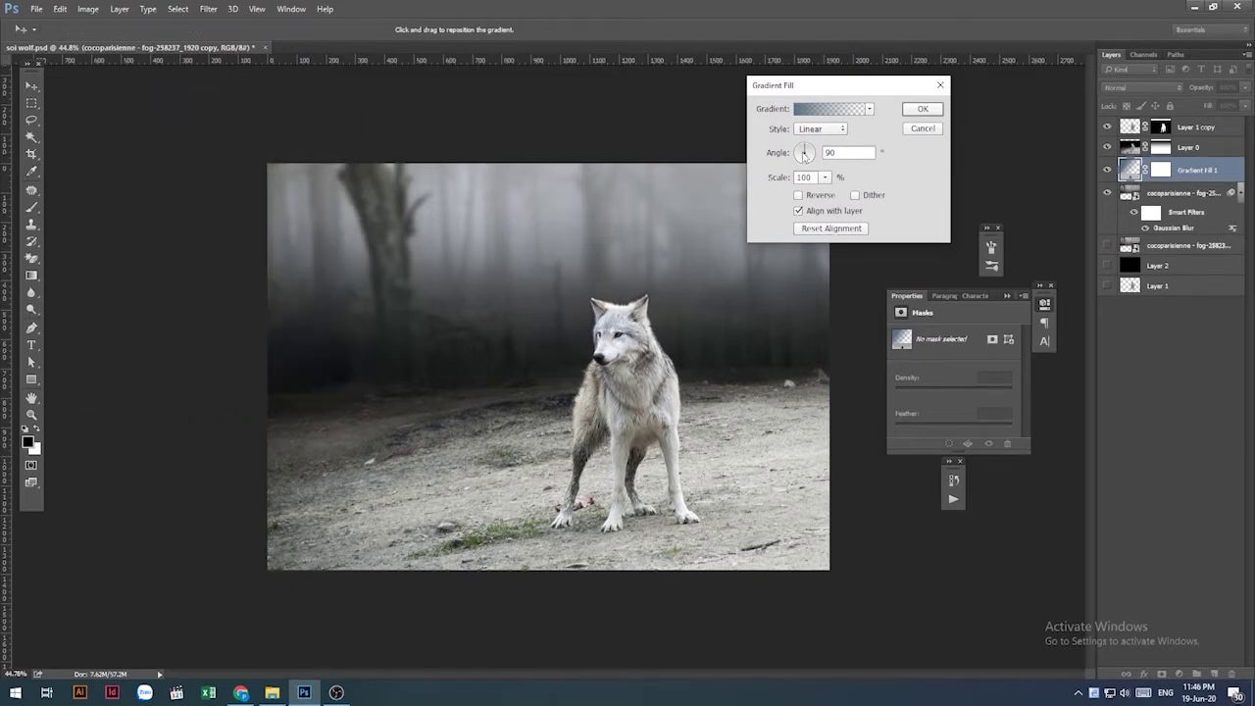
Set the gradient angle to 90° and clip the fill to the blurred fog layer.
mouse_move(805, 154)
mouse_down()
mouse_move(820, 162)
mouse_move(804, 177)
mouse_up()
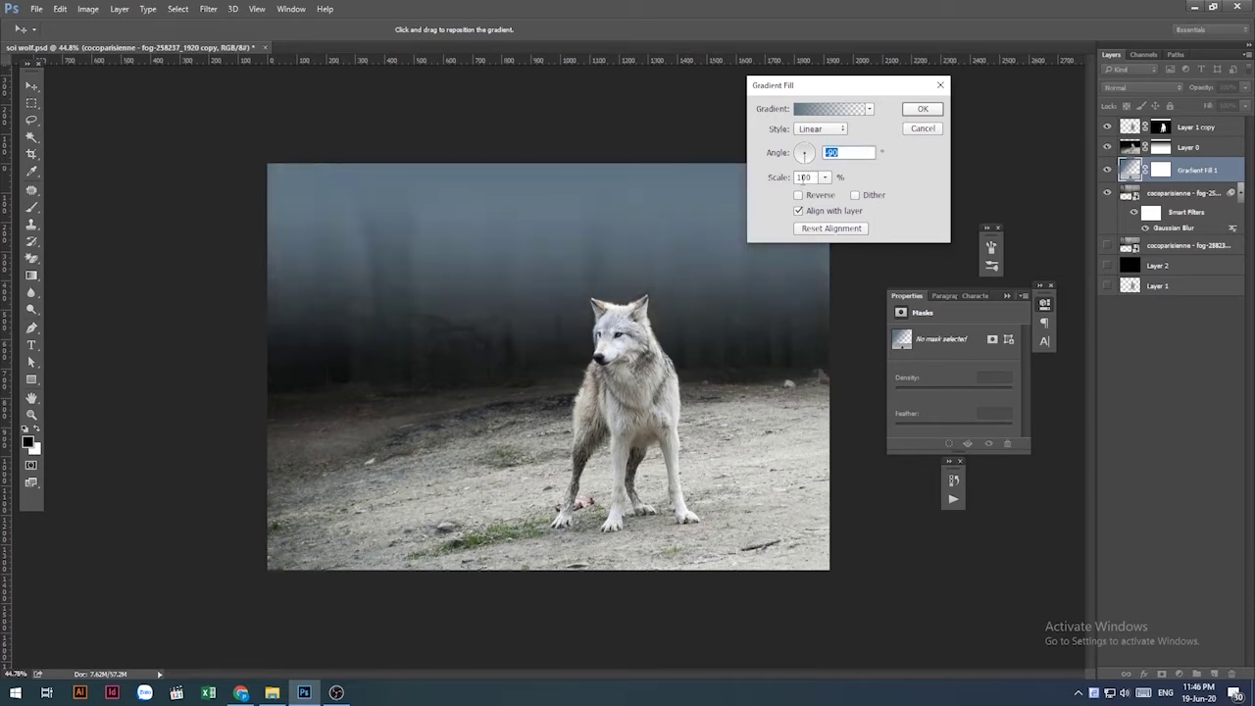
click(921, 109)
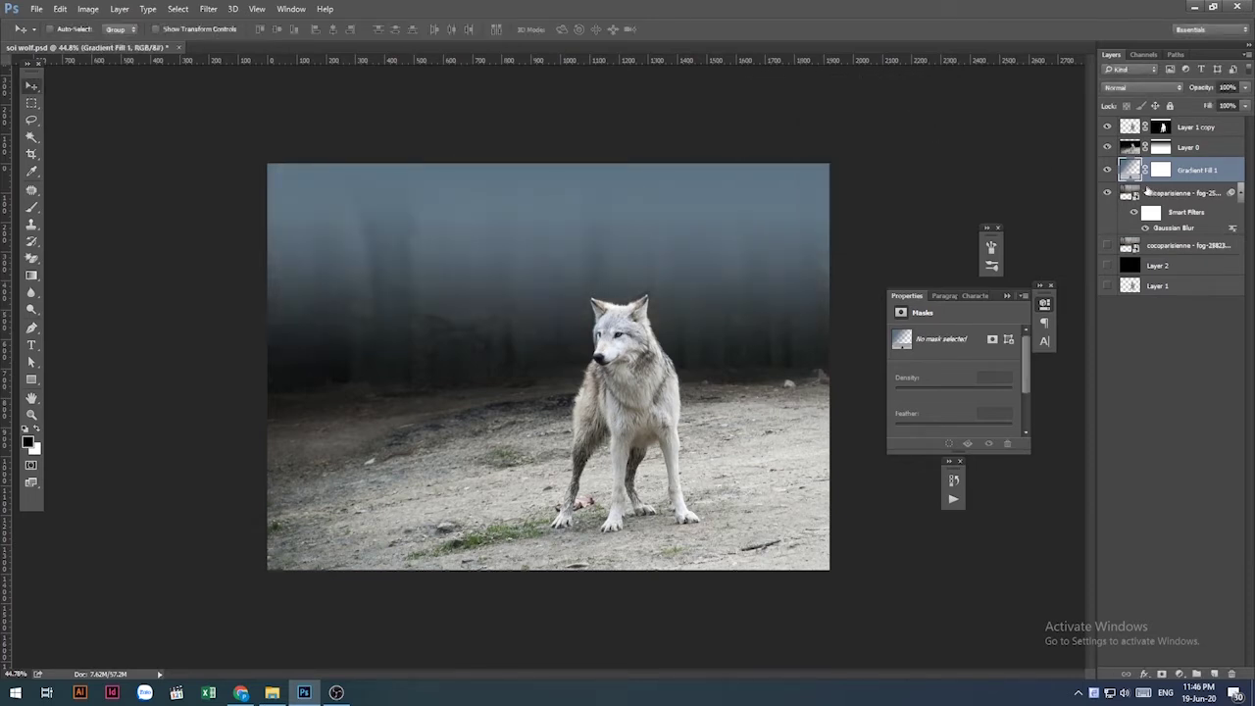
drag(1135, 183, 1131, 98)
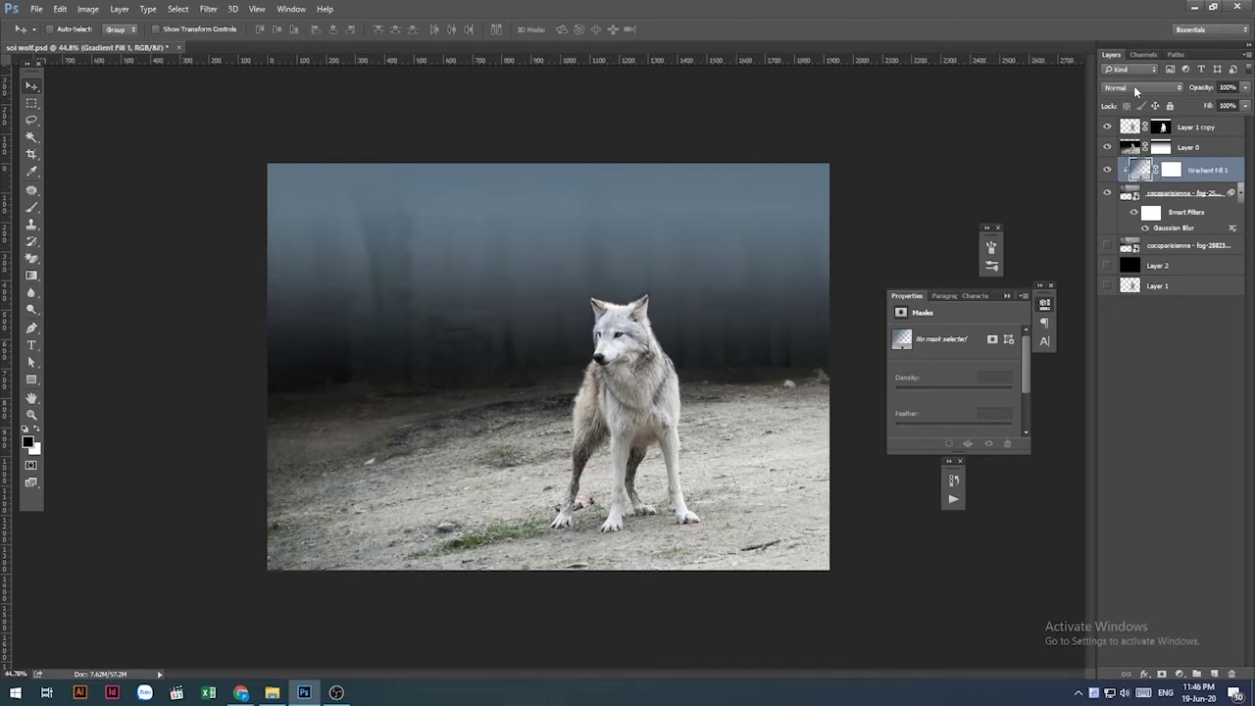
Change Gradient Fill 1's blend mode from Normal to Multiply to darken the forest.
click(1134, 87)
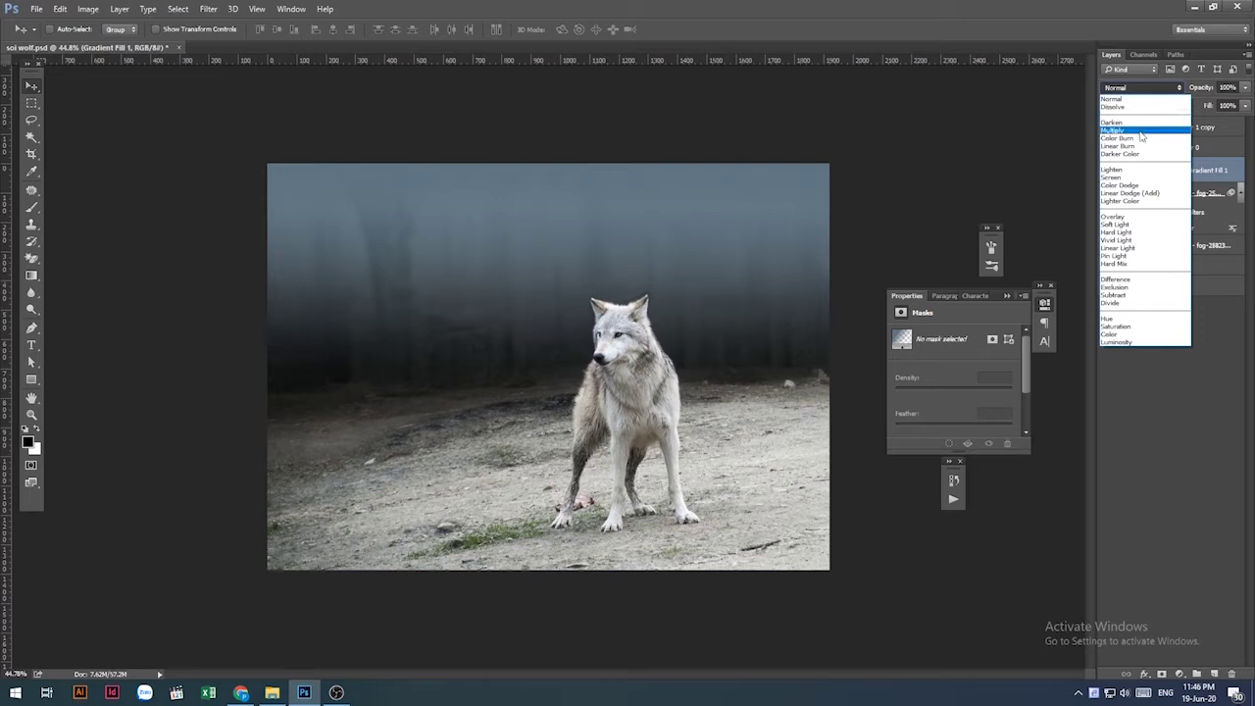
click(1137, 125)
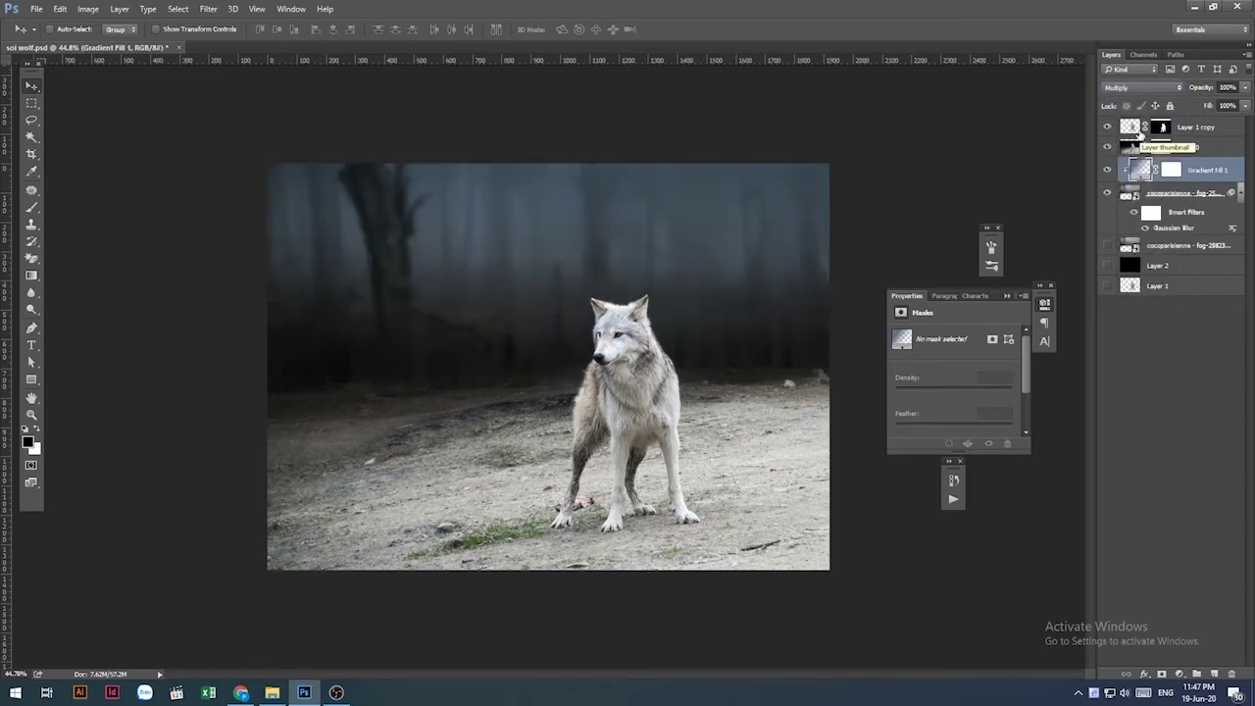
click(1143, 228)
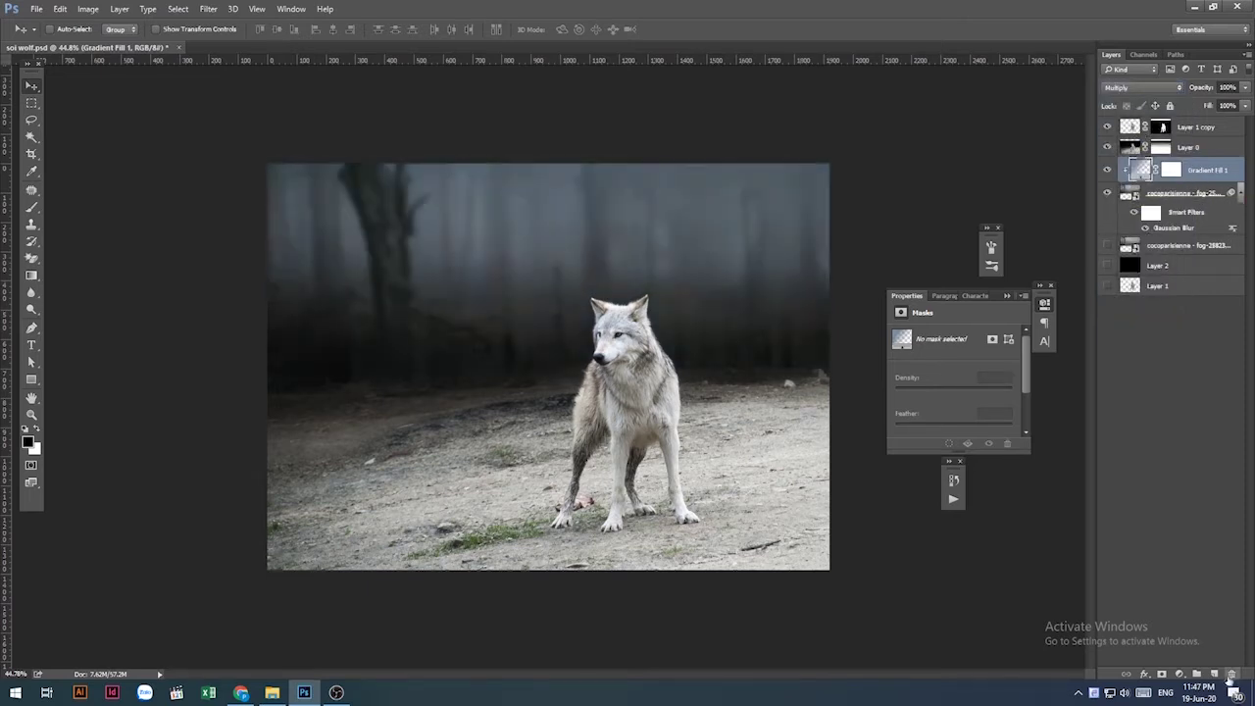
Add a second gradient fill layer and remove its end colour stop.
click(1180, 675)
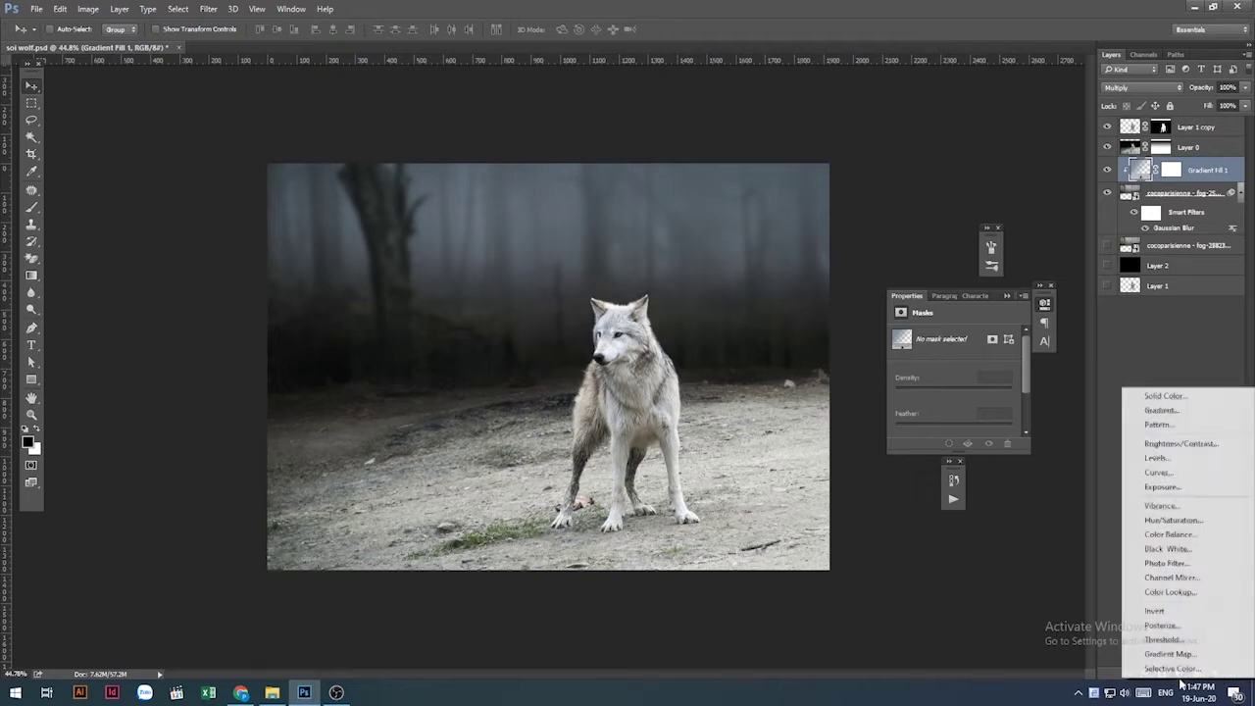
click(1171, 411)
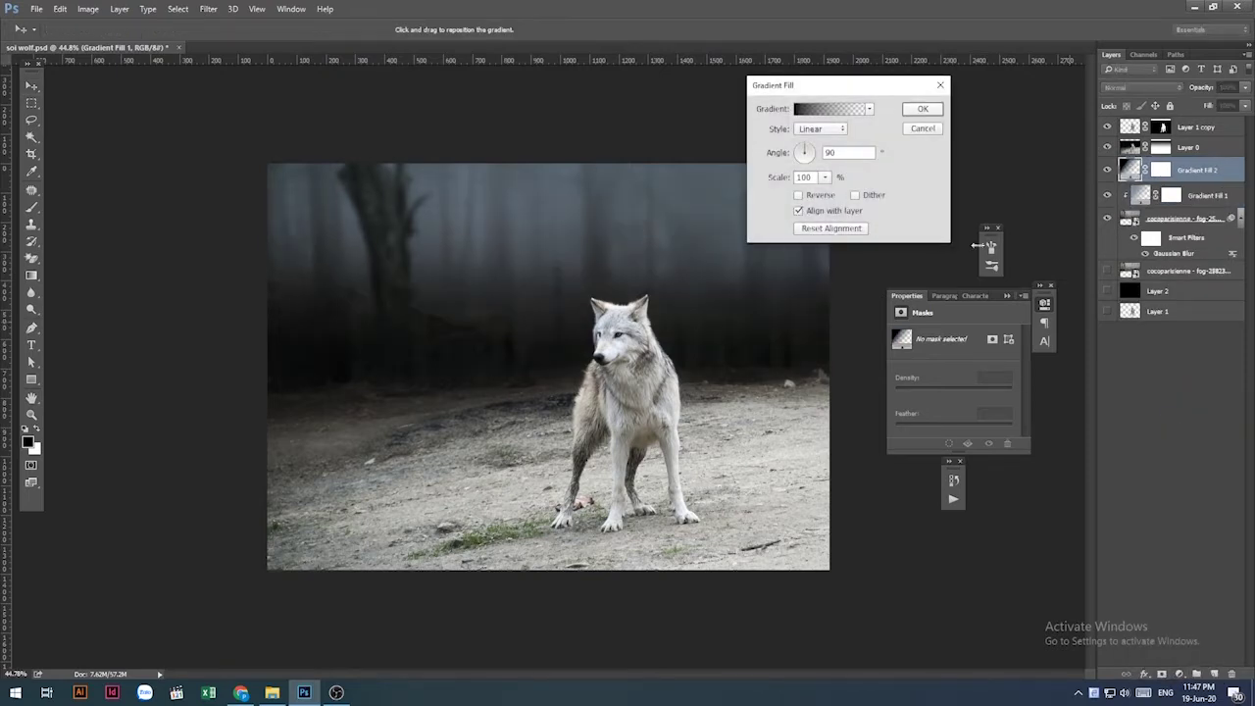
click(817, 109)
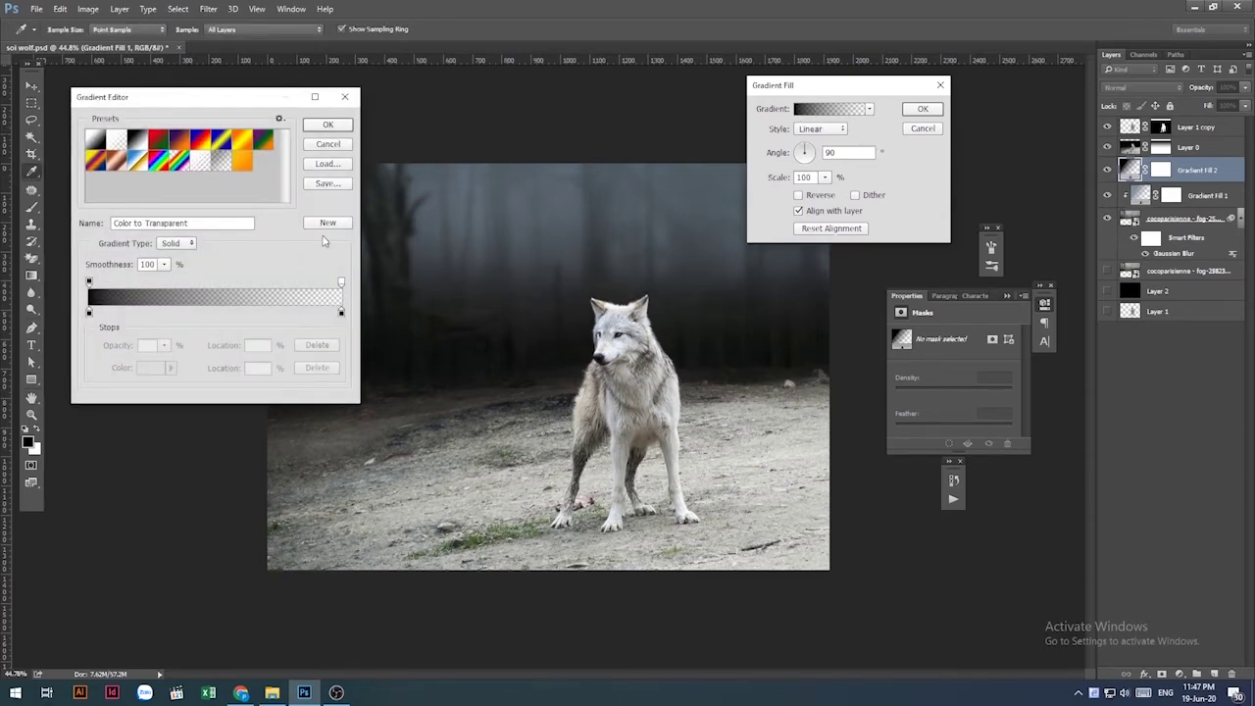
click(341, 314)
click(317, 368)
click(88, 311)
click(149, 368)
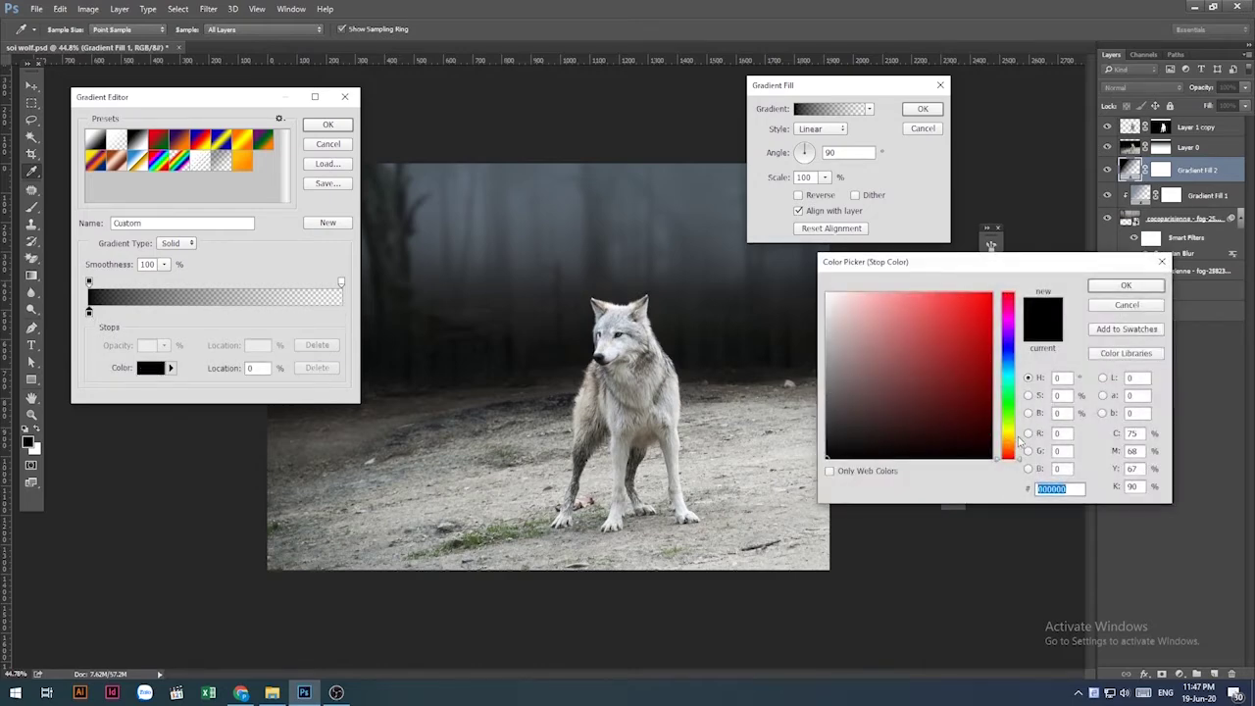
Set the starting stop colour to warm brownish-grey 8e806b.
drag(1010, 440, 1010, 434)
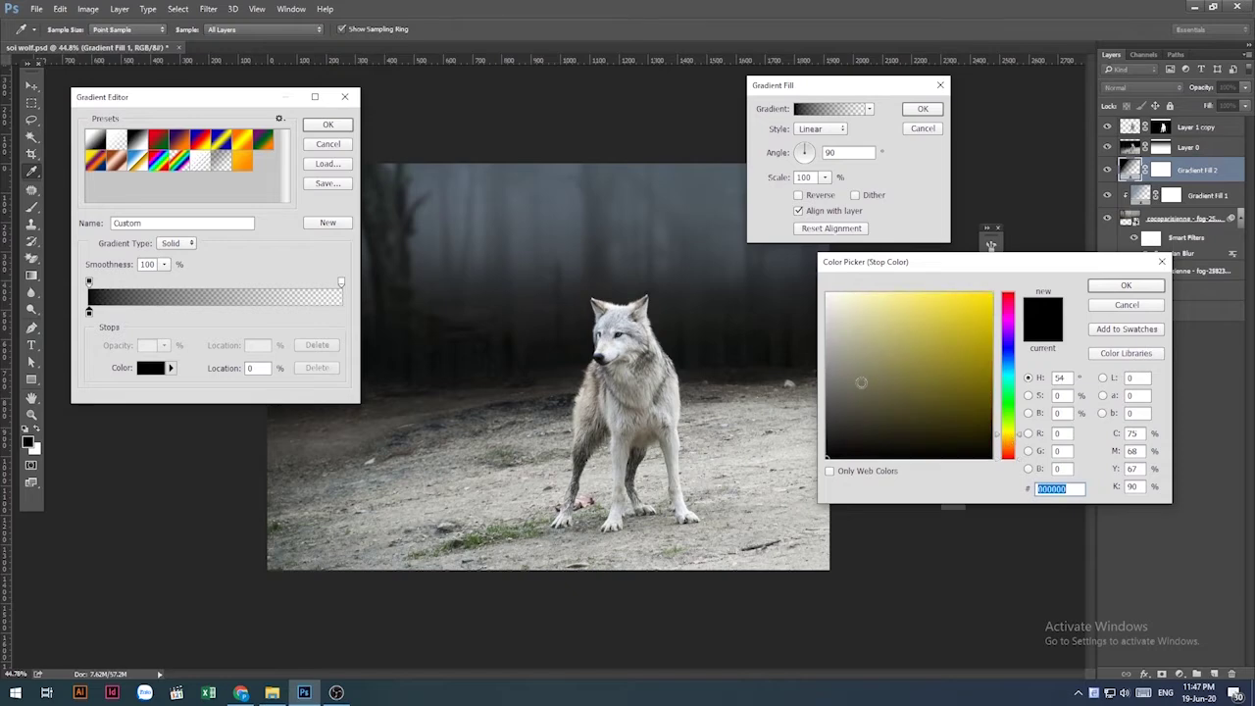
click(863, 383)
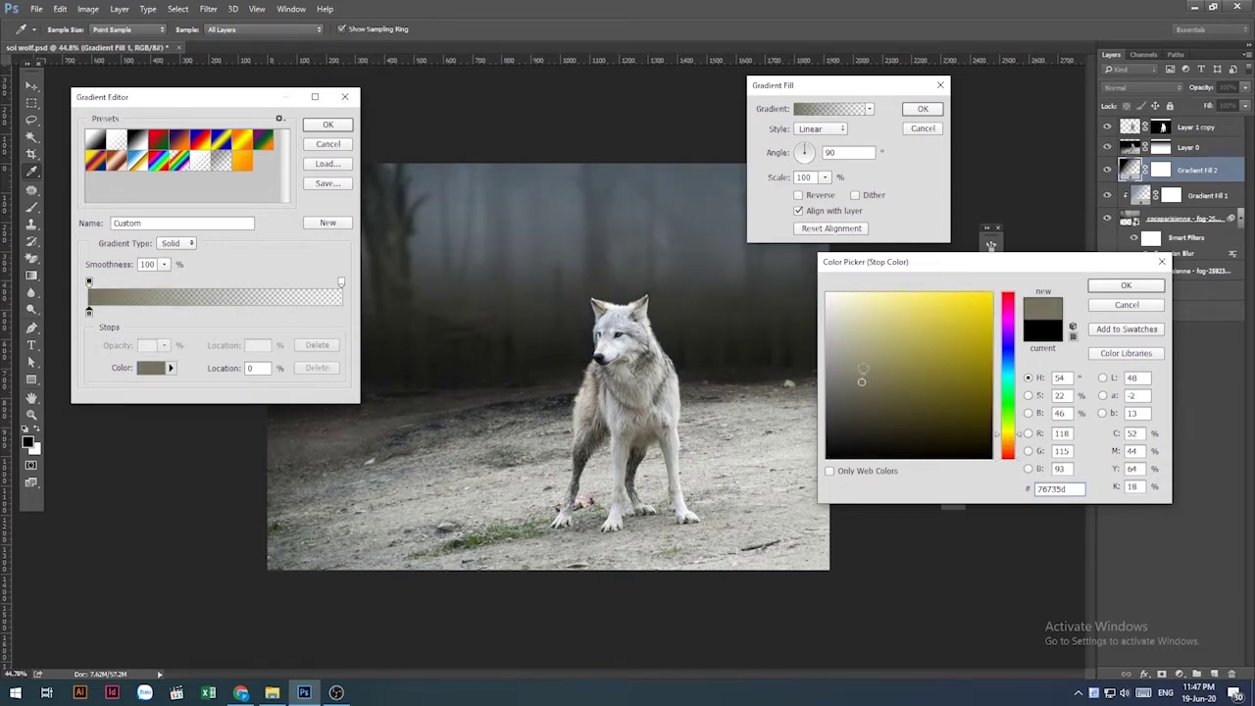
click(1010, 441)
drag(862, 384, 853, 372)
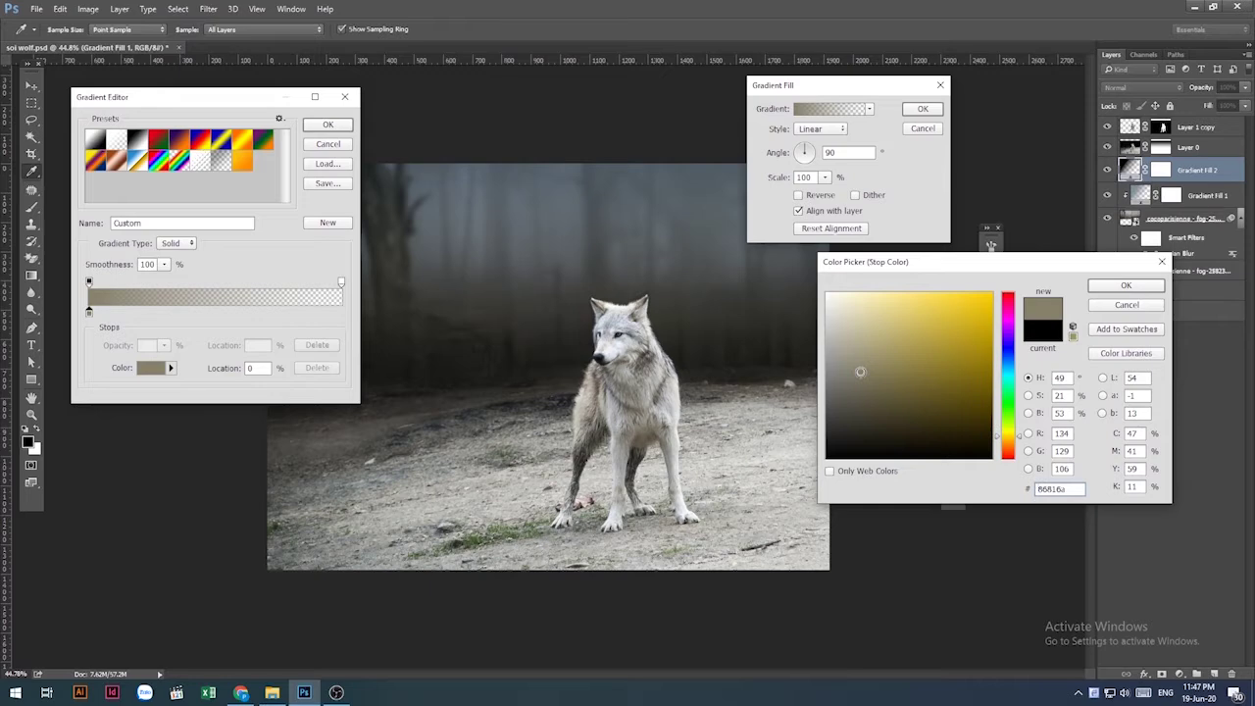
drag(860, 373, 868, 381)
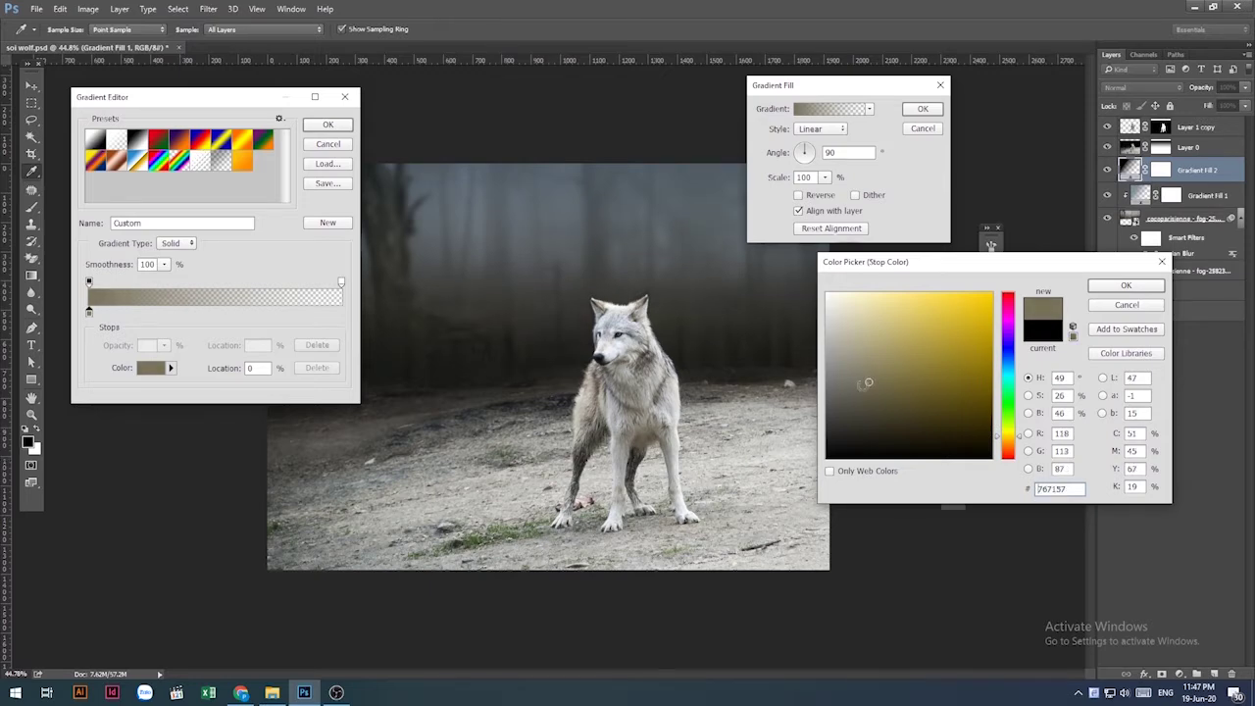
drag(884, 380, 866, 366)
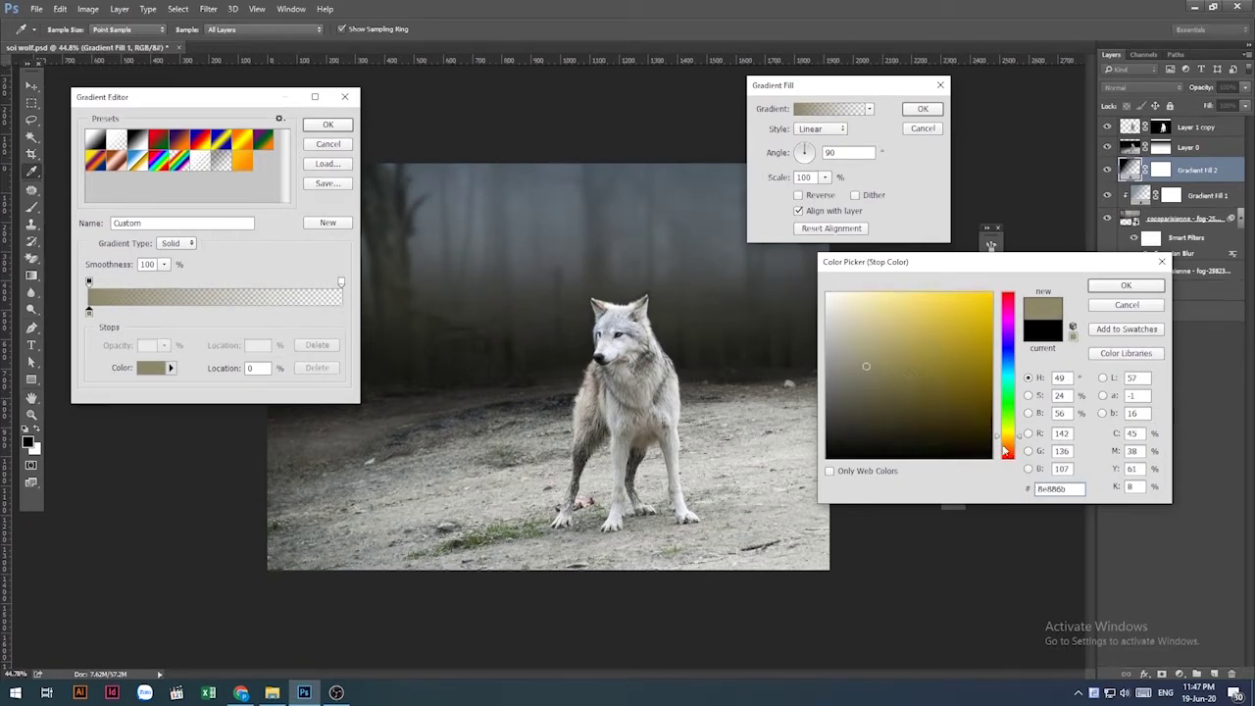
click(1010, 443)
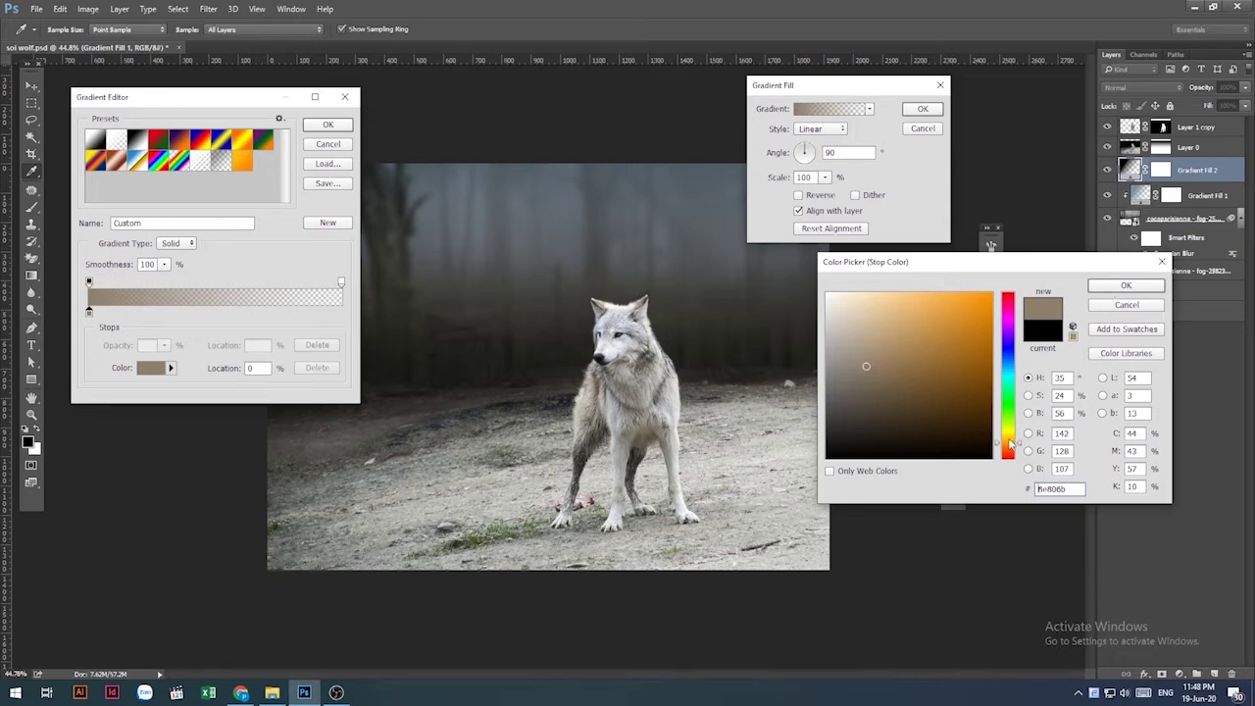
click(1125, 285)
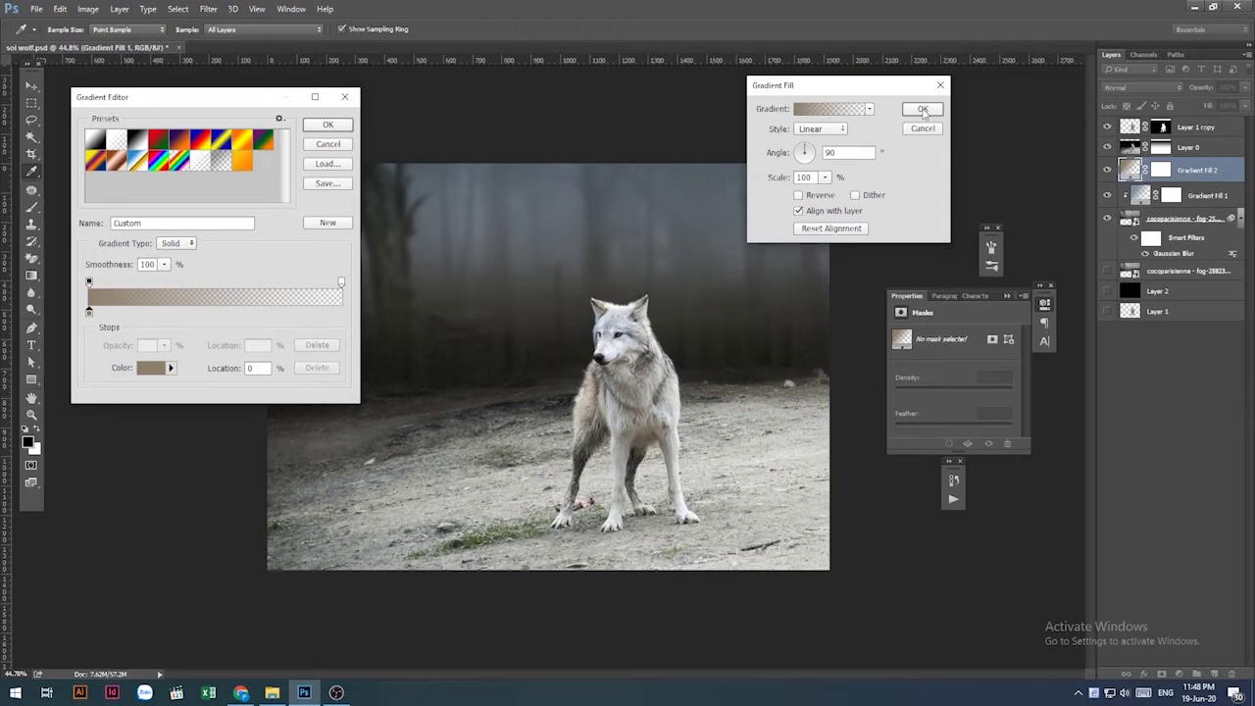
Apply the brown-to-transparent Gradient Fill 2 and move it above Layer 0.
click(328, 127)
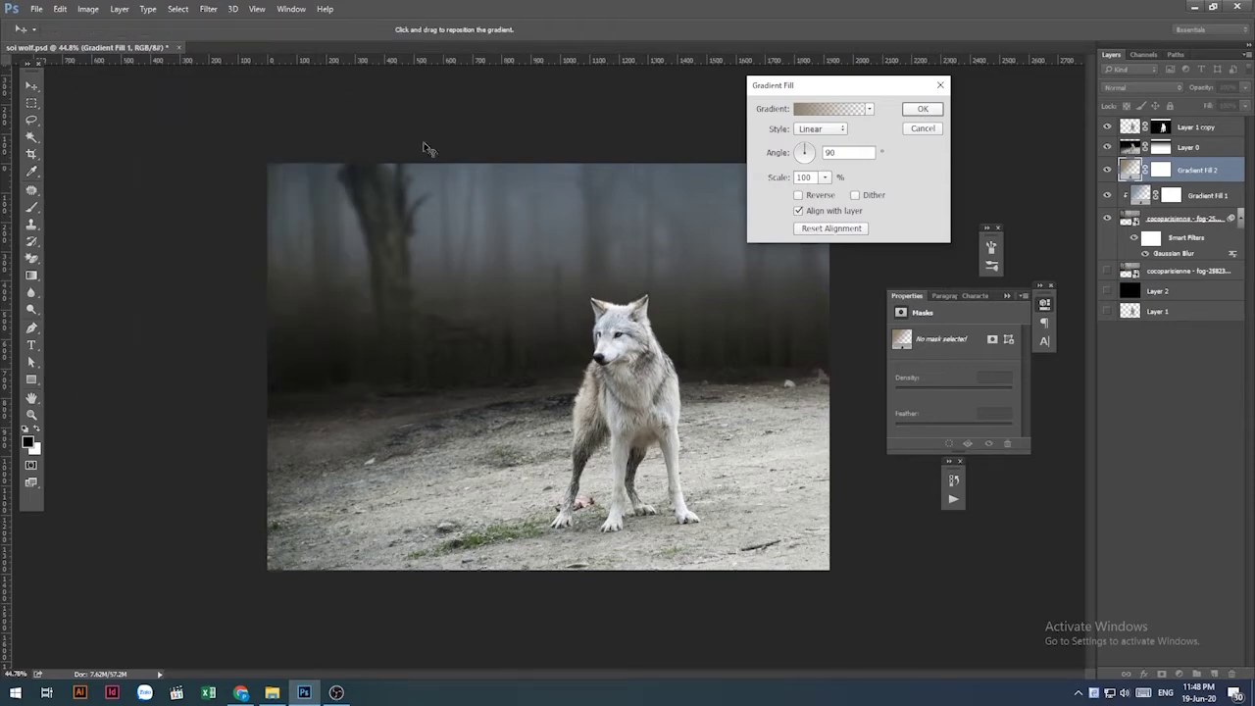
click(921, 109)
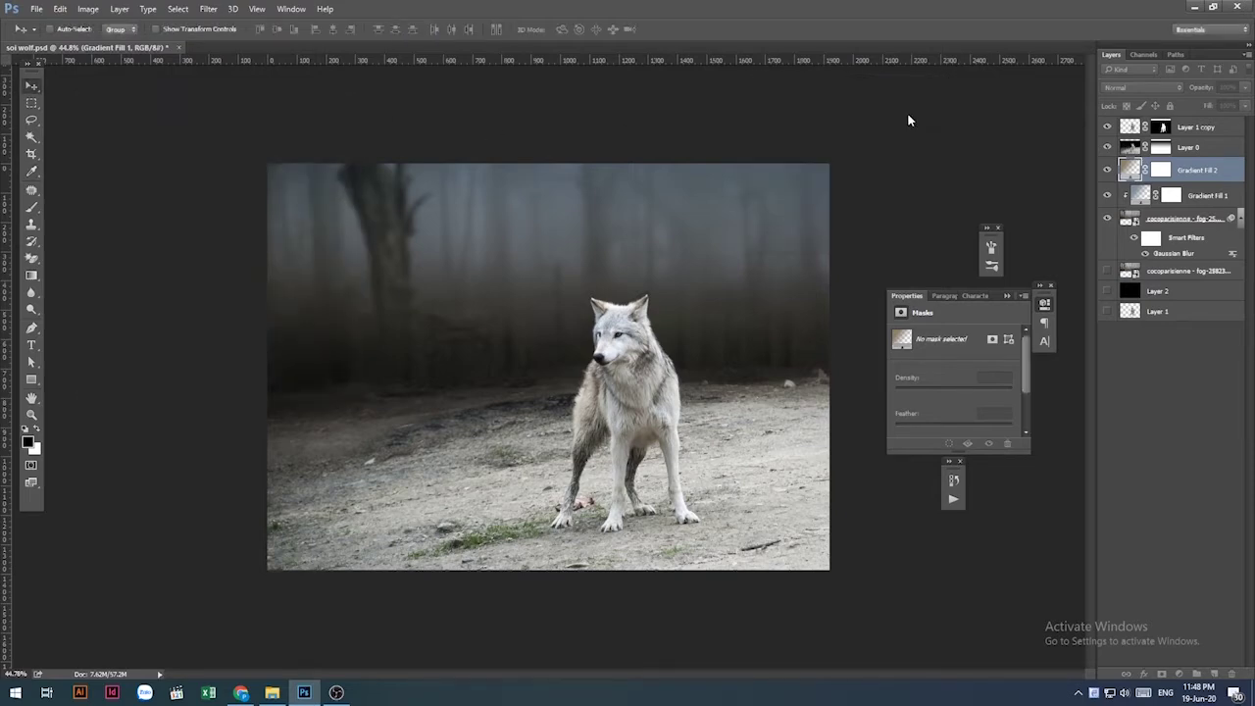
drag(1205, 169, 1204, 144)
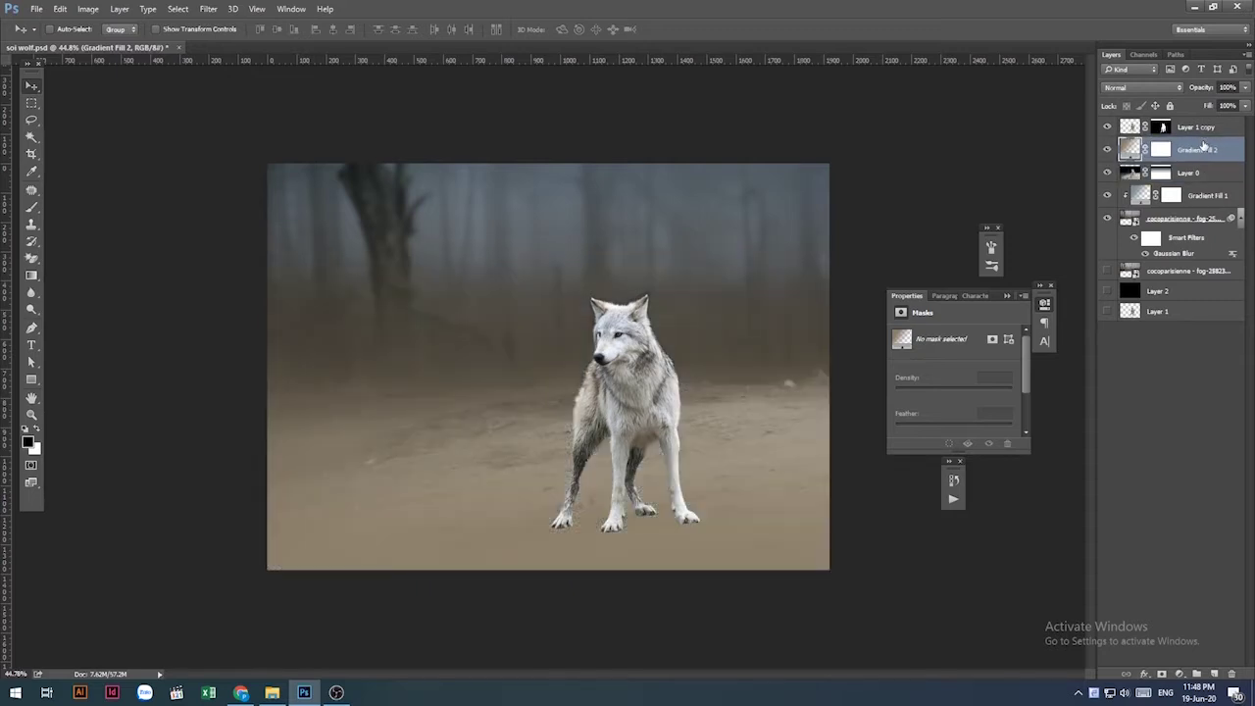
Move Gradient Fill 2 to the top of the stack and blend it as Soft Light.
drag(1204, 149, 1205, 131)
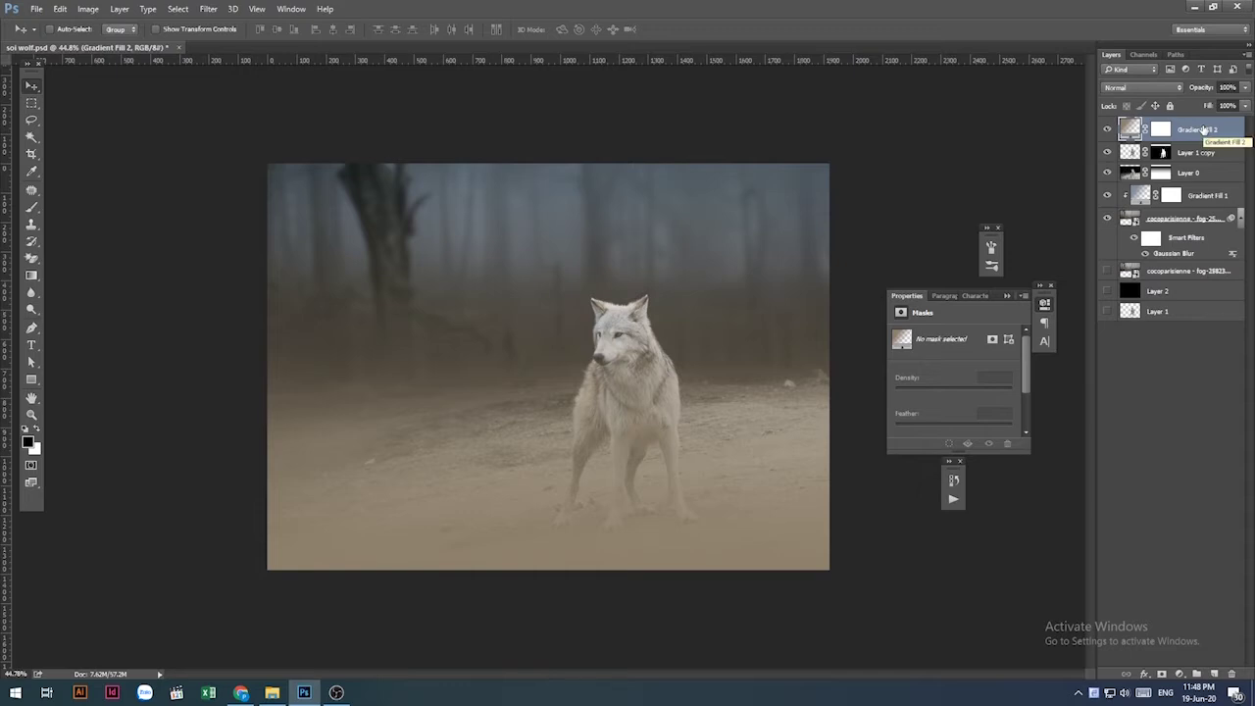
click(1139, 85)
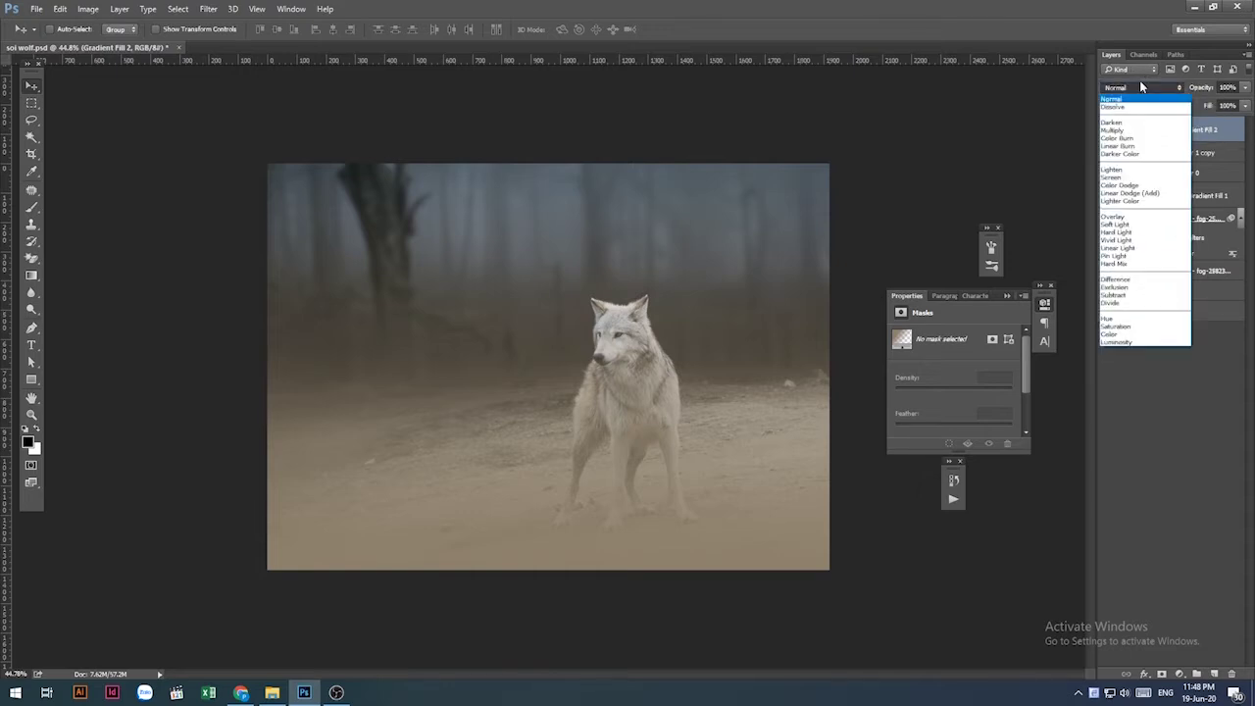
click(1148, 226)
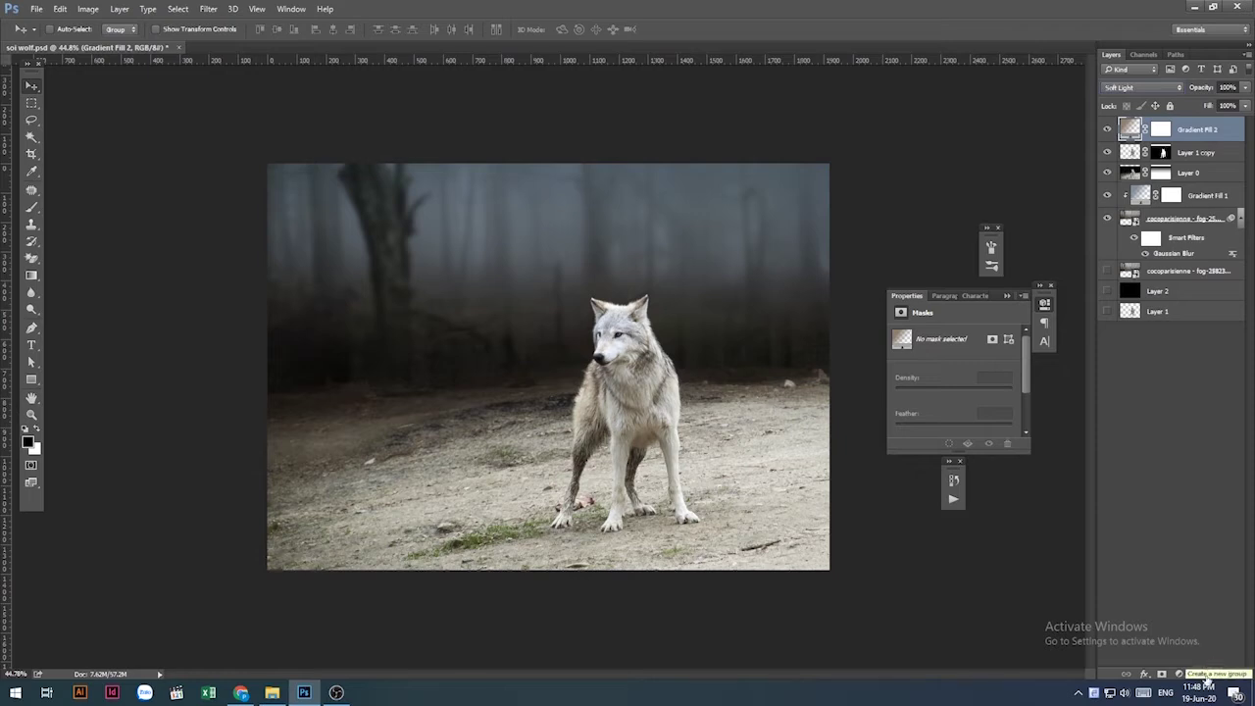
click(1182, 675)
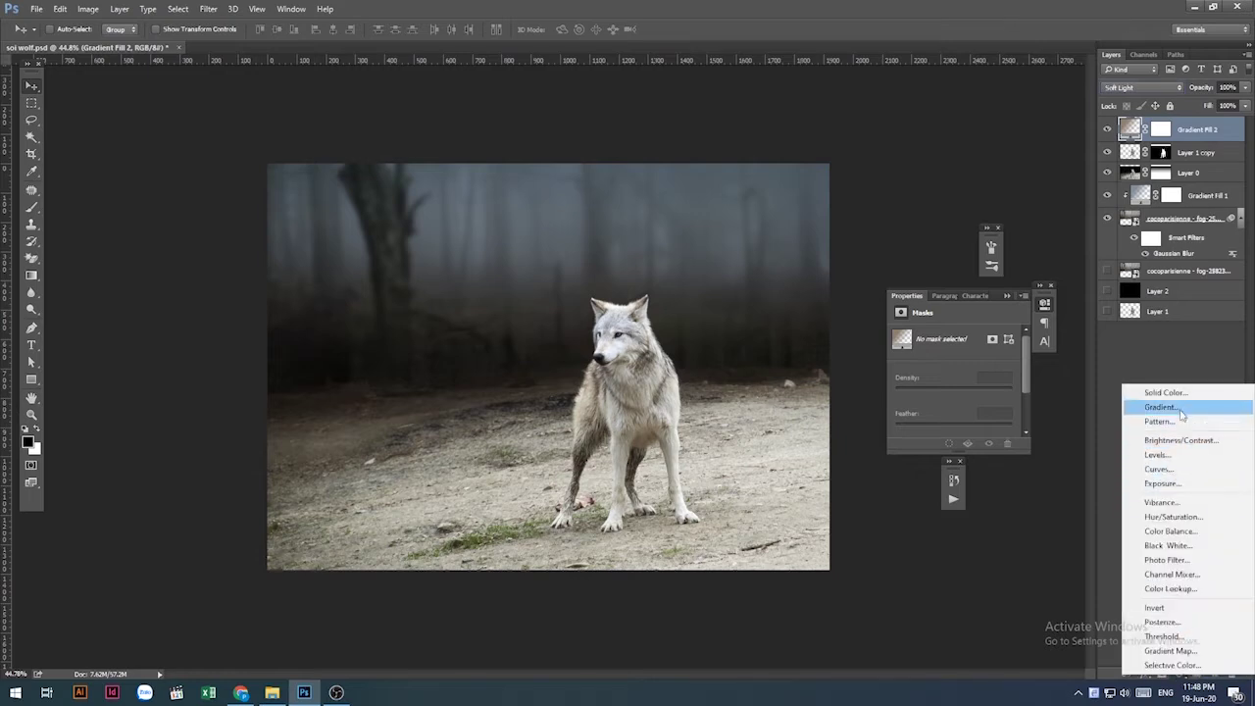
Add a third gradient fill layer with a black-to-transparent gradient.
click(1180, 407)
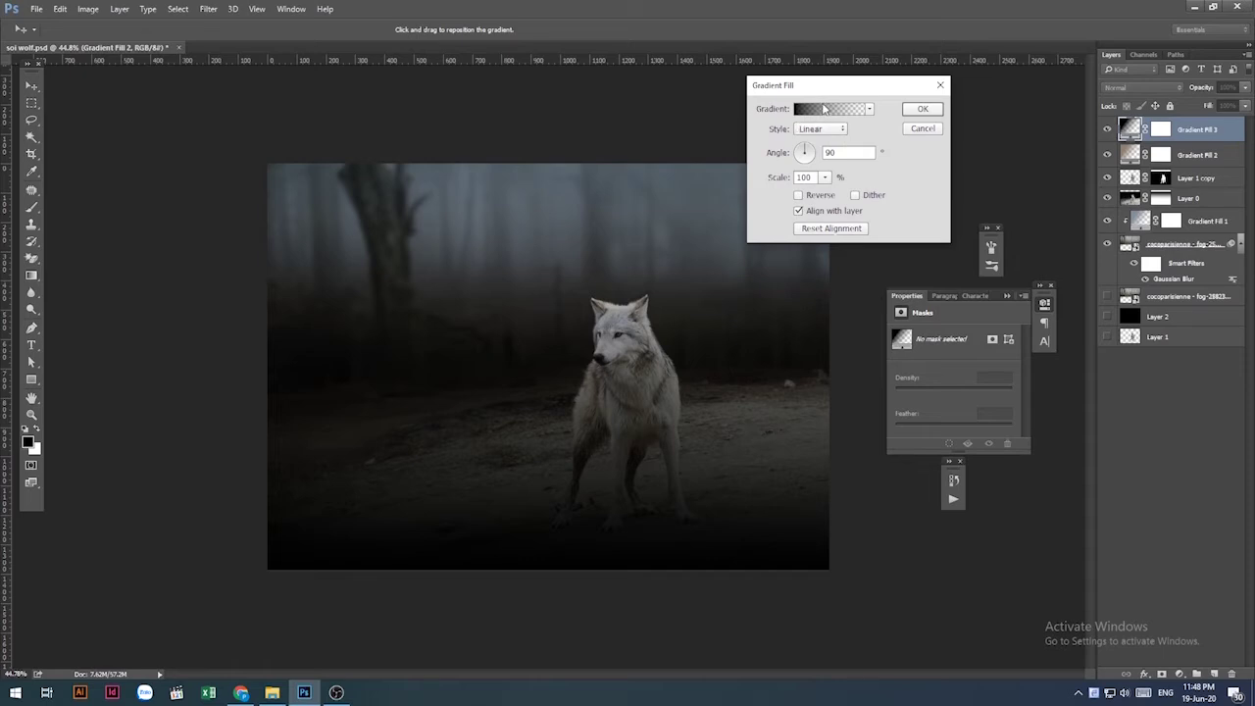
click(823, 109)
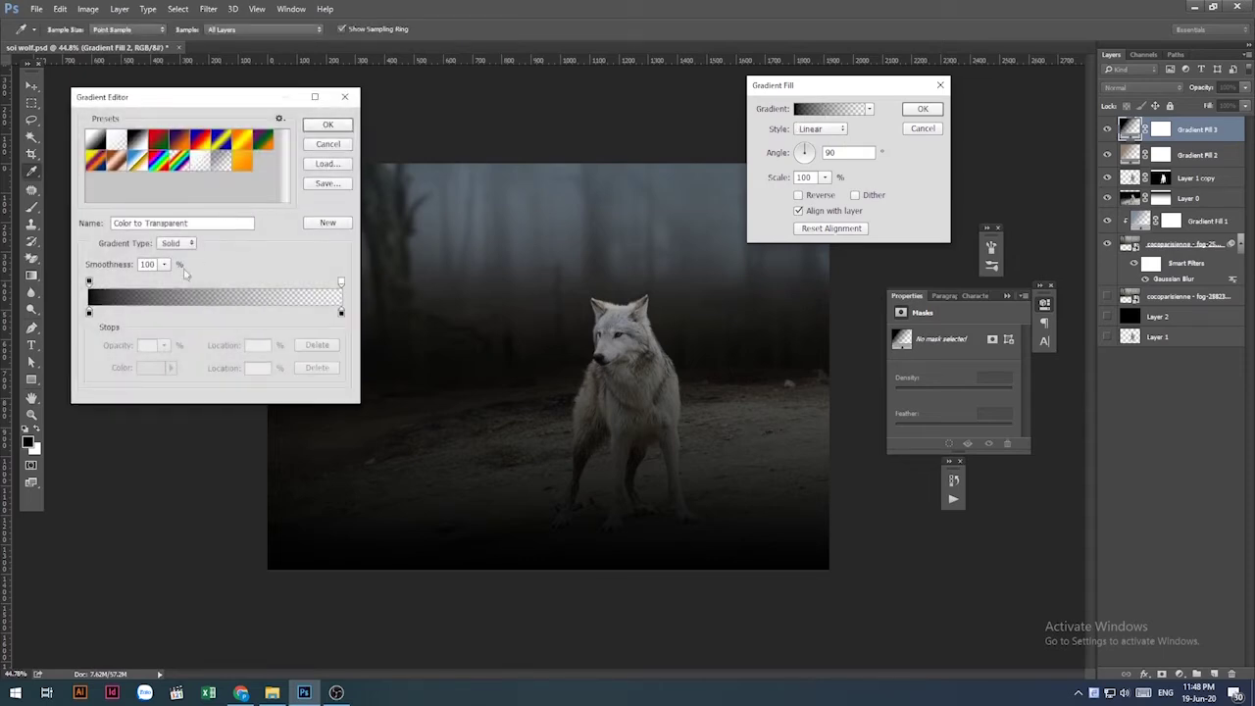
click(341, 314)
click(317, 370)
click(328, 129)
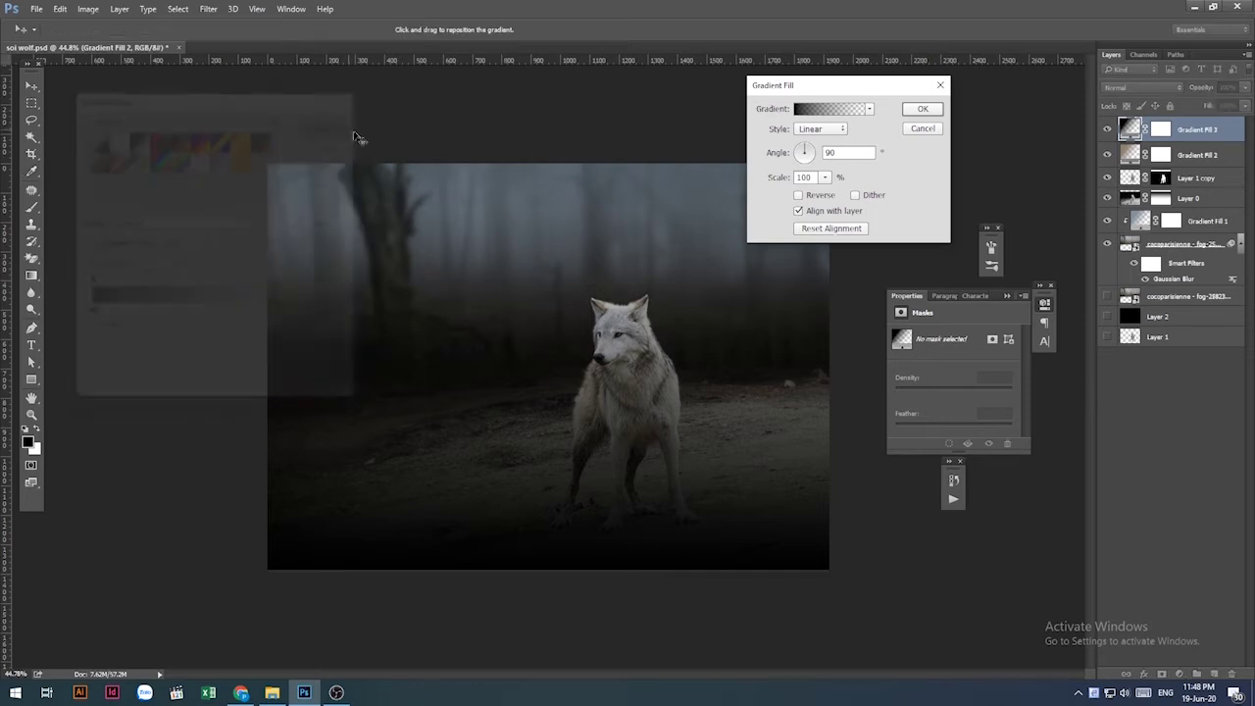
Make the gradient Radial, reversed, at 200% scale, and apply the vignette.
click(822, 129)
click(824, 150)
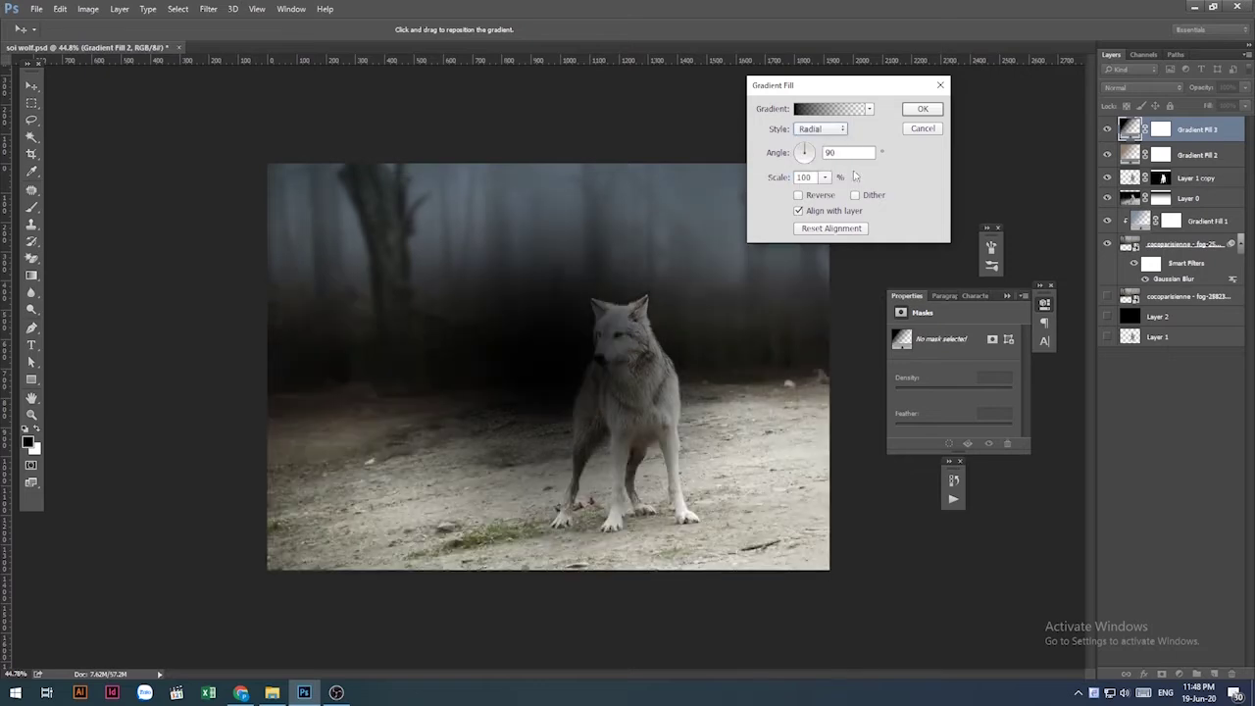
click(799, 195)
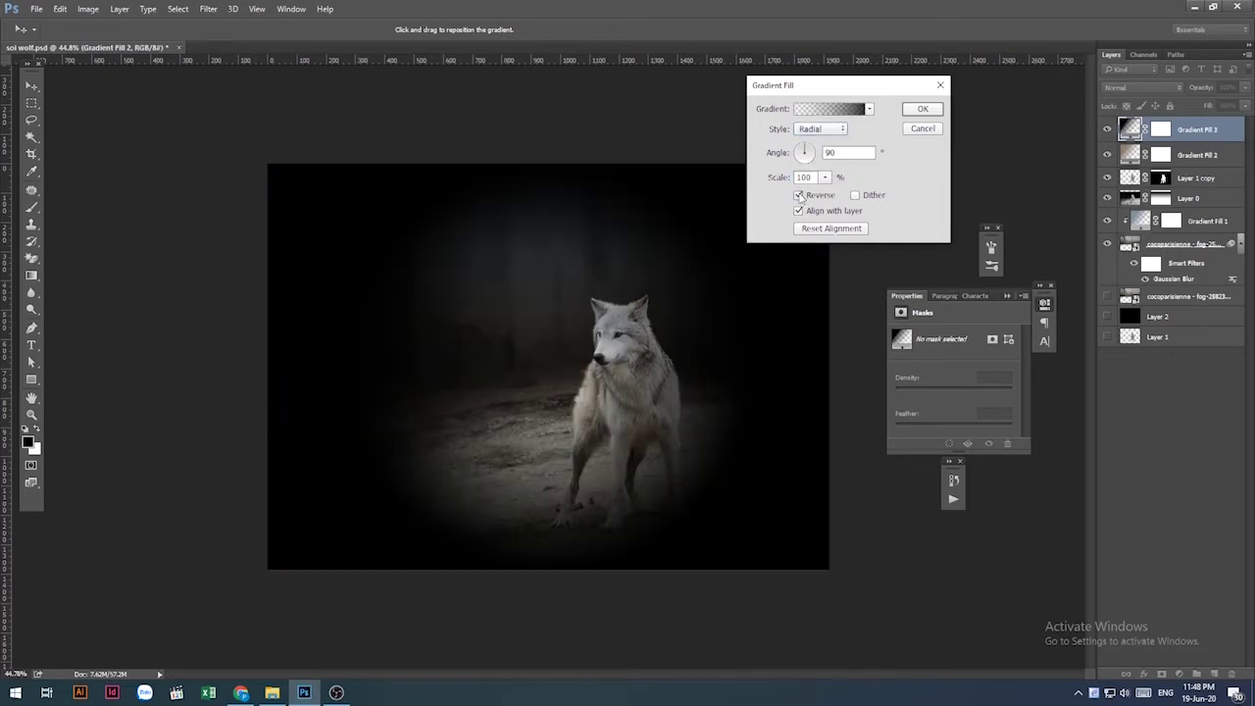
double_click(813, 176)
text(200)
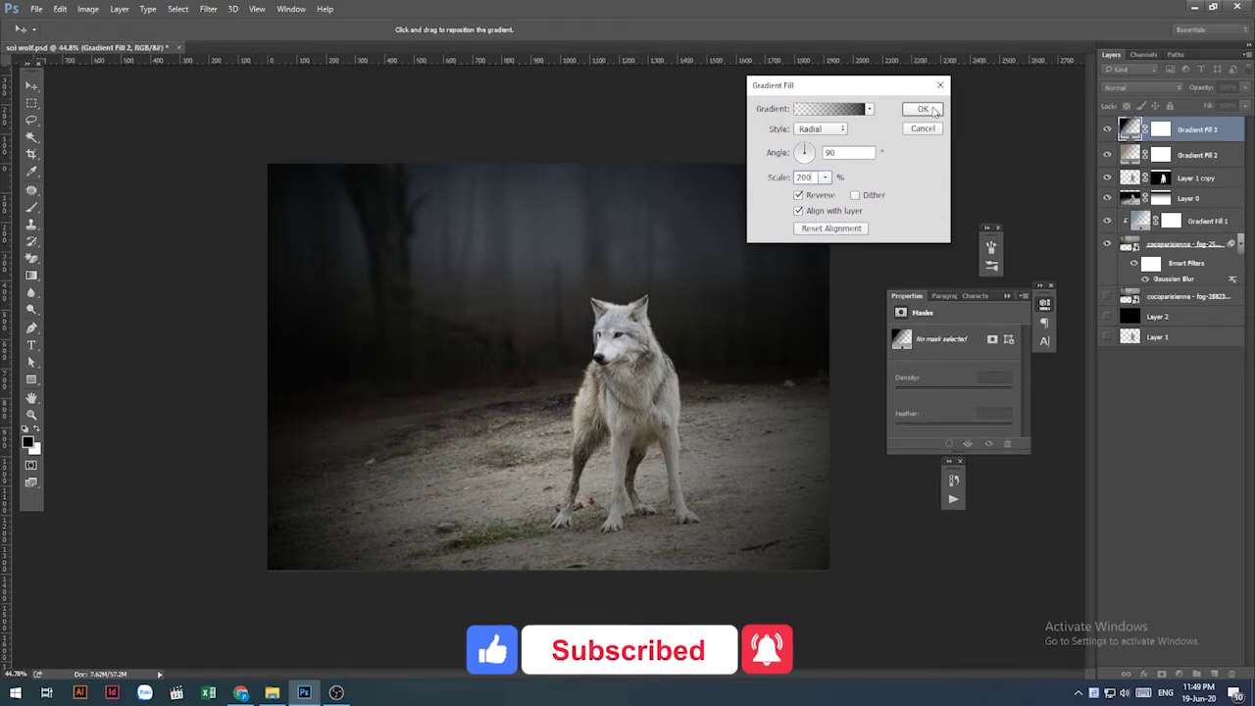
click(931, 110)
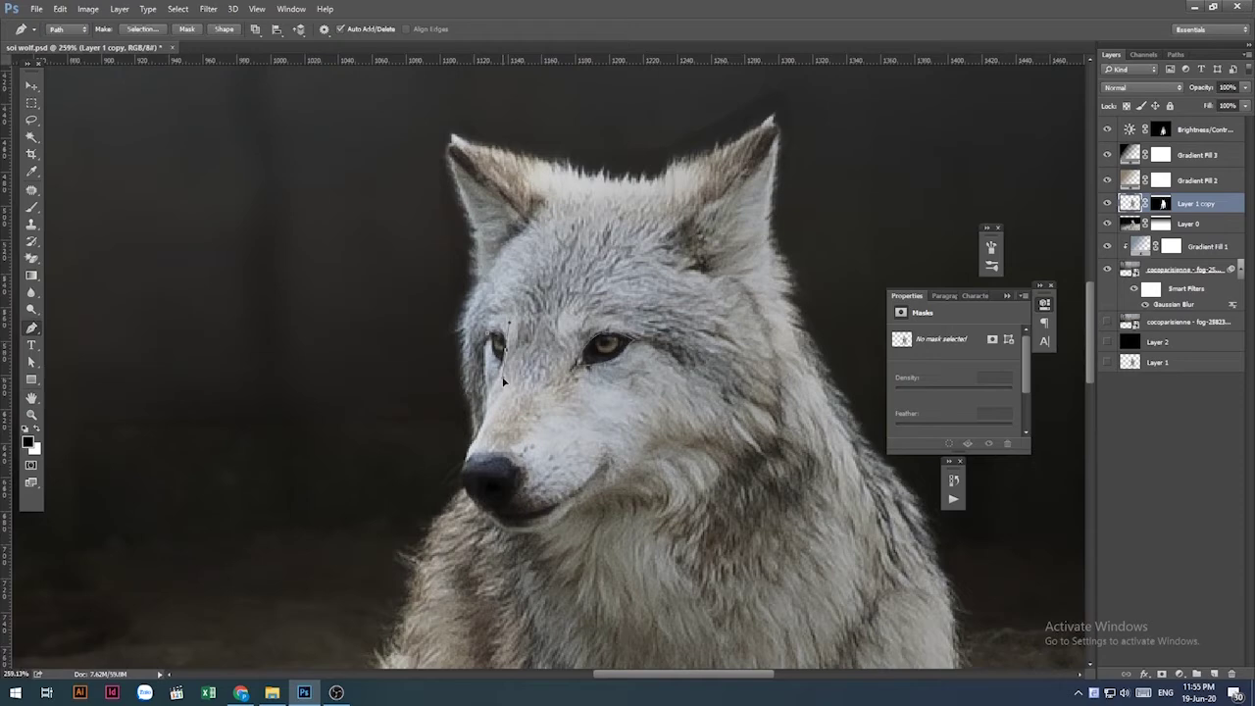
Turn the traced eye paths into a selection and add a new empty Layer 3.
click(502, 368)
key(ctrl+z)
key(ctrl+Return)
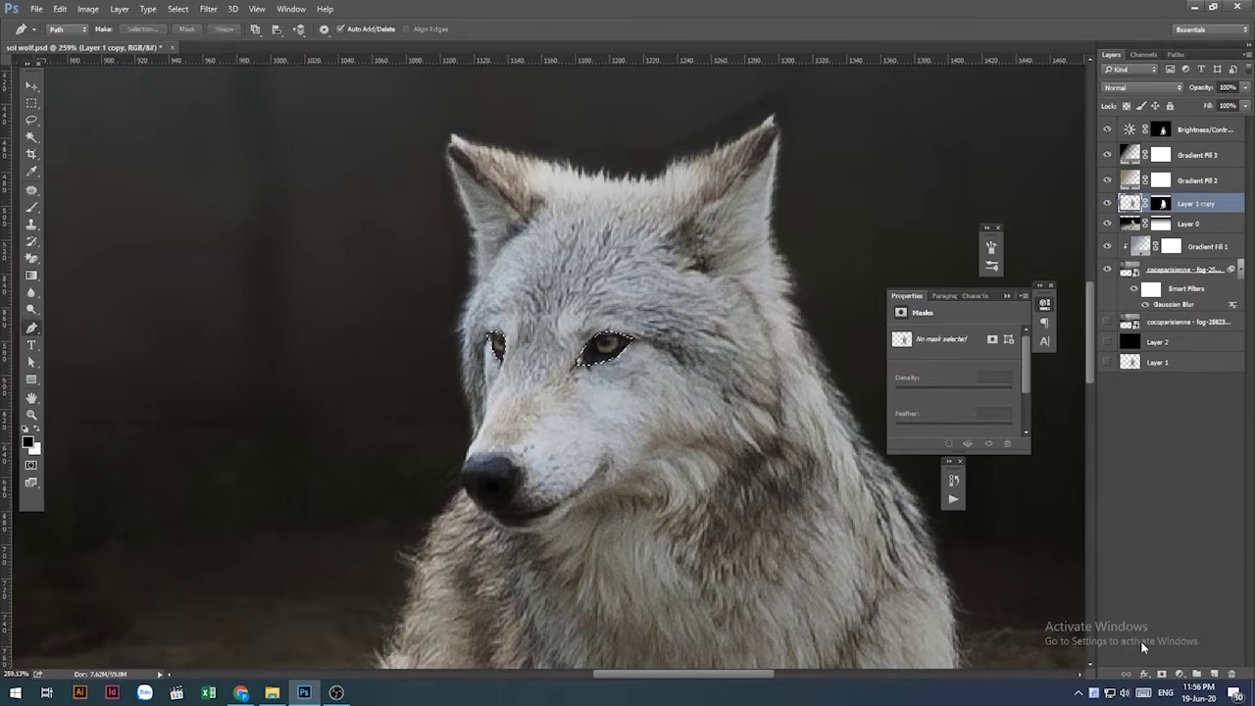
click(1213, 675)
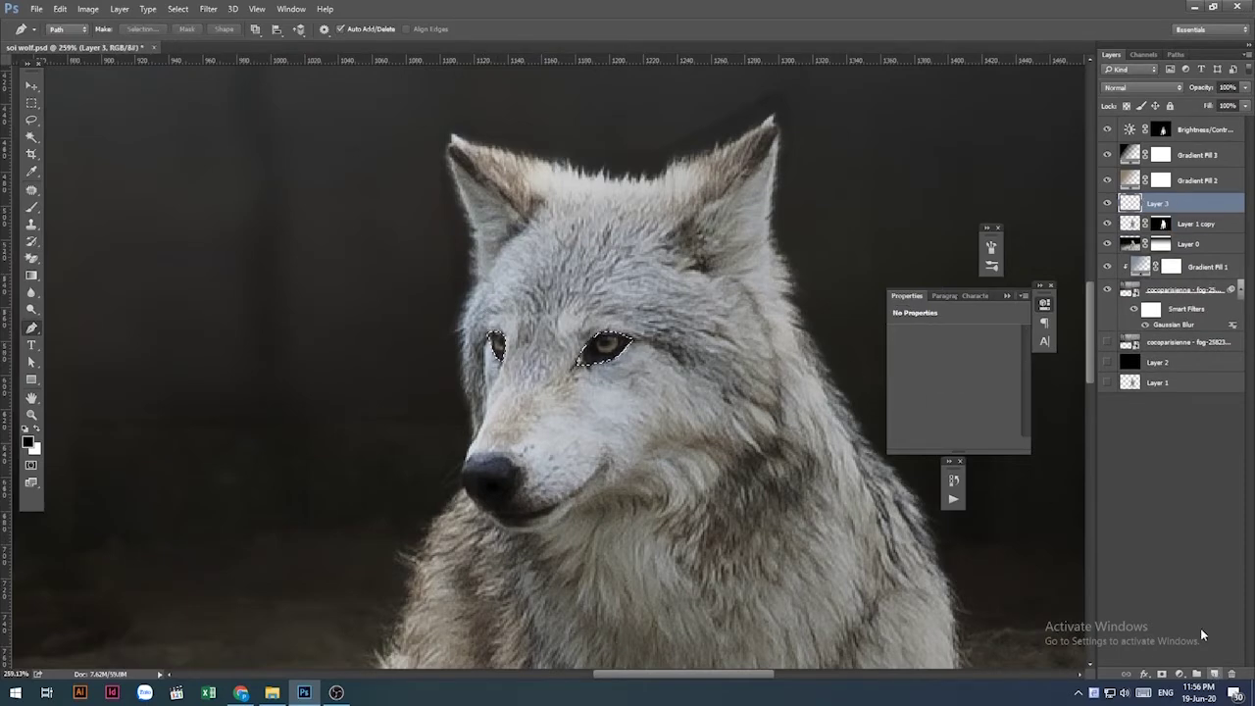
Fill both eye selections with cyan #00deff on Layer 3, then deselect.
click(29, 443)
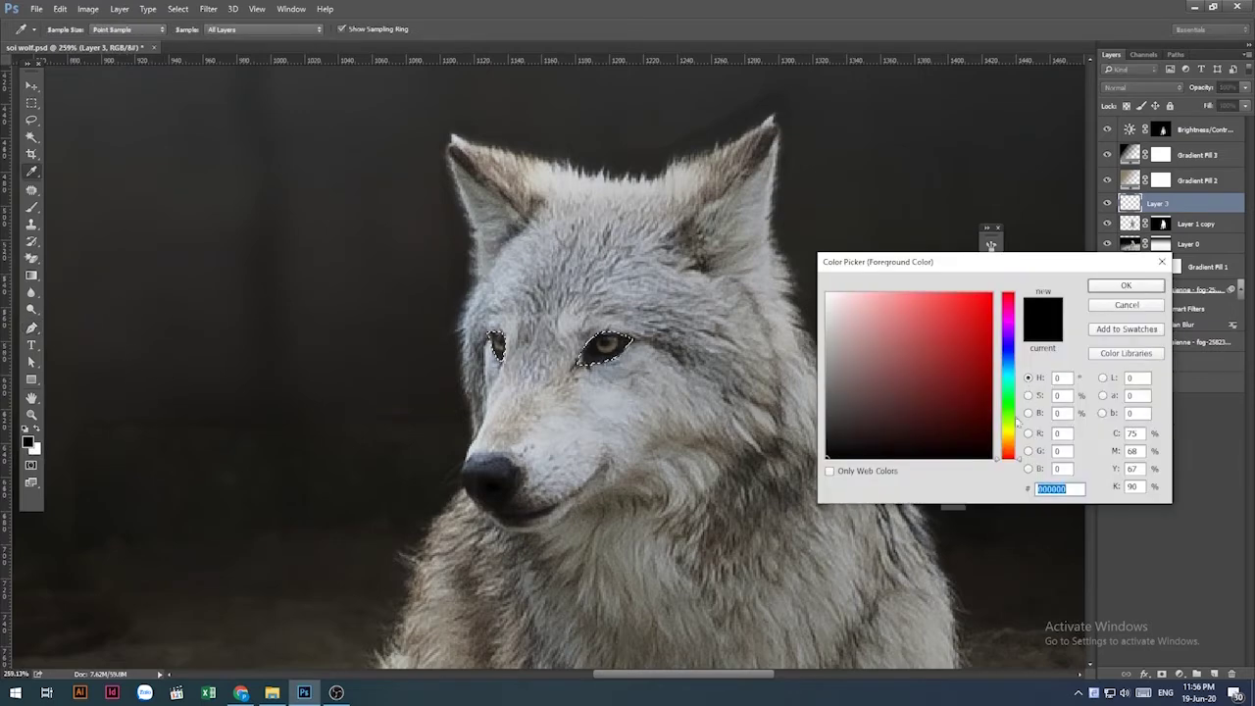
click(1006, 376)
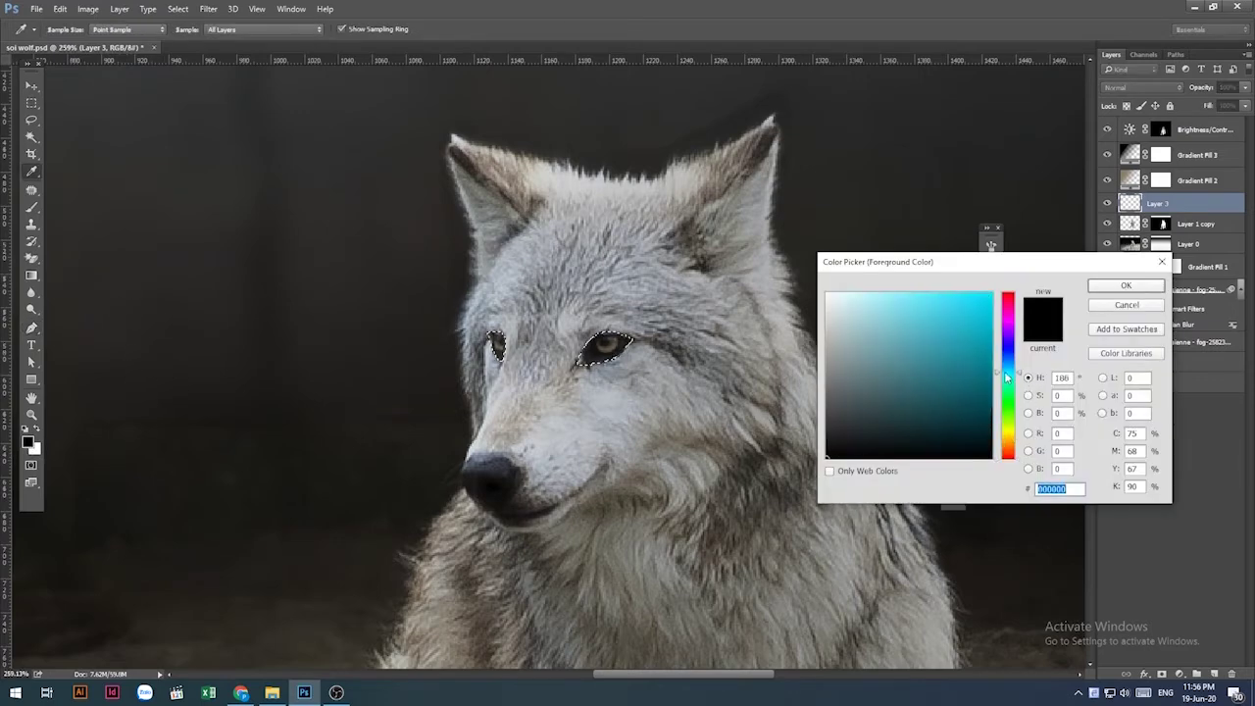
text(00deff)
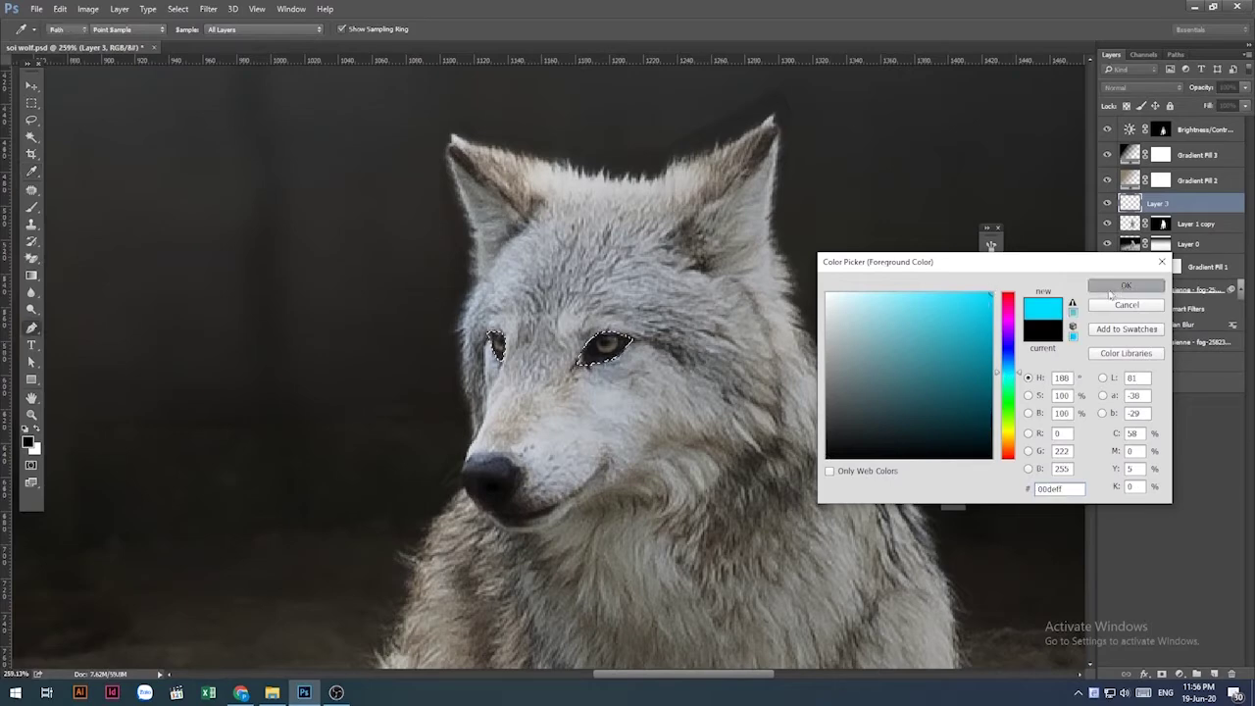
click(1110, 288)
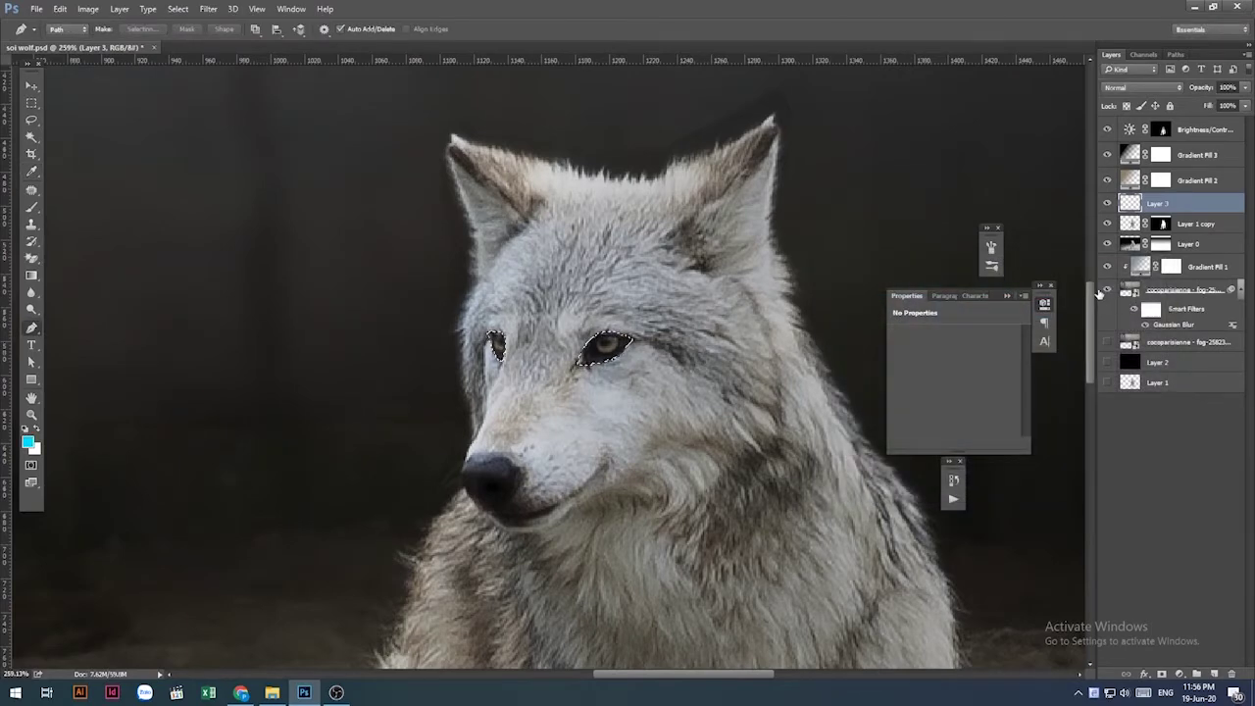
key(alt+BackSpace)
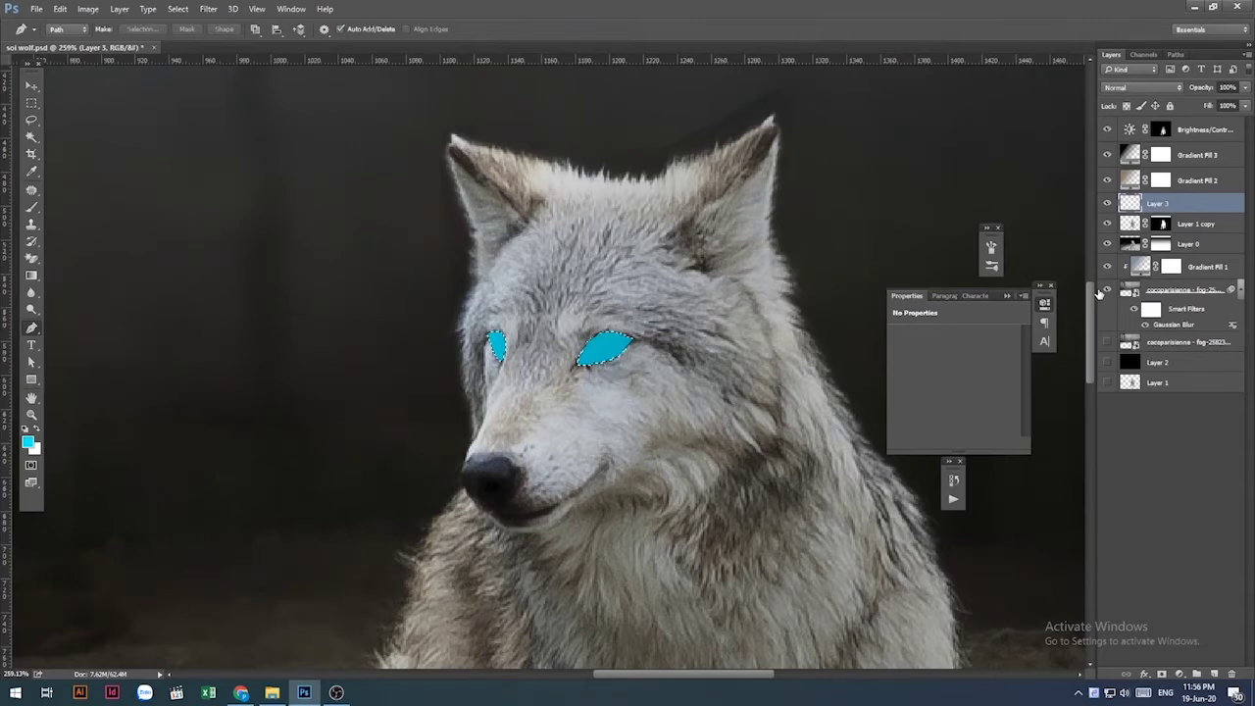
key(ctrl+d)
click(29, 80)
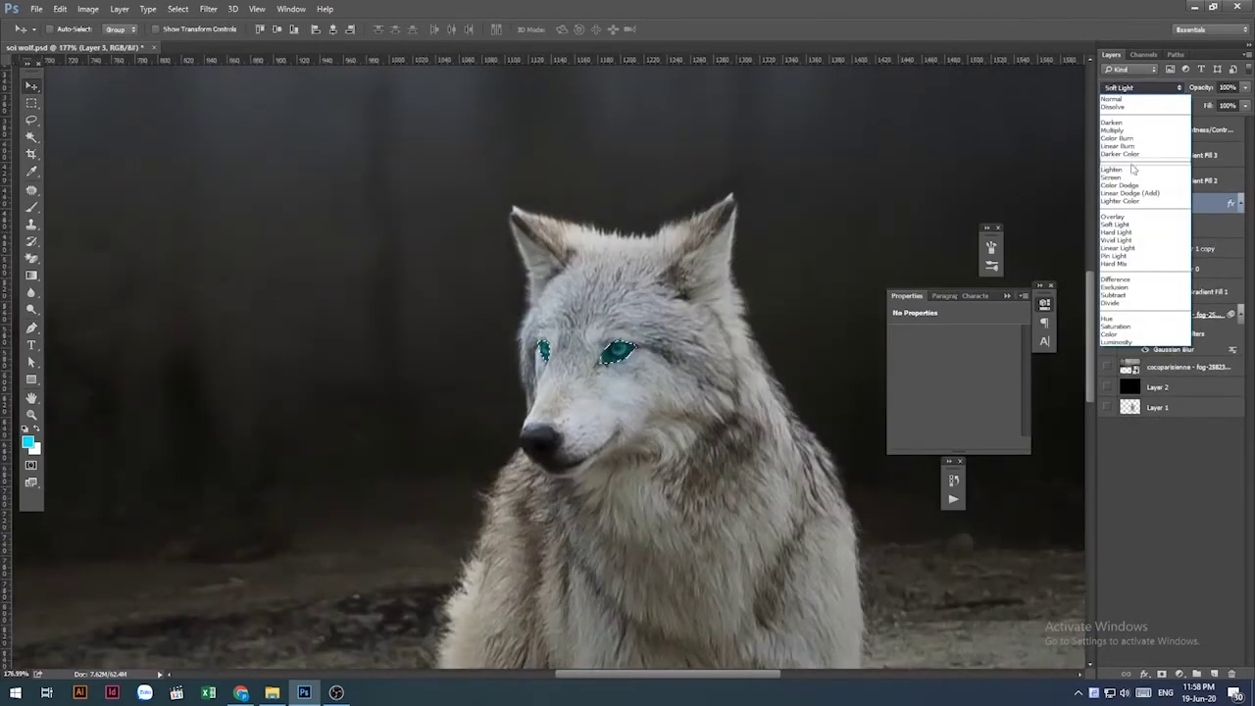
Blend Layer 3's cyan eyes in Screen mode at about 80% opacity.
click(1129, 178)
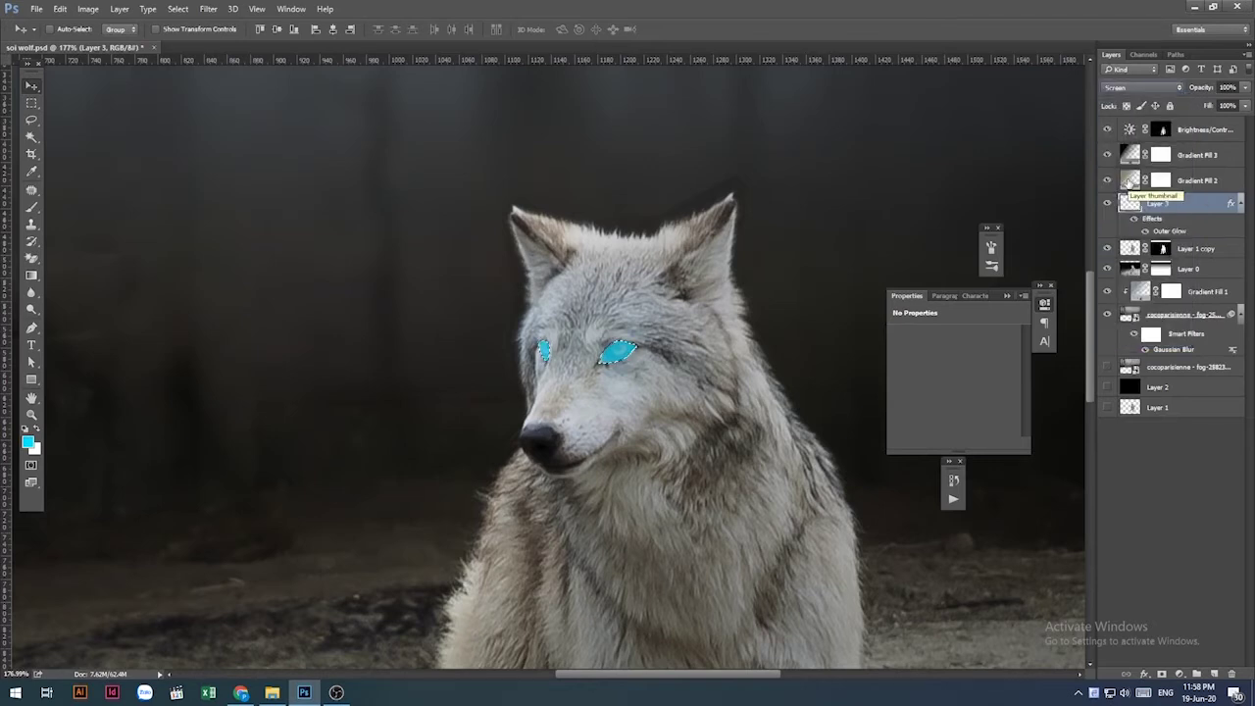
click(1244, 104)
drag(1243, 106, 1237, 109)
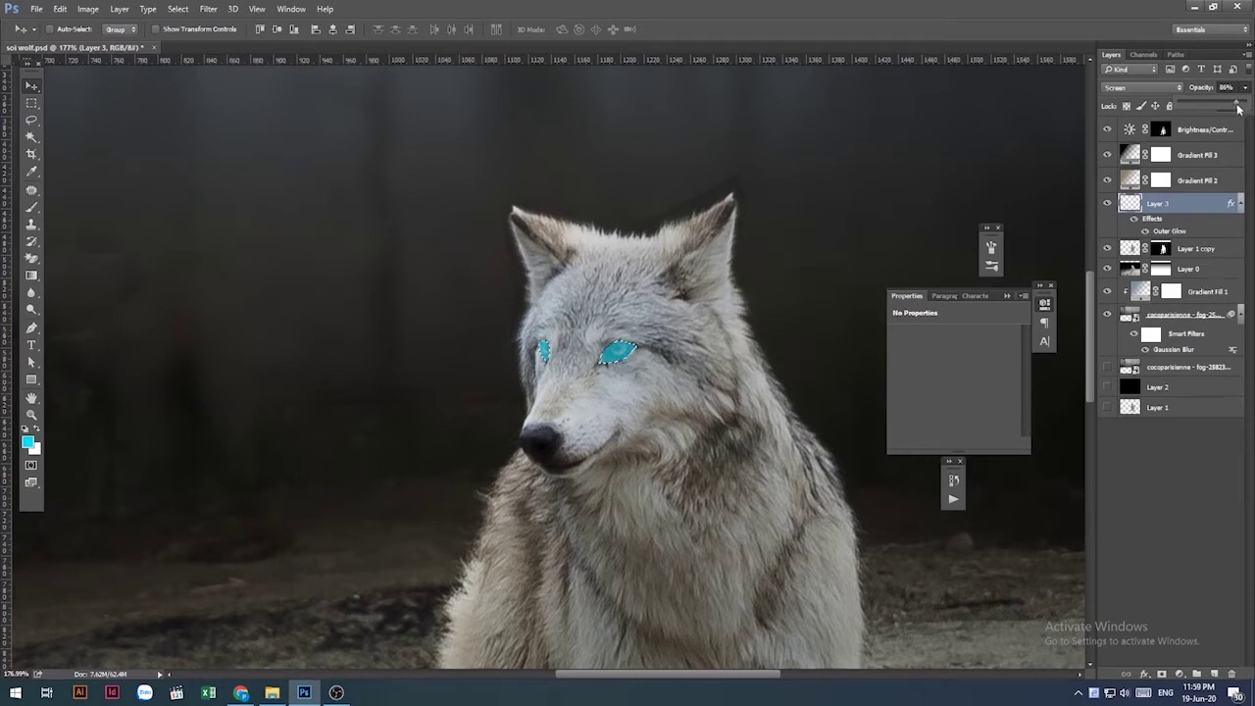
click(202, 125)
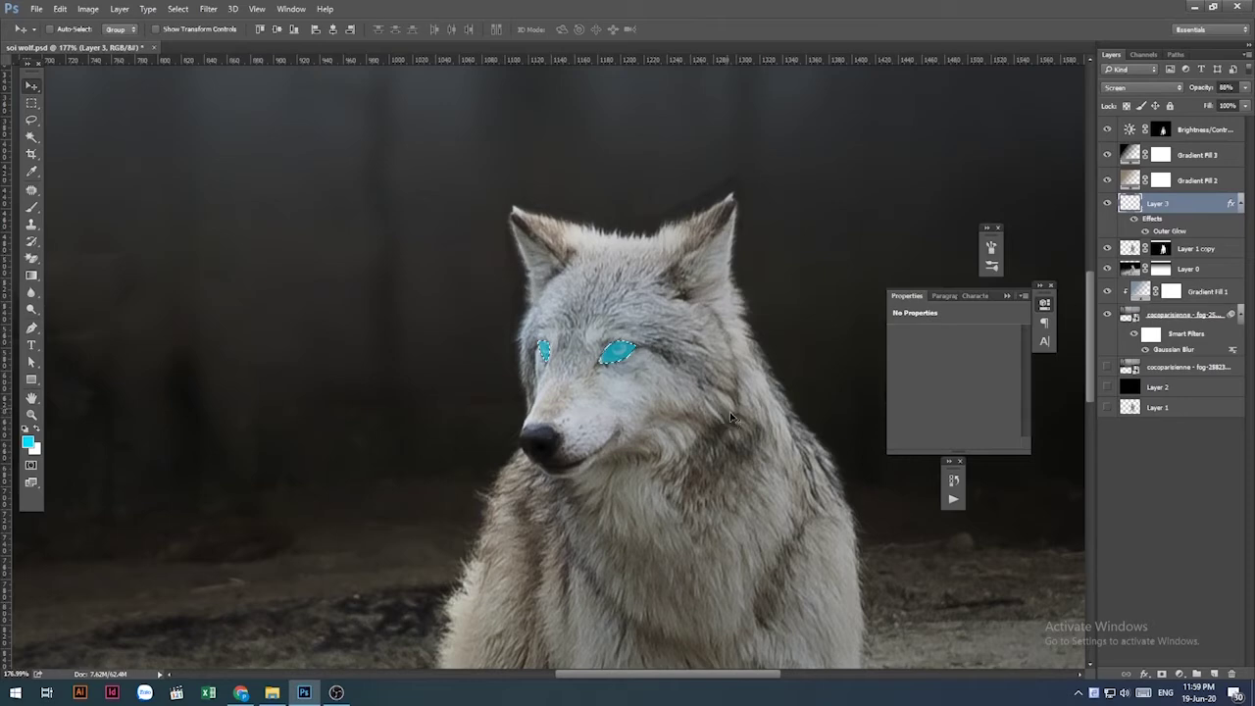
scroll(620, 342, up, 2)
scroll(619, 342, up, 2)
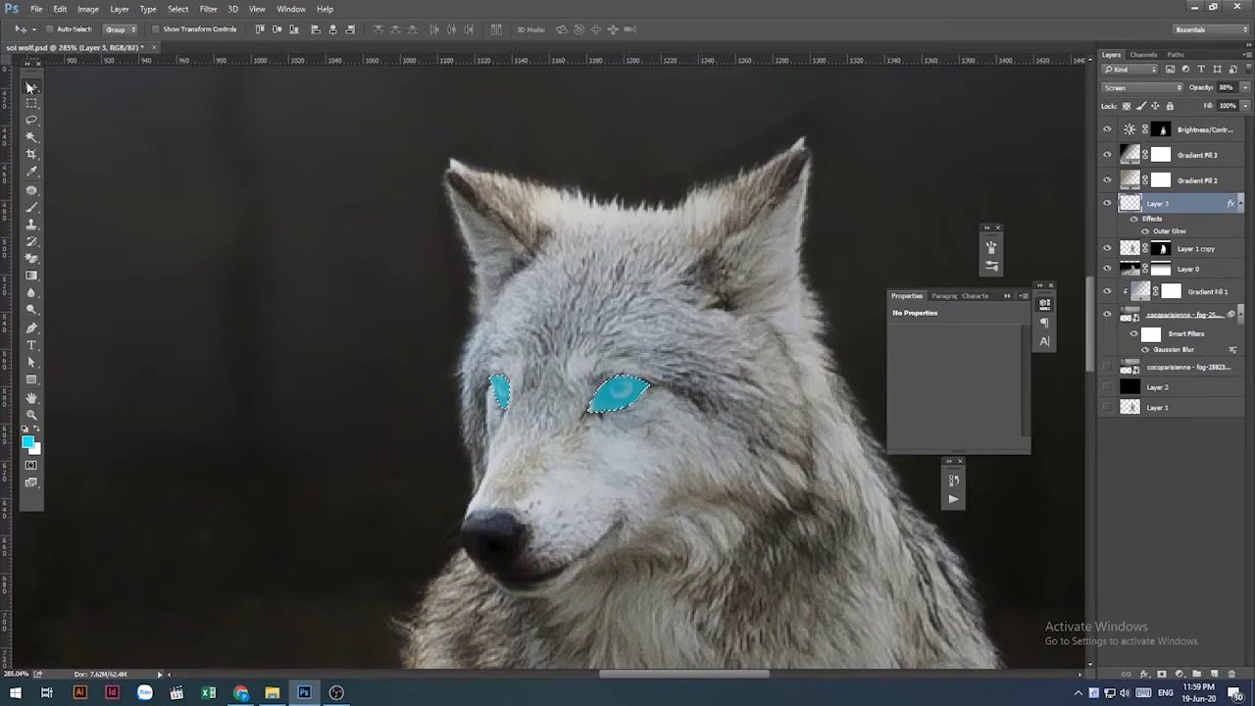
Select the Brush tool and set its size to 17 px.
click(33, 208)
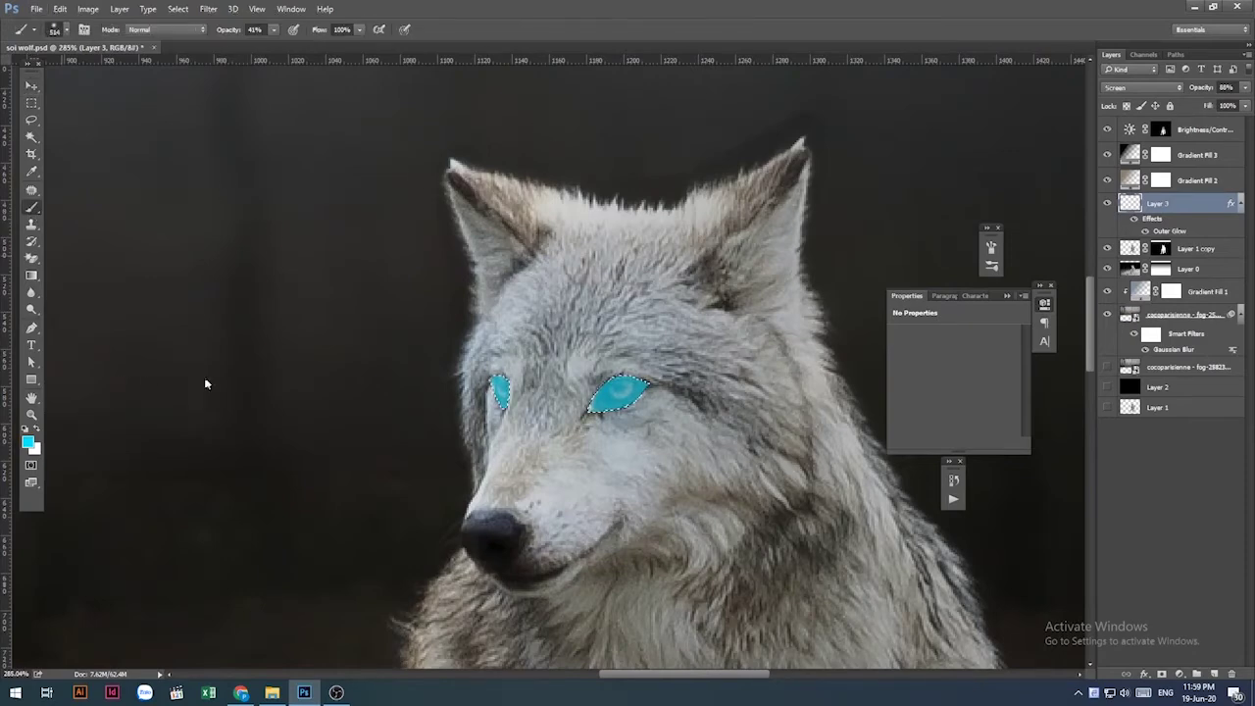
click(66, 30)
click(78, 69)
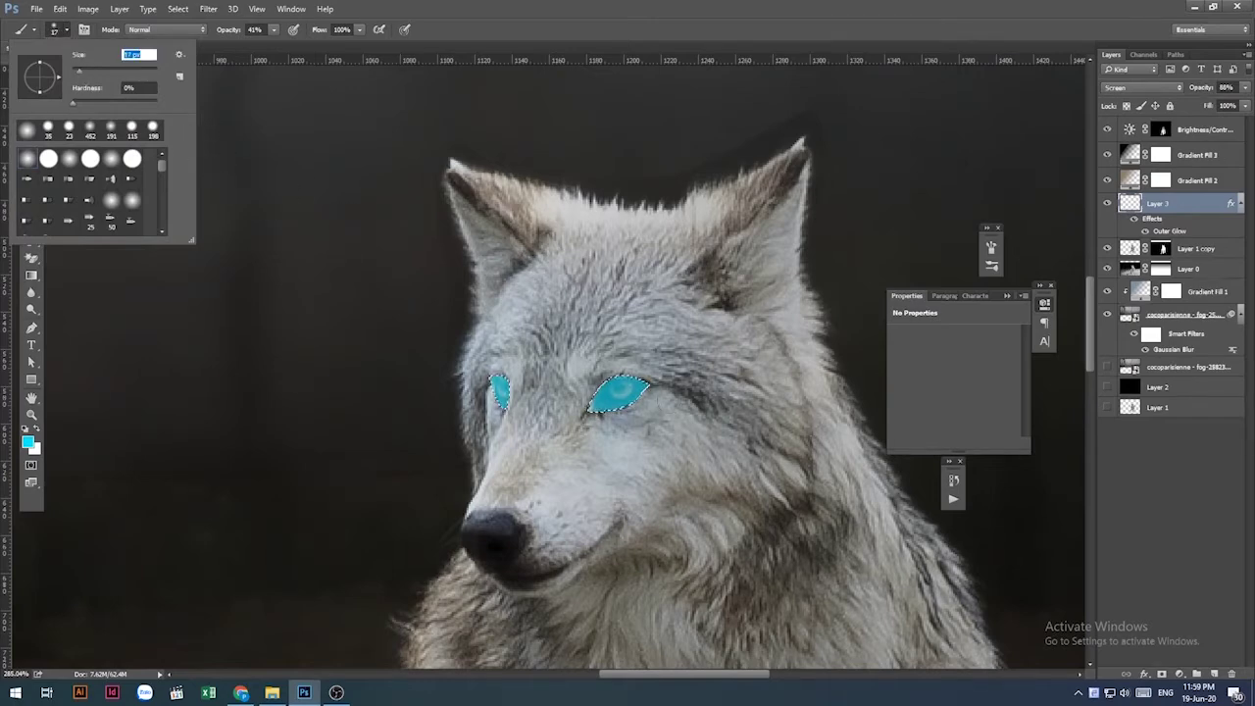
key(Return)
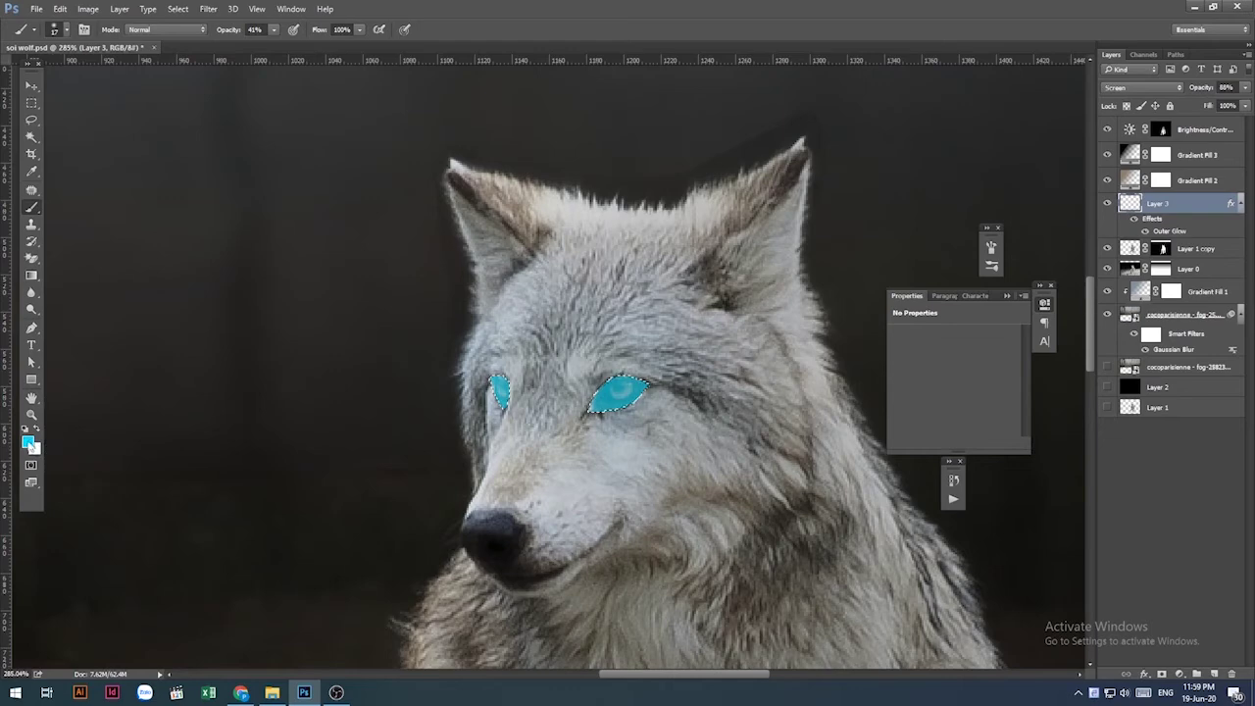
click(30, 442)
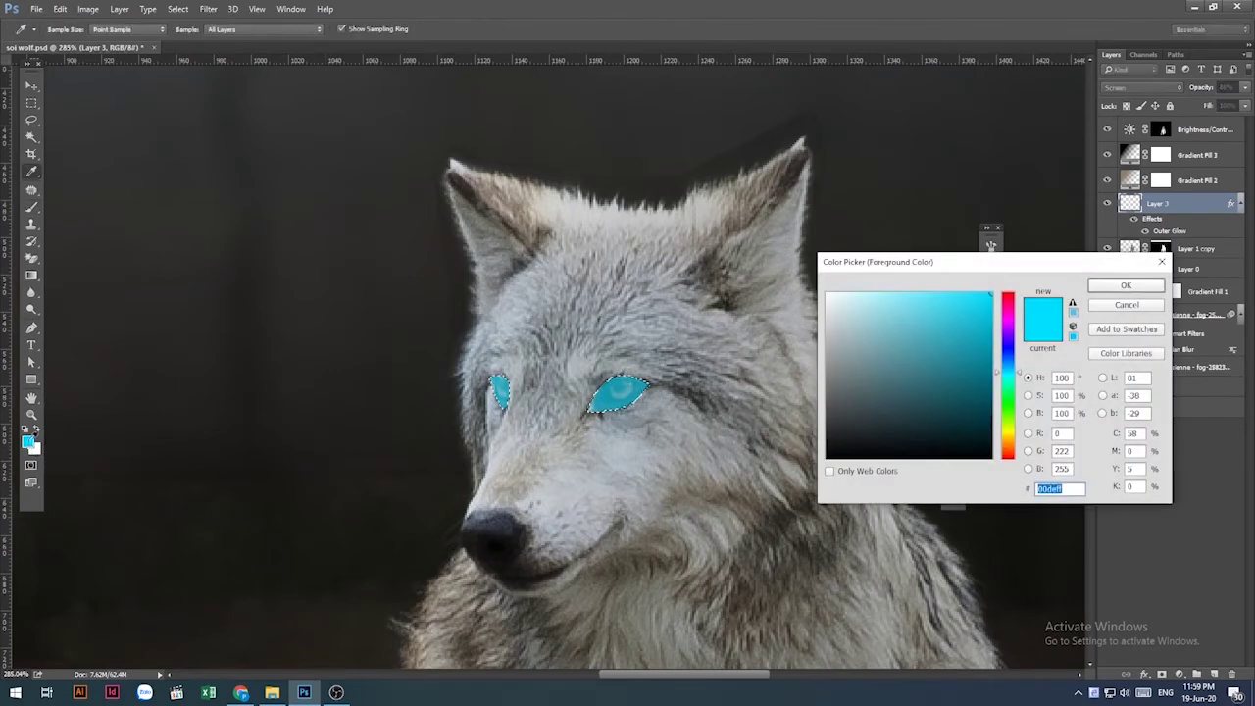
click(1125, 285)
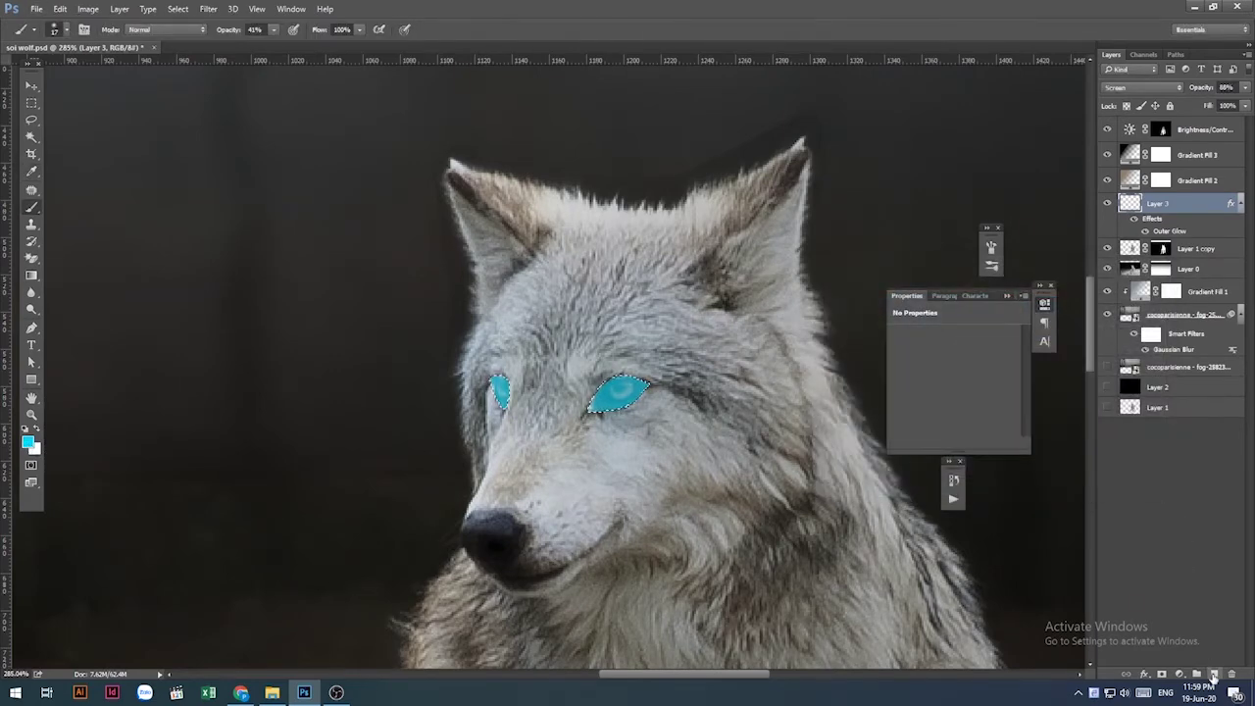
Add Layer 4 clipped to Layer 3 and paint a pale cyan #b3f5ff highlight into the right eye.
click(1214, 675)
click(1135, 203)
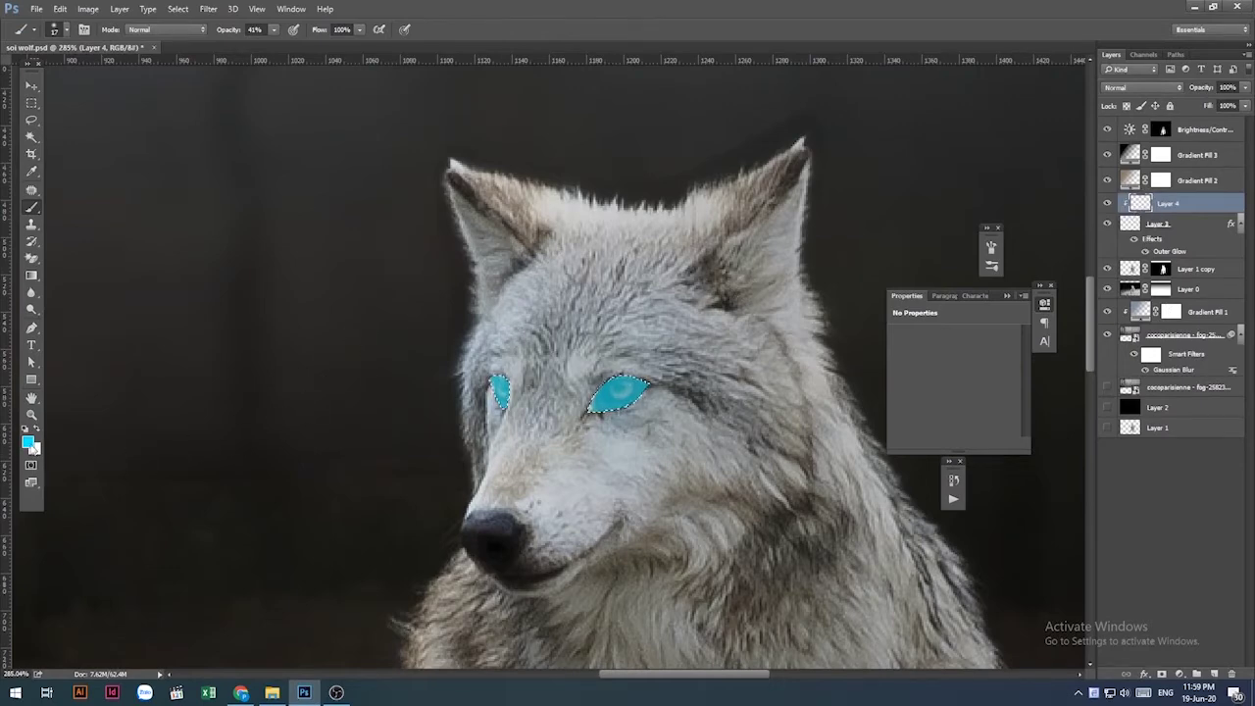
click(30, 443)
drag(957, 300, 876, 292)
click(1125, 285)
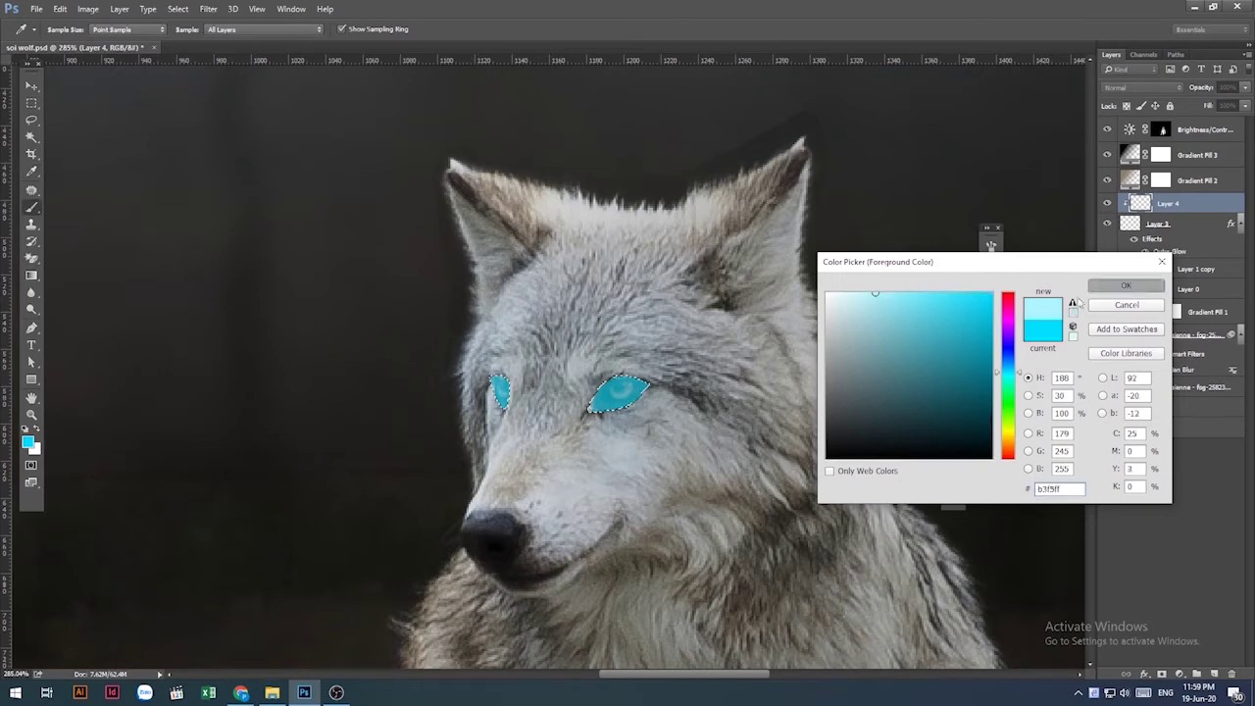
key(b)
drag(621, 412, 644, 388)
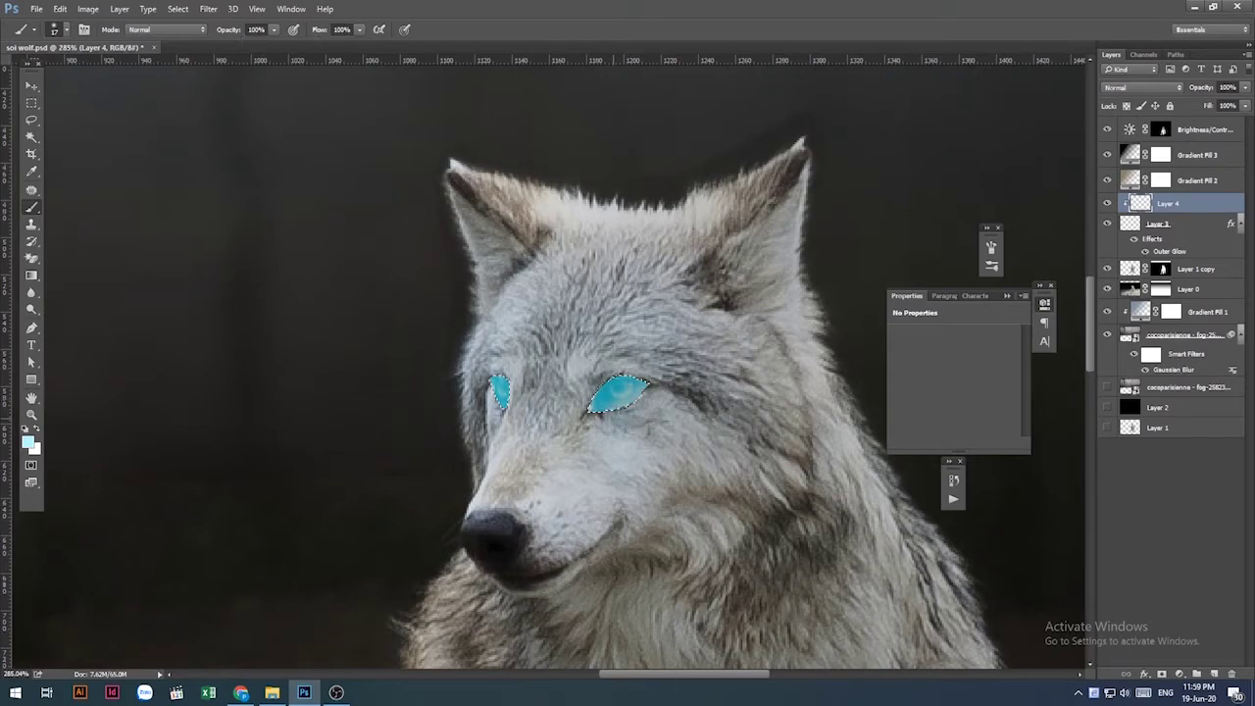
Set the foreground colour to pure white.
click(28, 443)
drag(867, 325, 826, 293)
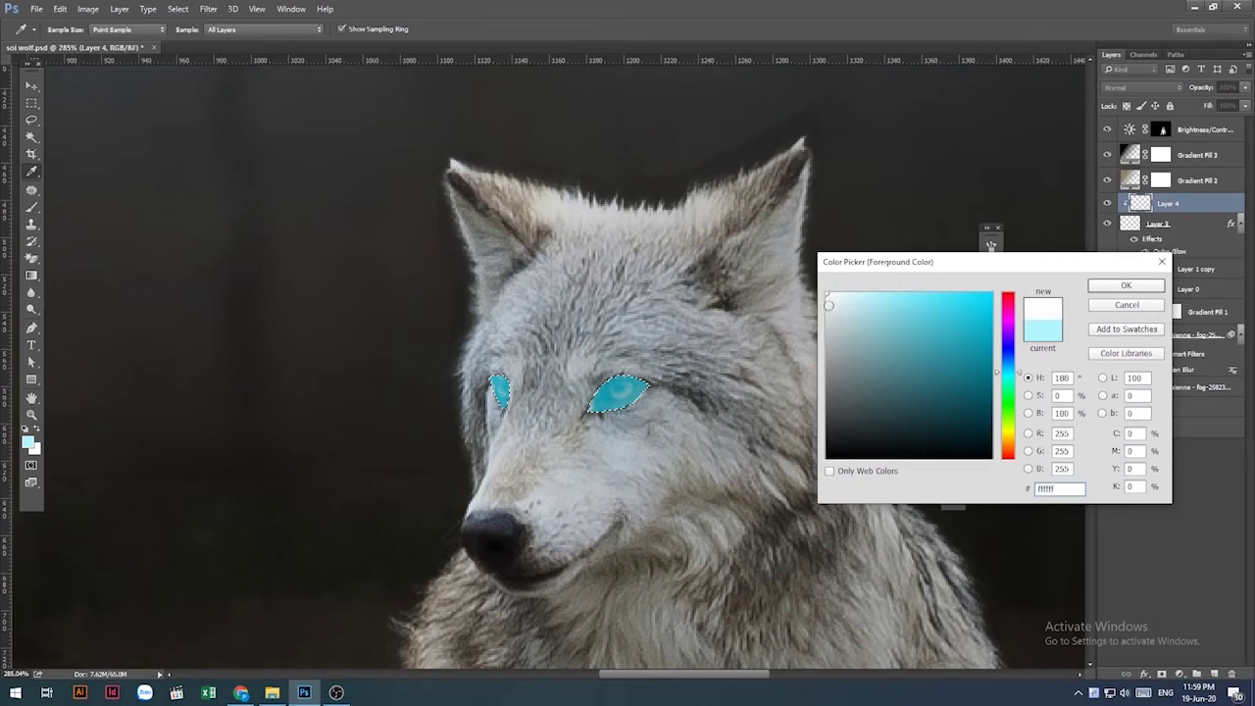
click(1126, 285)
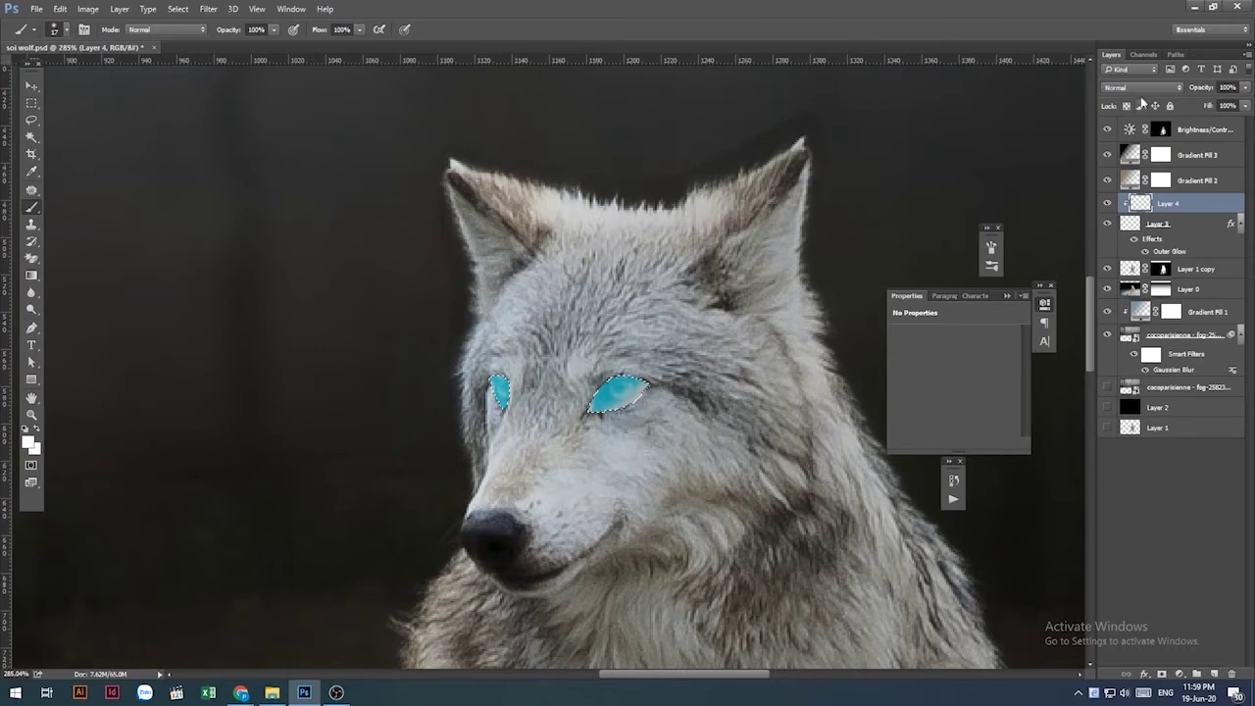
Try Overlay and Screen blending on Layer 4's highlights, settling on Overlay.
click(1140, 88)
click(1127, 216)
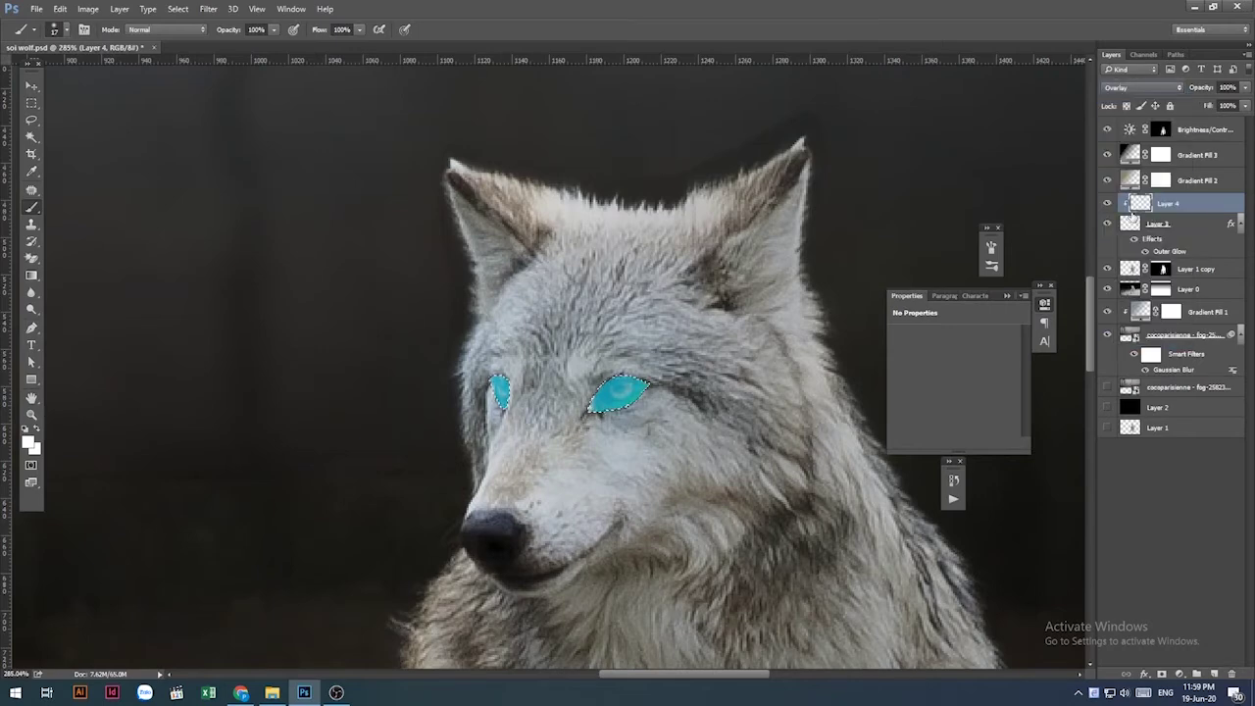
click(1149, 90)
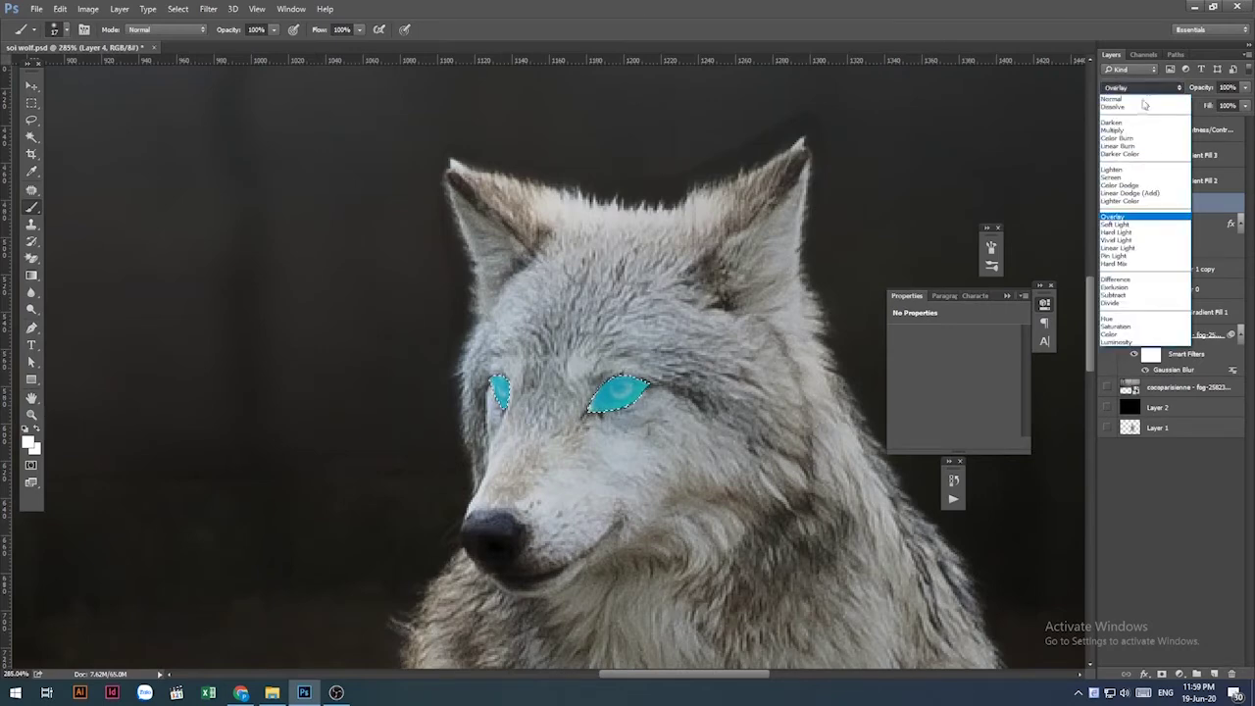
click(1133, 182)
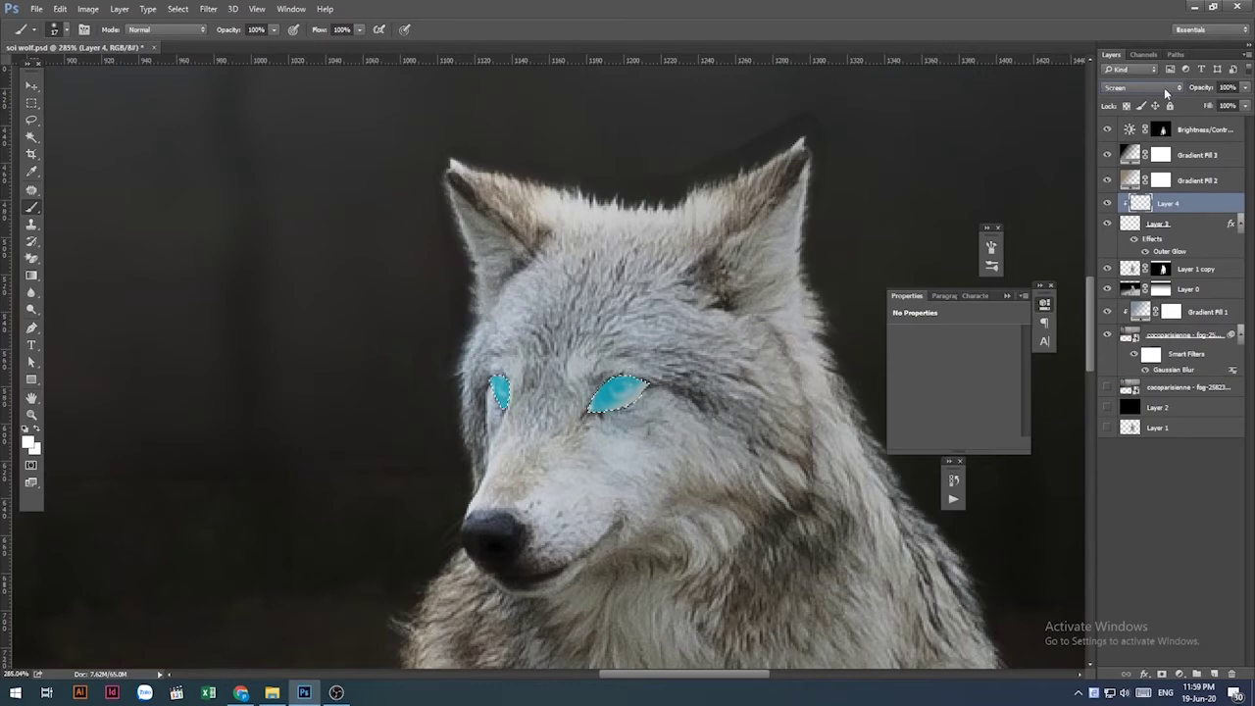
click(1142, 89)
click(1152, 225)
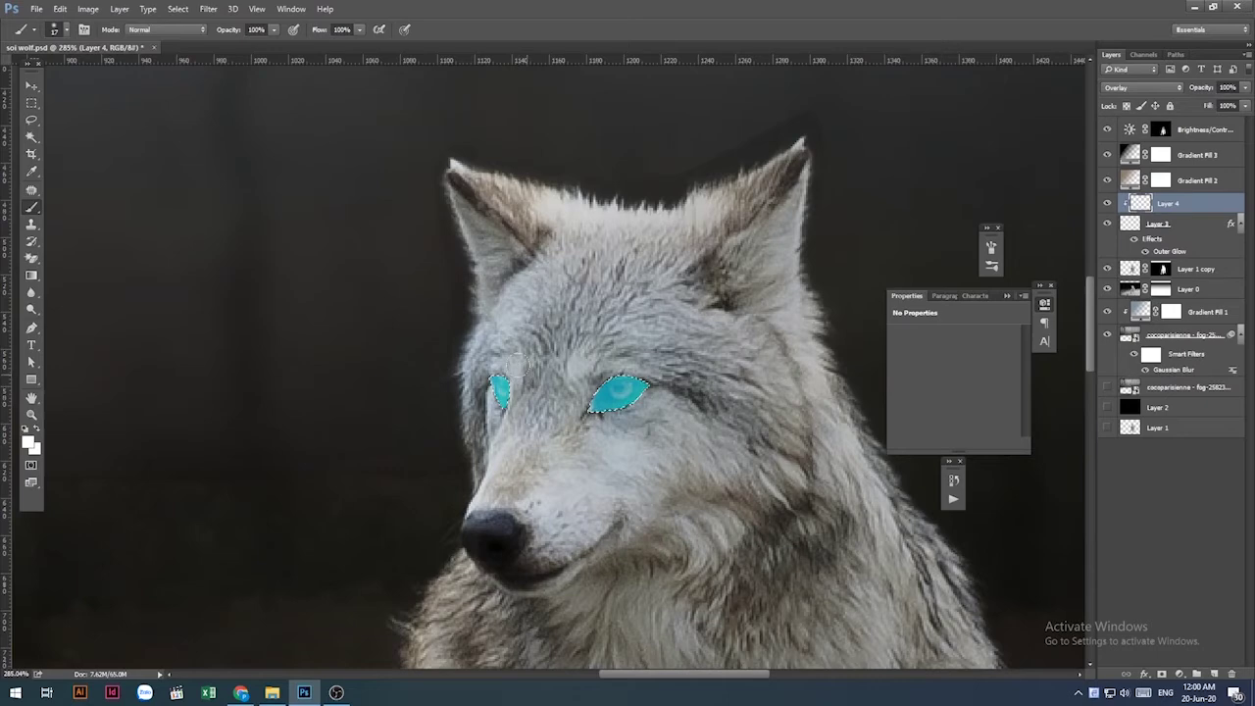
click(32, 87)
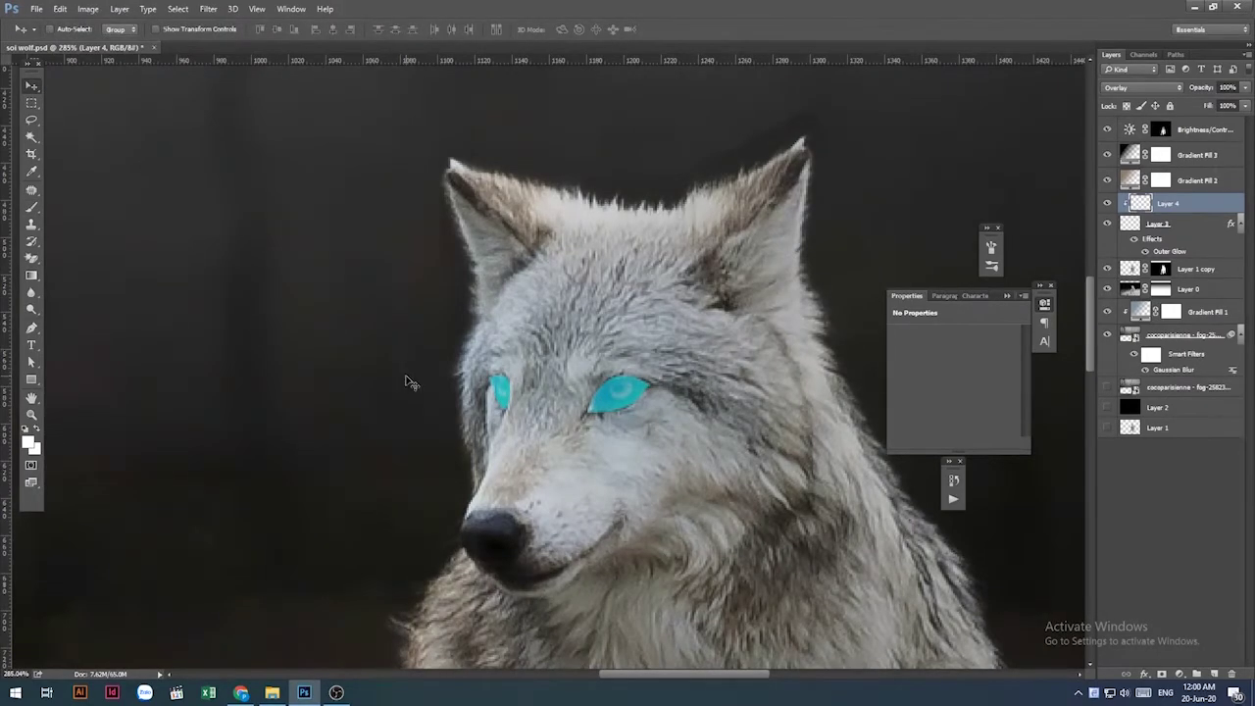
scroll(408, 379, down, 1)
scroll(408, 379, down, 1)
scroll(412, 375, down, 1)
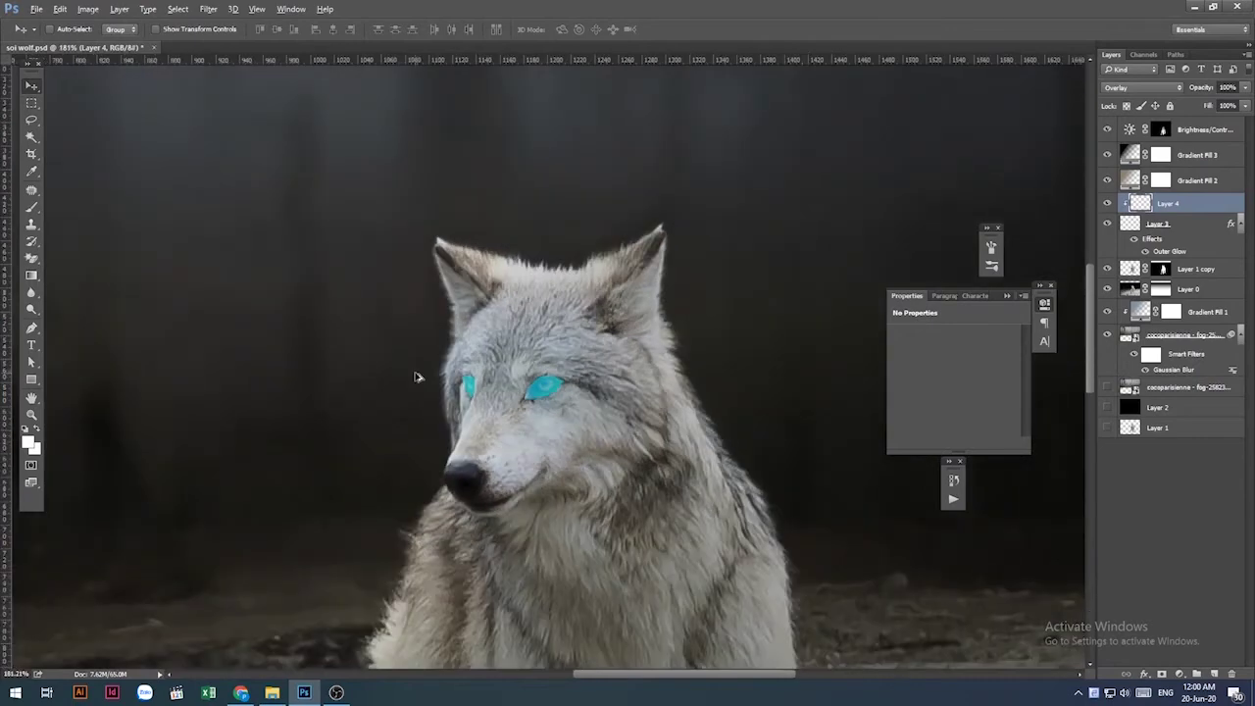
scroll(615, 369, up, 1)
scroll(615, 369, up, 1)
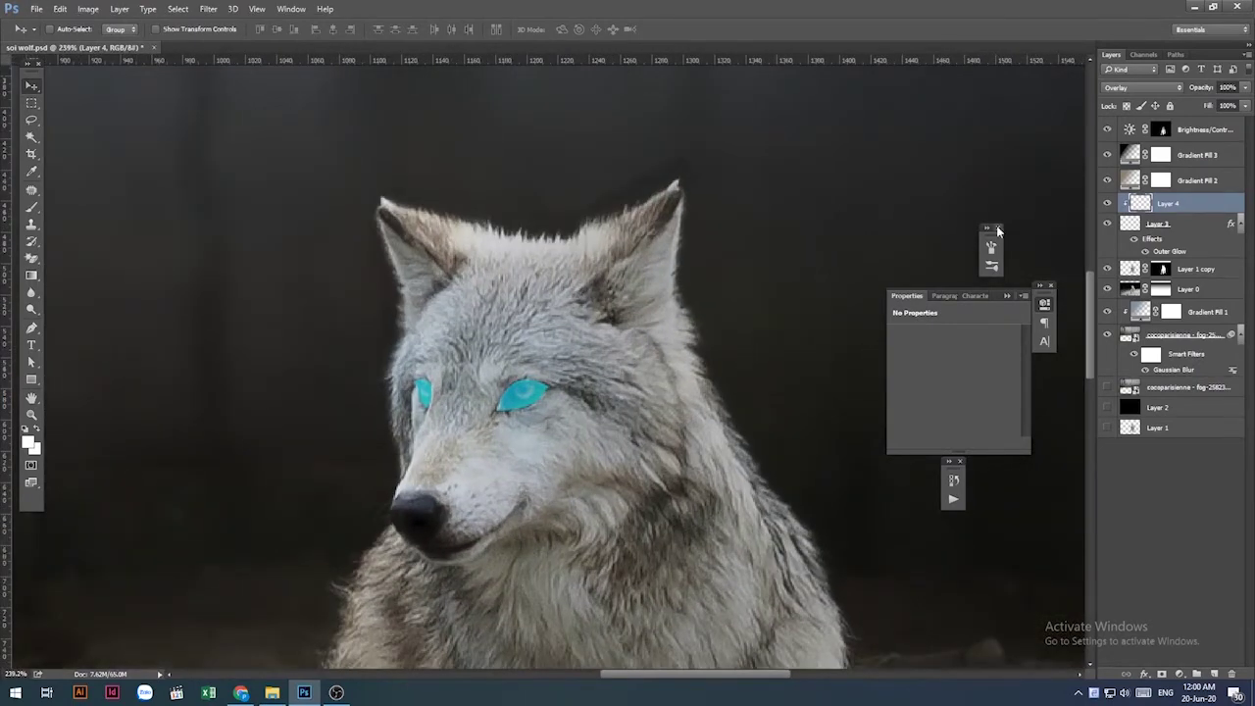
Add a layer mask to Layer 3 and pick the Brush tool.
click(1176, 224)
click(1162, 675)
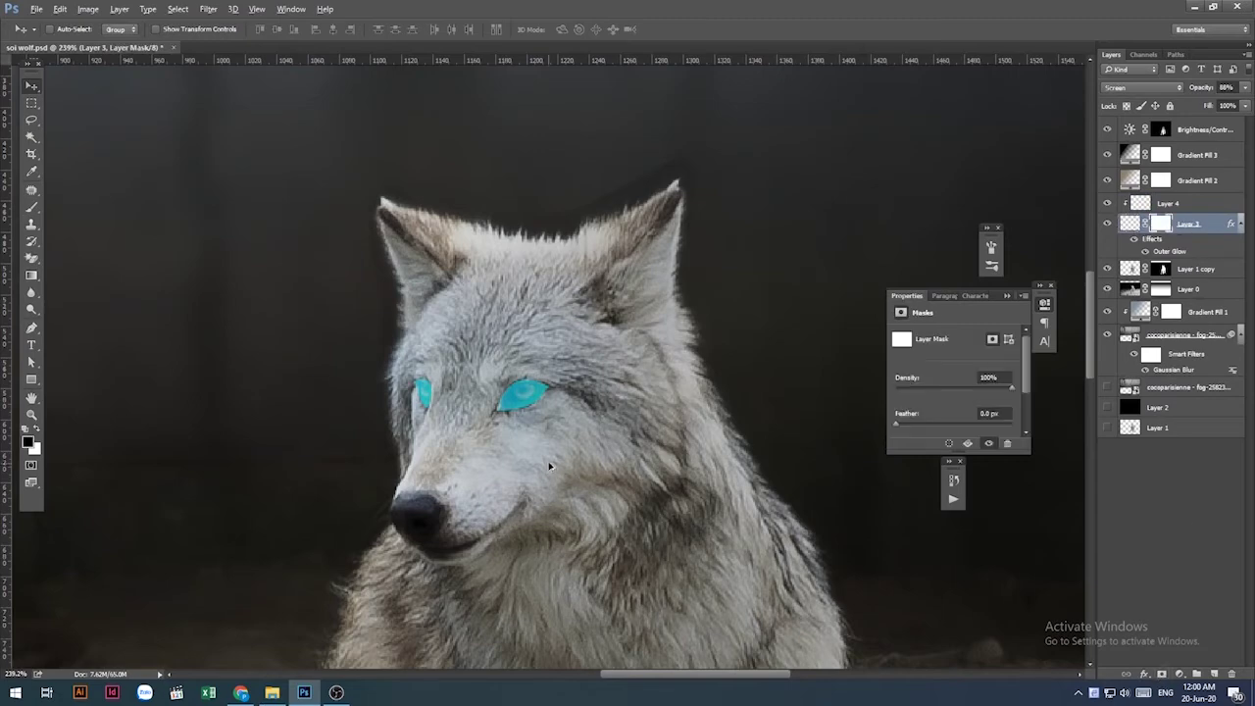
scroll(530, 407, up, 1)
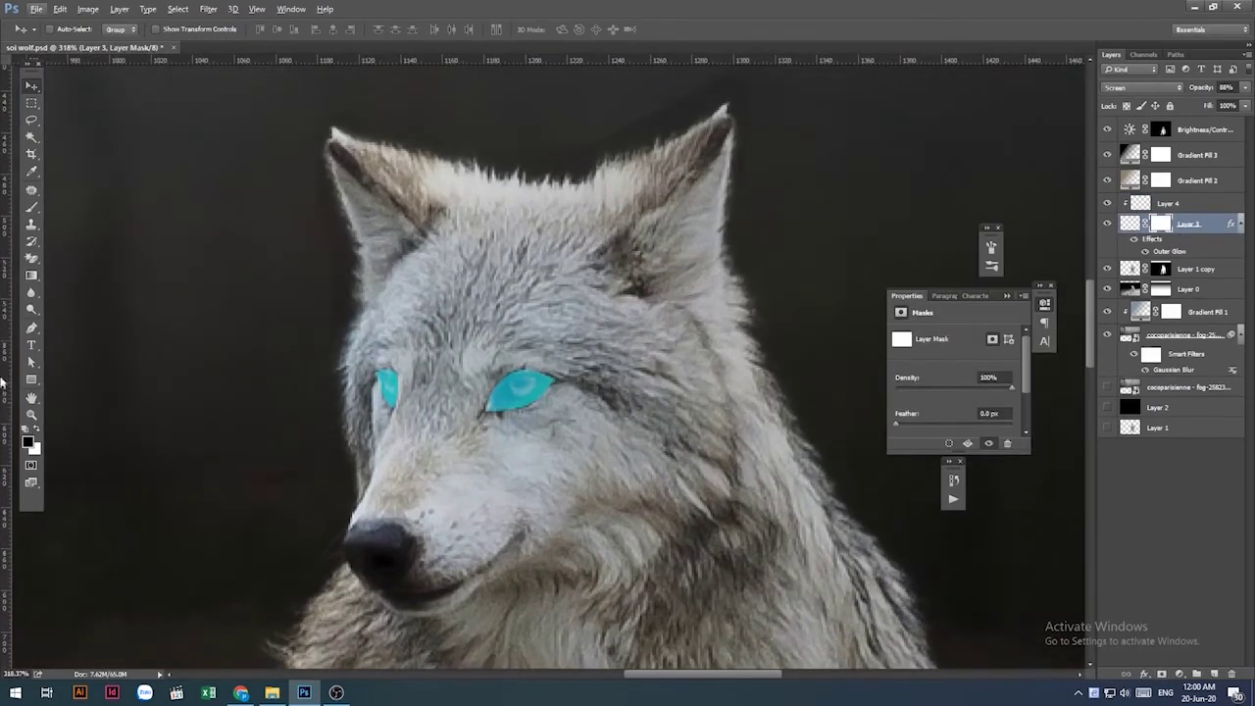
click(32, 207)
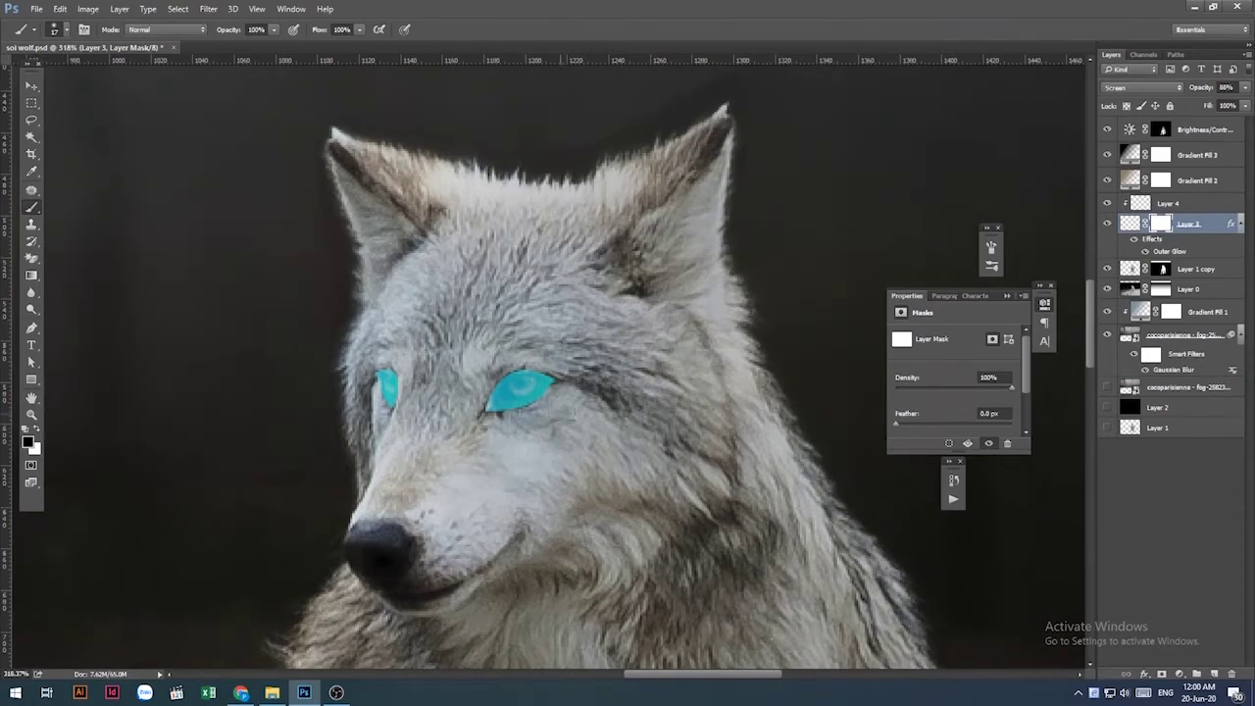
click(65, 29)
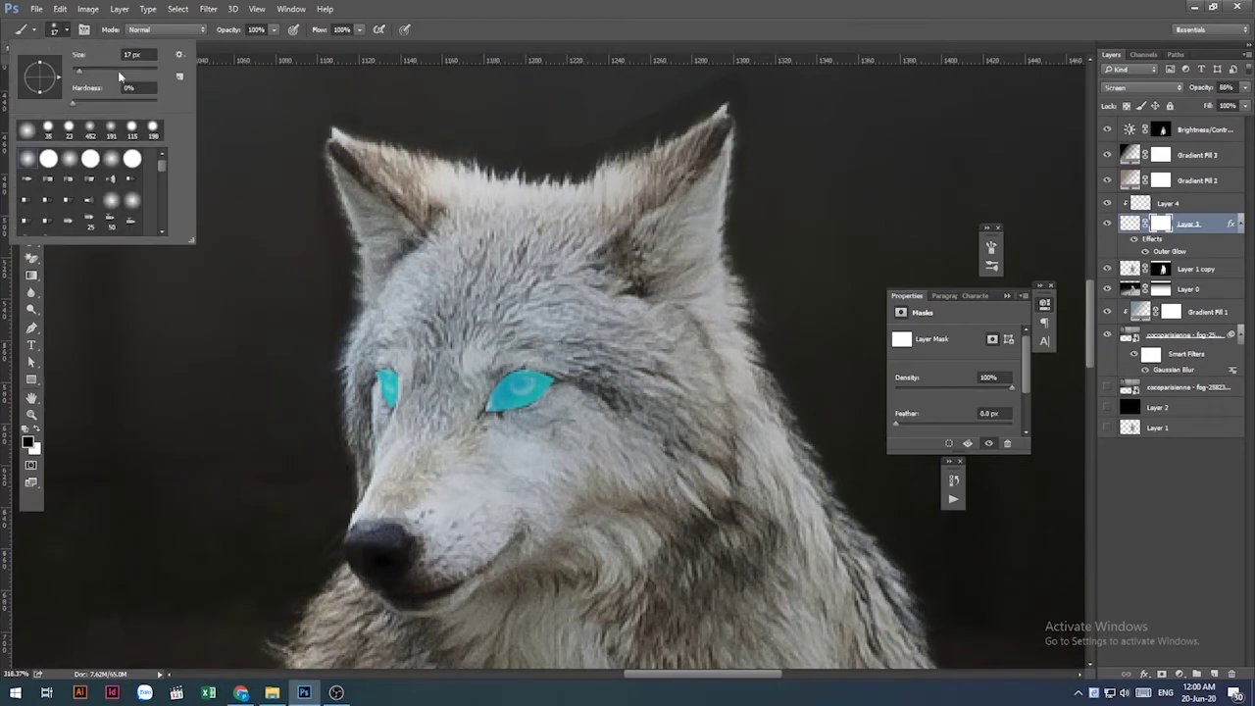
drag(83, 71, 76, 75)
key(Return)
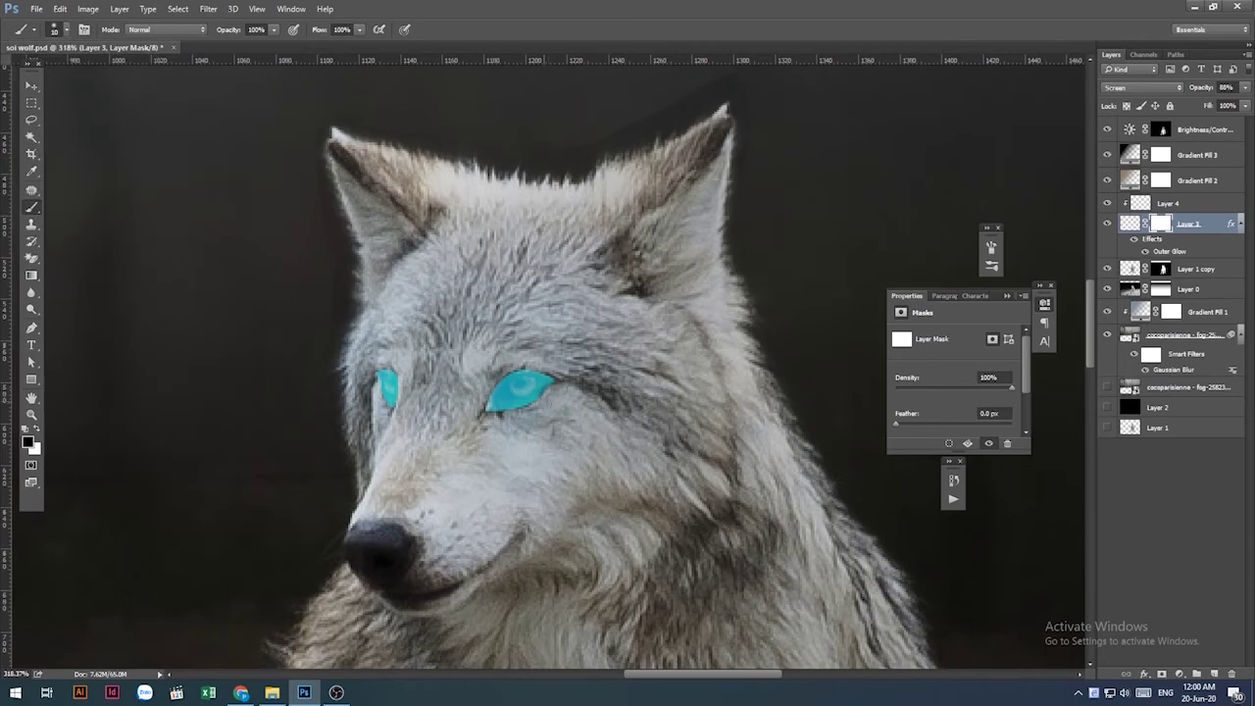
Set the brush opacity to 39%.
click(273, 31)
drag(255, 49, 248, 48)
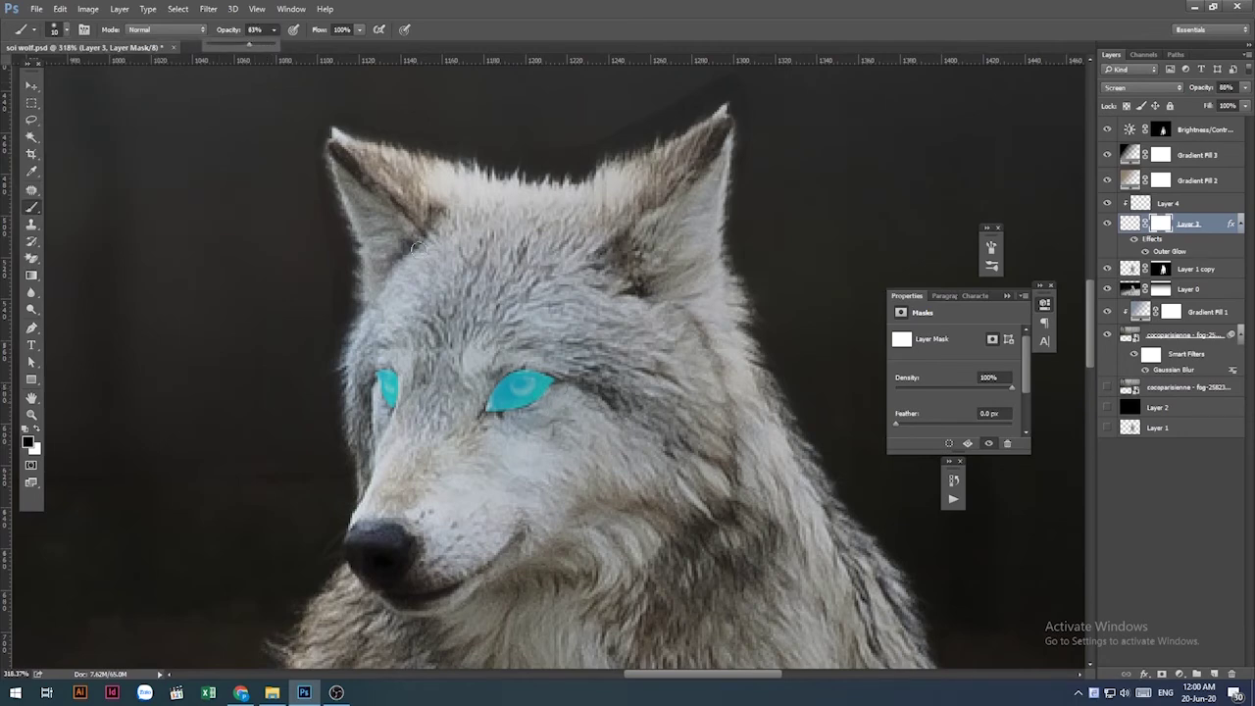
click(566, 381)
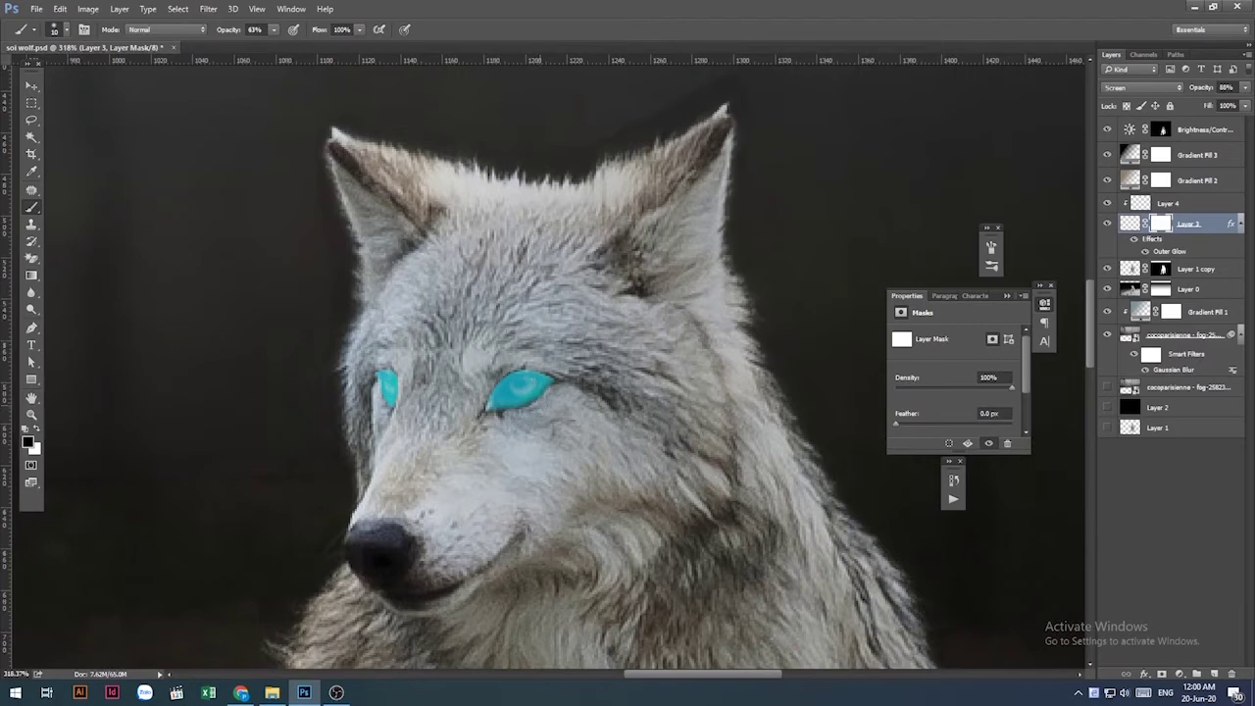
click(273, 31)
drag(251, 41, 259, 43)
Resize the mask brush to 21 px.
click(66, 30)
click(87, 71)
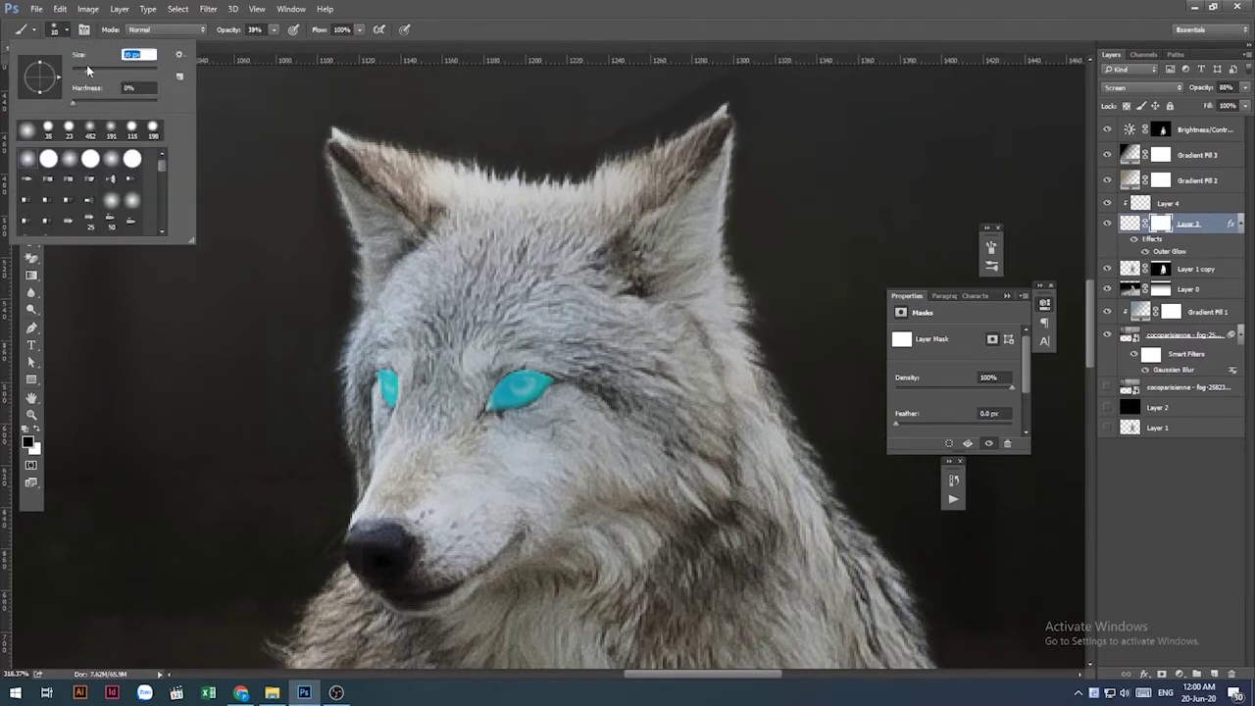
key(Return)
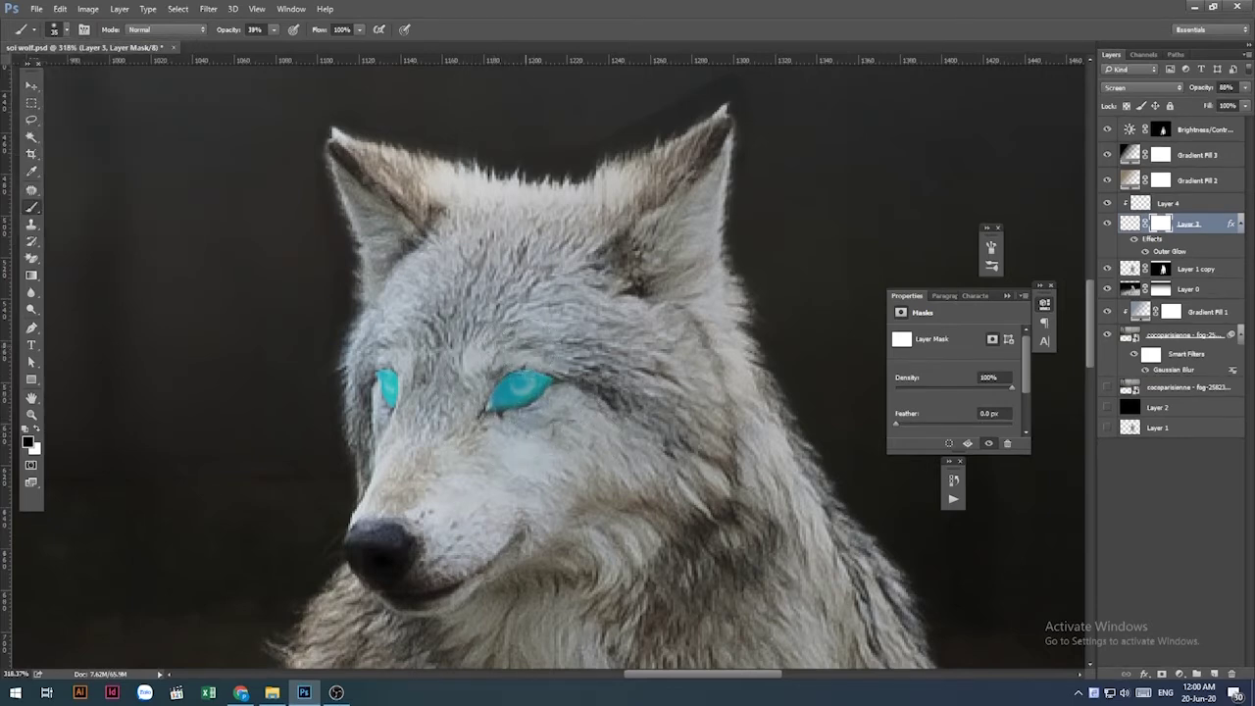
click(65, 29)
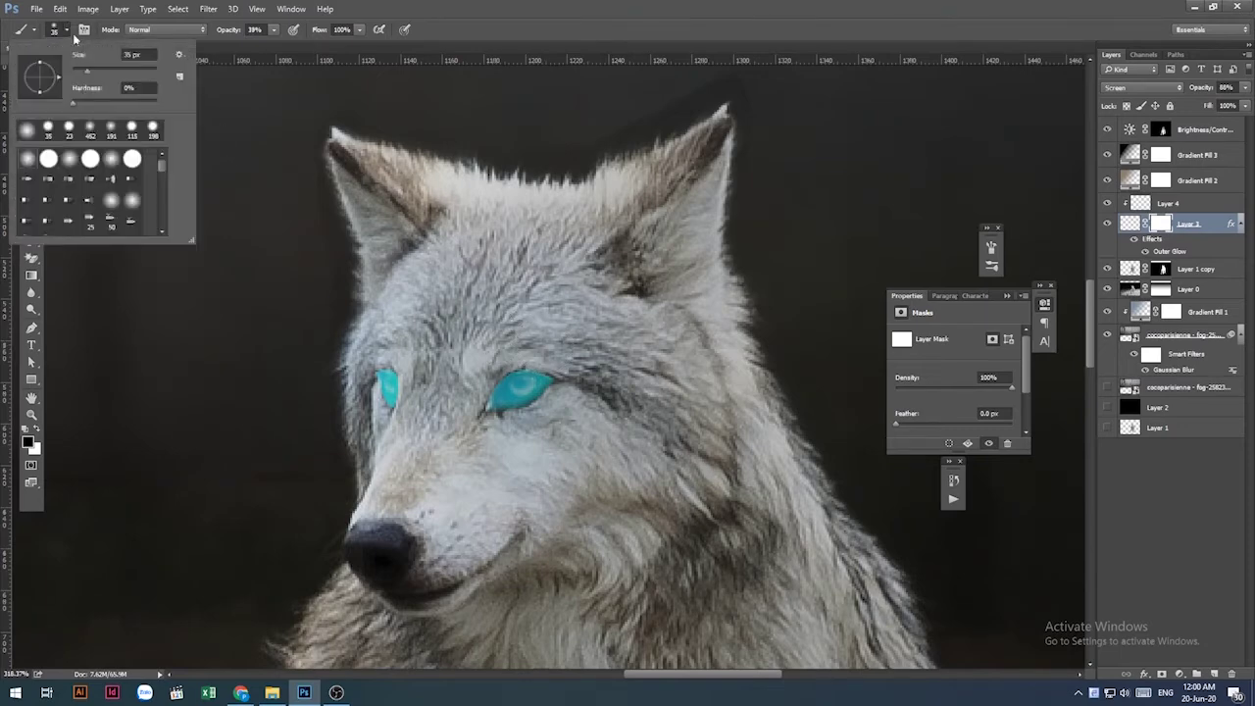
drag(85, 73, 82, 75)
key(Return)
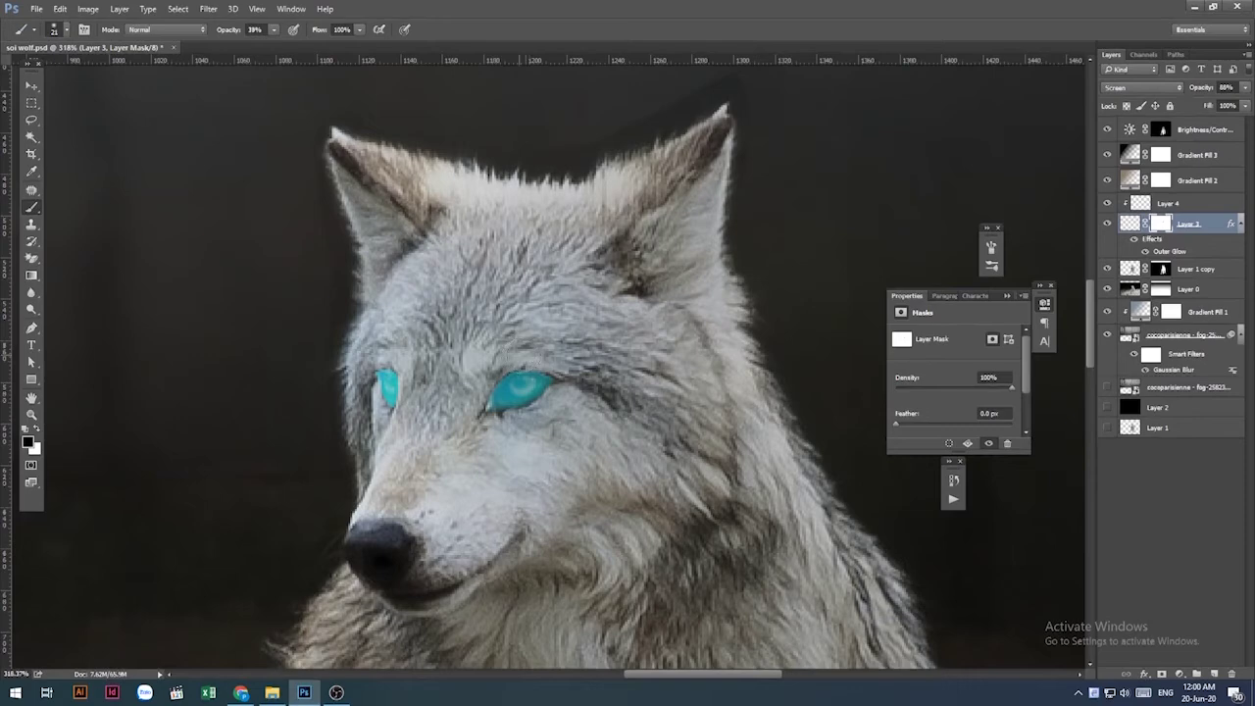
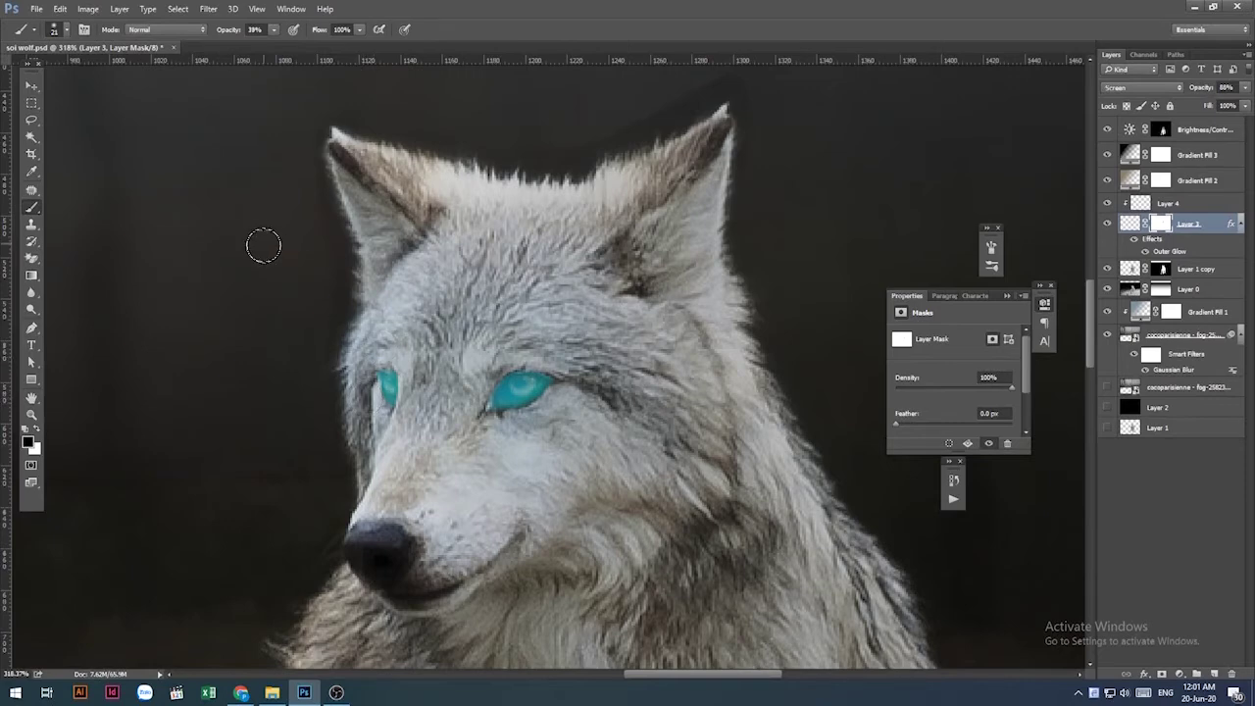
Test Overlay blending on Layer 3, then set it back to Screen.
click(31, 87)
scroll(644, 405, down, 2)
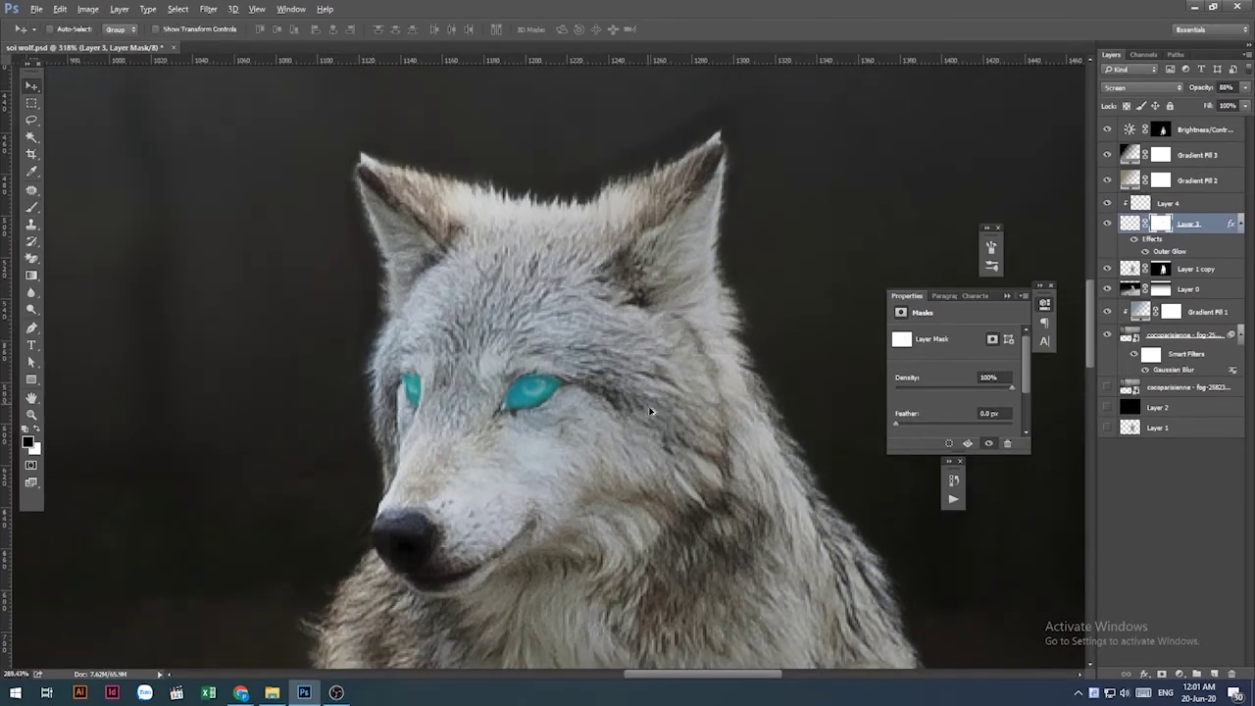
scroll(647, 408, down, 2)
scroll(651, 411, down, 2)
scroll(654, 415, down, 2)
scroll(655, 415, down, 1)
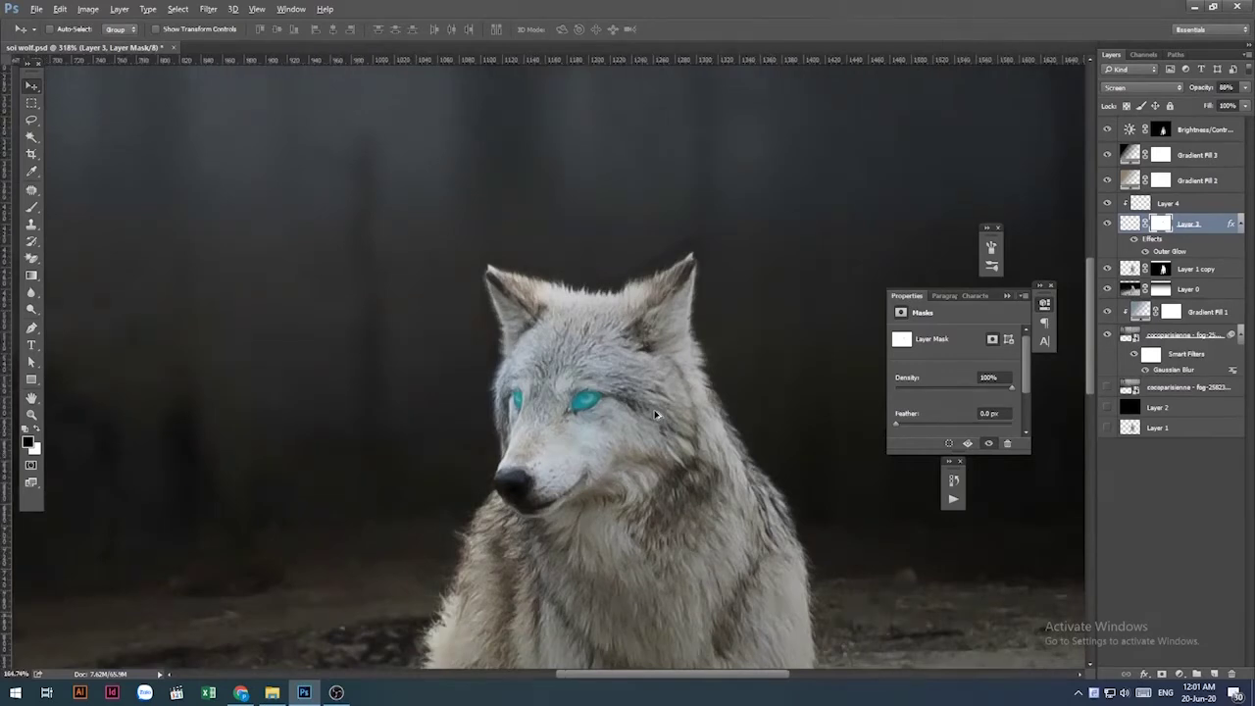
scroll(655, 414, down, 1)
scroll(654, 415, down, 1)
scroll(655, 415, down, 1)
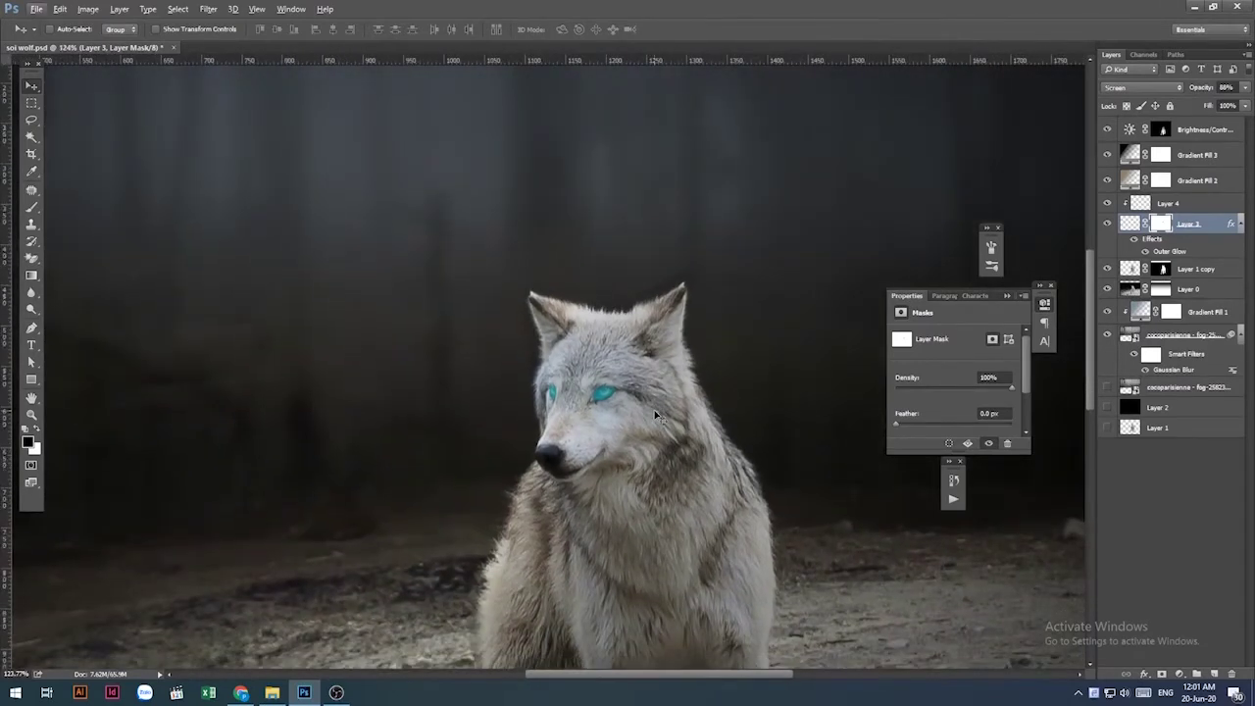
click(1134, 86)
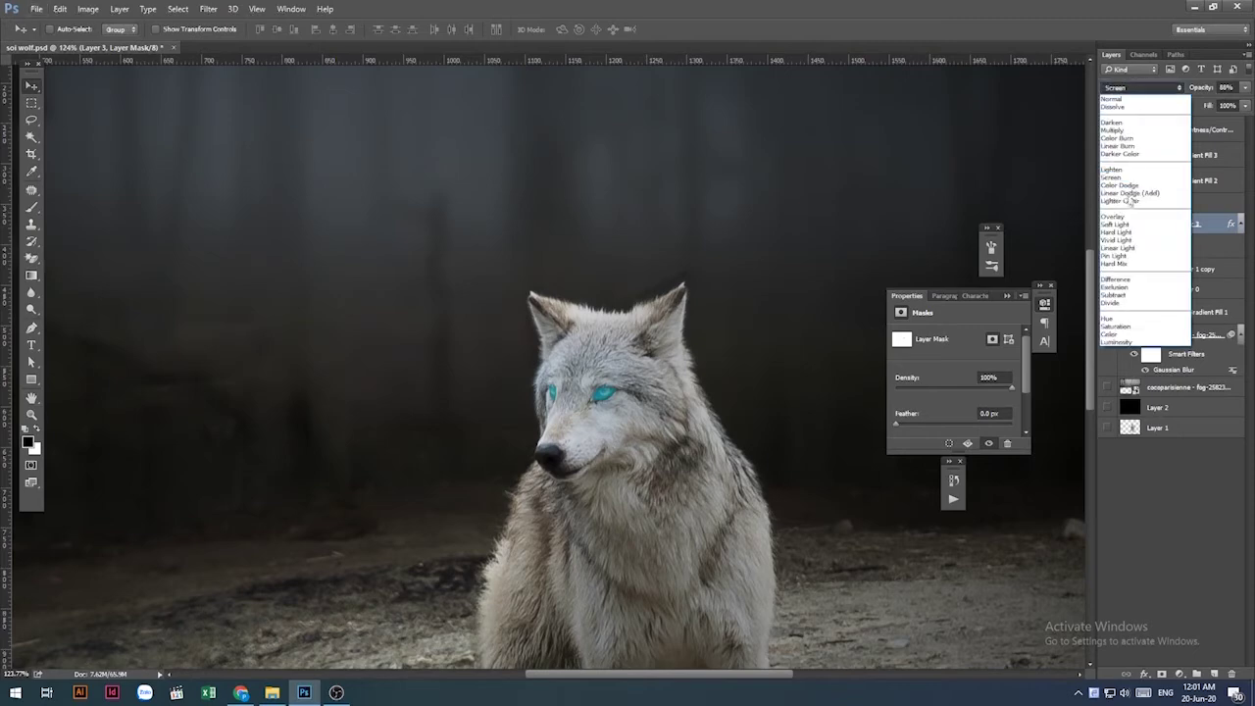
click(1137, 221)
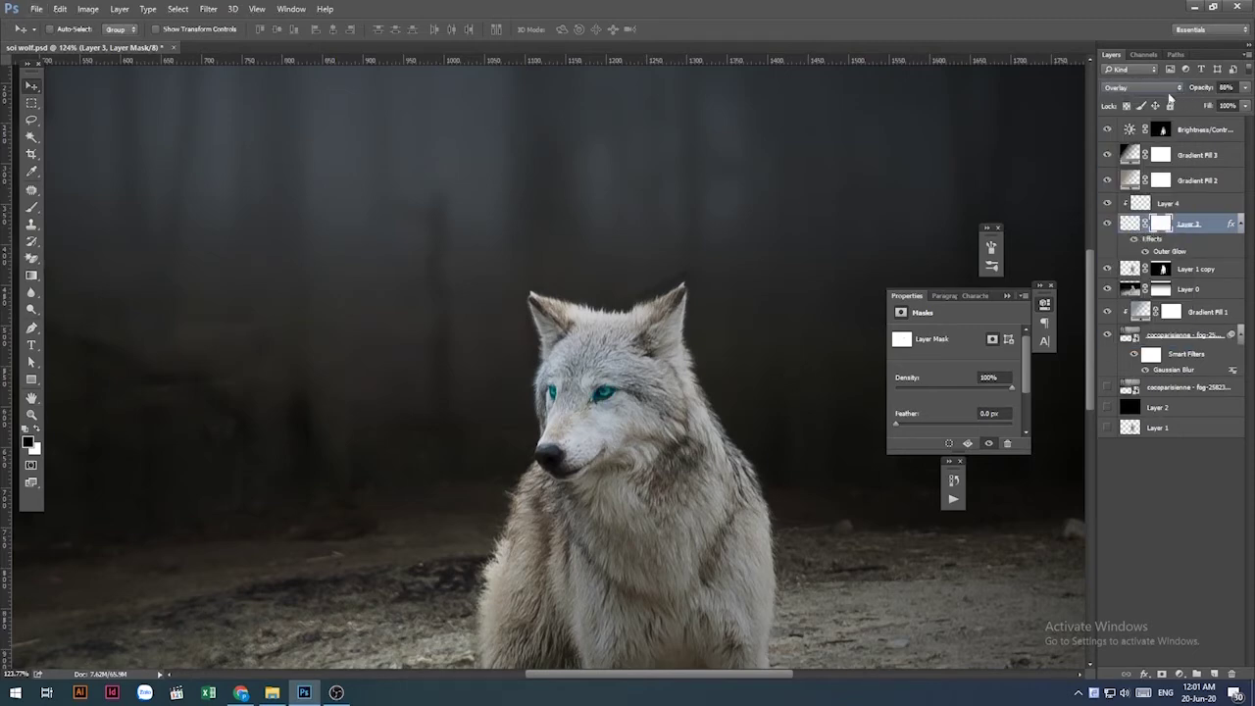
click(1147, 88)
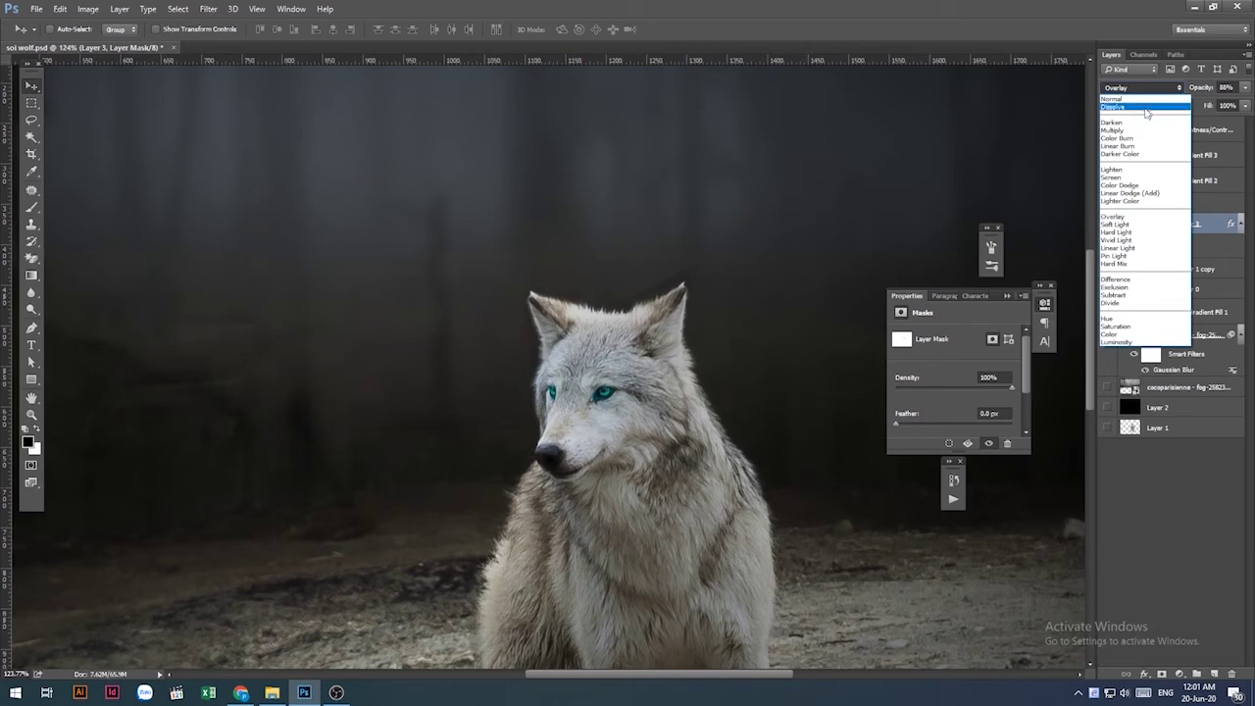
click(1133, 178)
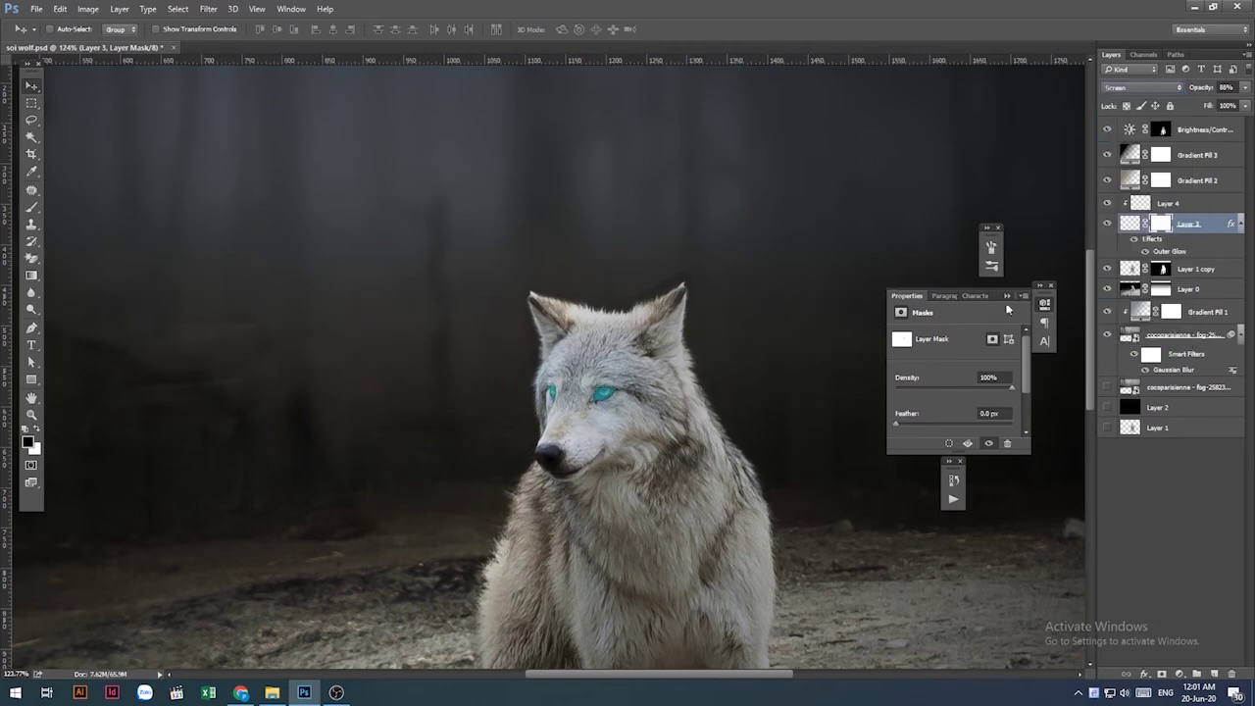
Add an empty layer above Layer 3, unclip Layer 4, and set a 91 px brush at 100% opacity.
click(1214, 674)
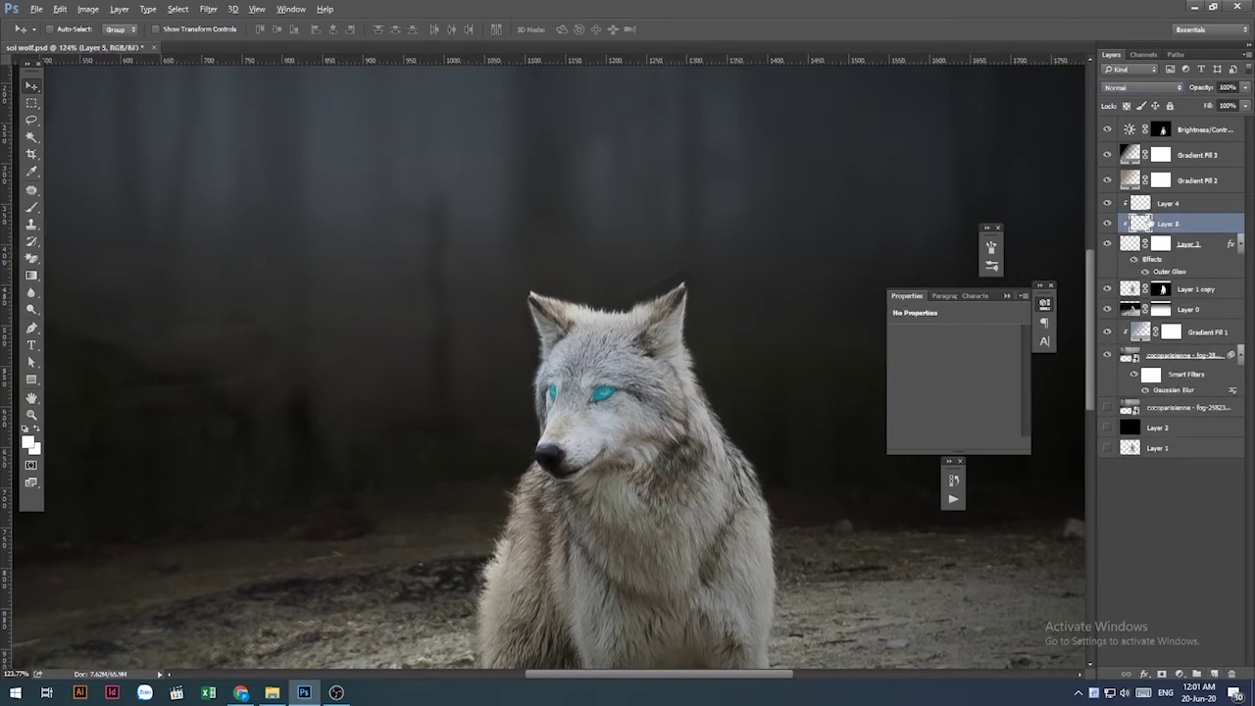
click(1155, 206)
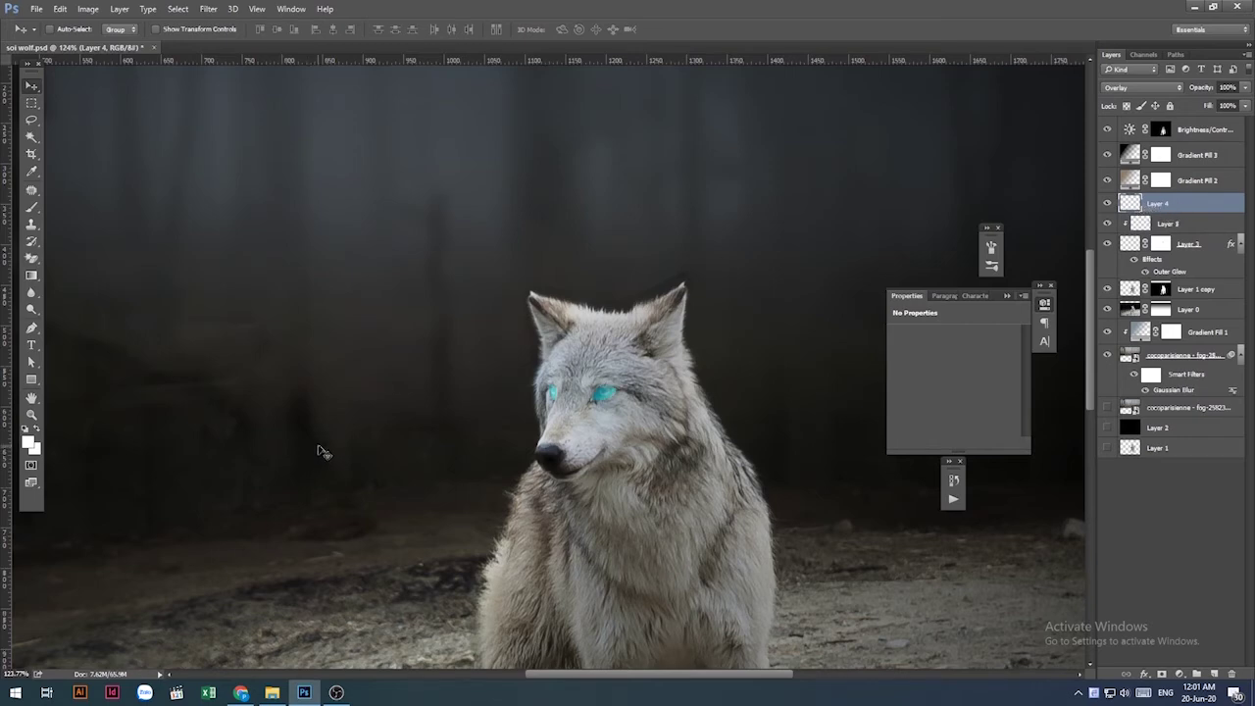
key(b)
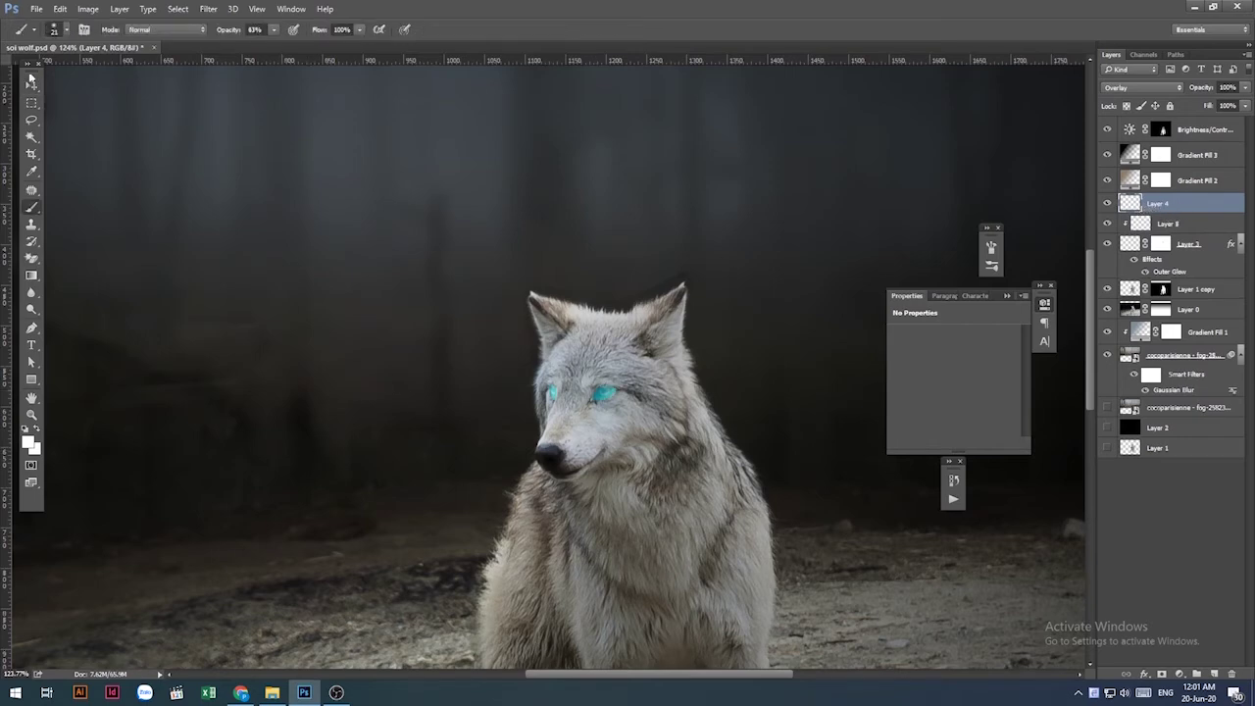
click(66, 29)
drag(125, 72, 138, 71)
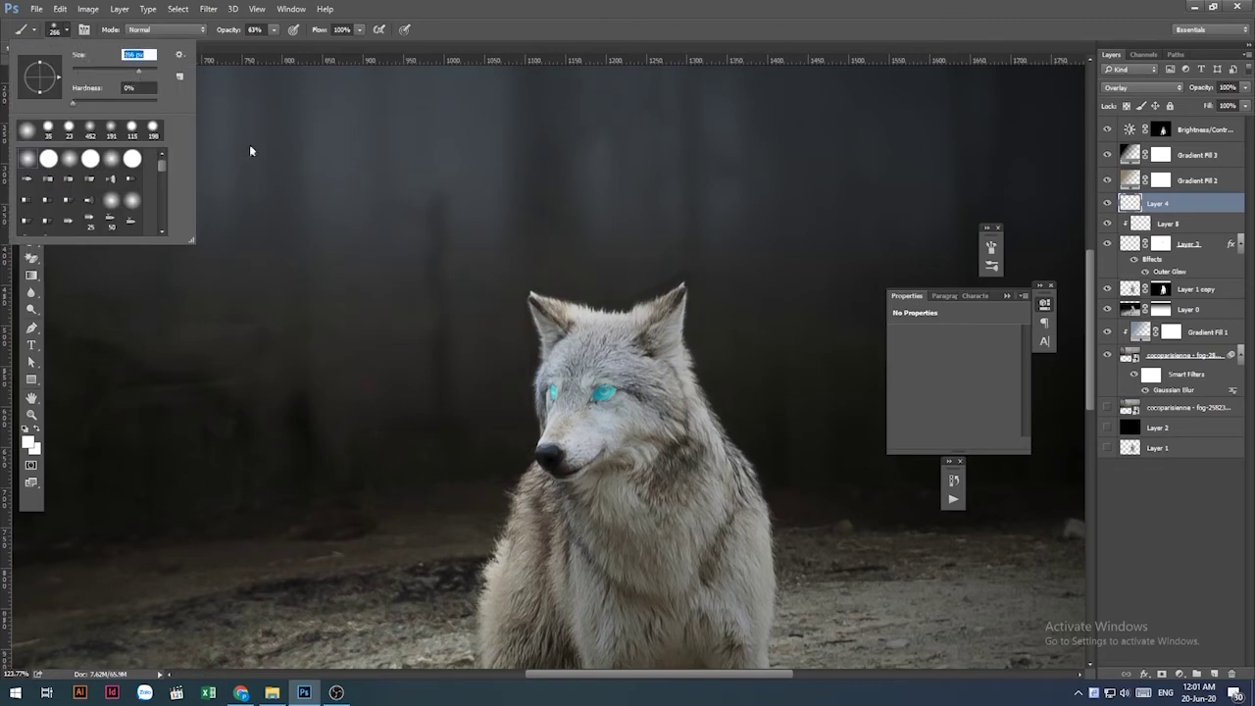
click(111, 72)
key(Return)
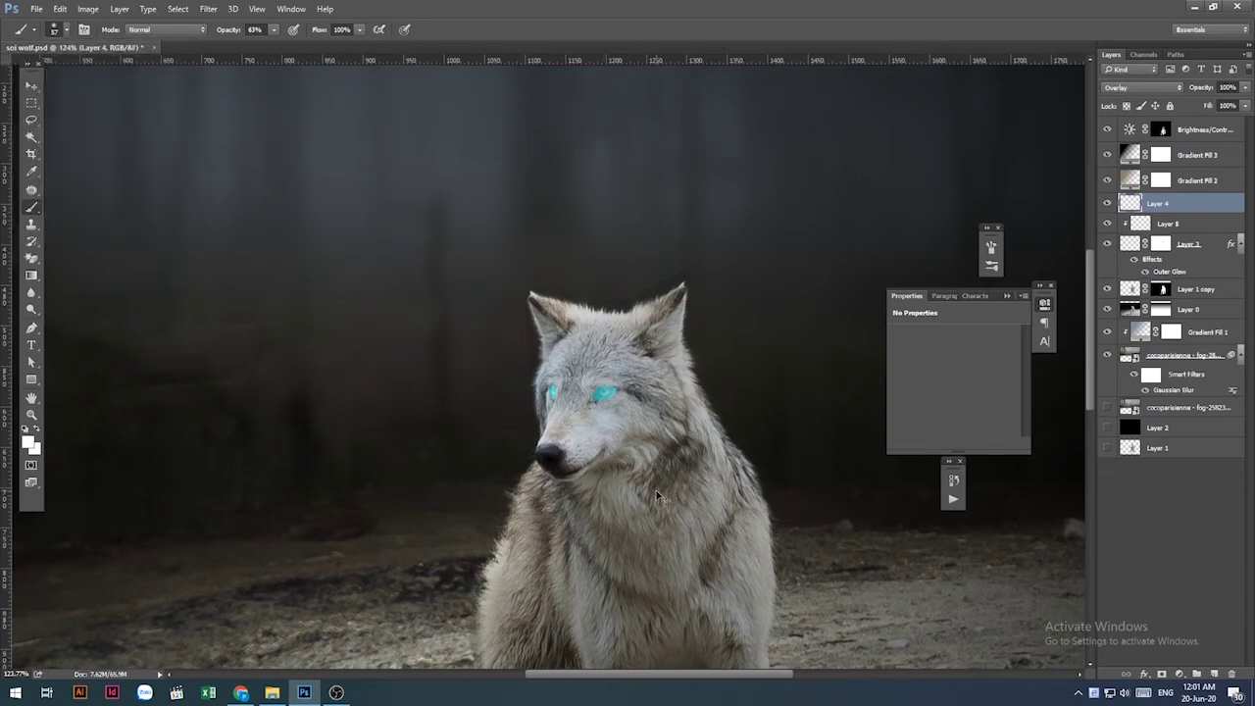
click(273, 29)
drag(273, 44, 358, 69)
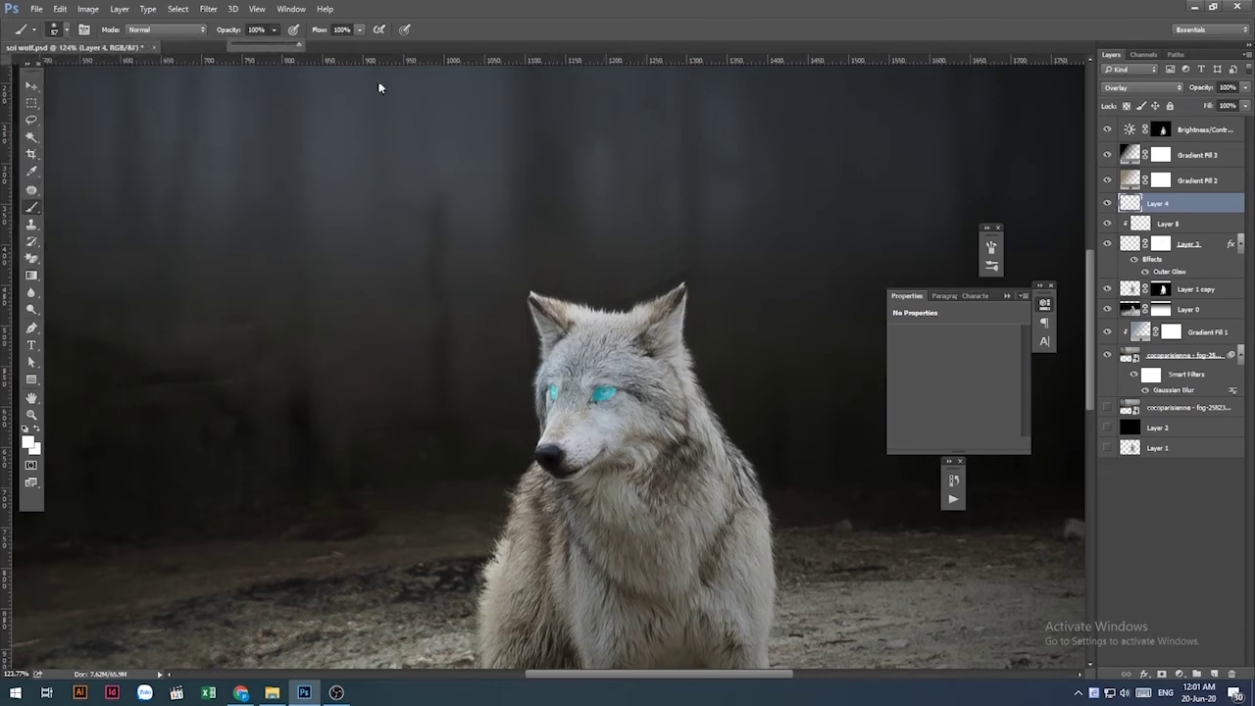
key(Return)
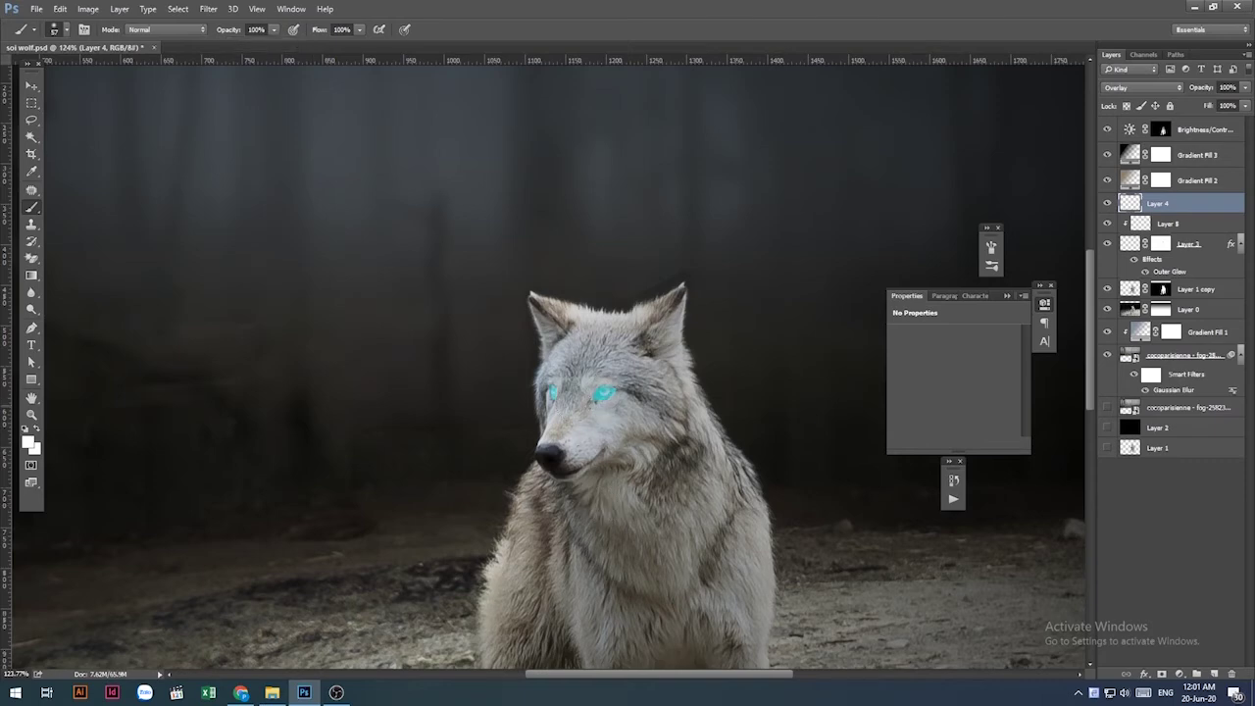
Reselect Layer 4 and add a fresh empty Layer 6 above it.
scroll(520, 534, down, 1)
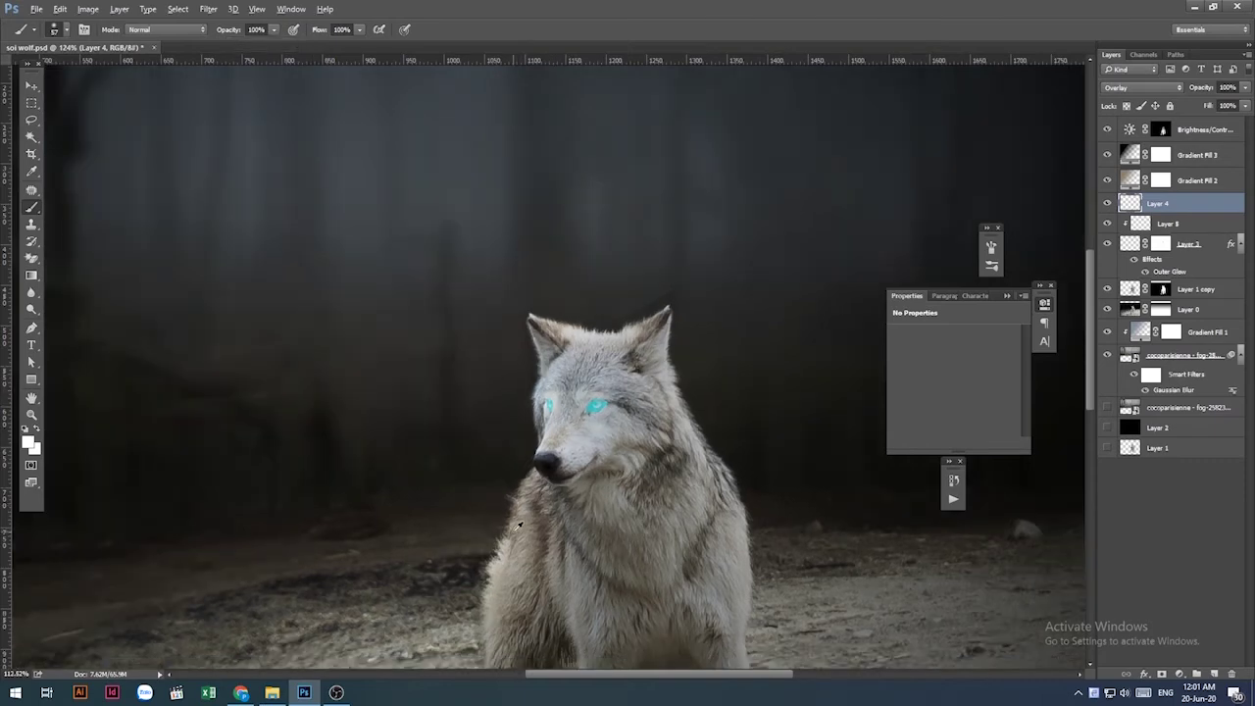
scroll(519, 529, down, 1)
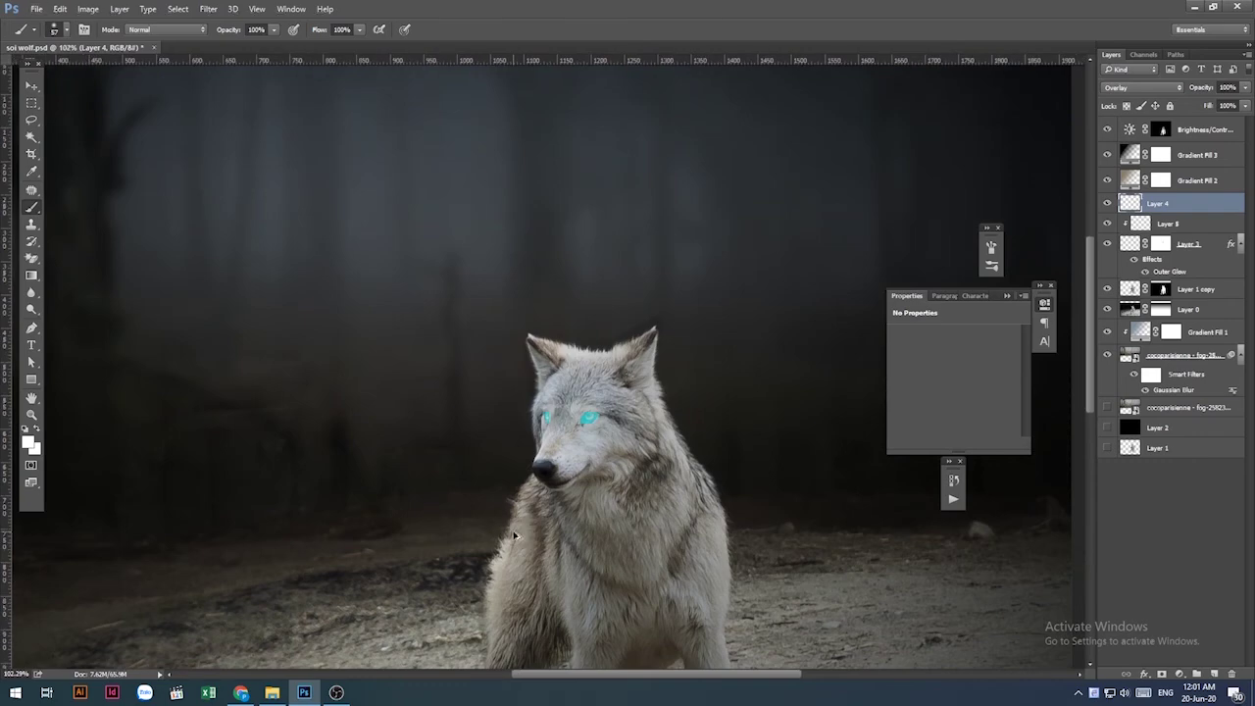
key(v)
scroll(634, 353, up, 3)
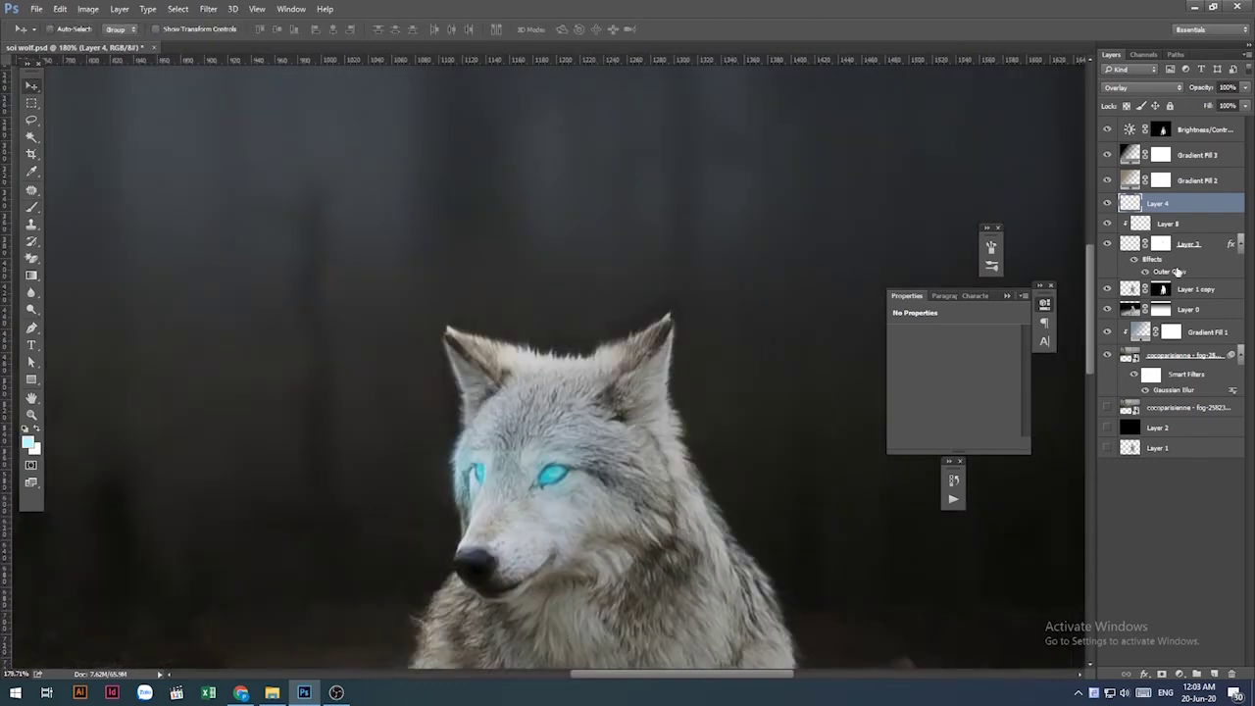
click(1176, 272)
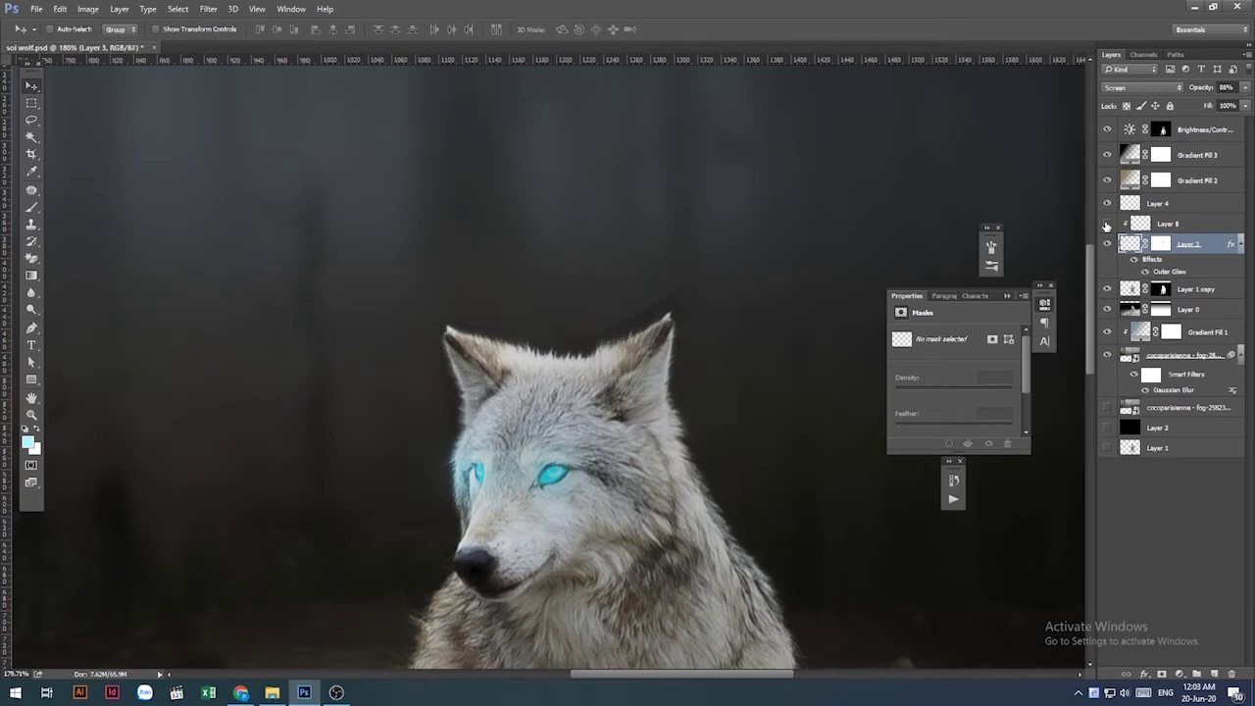
scroll(803, 348, down, 3)
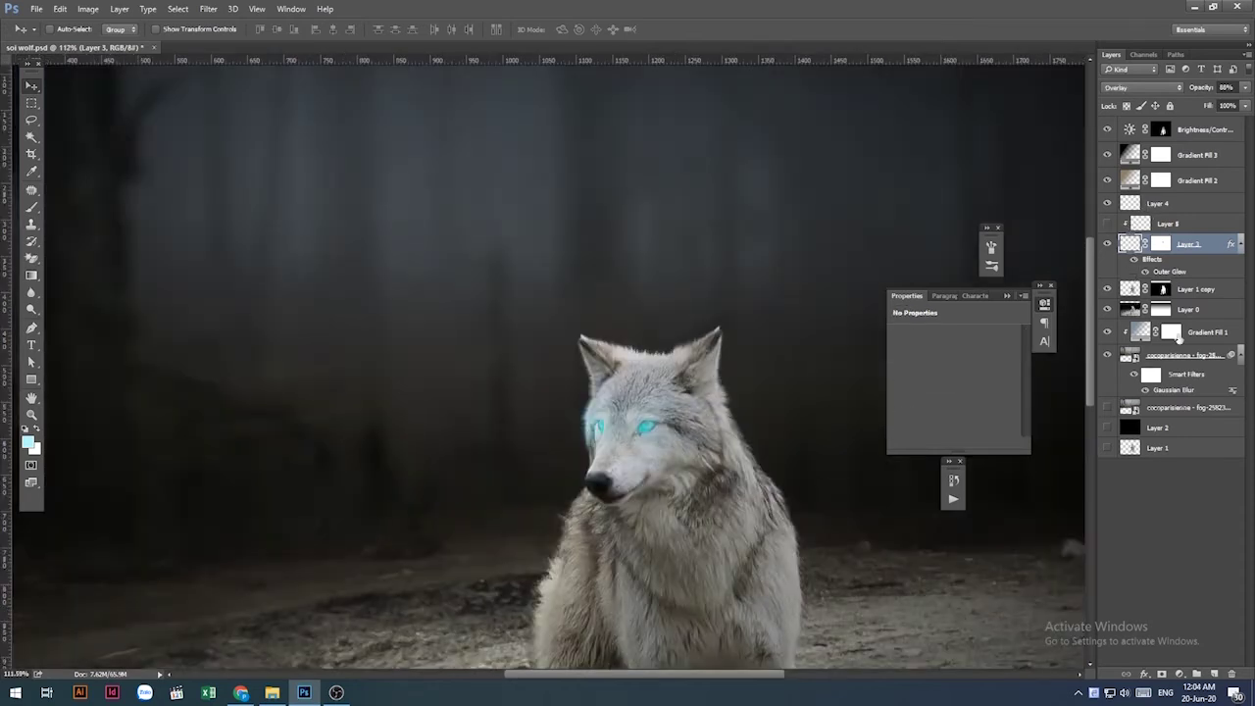
click(1176, 203)
click(1213, 673)
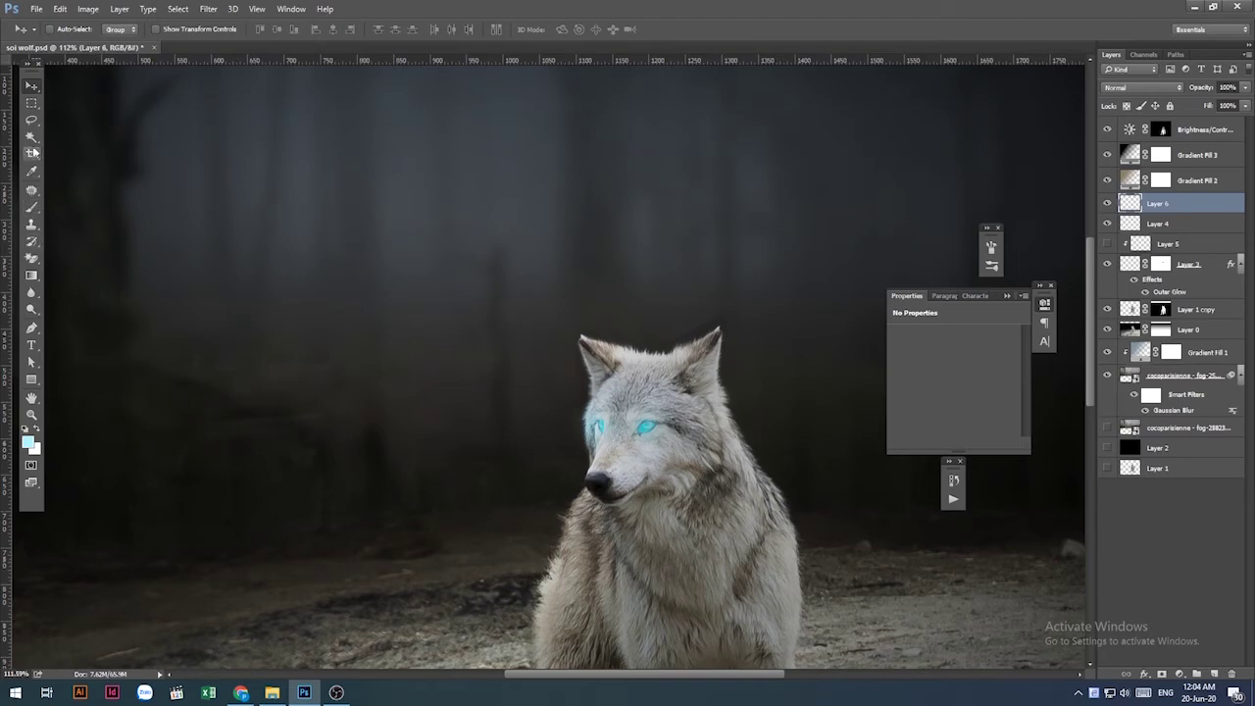
Paint a large soft glow over the wolf with a ~198 px brush and set Layer 6 to Soft Light.
click(32, 208)
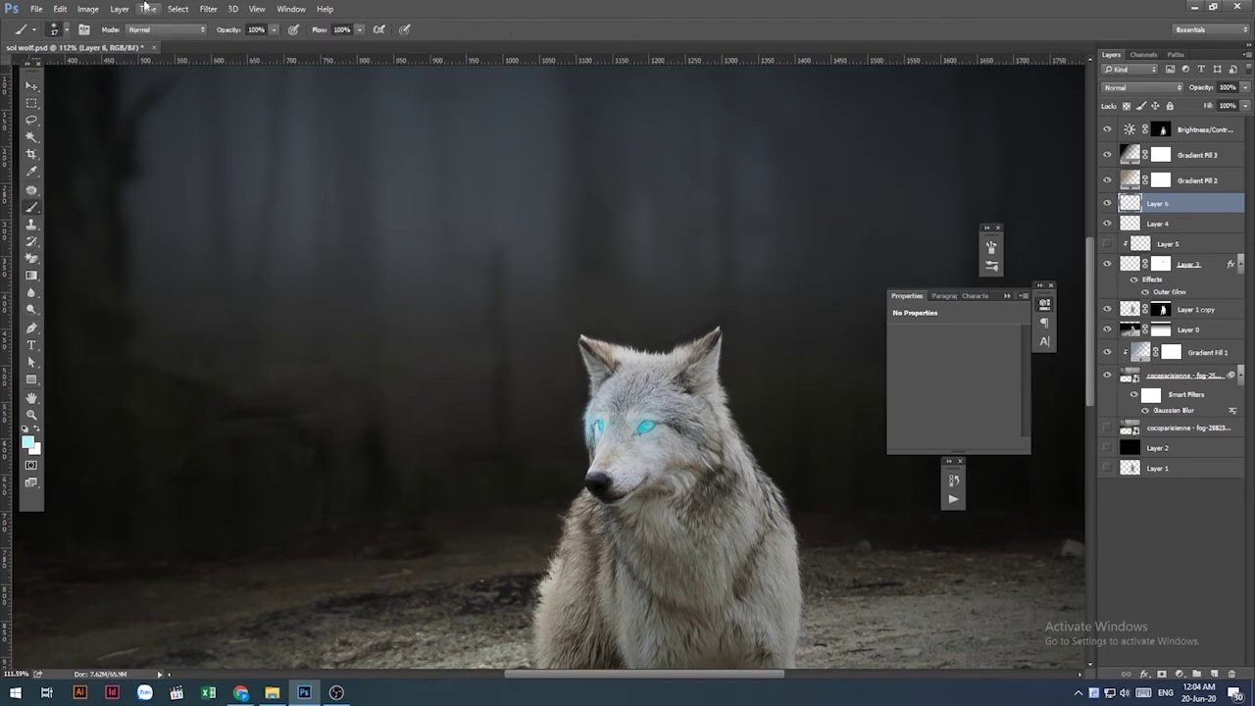
click(60, 30)
drag(99, 70, 106, 65)
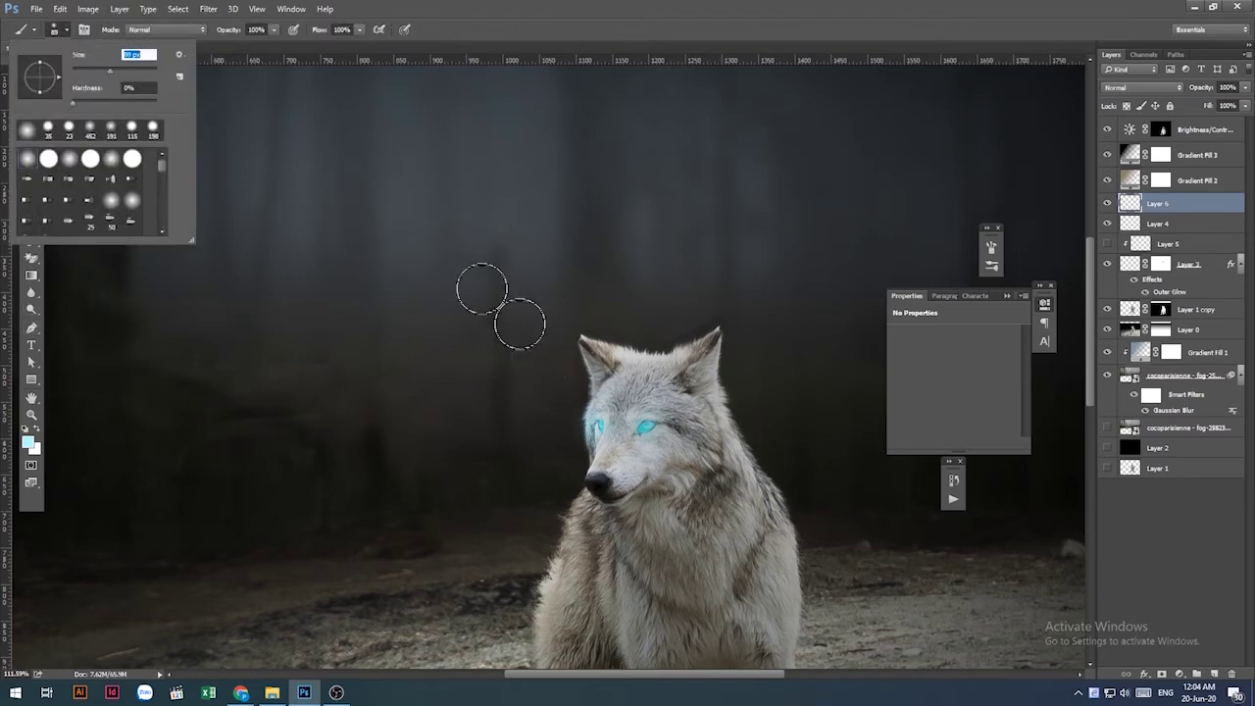
drag(129, 72, 136, 75)
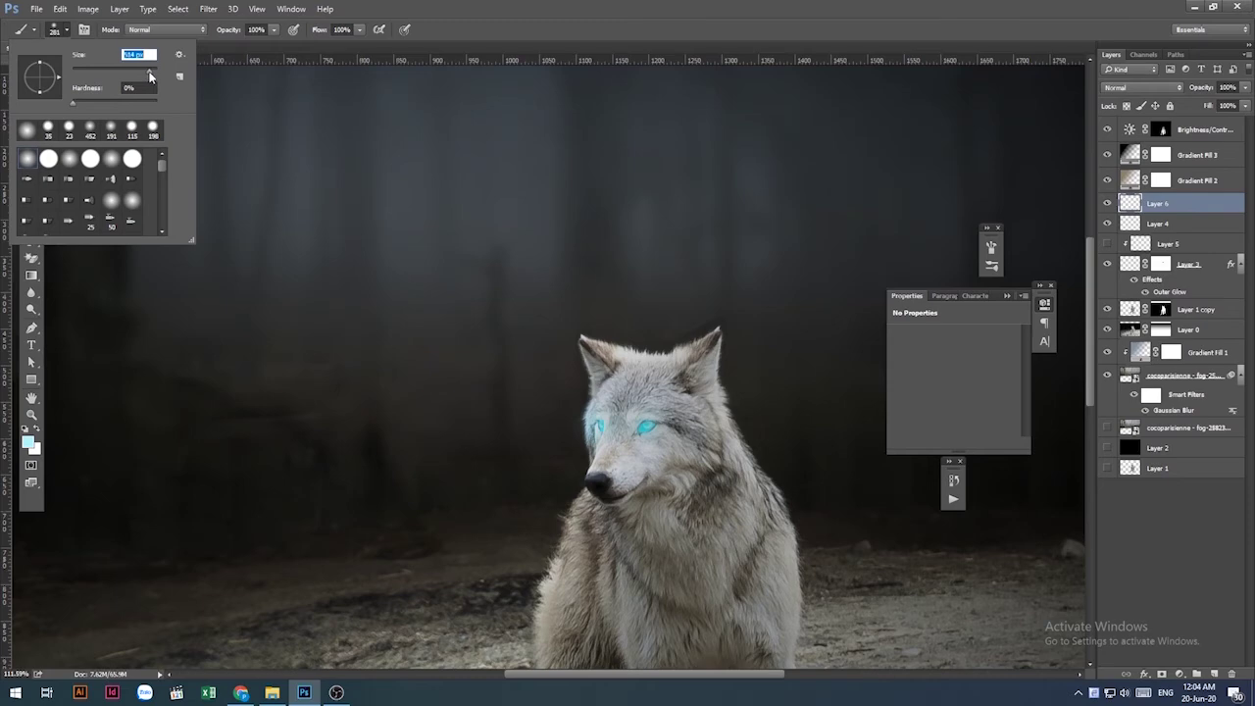
click(608, 414)
key(shift+alt+f)
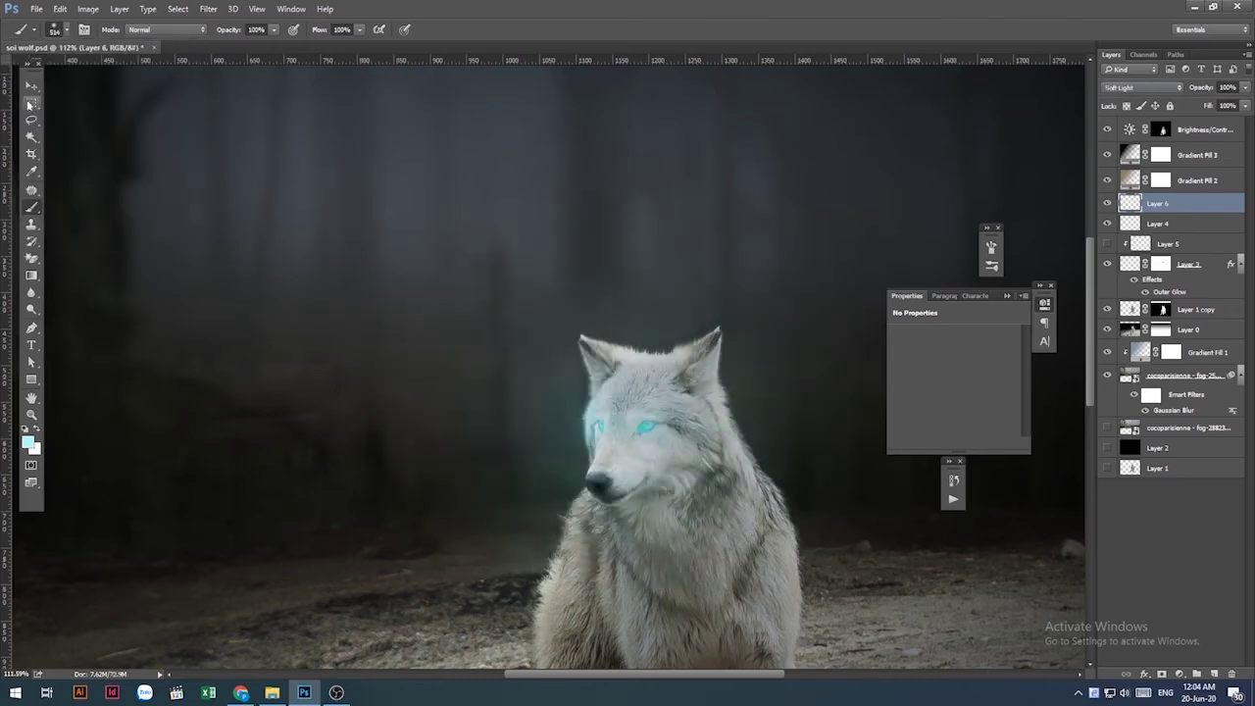
click(31, 87)
scroll(439, 339, down, 1)
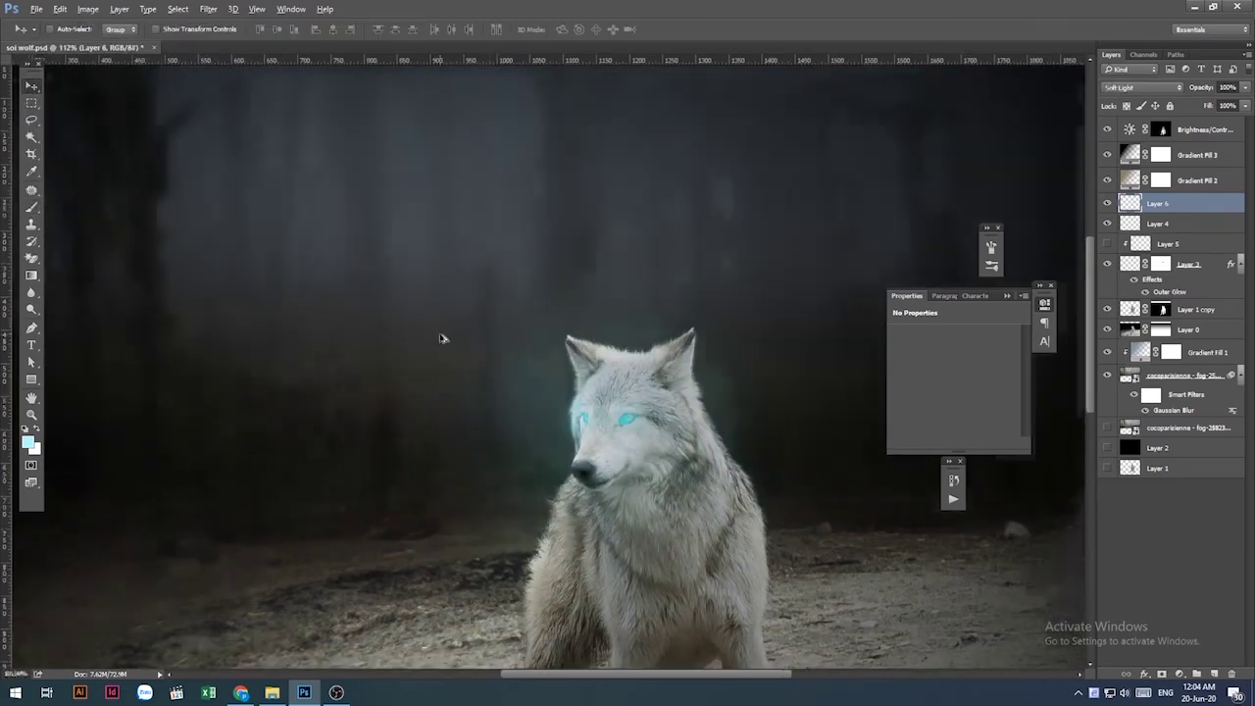
scroll(439, 338, down, 2)
scroll(441, 338, down, 1)
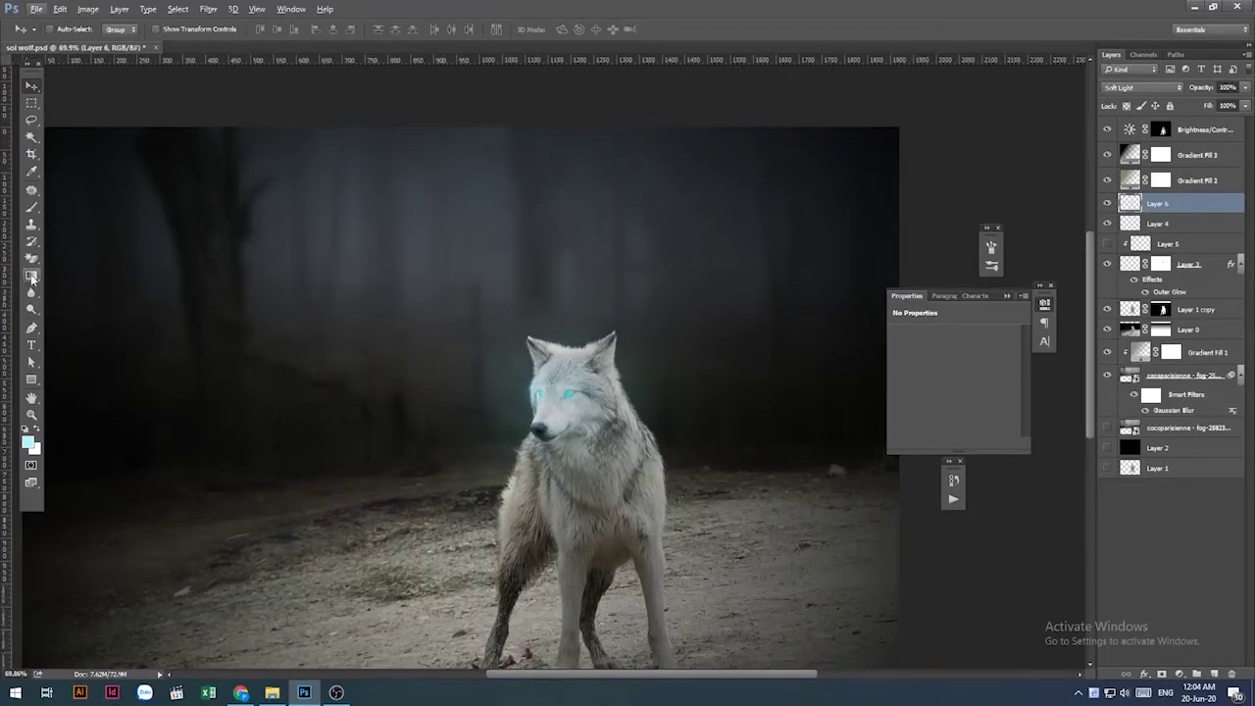
Brush cyan glow at 219 px over the wolf's chest, neck and head around the eyes.
key(b)
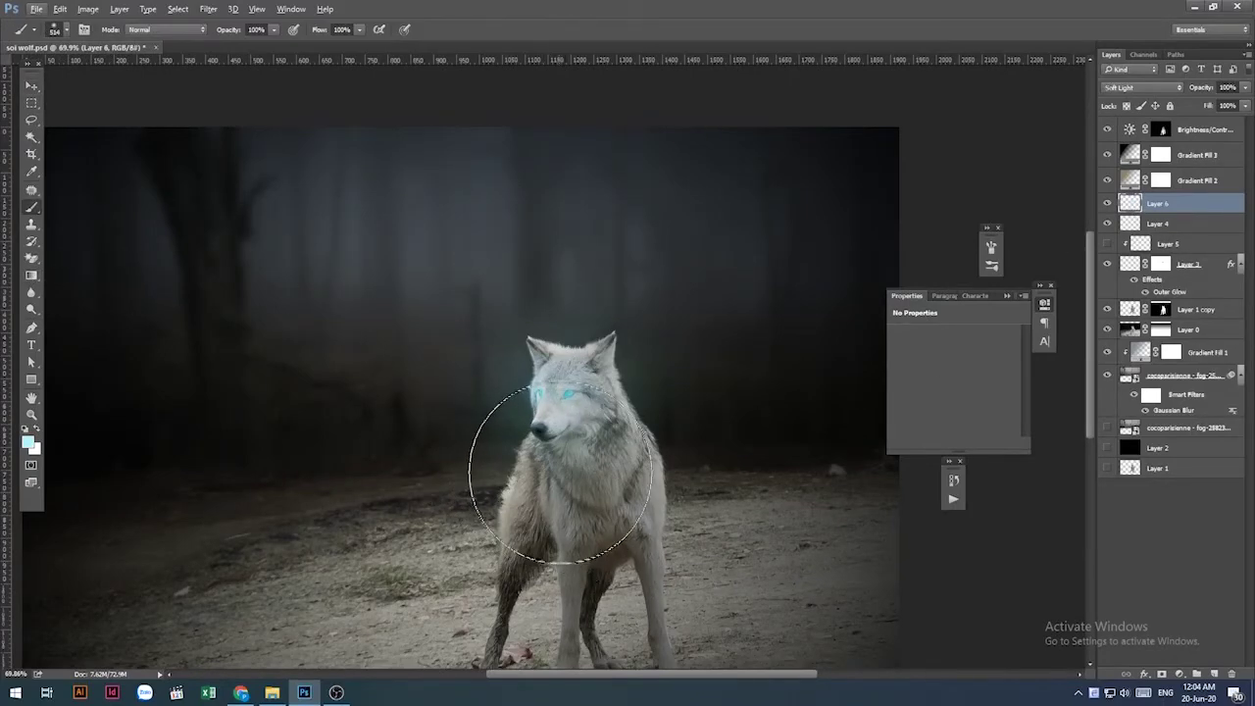
click(567, 454)
click(65, 30)
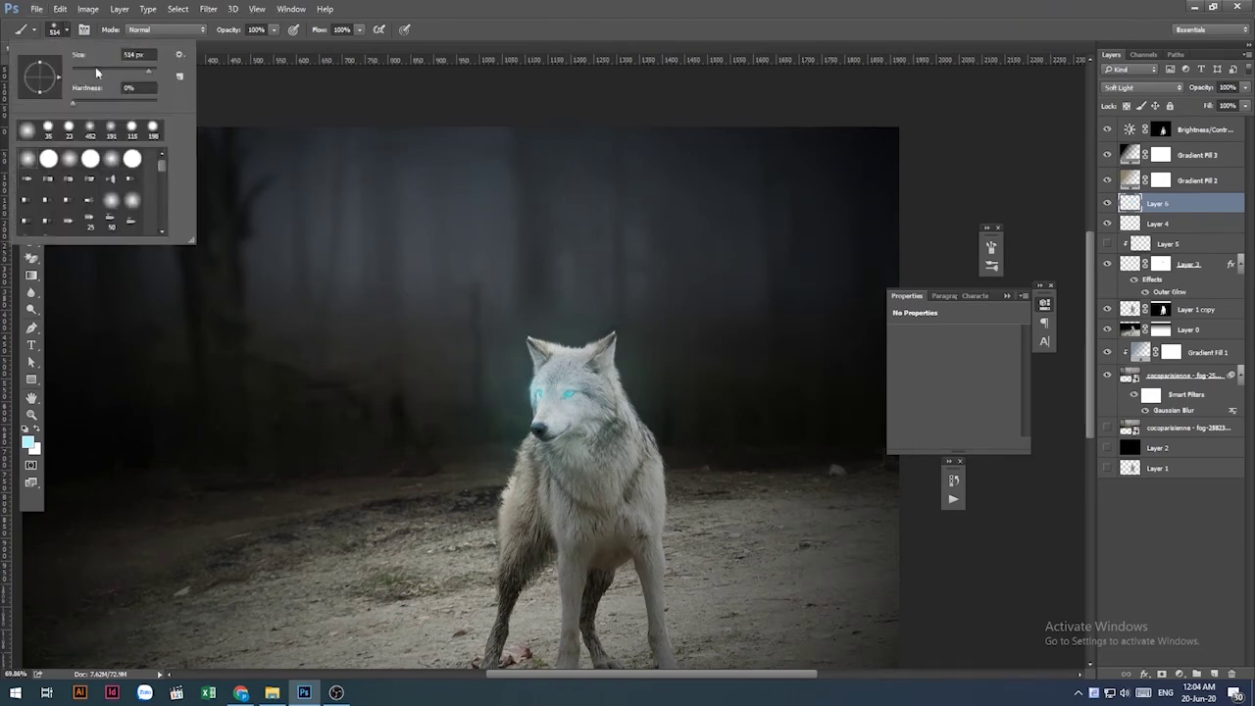
drag(118, 69, 120, 69)
text(219)
key(Return)
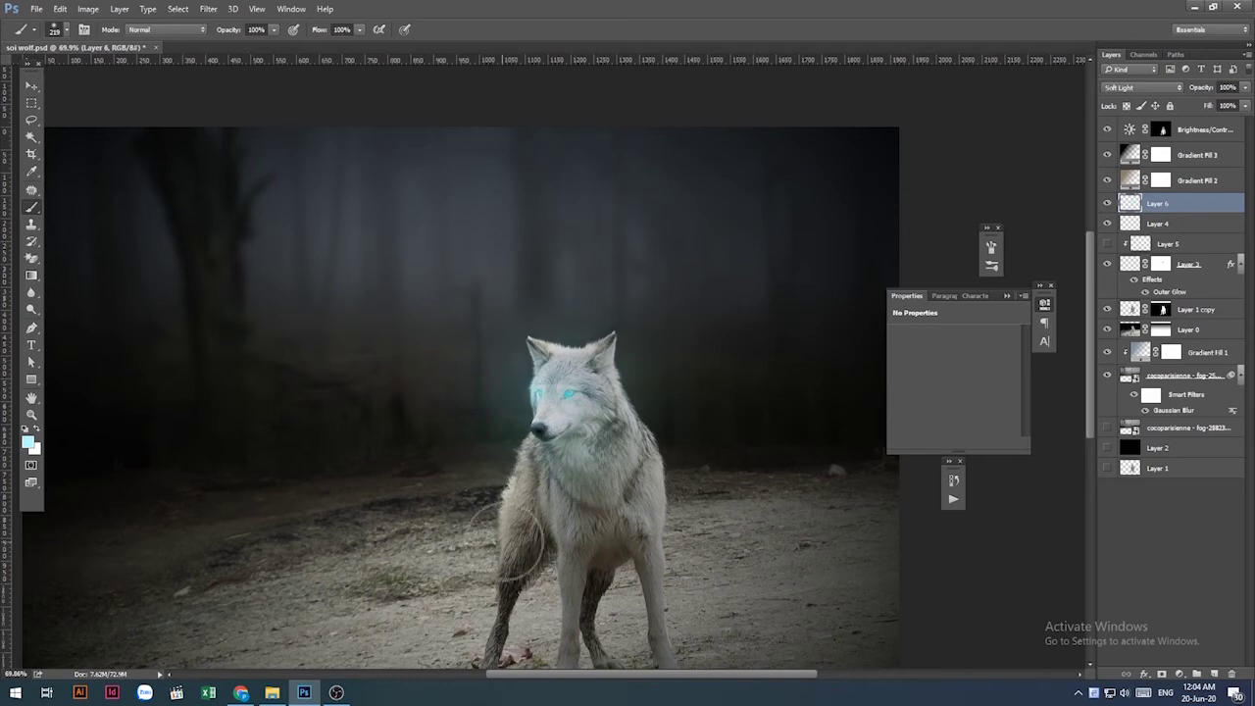
drag(540, 495, 608, 460)
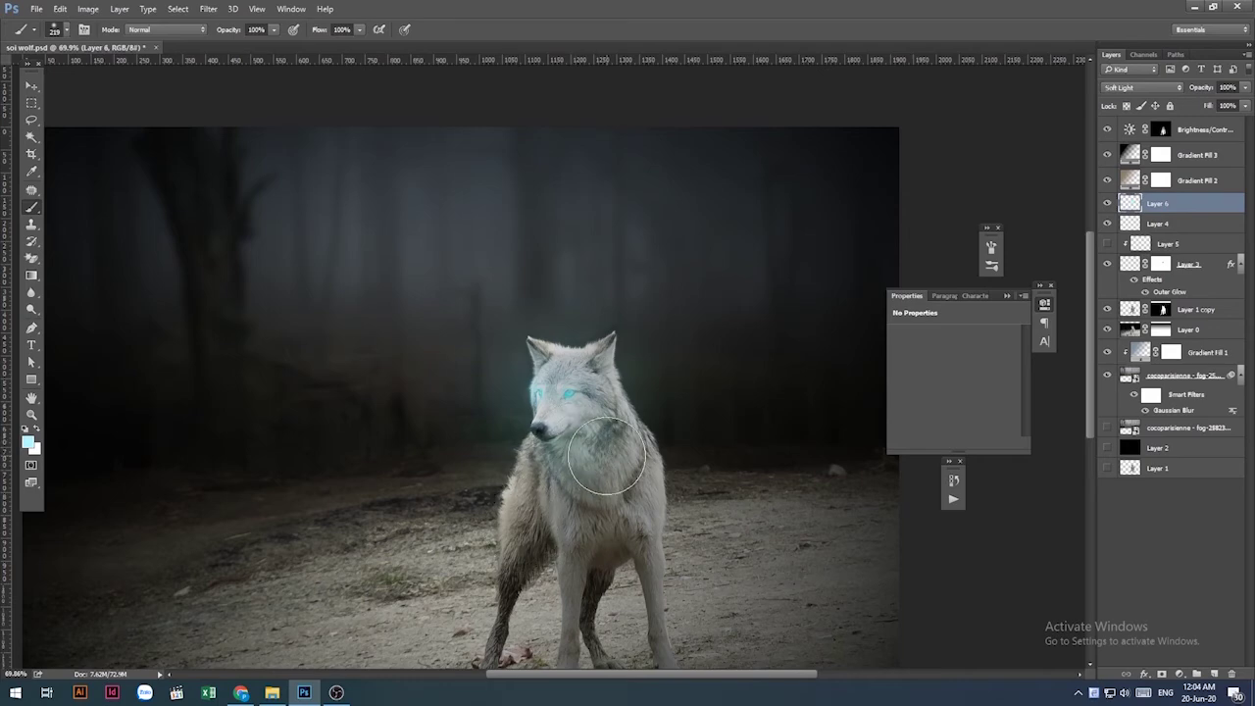
drag(564, 422, 578, 437)
Add a final cyan stroke on the neck, then import stars_sky as one layer at 38% opacity with a mask.
drag(638, 532, 631, 448)
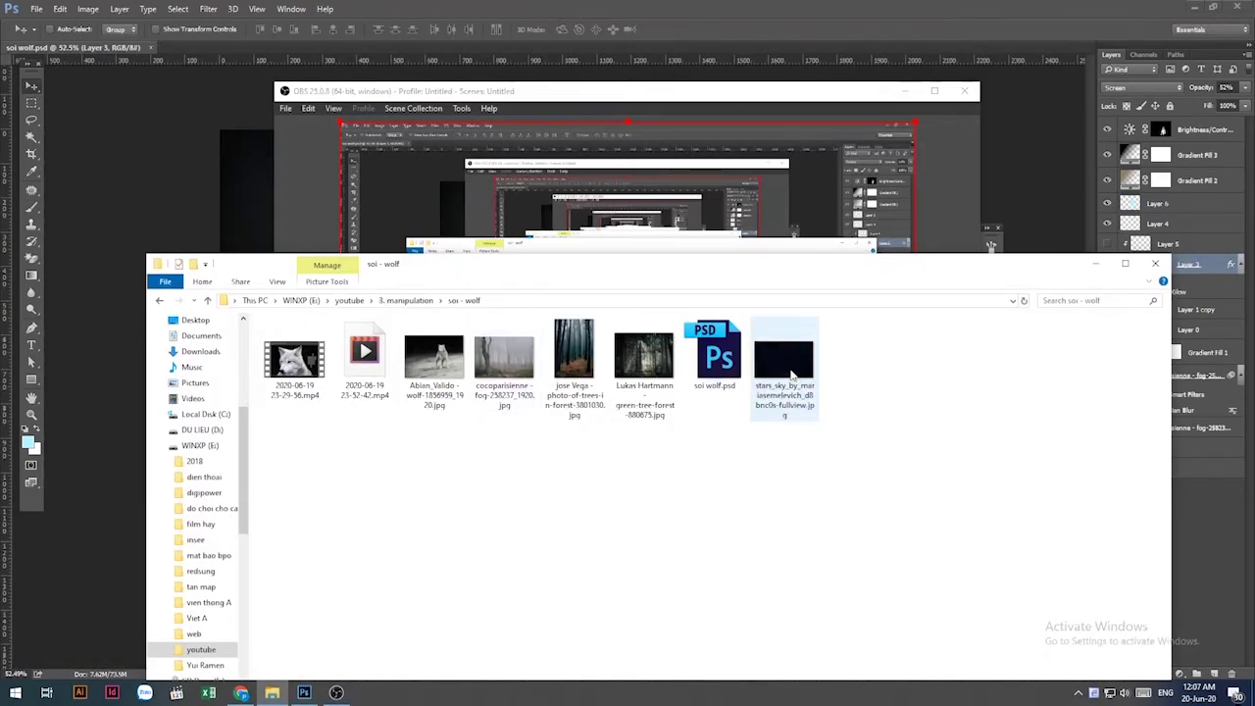
drag(792, 375, 302, 688)
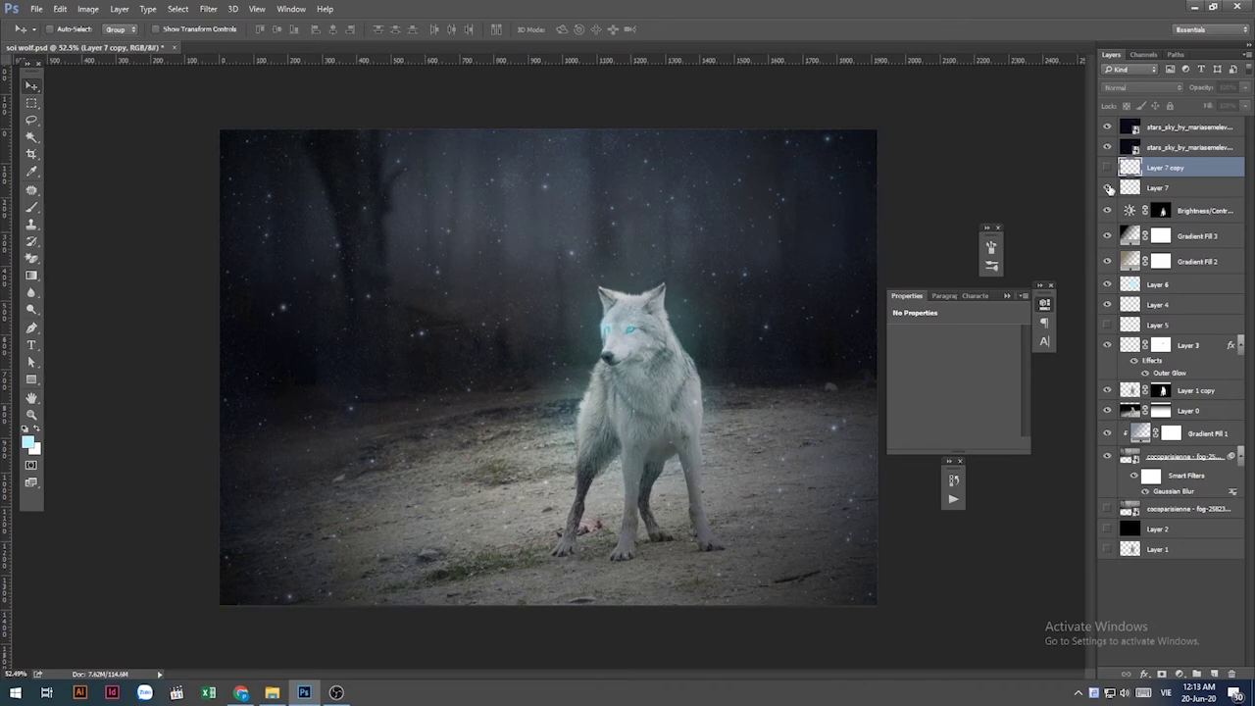
click(1191, 146)
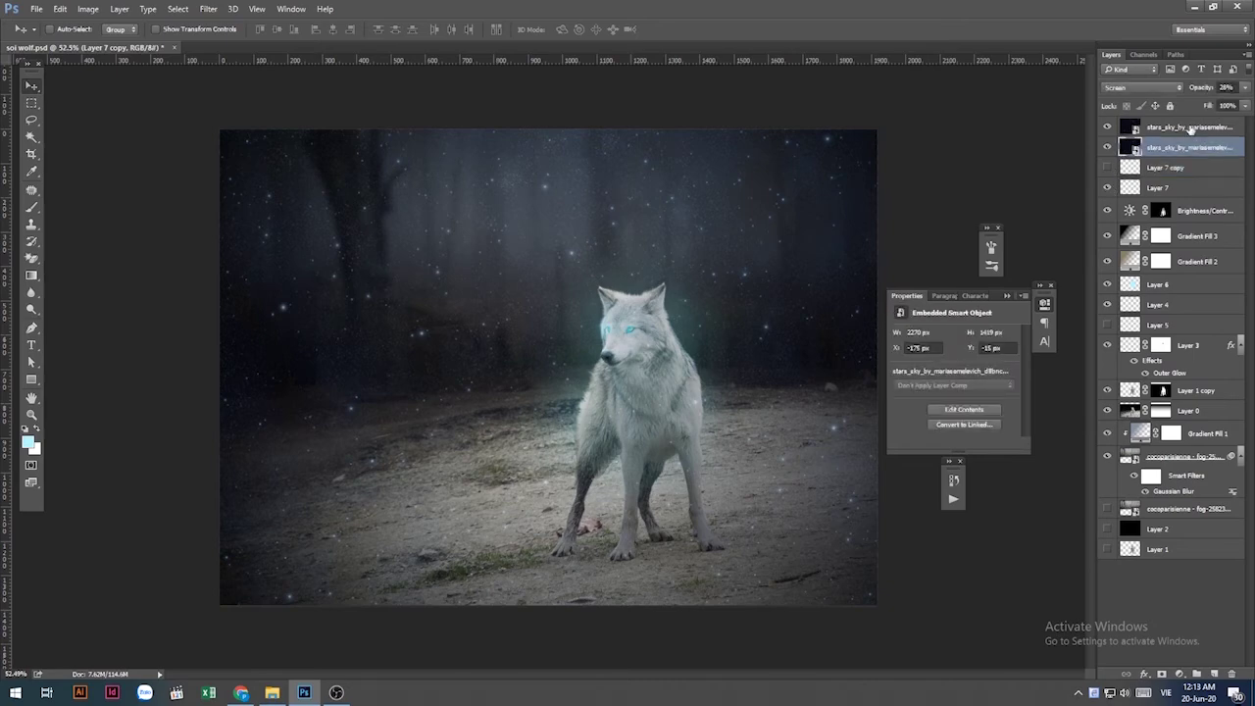
key(Delete)
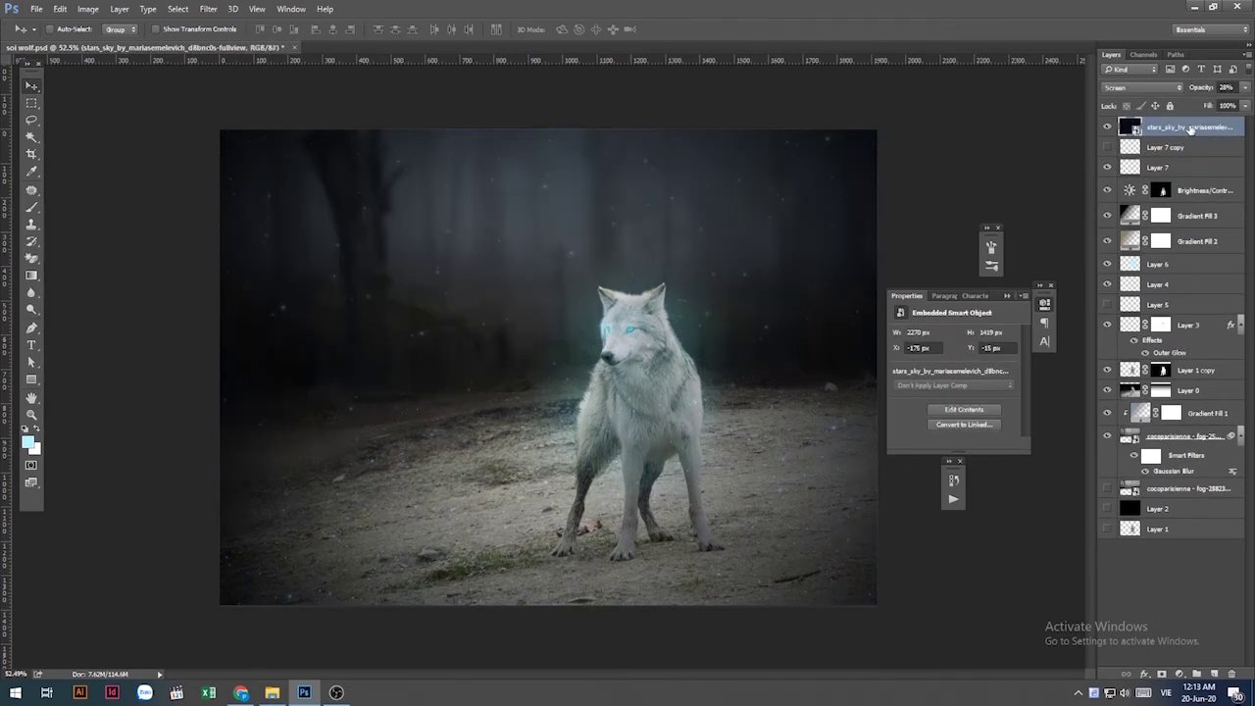
click(1245, 89)
drag(1214, 105, 1219, 105)
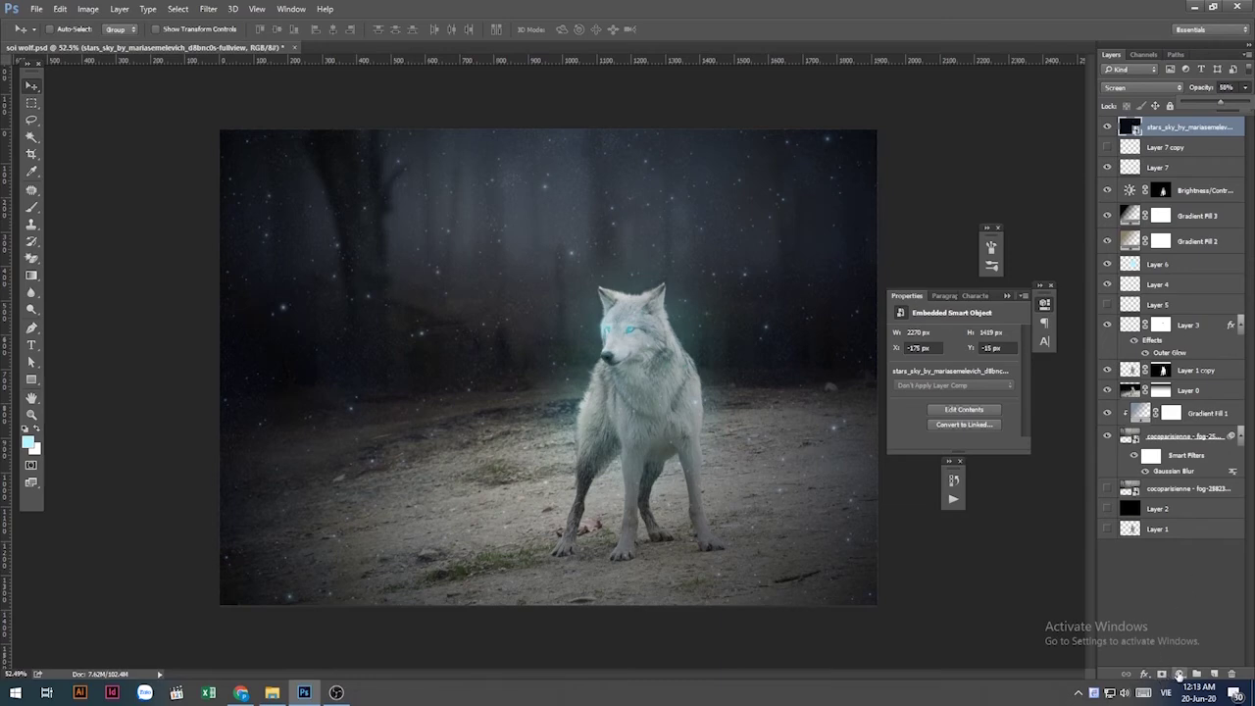
click(1160, 675)
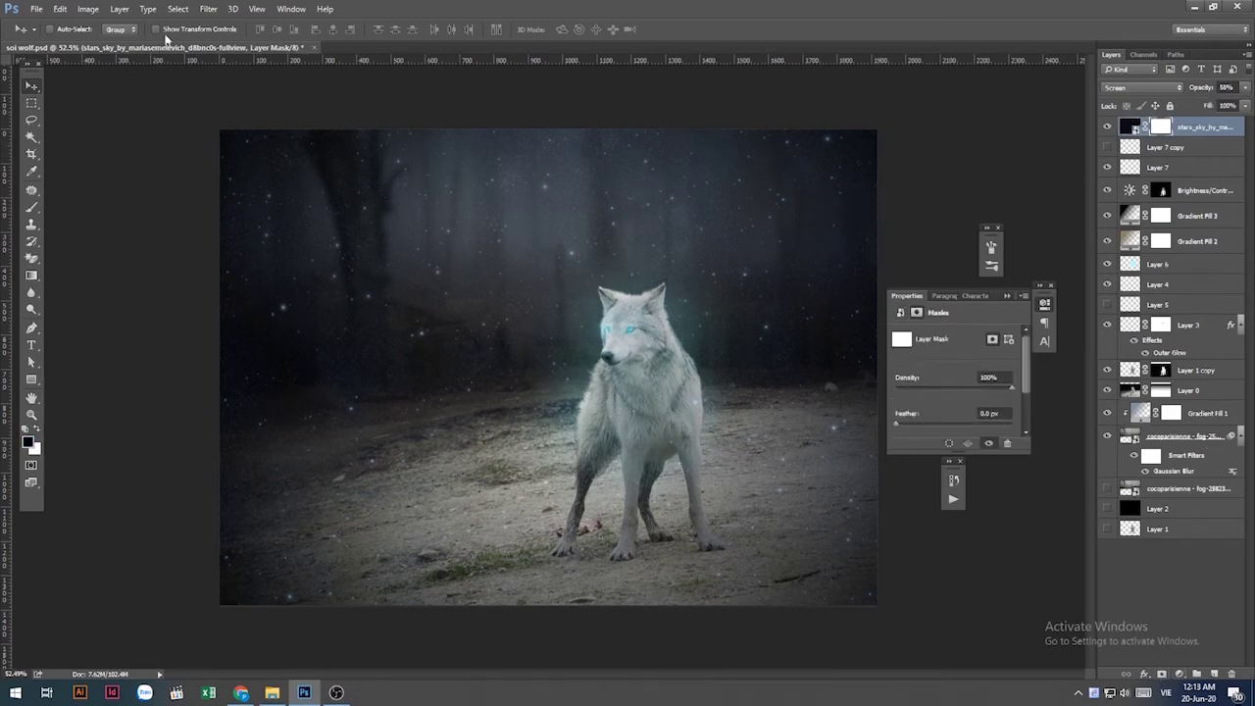
Draw a radial gradient on the star layer's mask outward from the wolf's shoulder.
click(32, 276)
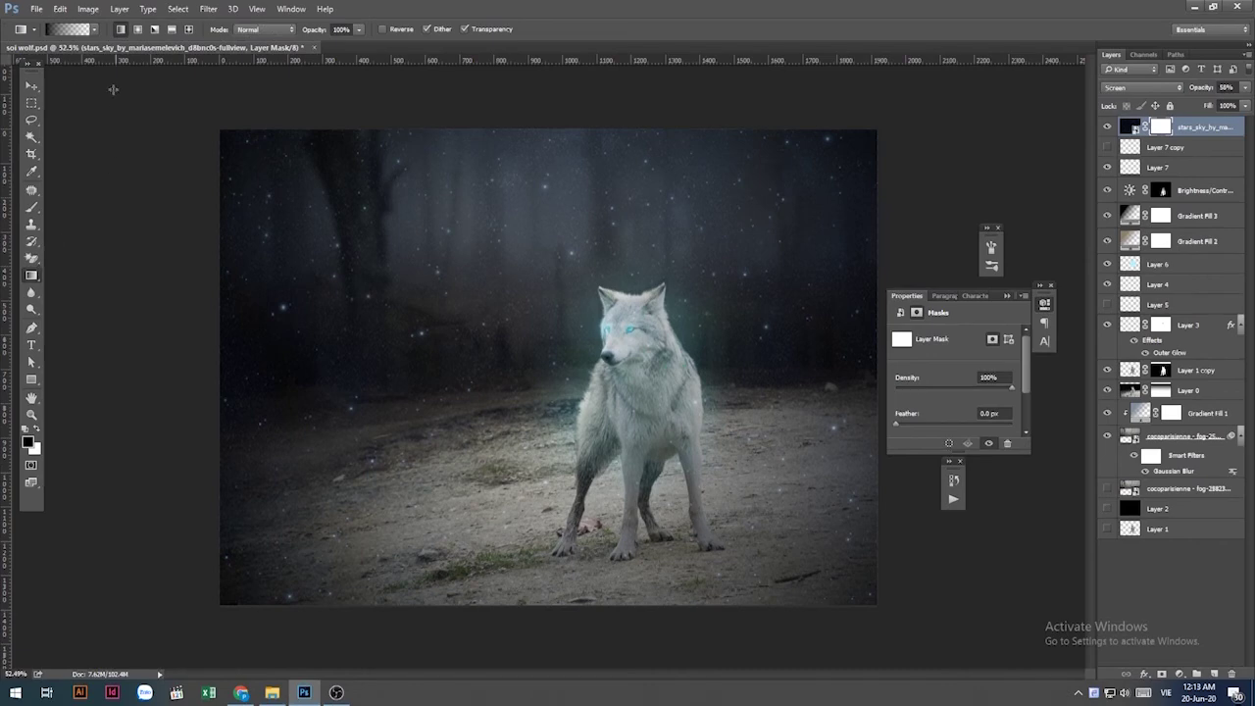
click(137, 30)
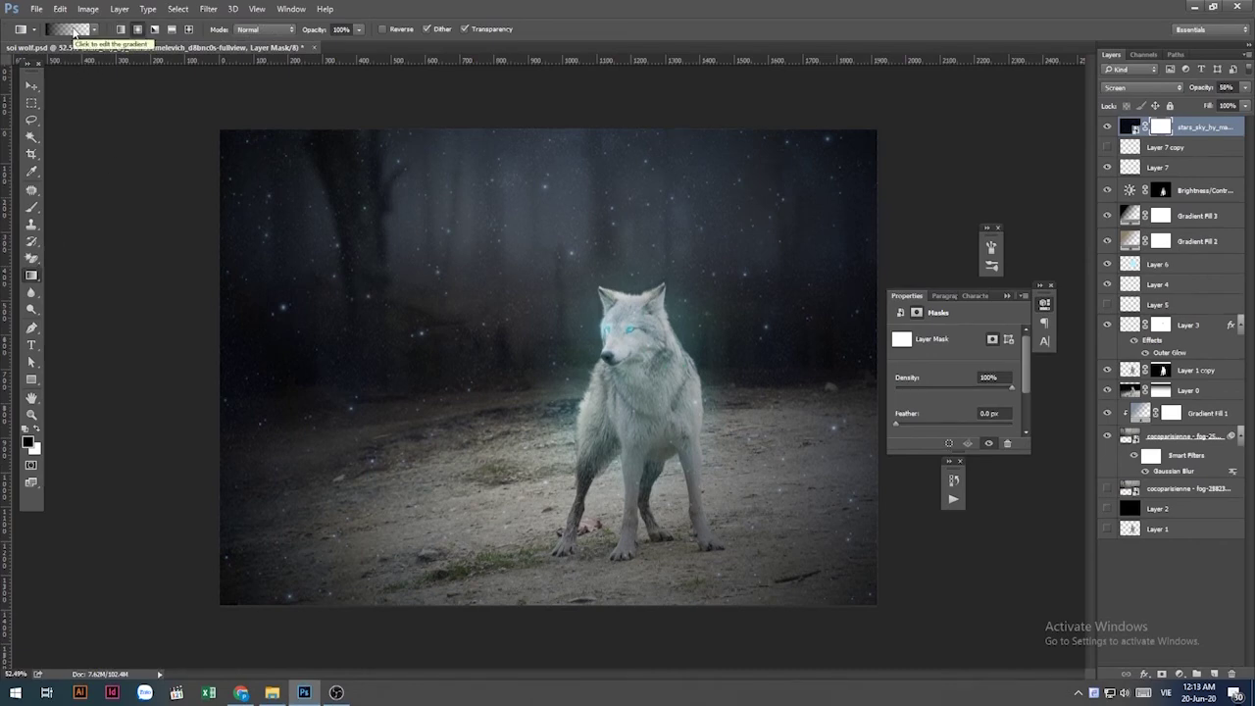
click(75, 29)
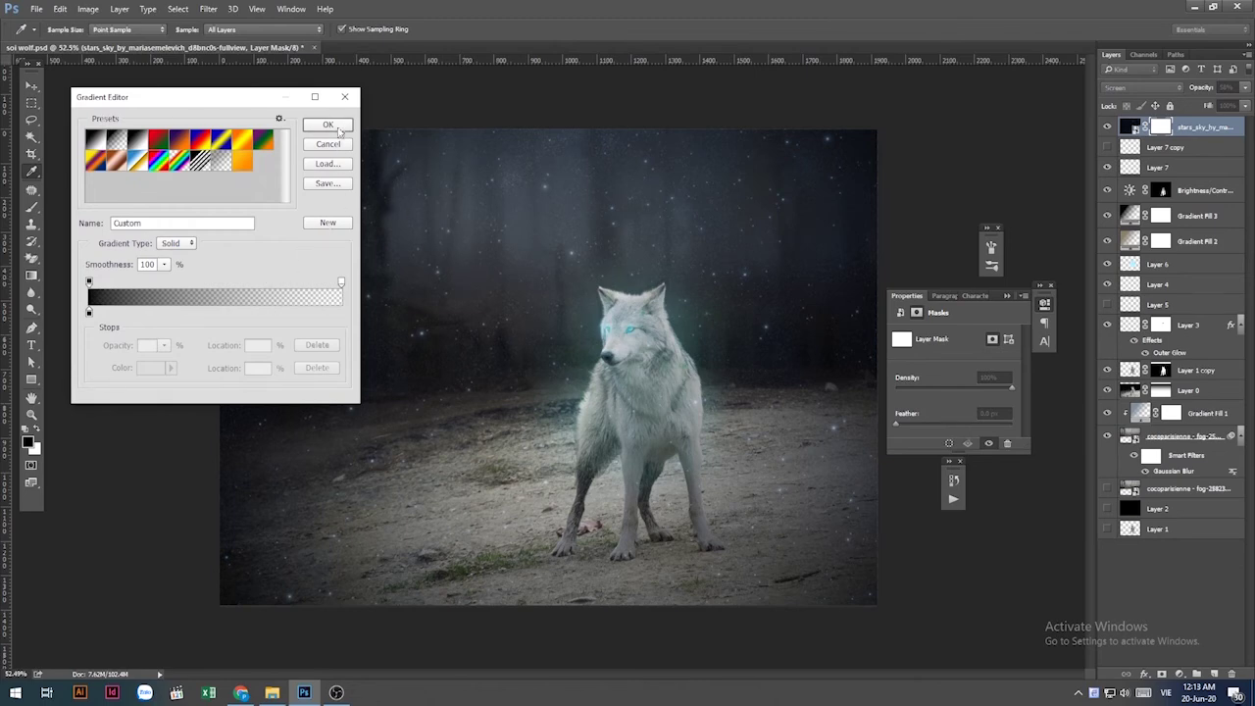
click(328, 124)
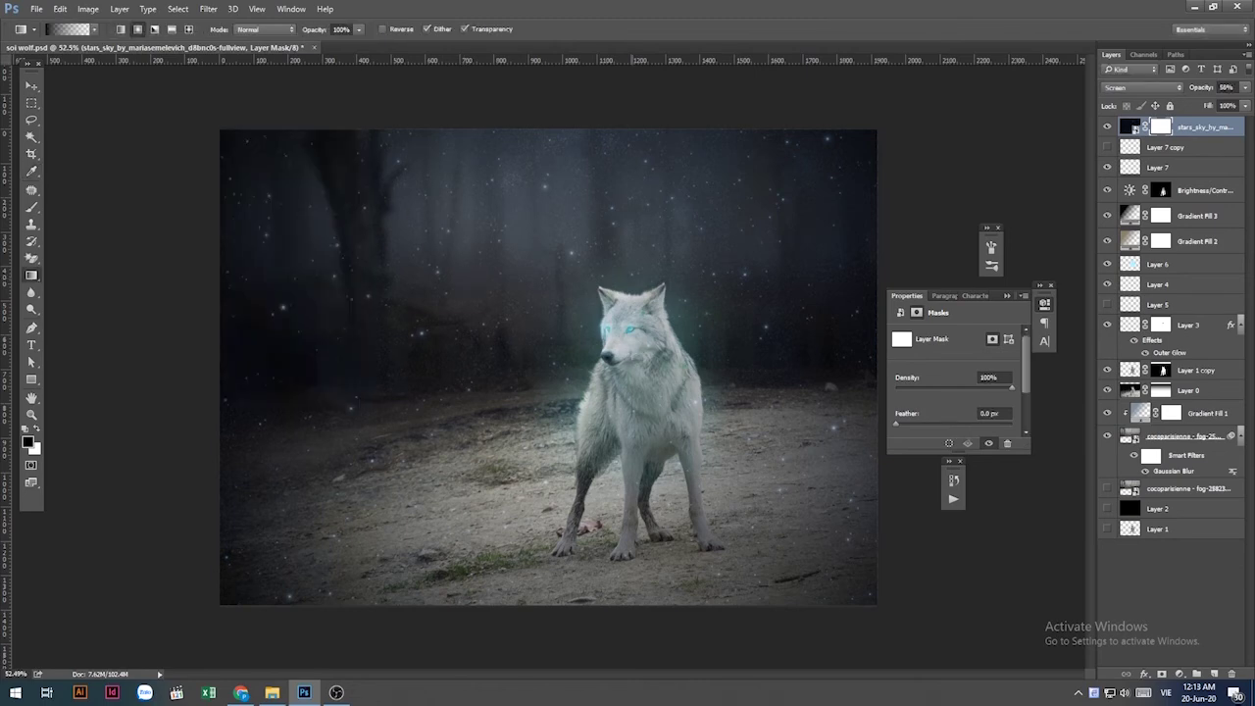
drag(690, 355, 755, 357)
key(ctrl+z)
mouse_move(718, 402)
mouse_down()
mouse_move(805, 531)
mouse_move(862, 534)
mouse_up()
Invert the star-sky mask and shift the star layer's position on the canvas.
click(60, 9)
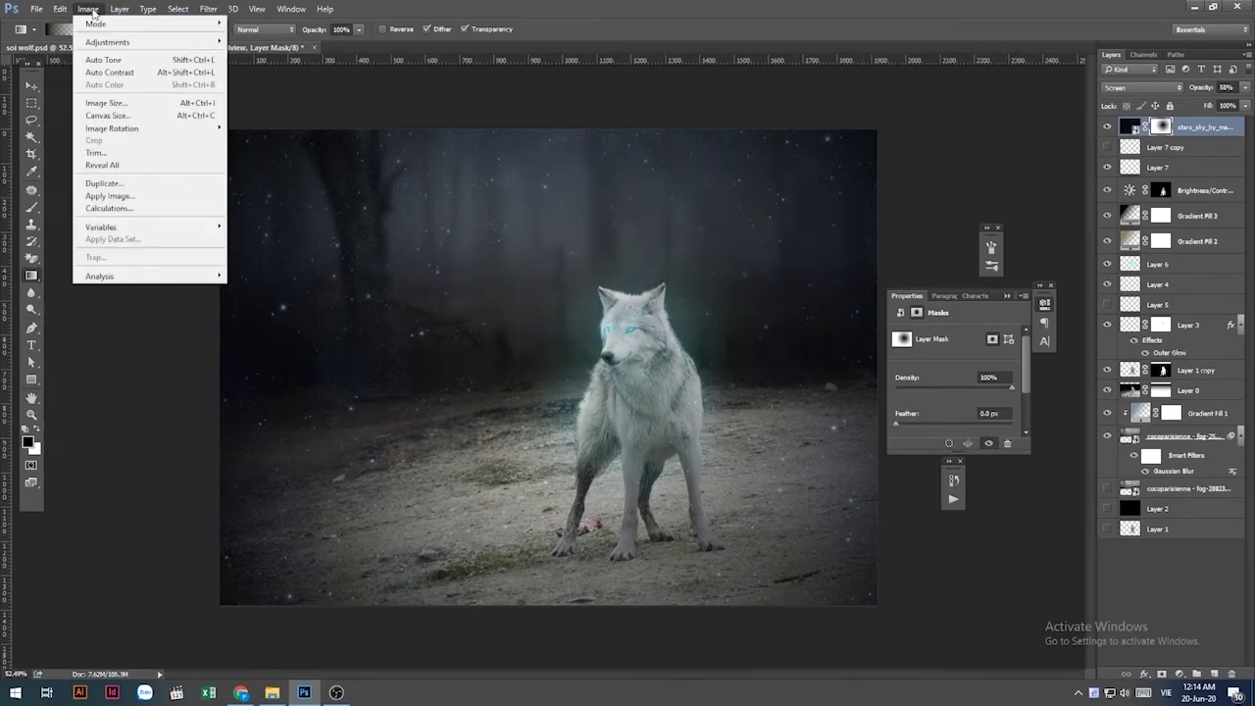
mouse_move(107, 42)
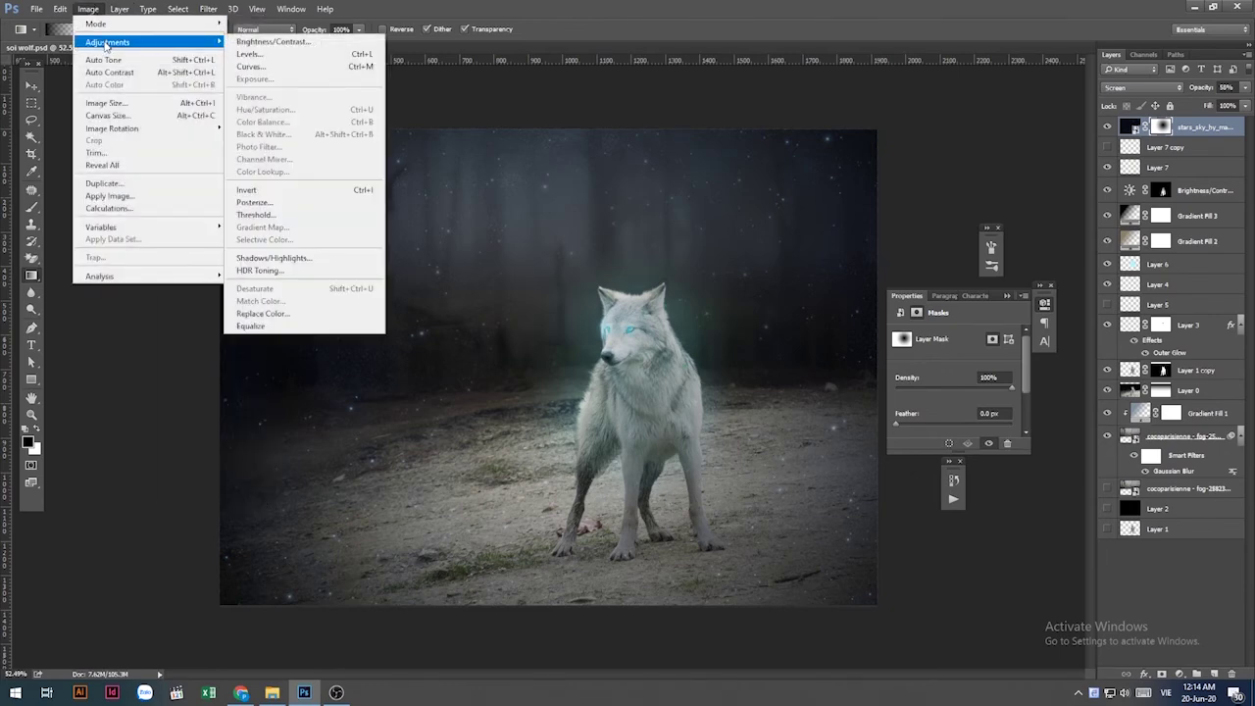
click(284, 188)
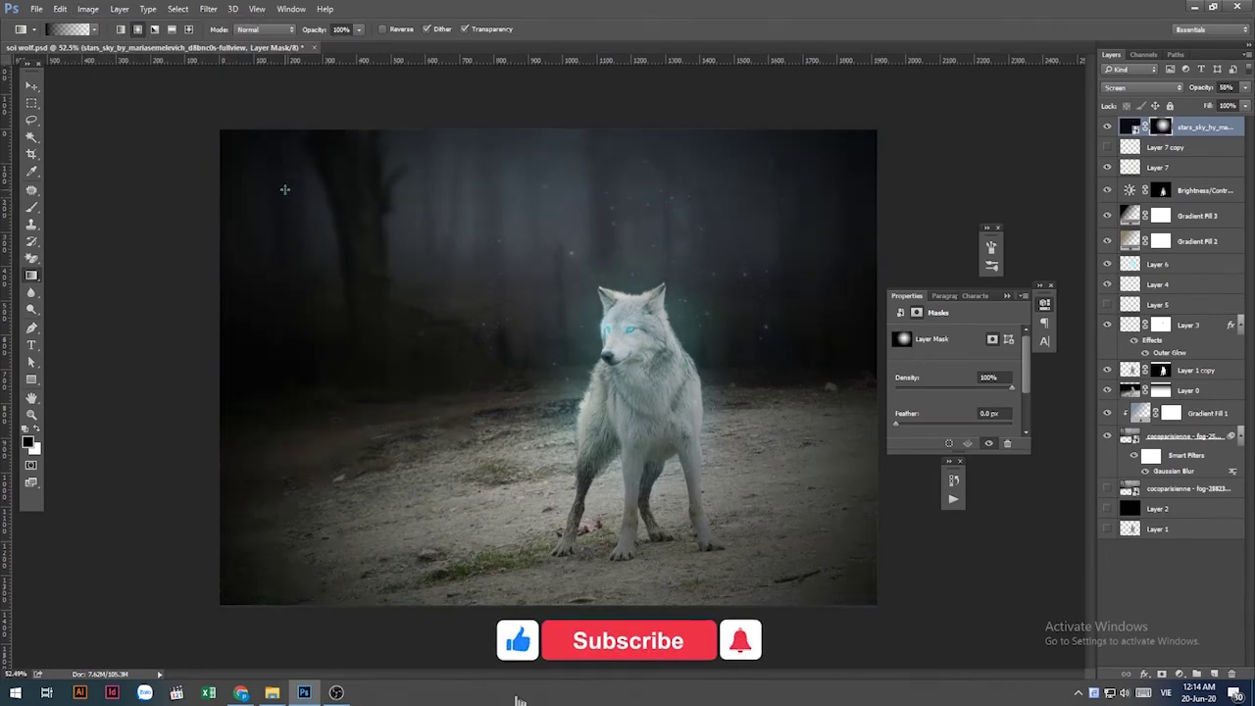
click(31, 85)
scroll(332, 374, down, 1)
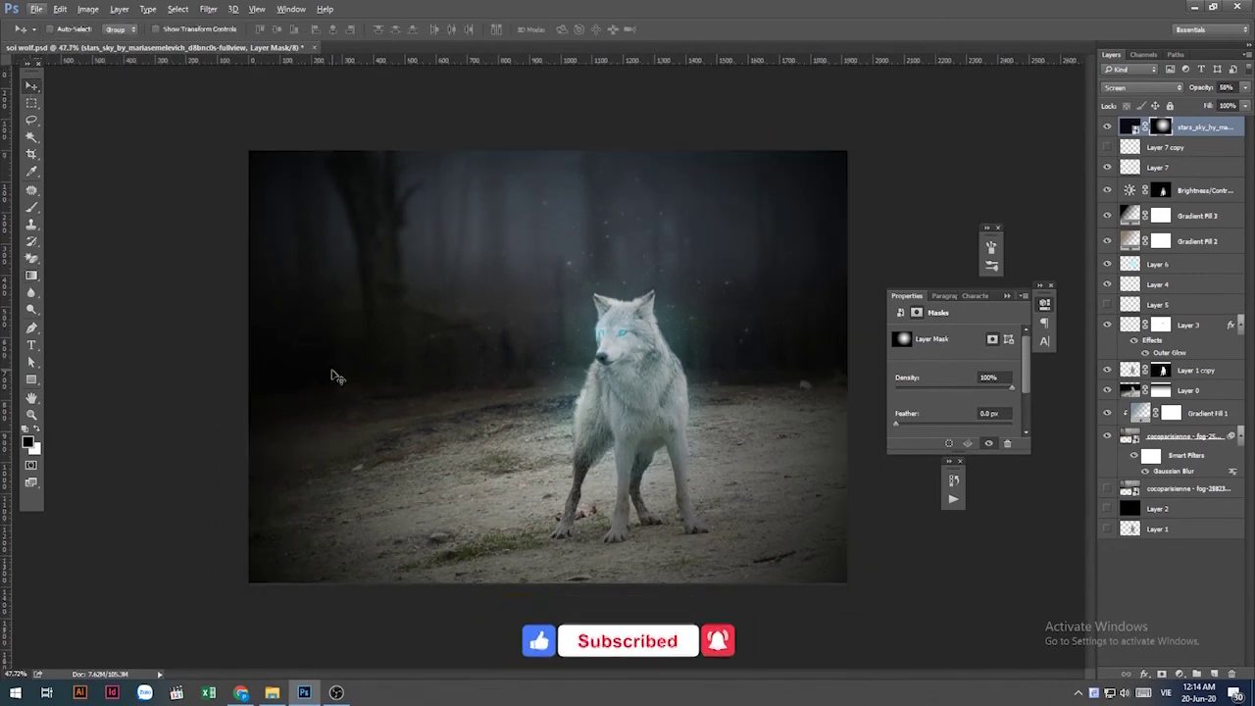
drag(567, 394, 566, 456)
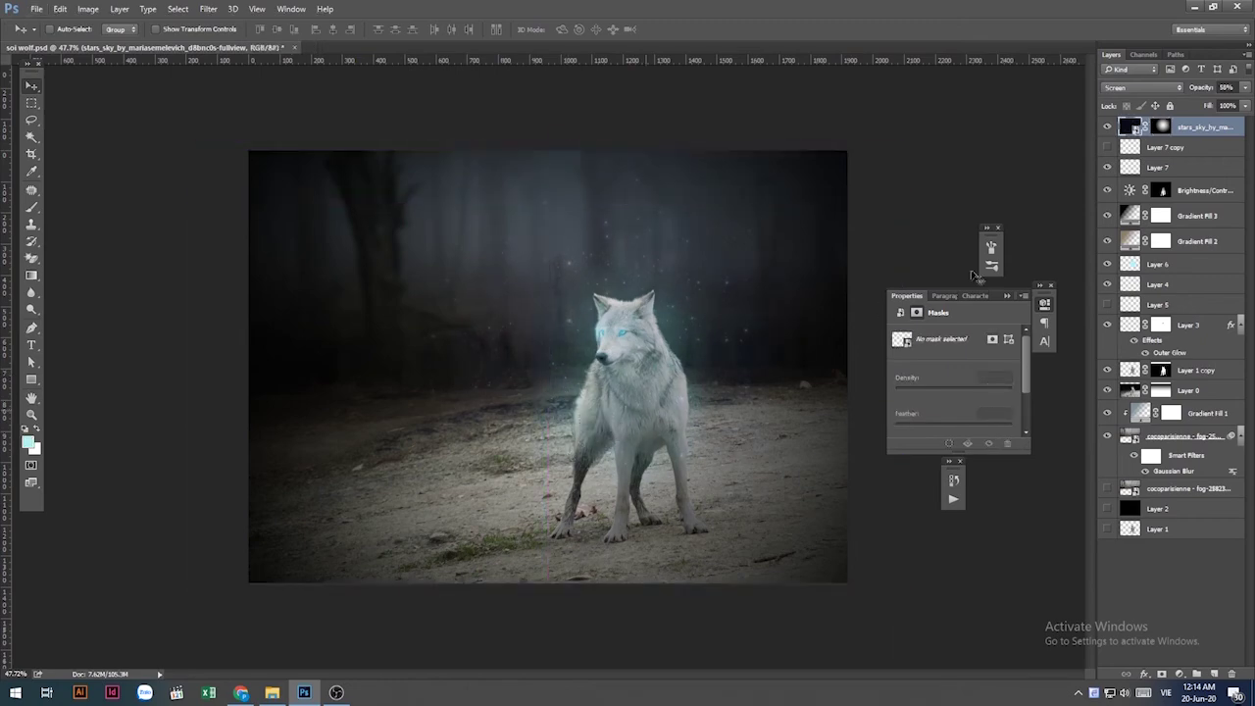
Zoom out and select the Gradient Fill 2 colour layer in the Layers panel.
scroll(754, 284, down, 2)
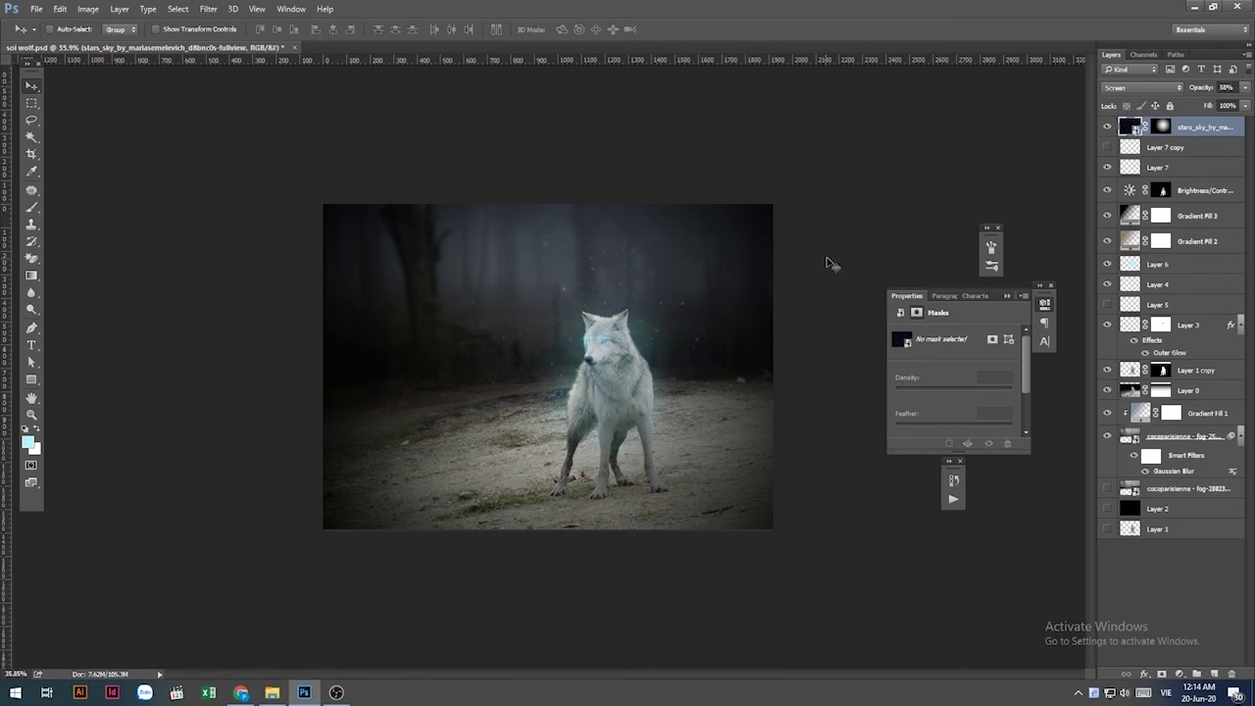
click(1129, 241)
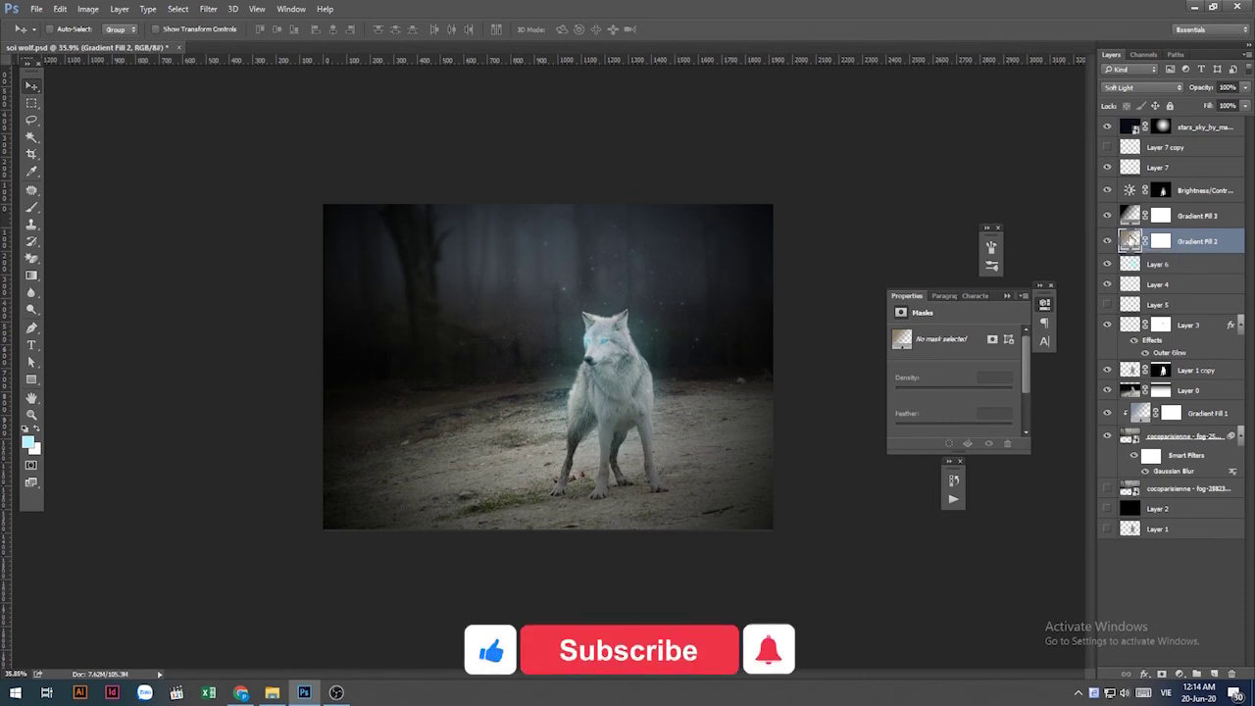
Change Gradient Fill 2's left colour stop to muted brown #585141 and apply it.
double_click(1130, 240)
click(829, 108)
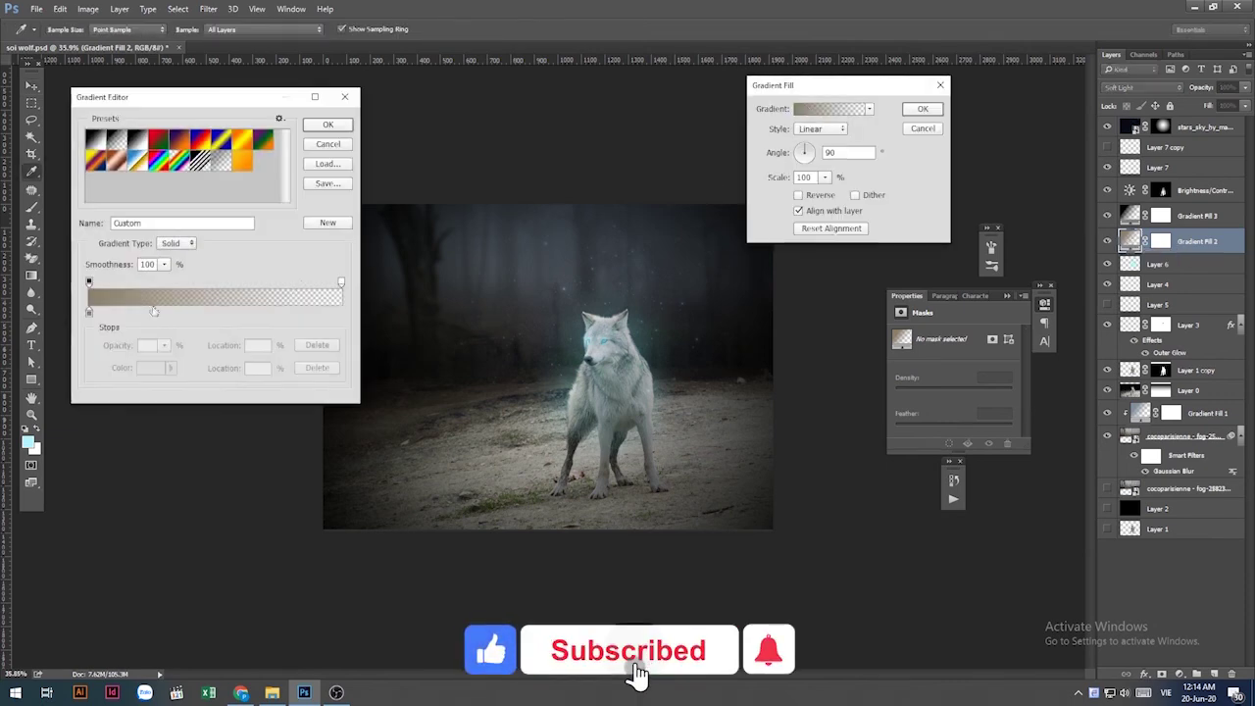
click(150, 368)
drag(868, 384, 868, 407)
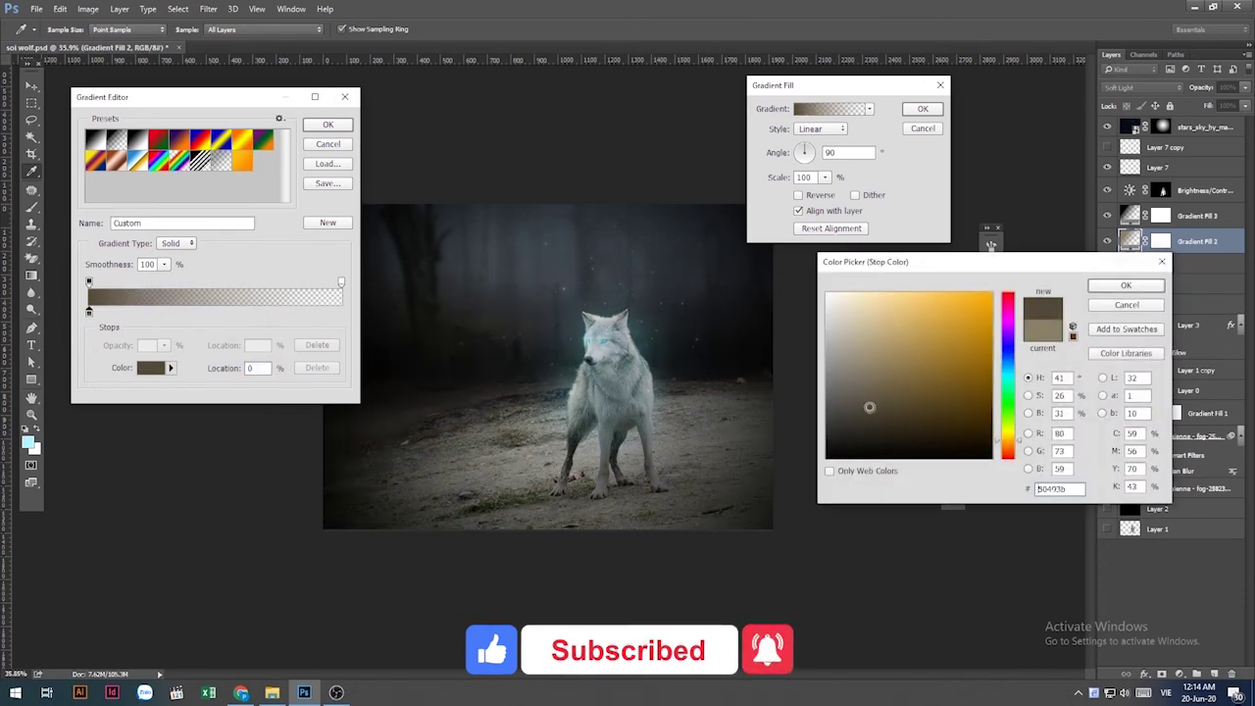
drag(868, 407, 869, 401)
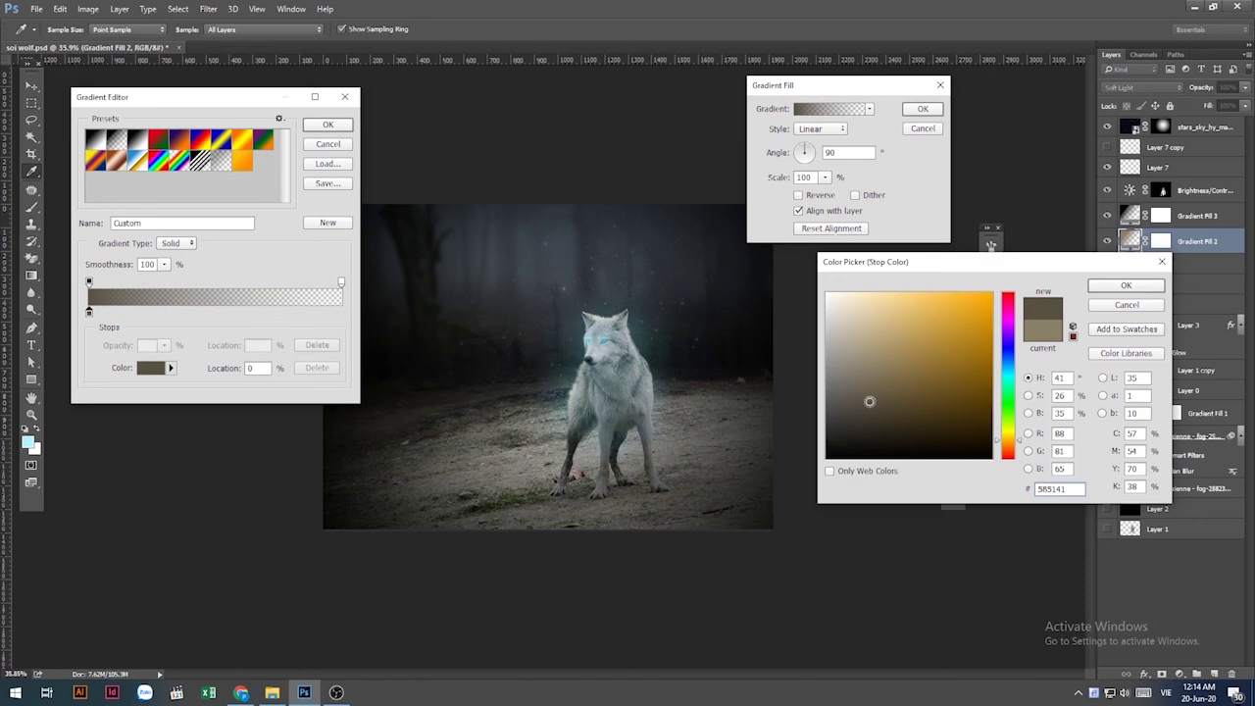
click(1125, 285)
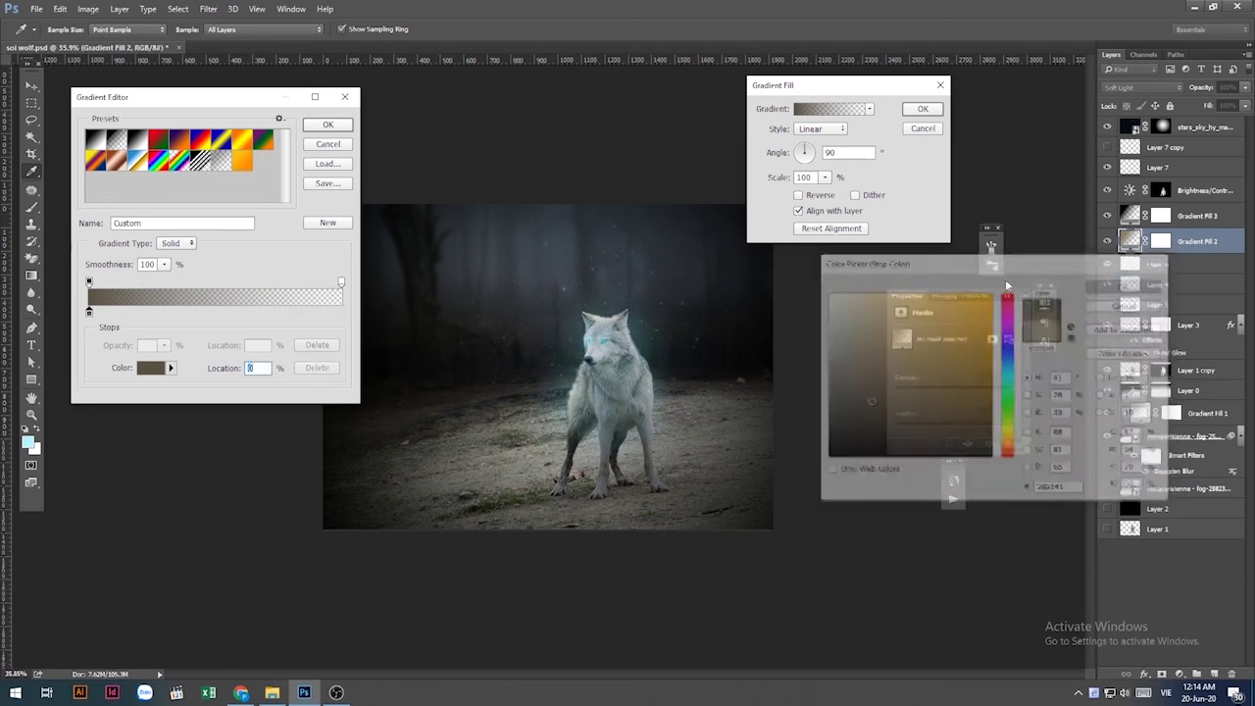
click(327, 125)
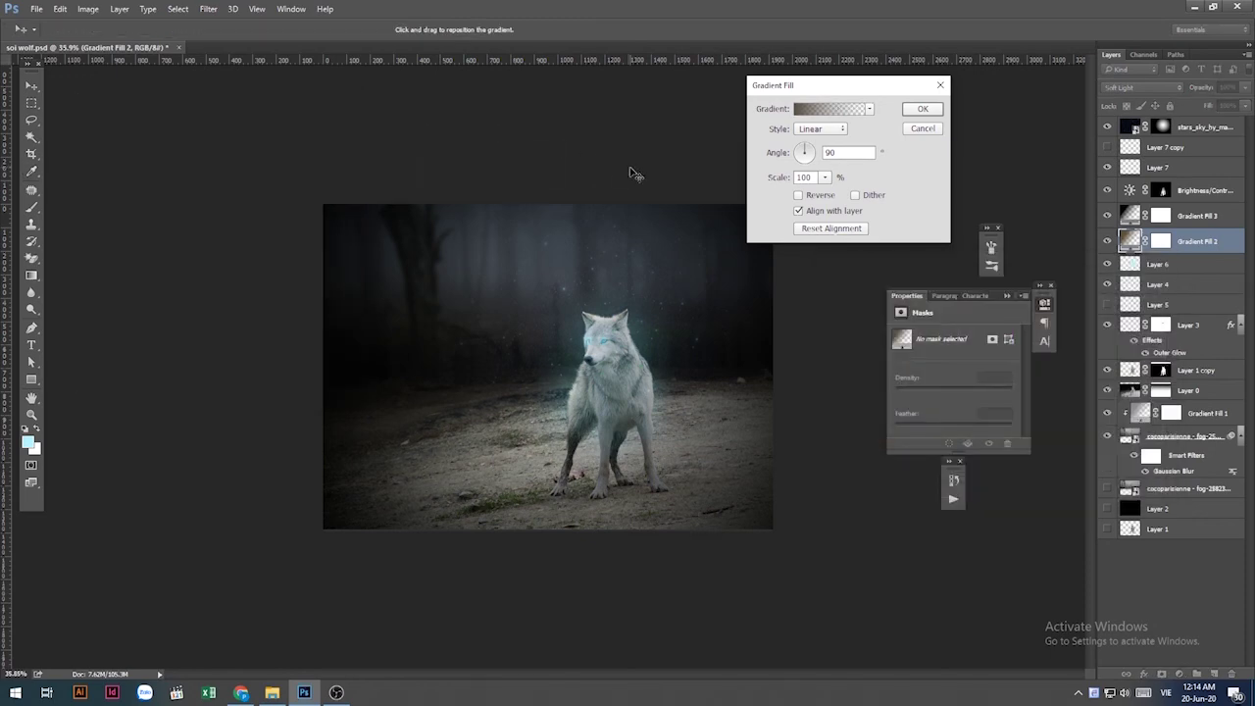
click(921, 109)
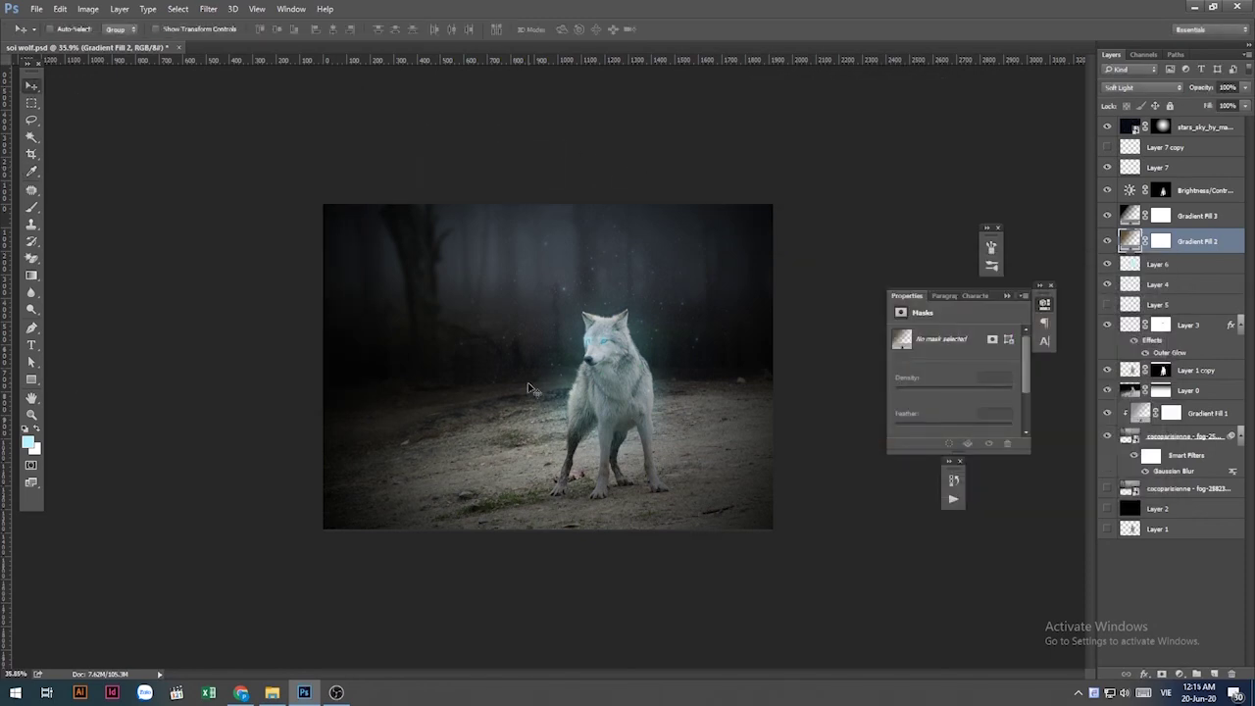
Switch Gradient Fill 2 to Multiply, lowering its opacity from 28% to about 15%.
click(1144, 87)
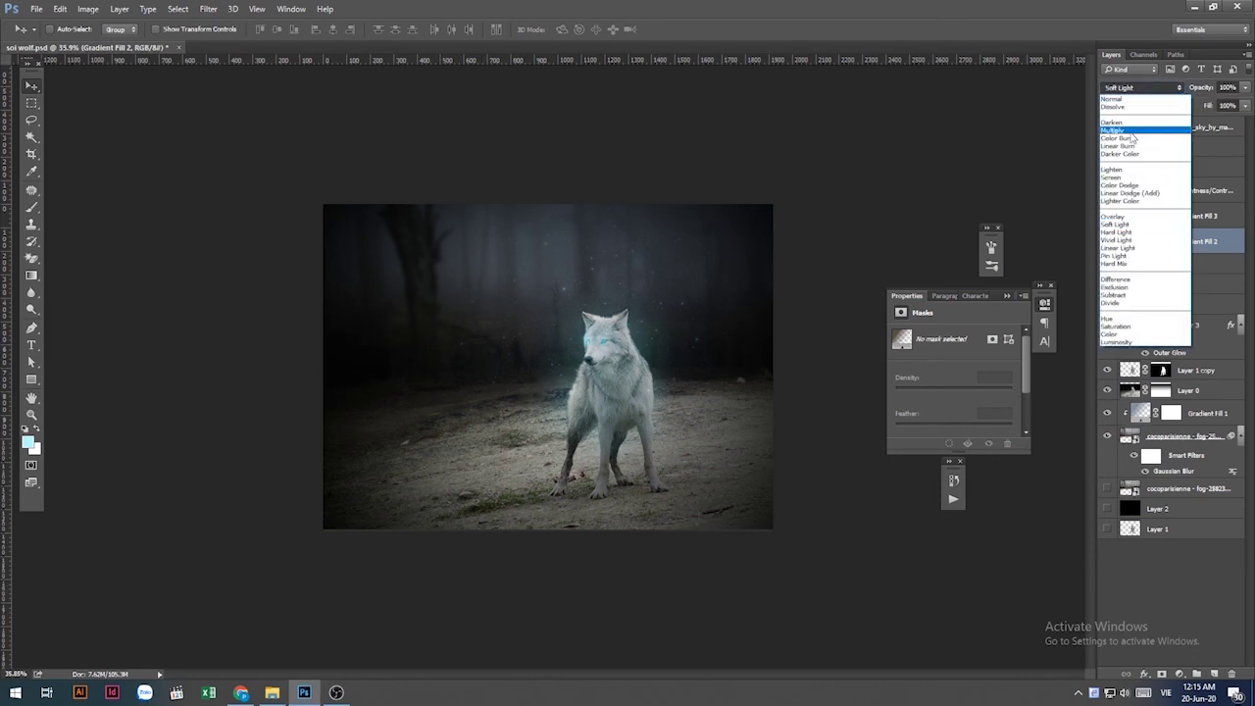
click(1137, 117)
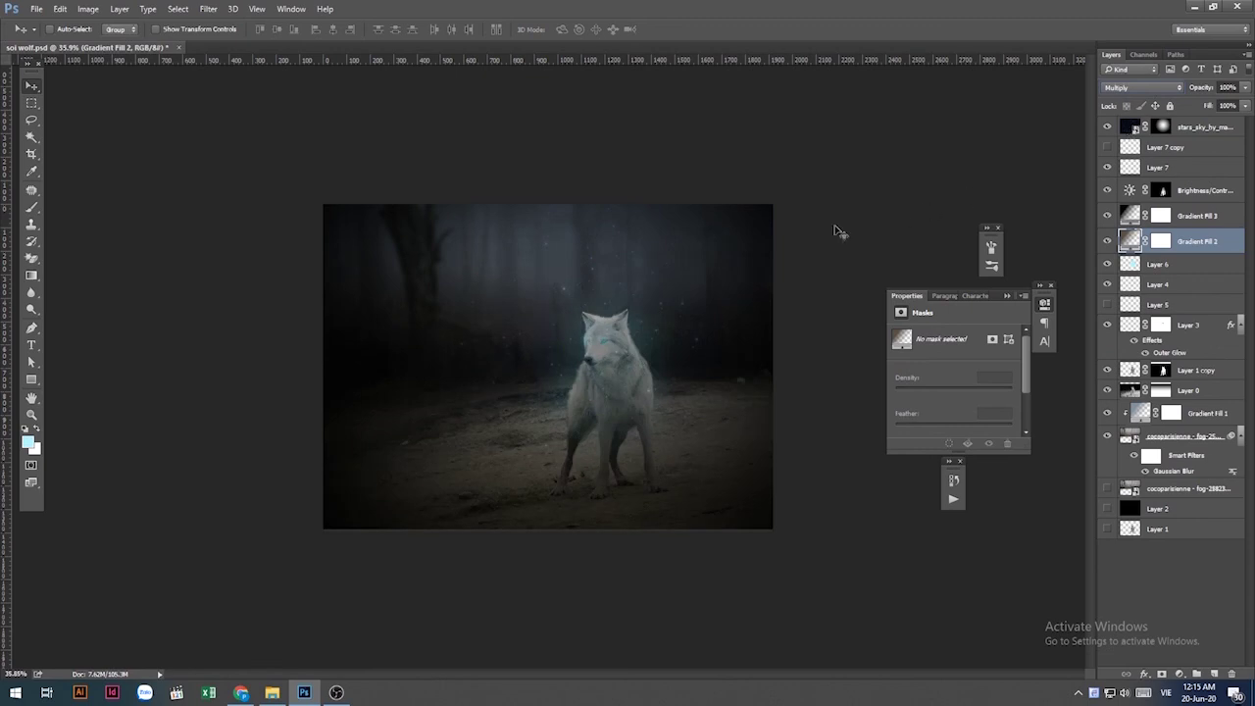
key(2)
key(8)
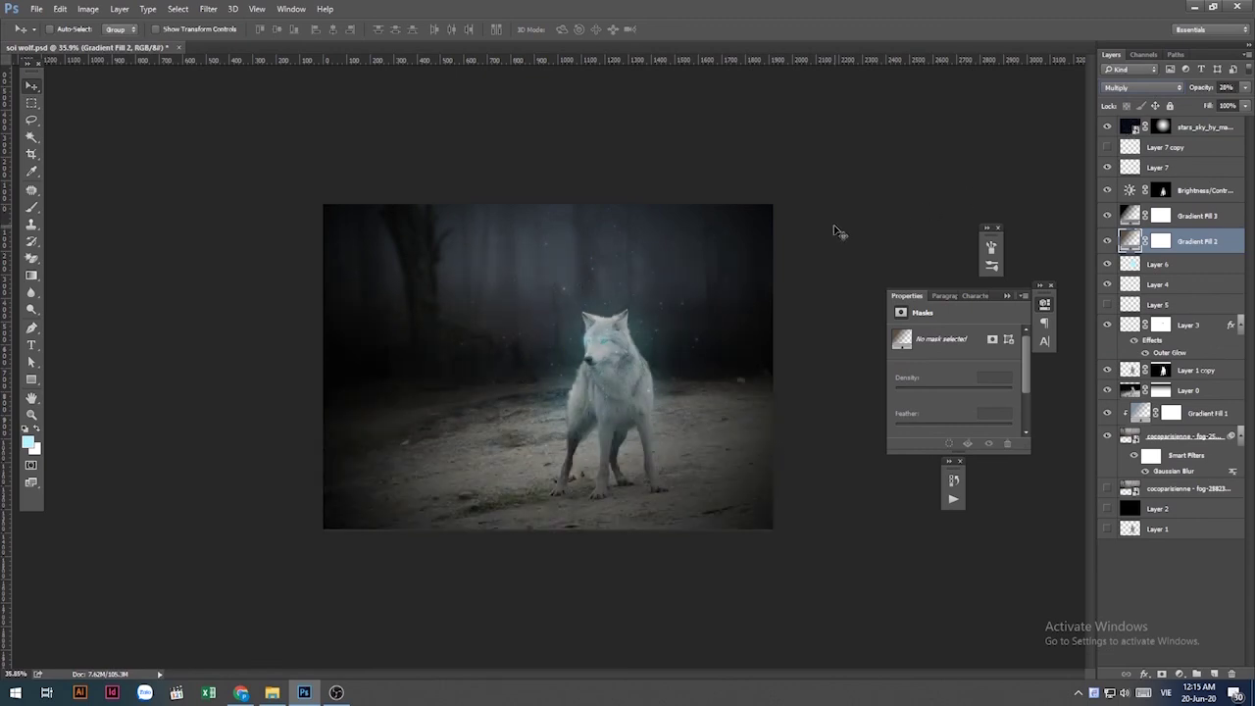
click(1243, 88)
drag(1193, 103, 1184, 103)
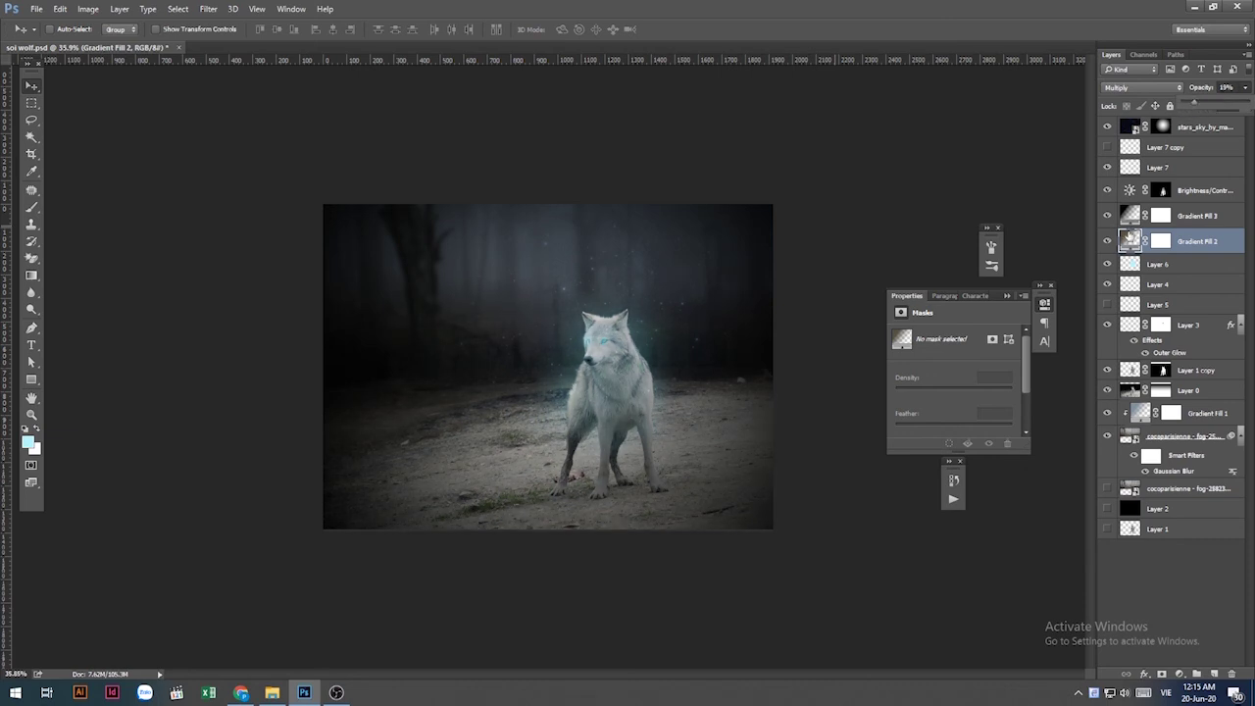
double_click(1130, 240)
Make Gradient Fill 2's left stop a warmer brown (R 114, G 90, B 61) and apply.
click(813, 110)
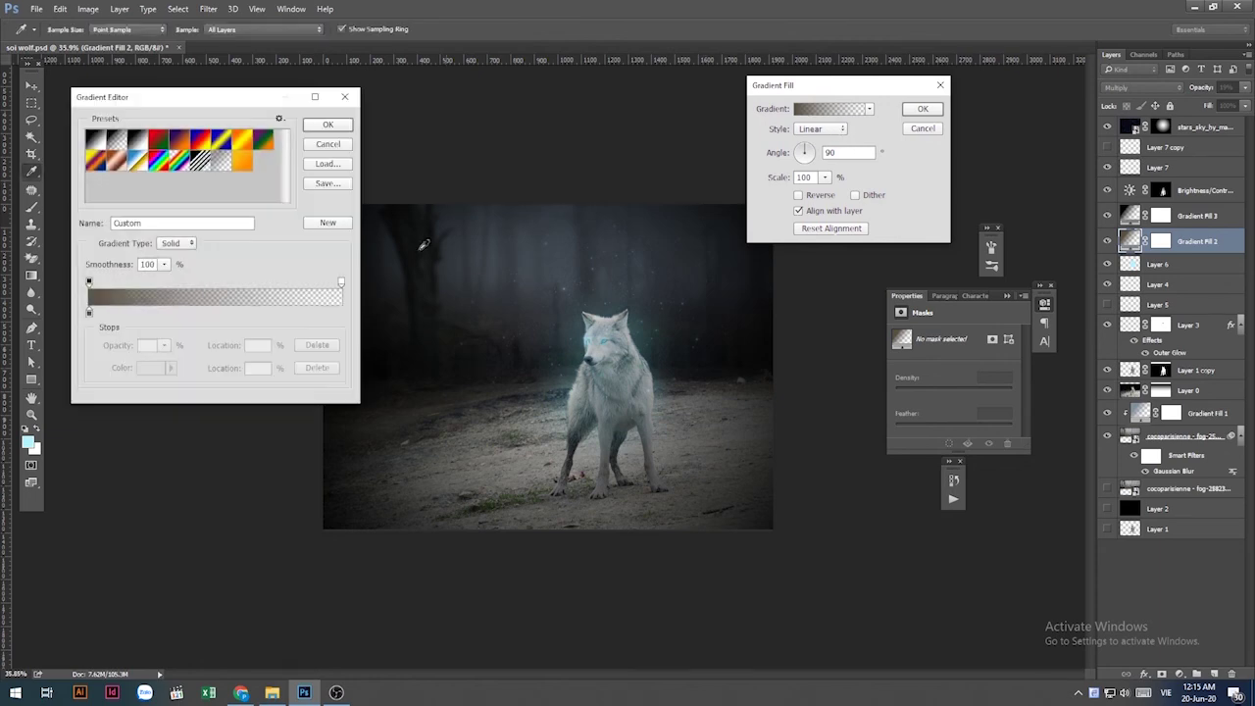
click(89, 312)
click(150, 368)
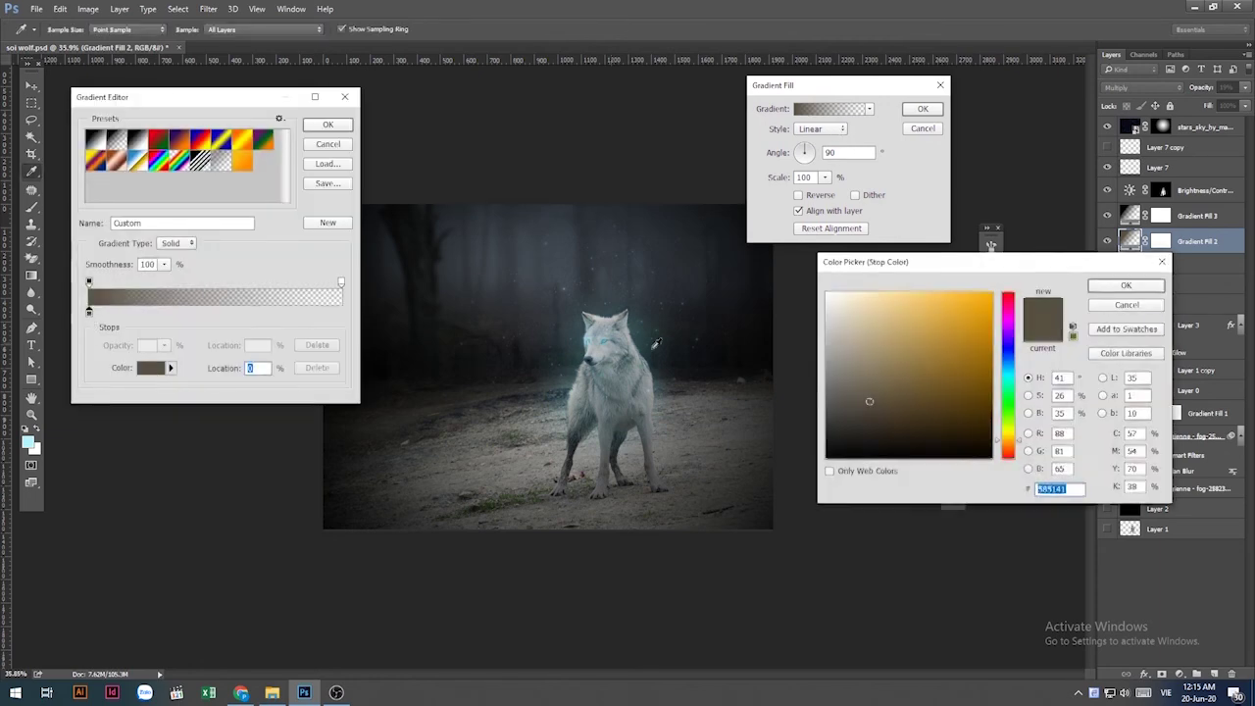
drag(870, 400, 902, 379)
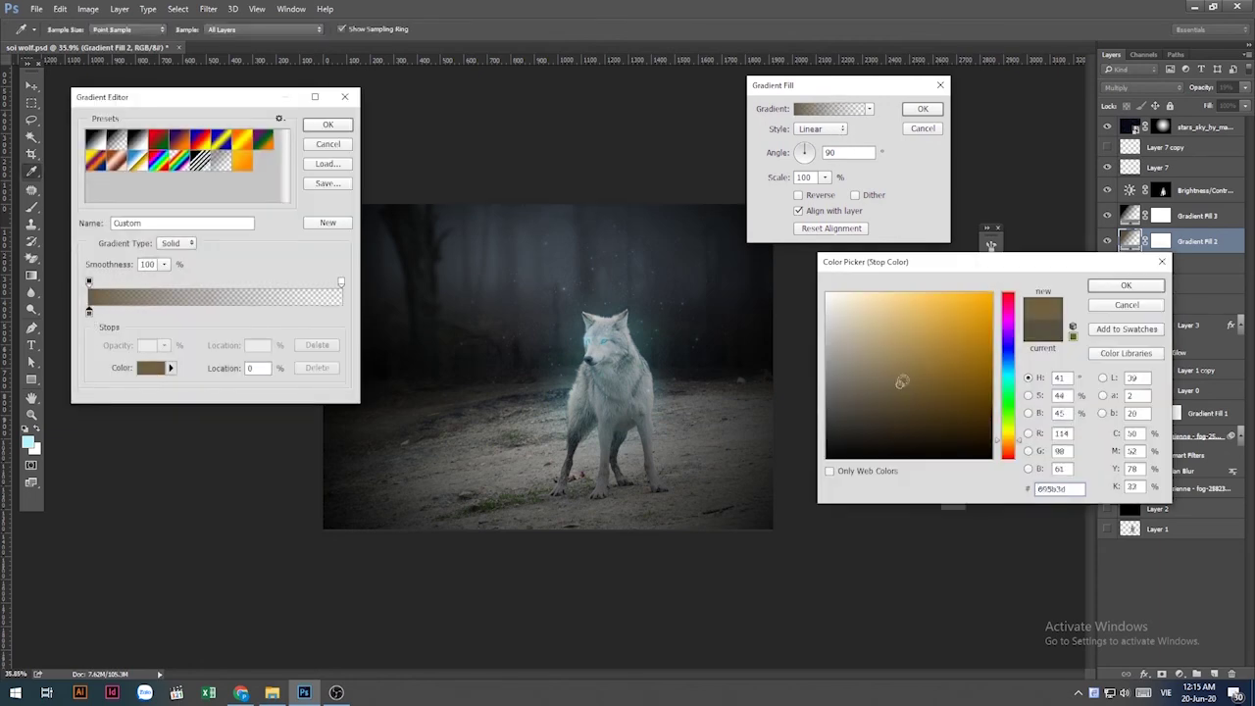
click(1126, 285)
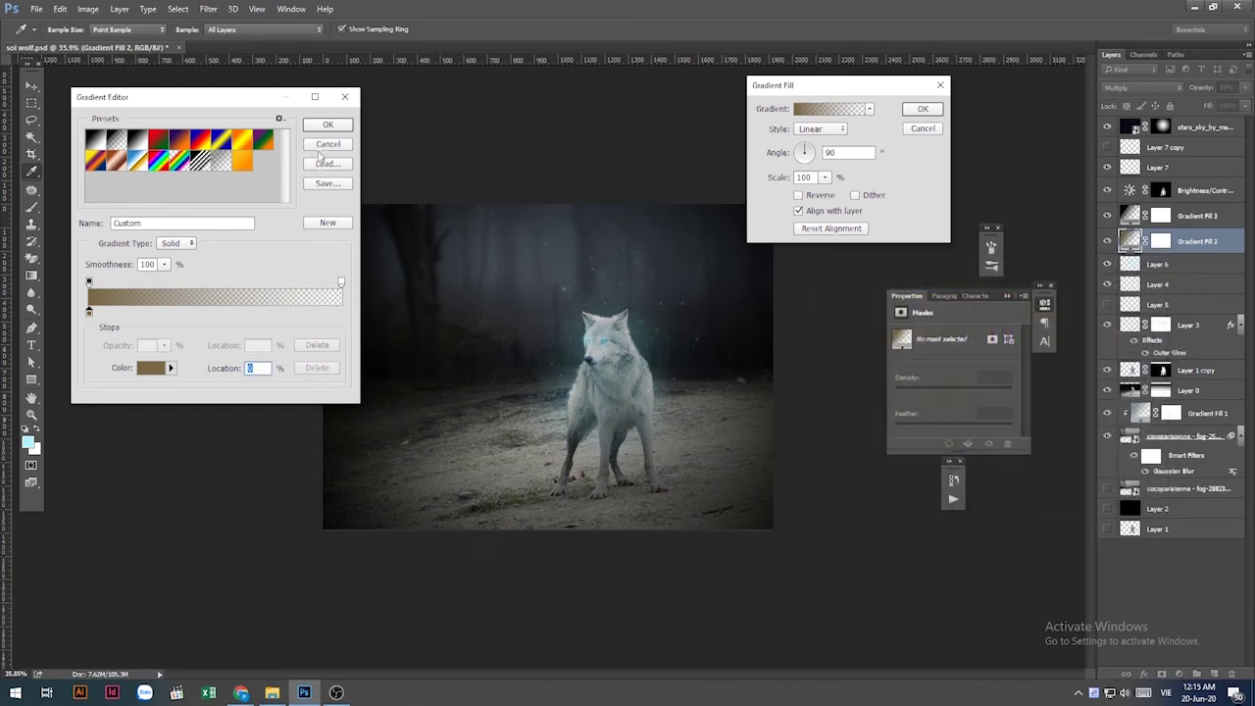
click(321, 131)
click(921, 109)
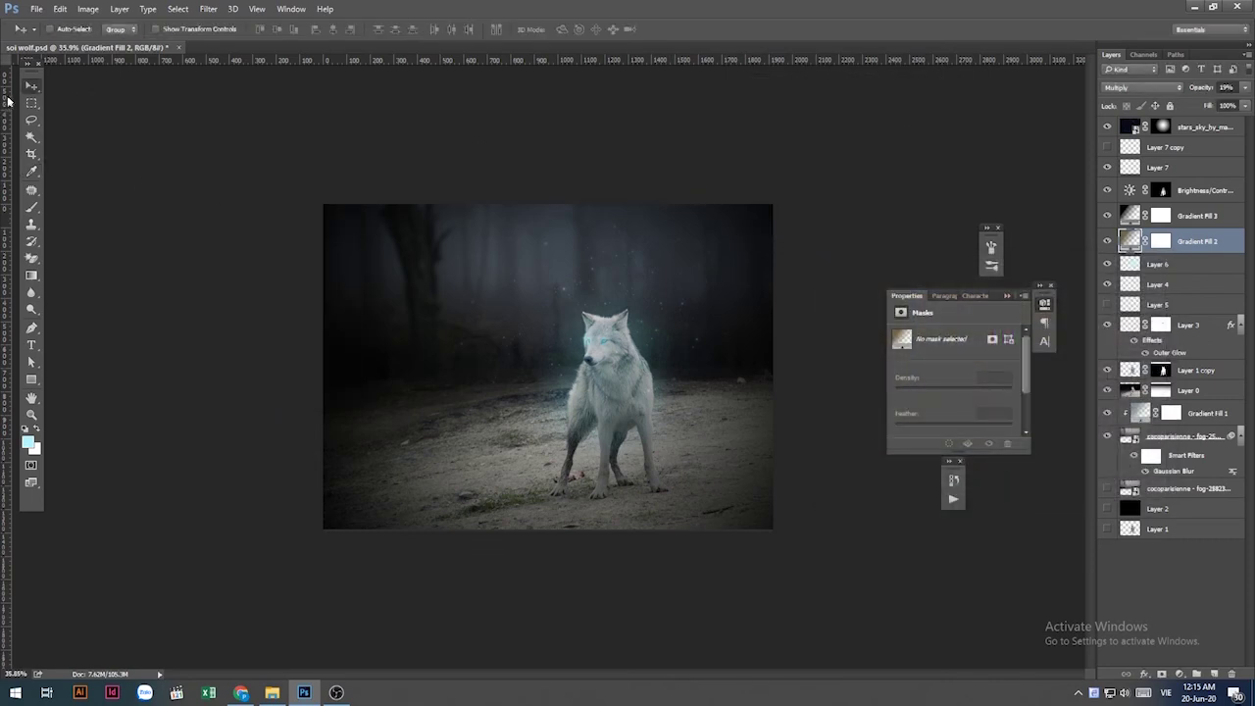